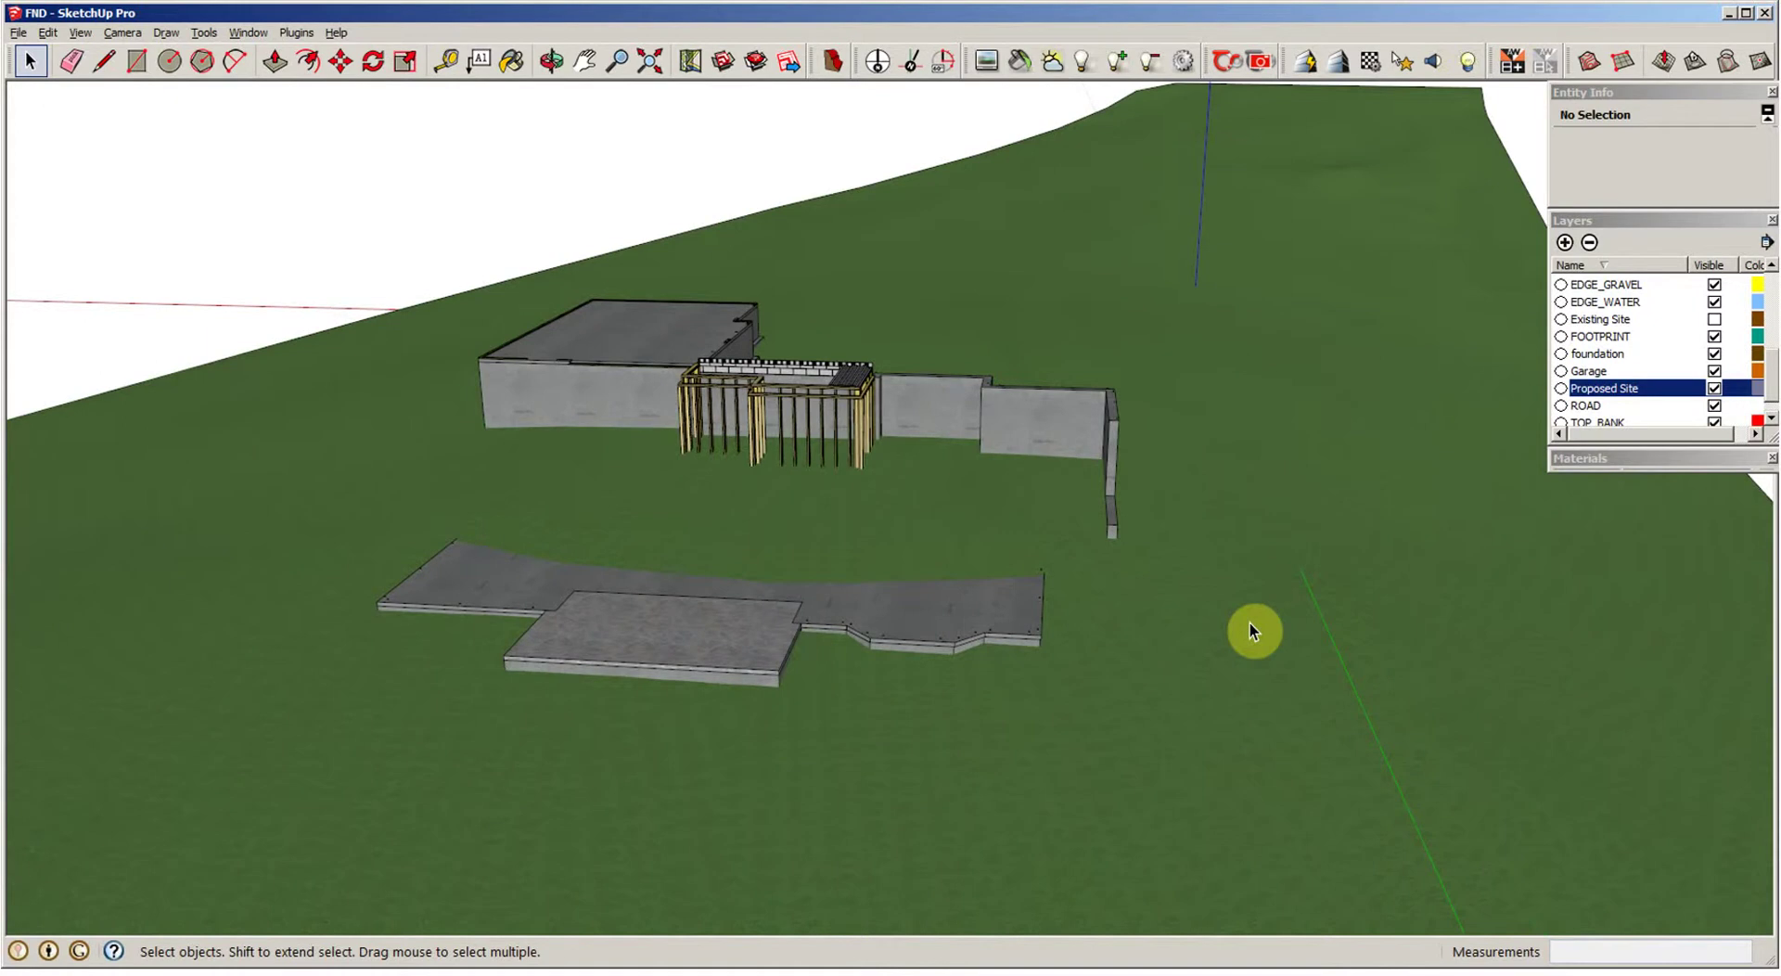
Step: Select the green Proposed Site terrain group and open it for editing
mouse_move(1249, 623)
middle_mouse_down()
mouse_move(1233, 623)
mouse_move(1232, 670)
mouse_move(1431, 230)
middle_mouse_up()
left_click(1431, 231)
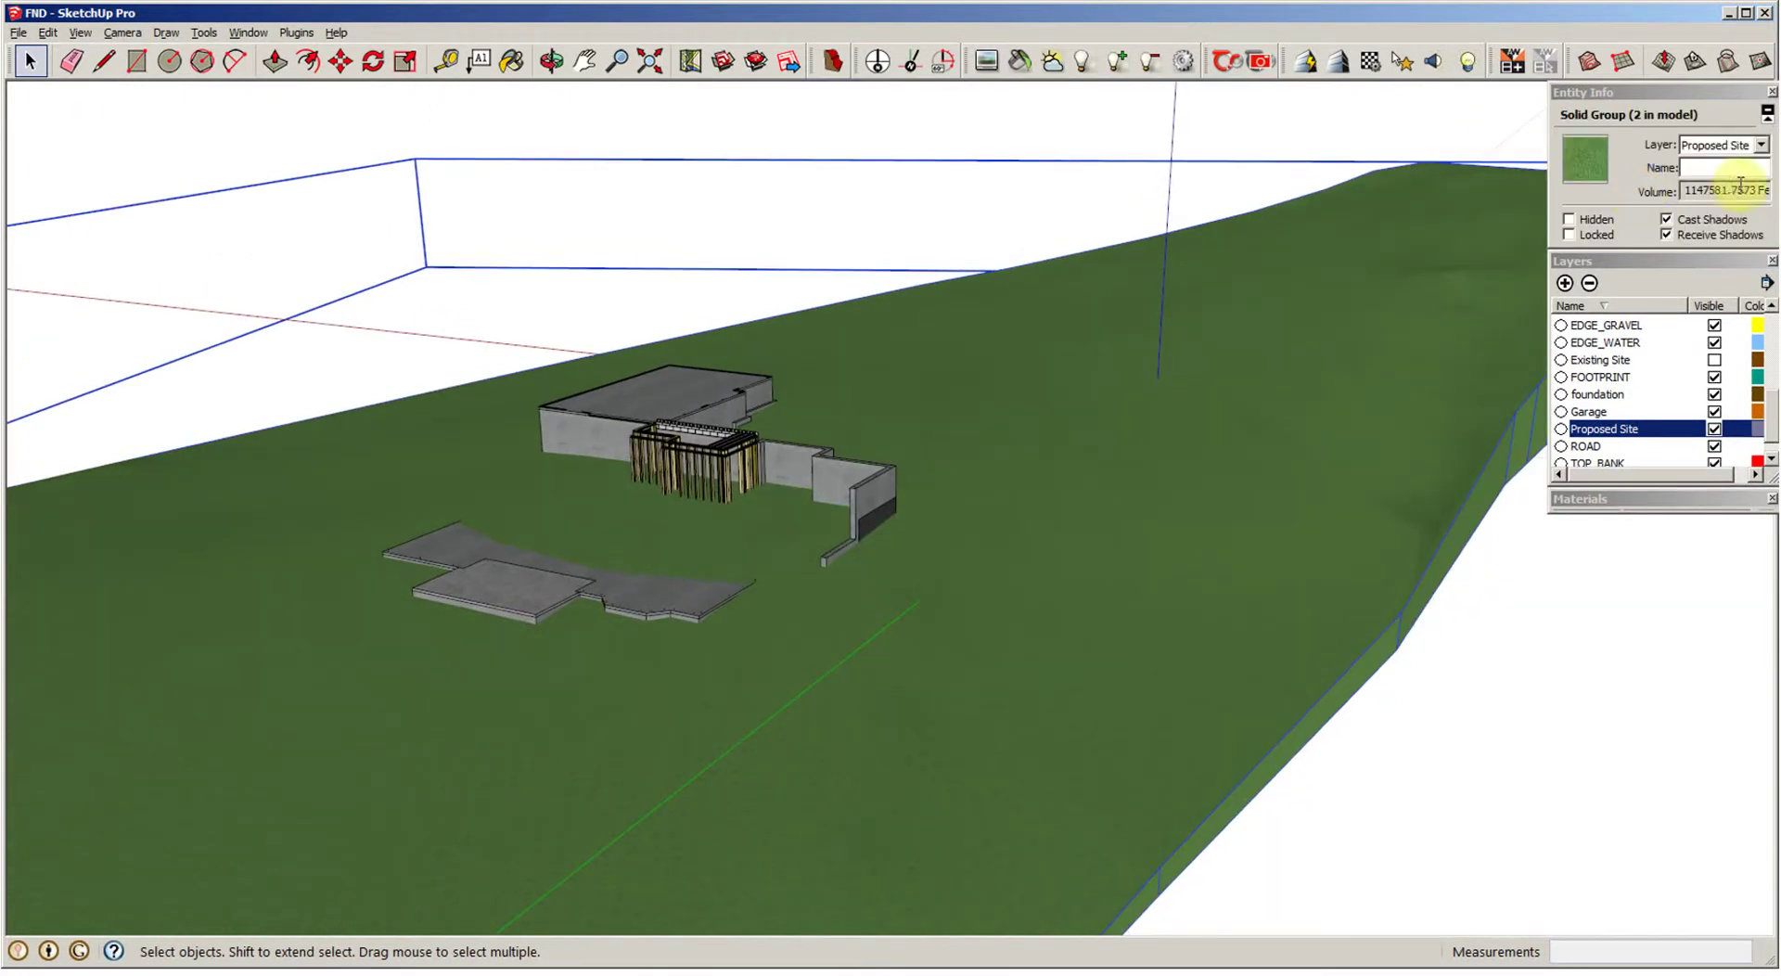
middle_click_drag(1169, 485, 1185, 460)
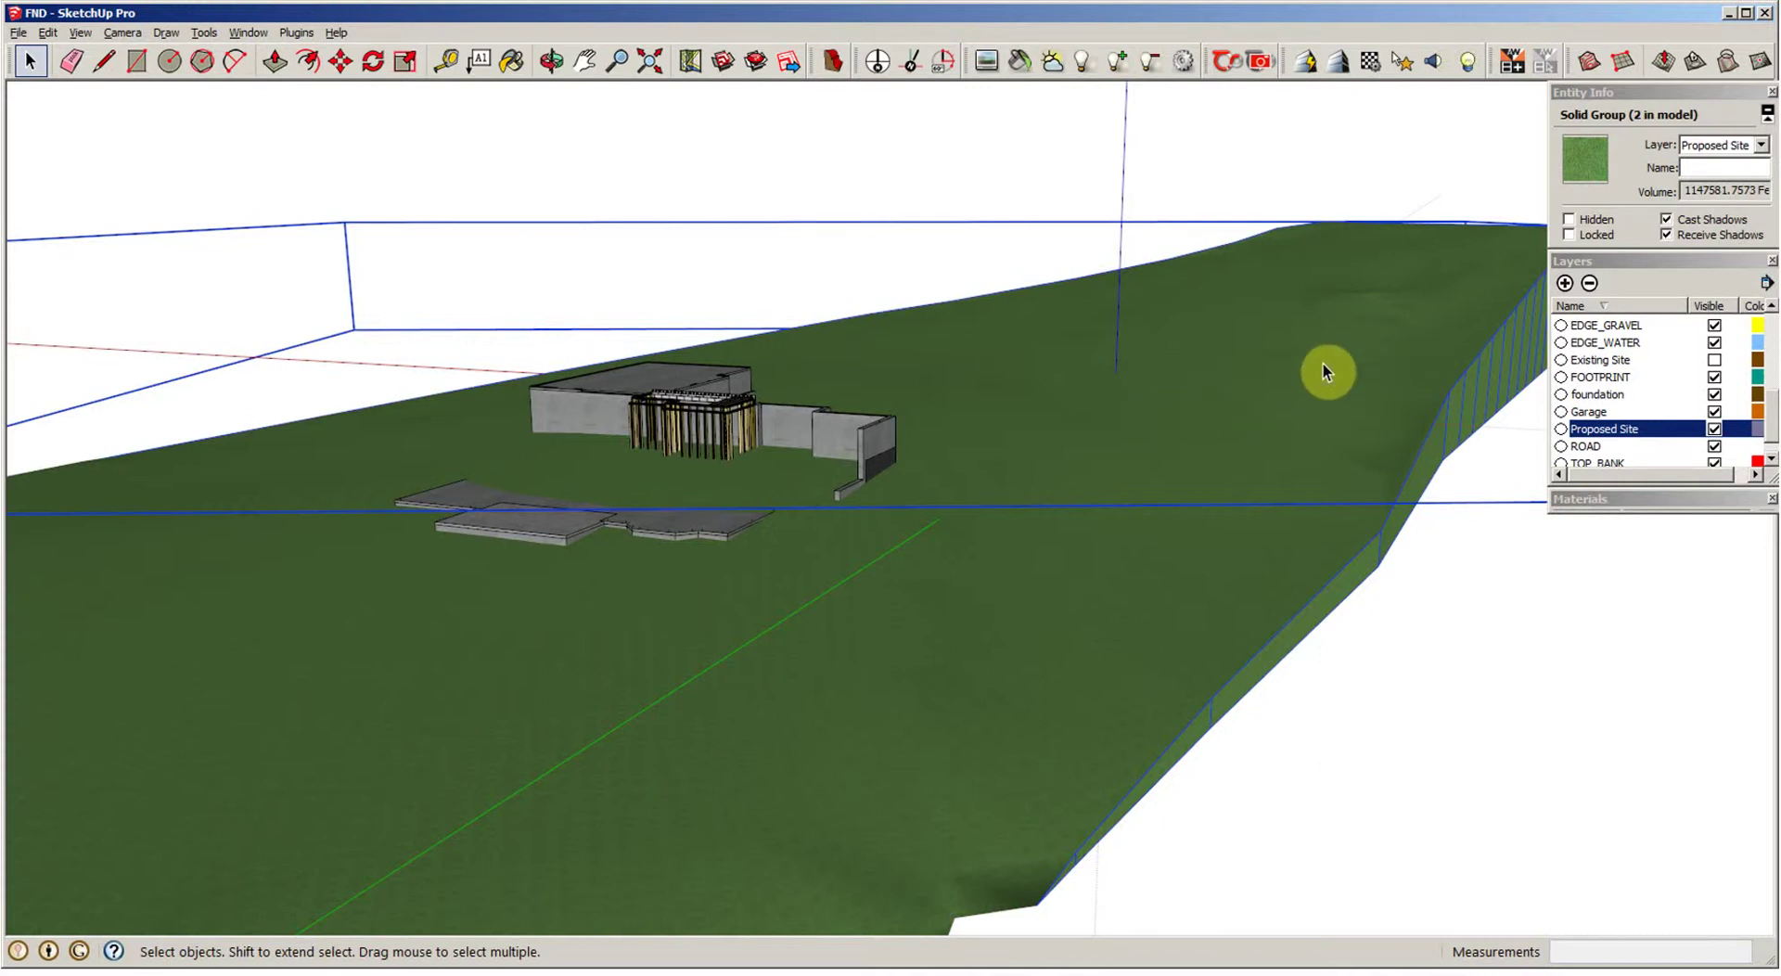
middle_click_drag(1206, 486, 1197, 494)
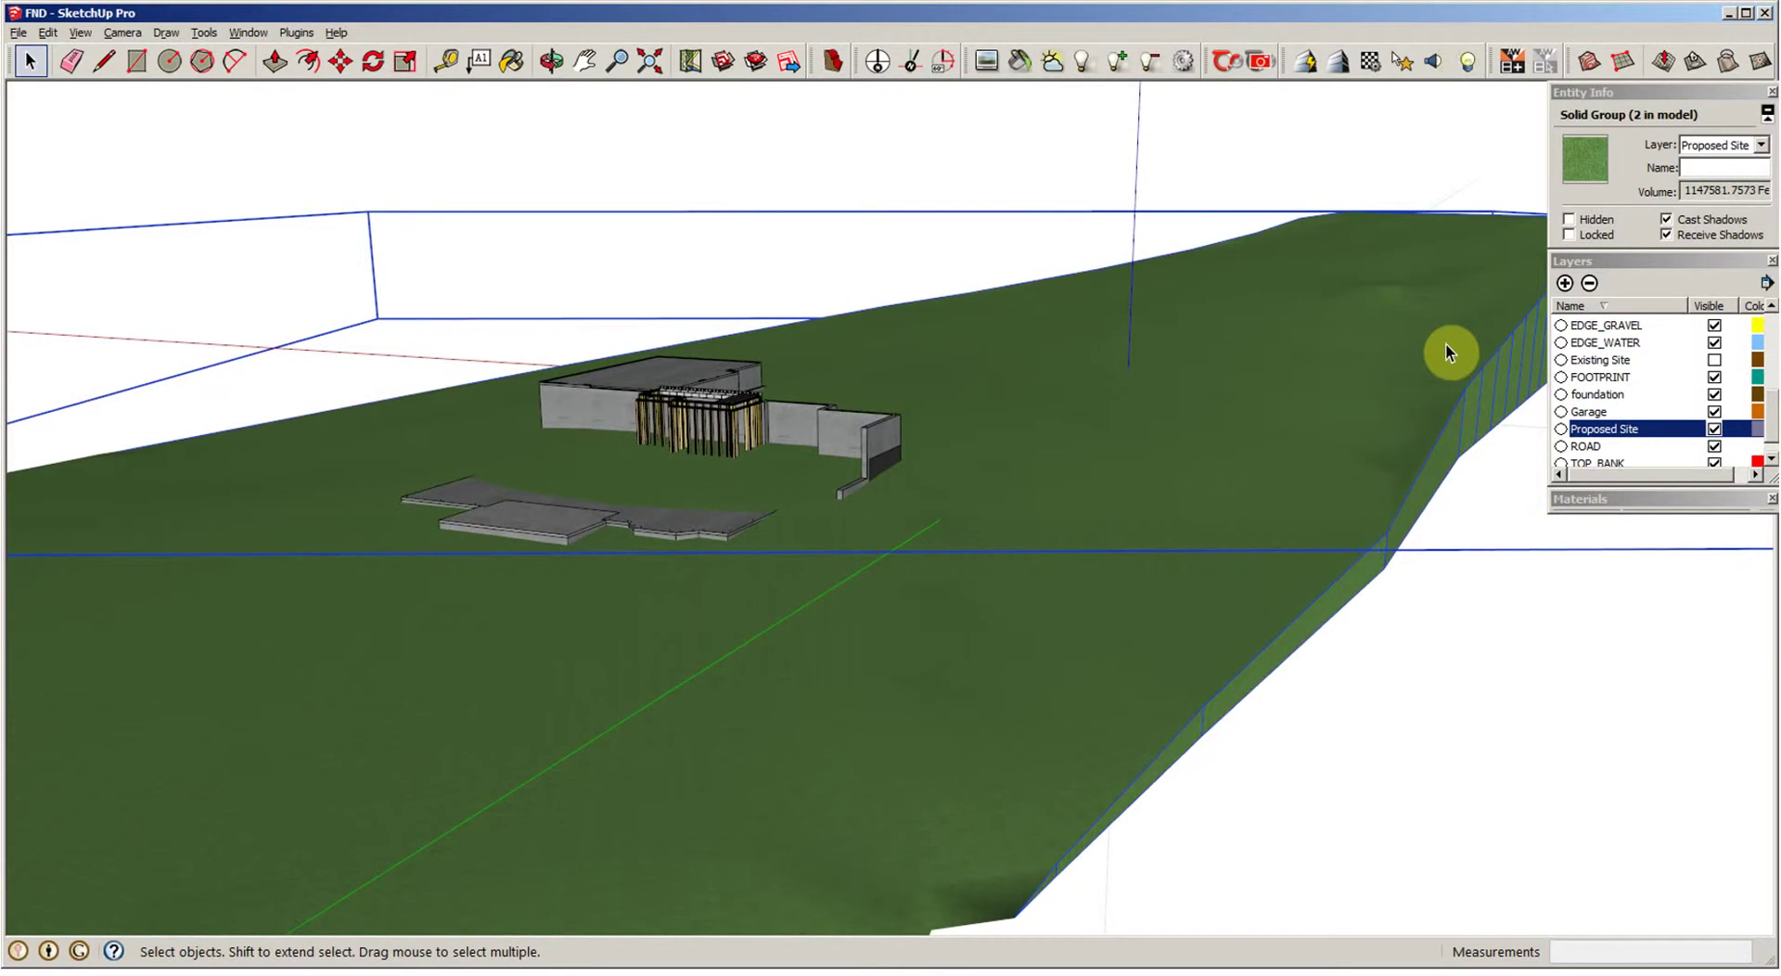
middle_click_drag(773, 718, 979, 696)
right_click(916, 686)
left_click(1014, 770)
middle_click_drag(701, 548, 4, 175)
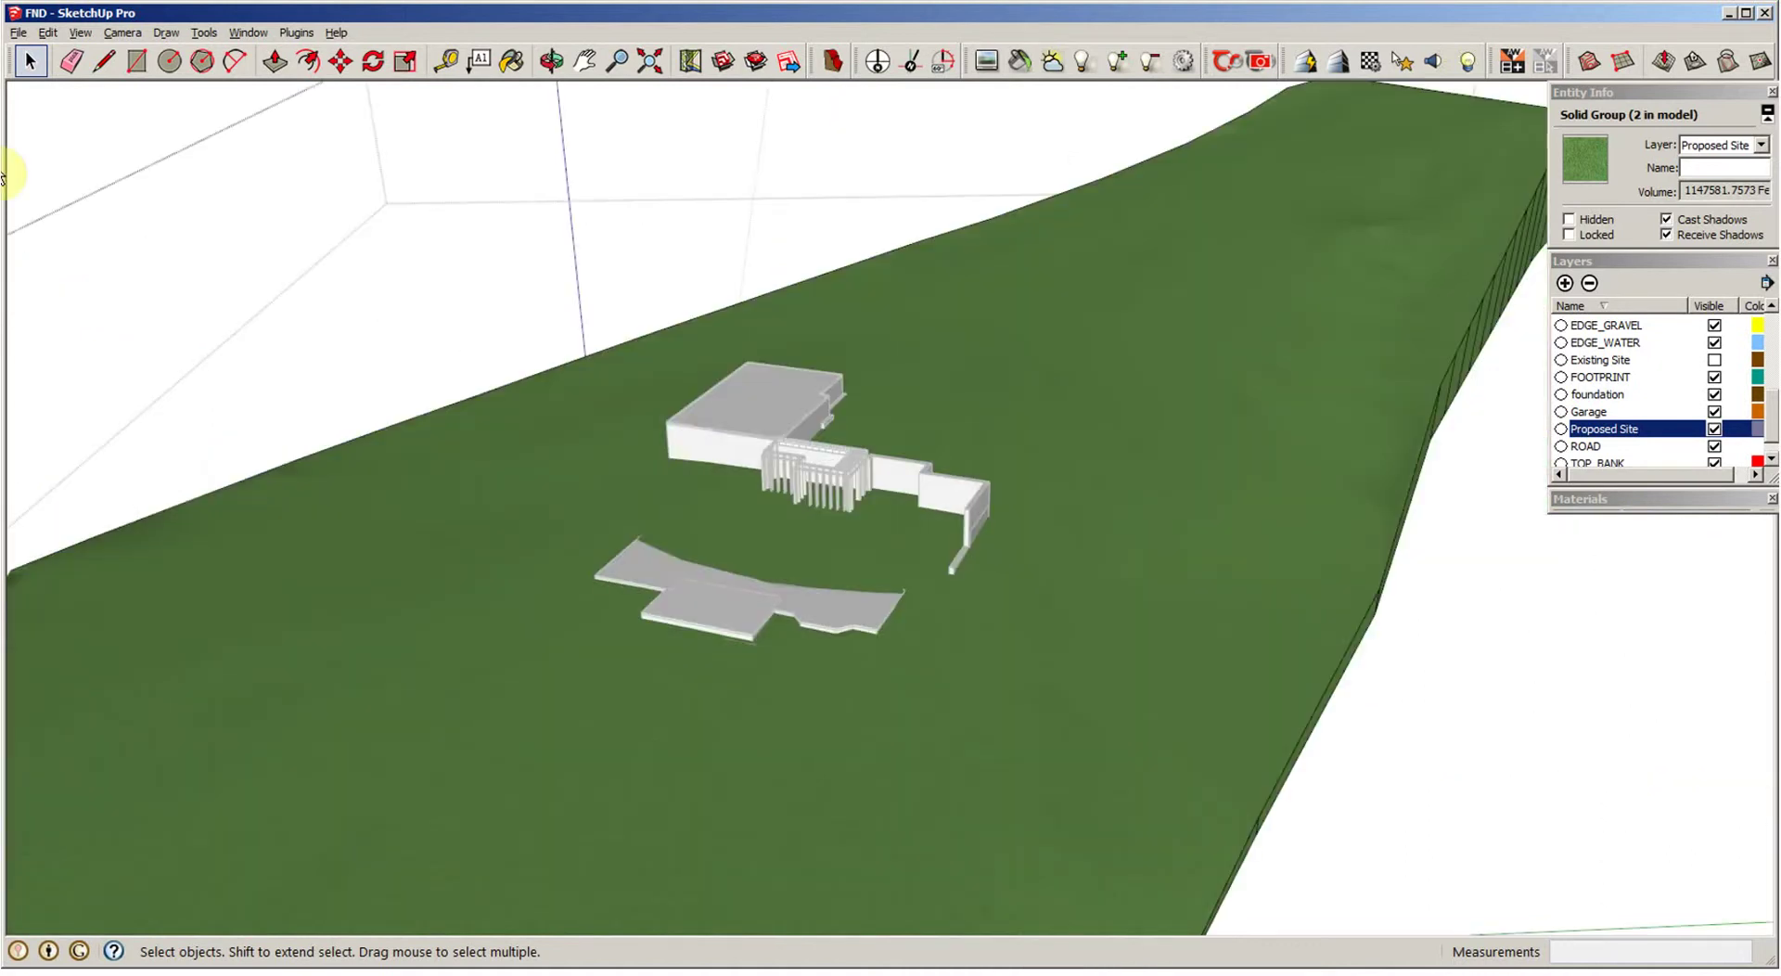
Step: Show the hidden geometry so the terrain's triangulated mesh edges can be selected
left_click(23, 112)
left_click(49, 33)
mouse_move(81, 32)
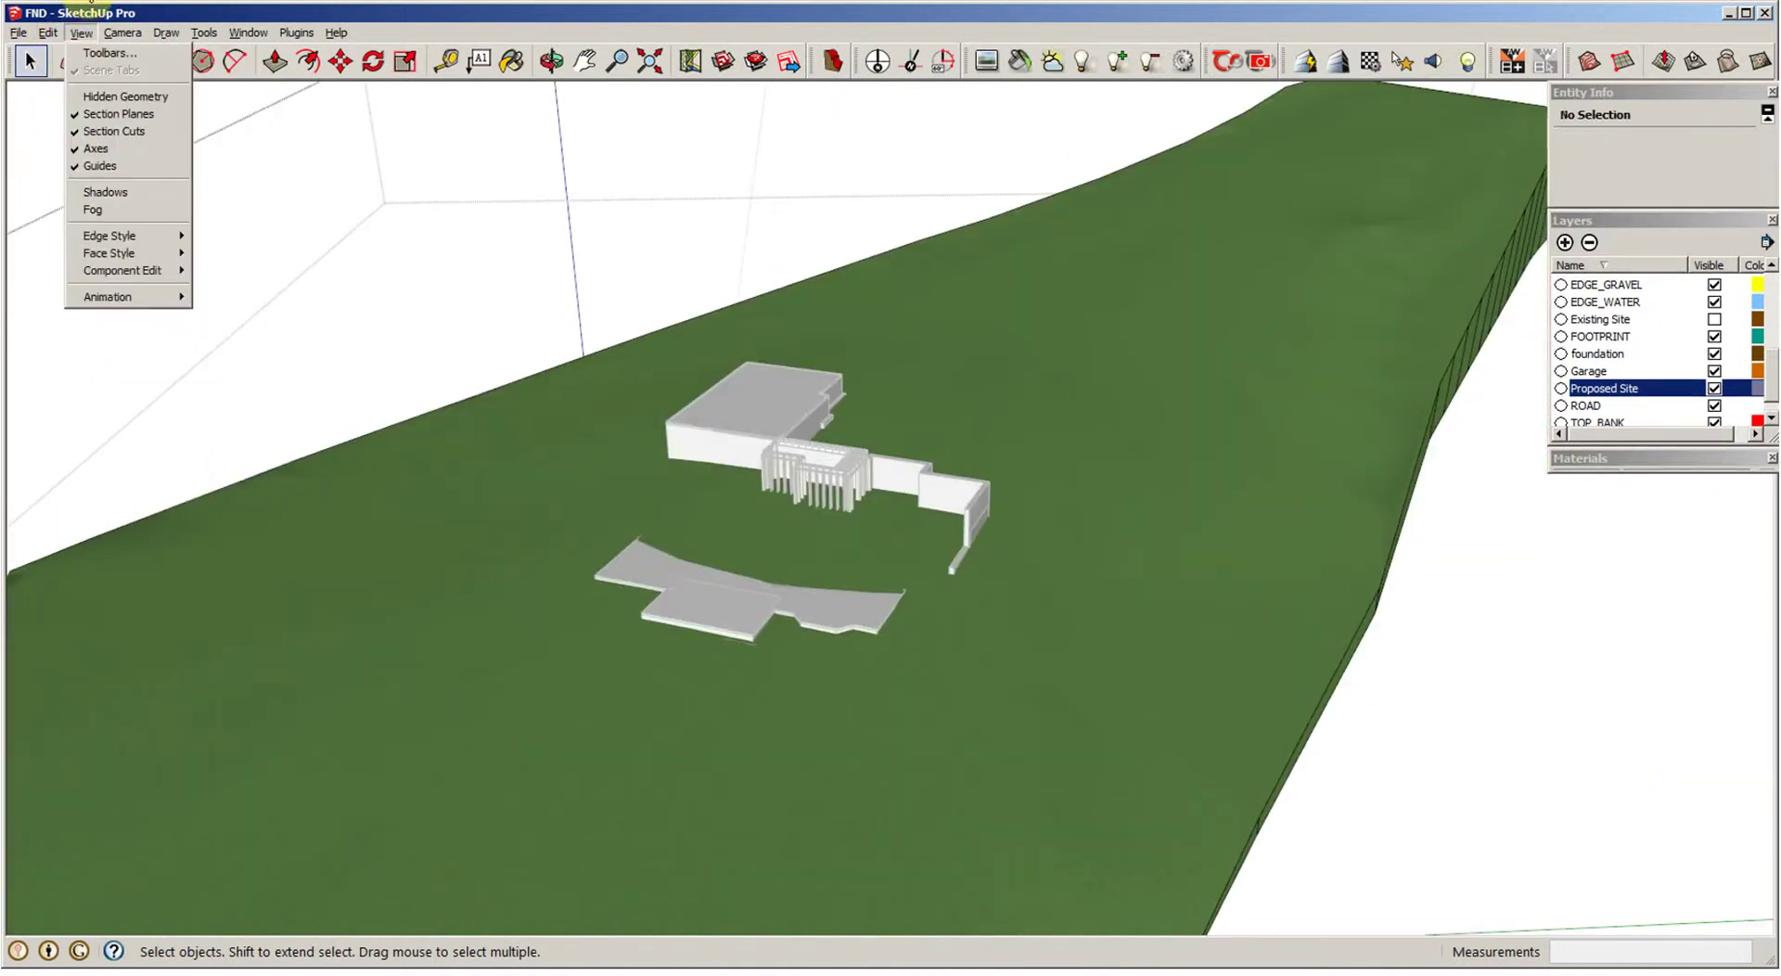
left_click(82, 97)
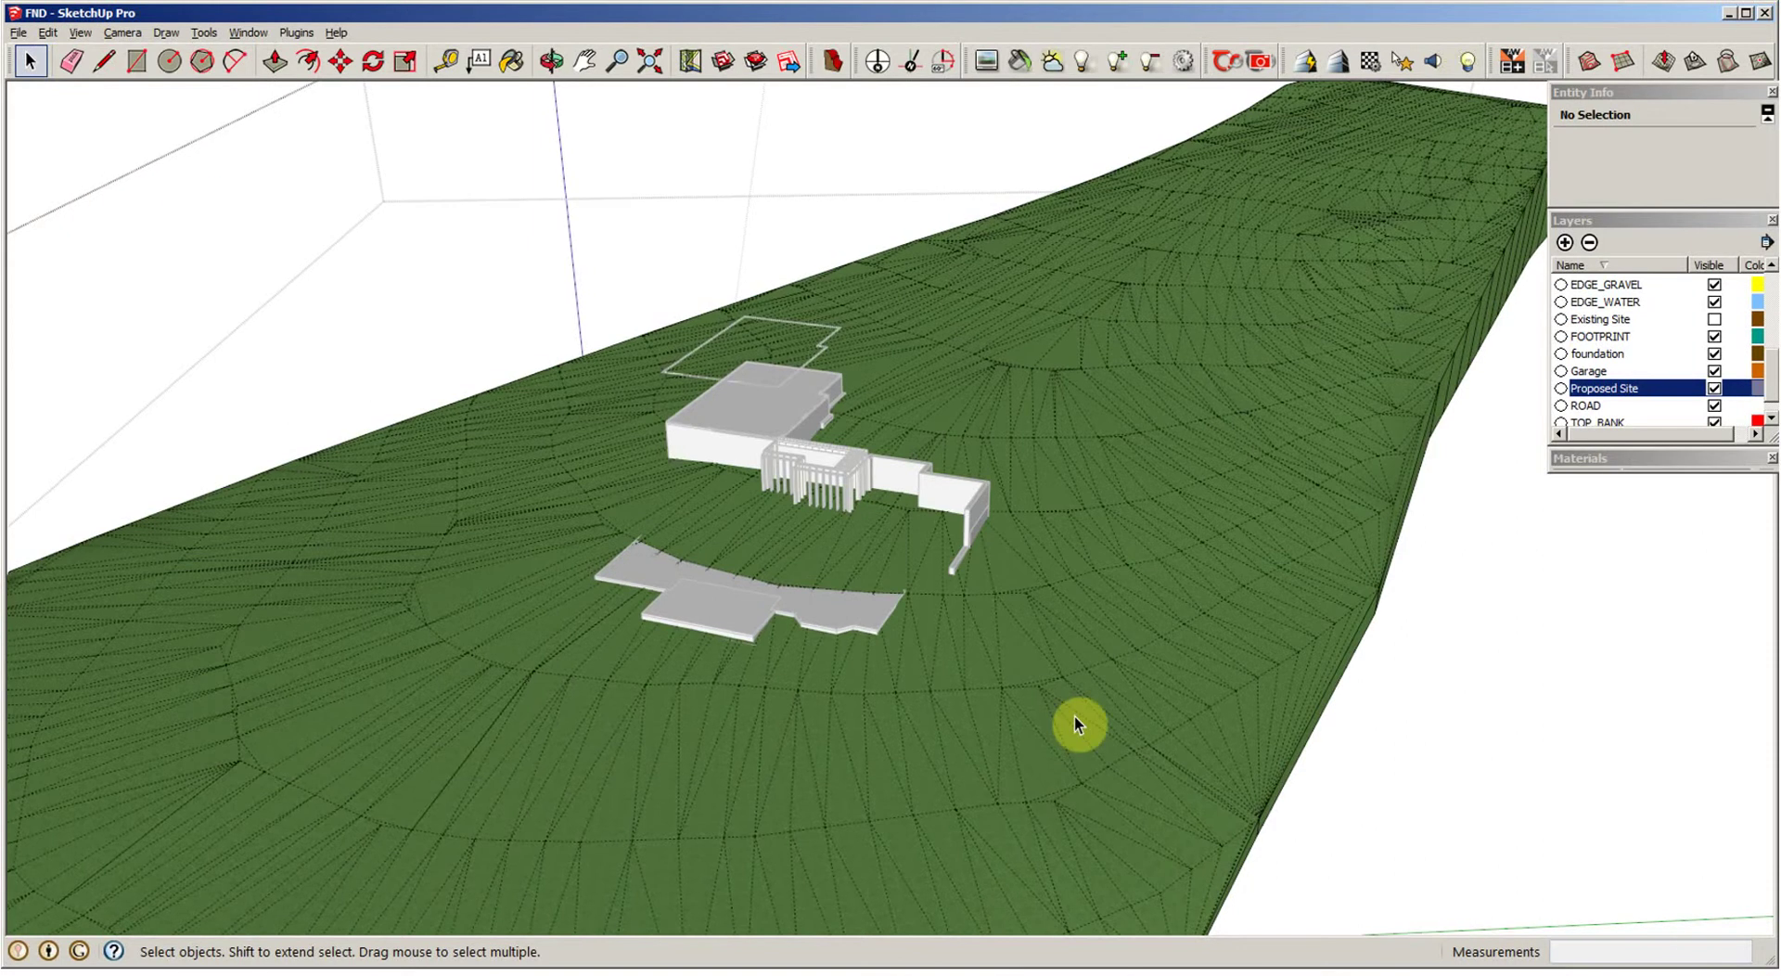
Step: Select the terrain mesh edges enclosed by a window around the garage, walls and slabs, and delete them
scroll(1066, 710, "up", 2)
middle_click_drag(1043, 686, 673, 376)
scroll(770, 577, "down", 2)
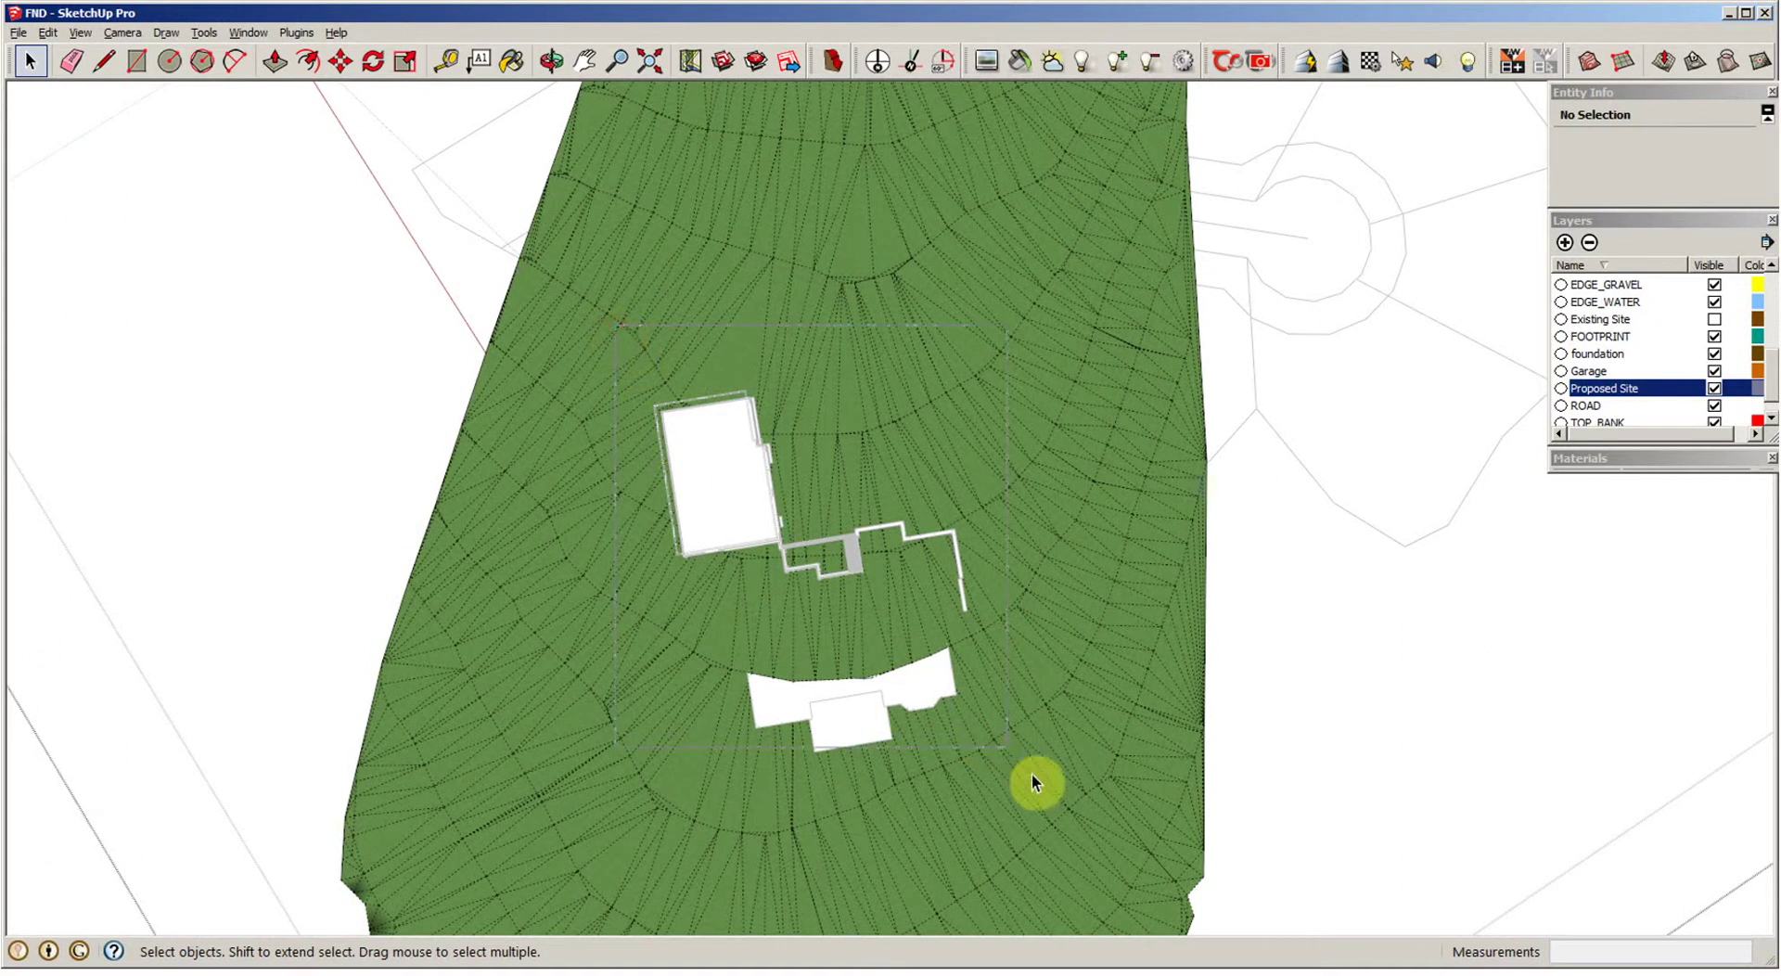
left_click_drag(1035, 842, 1035, 837)
middle_click_drag(1031, 833, 987, 821)
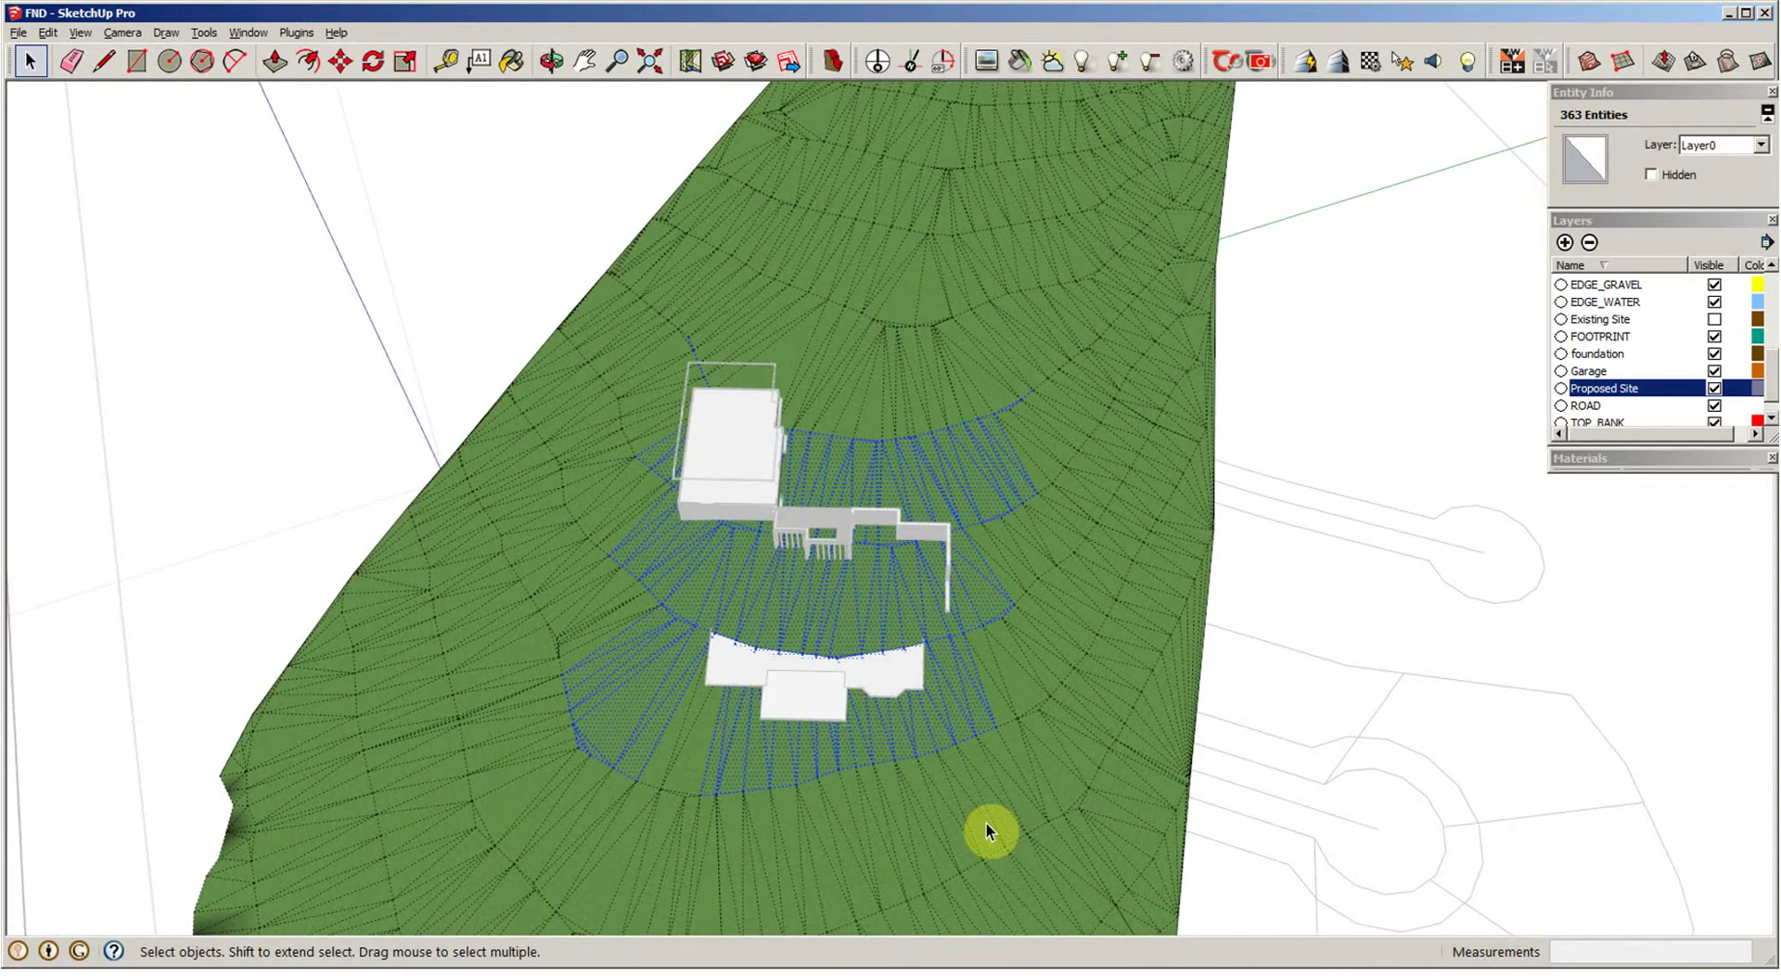
key("Delete")
Step: Erase the leftover terrain spikes off the front corner of the foundation, beside the notched slab edge
middle_click_drag(987, 822, 931, 755)
key("e")
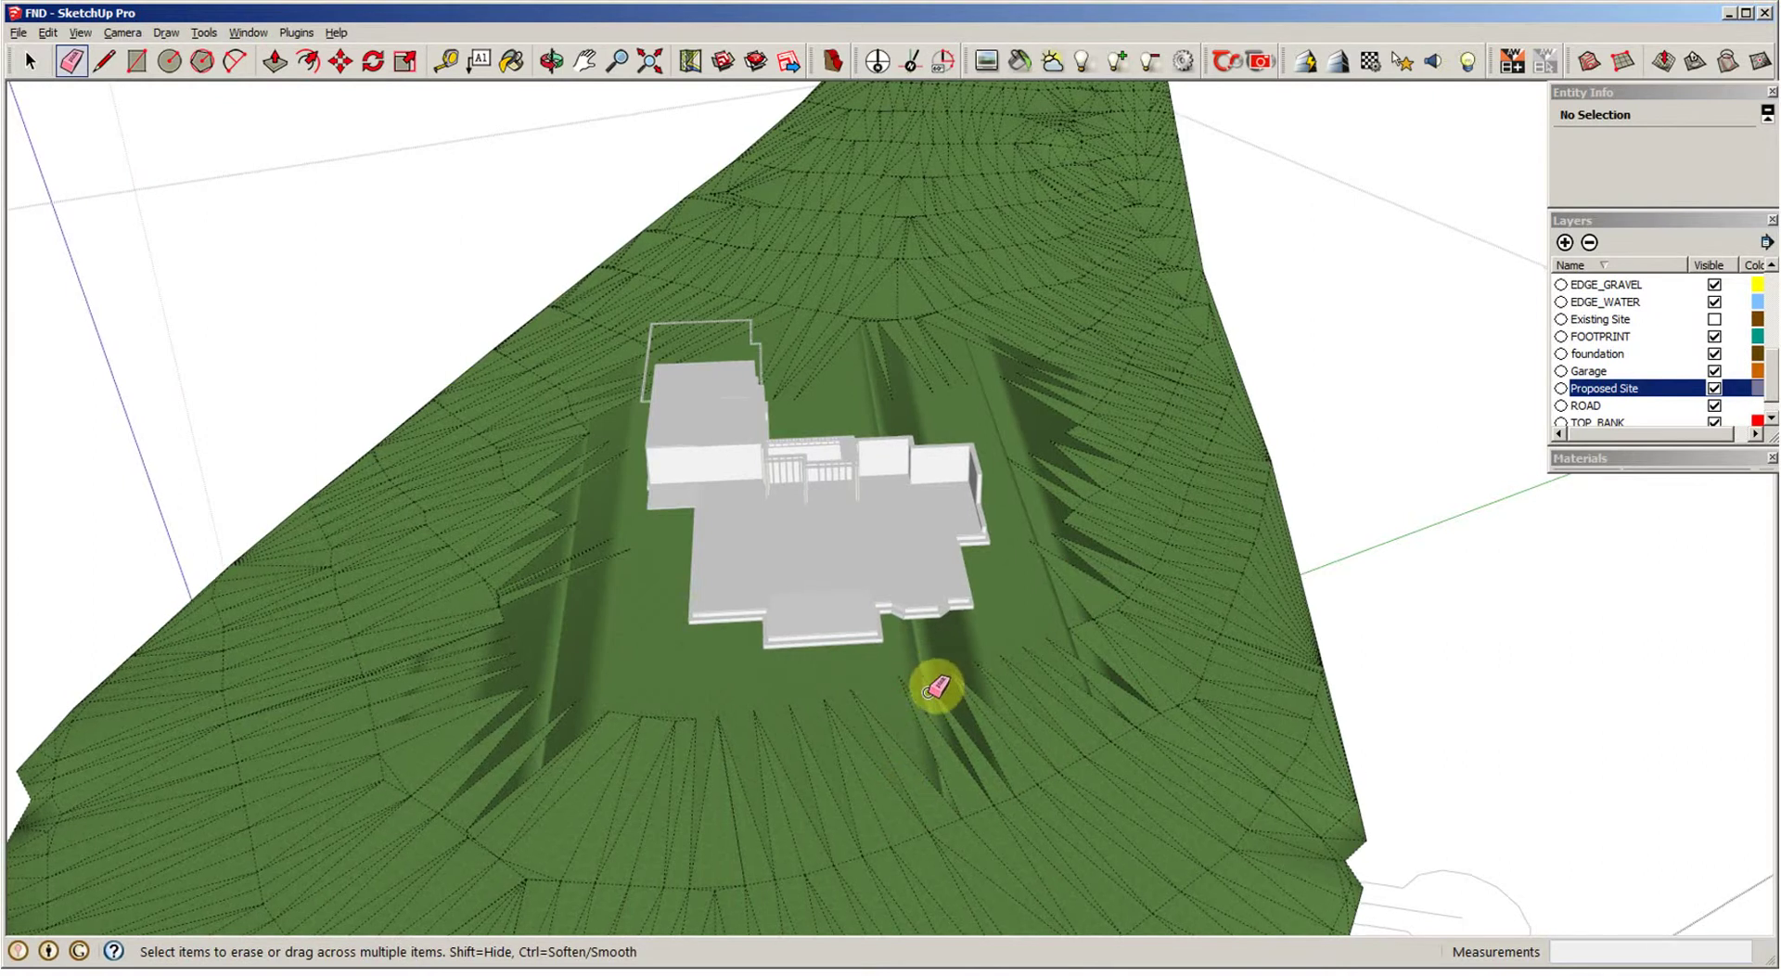
scroll(926, 732, "up", 3)
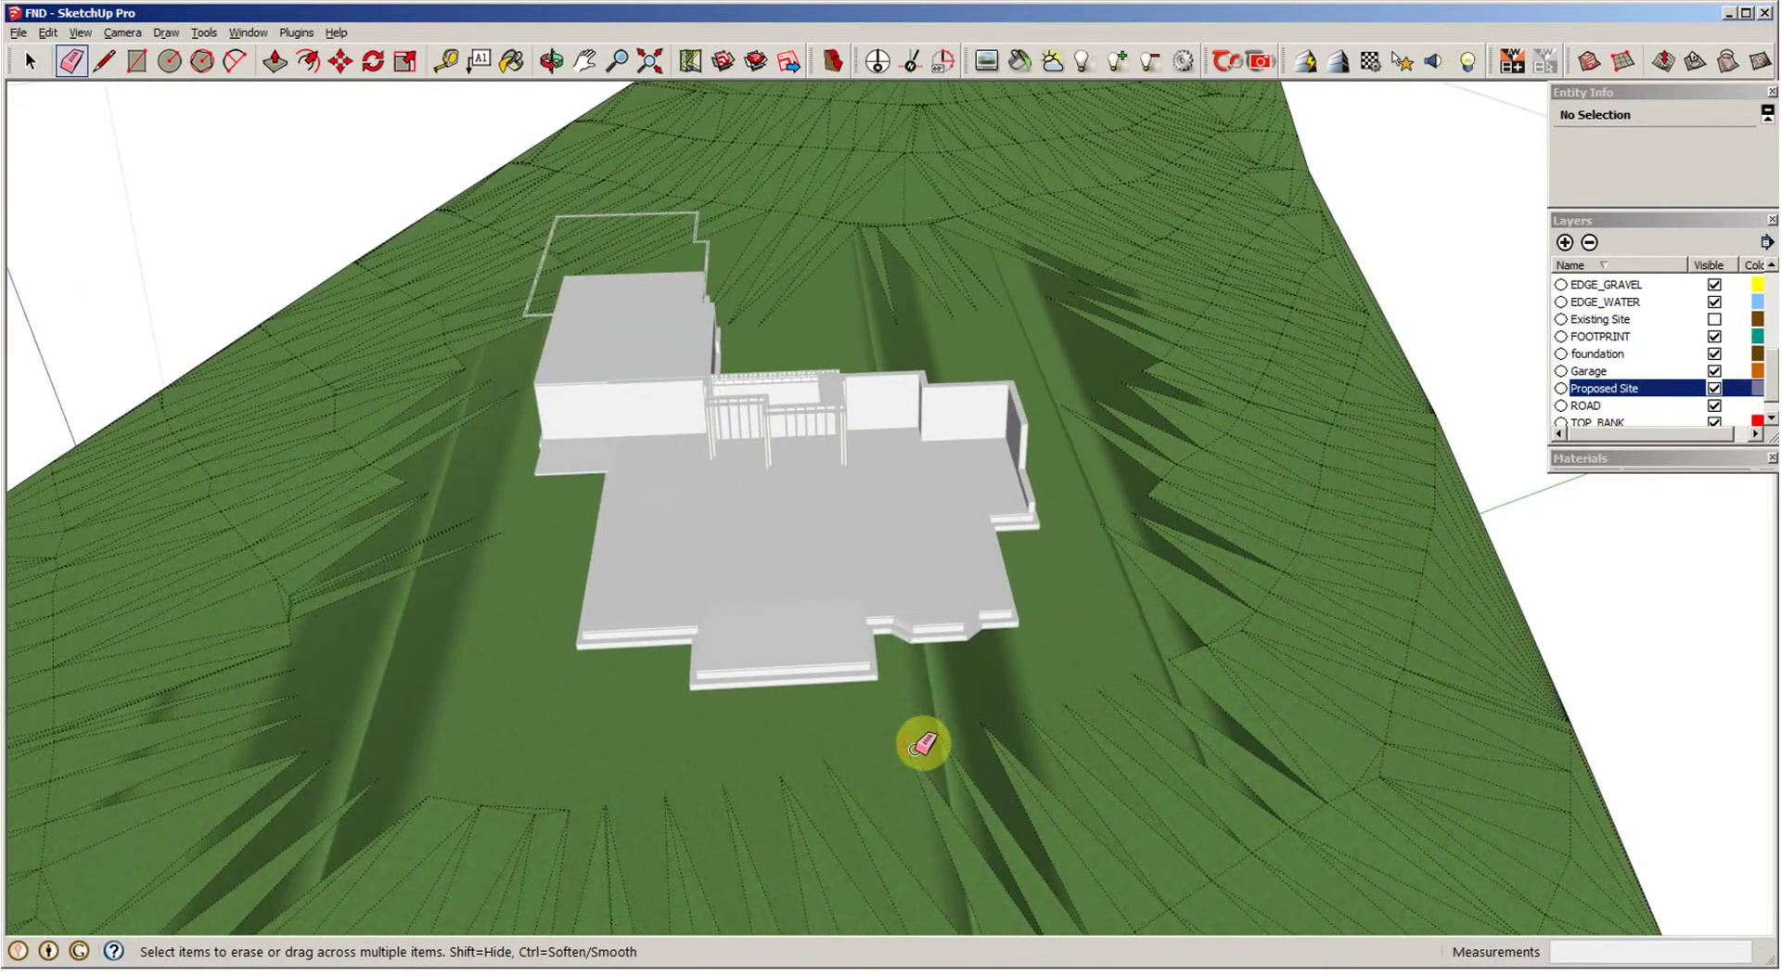
left_click_drag(993, 734, 1040, 718, "ctrl")
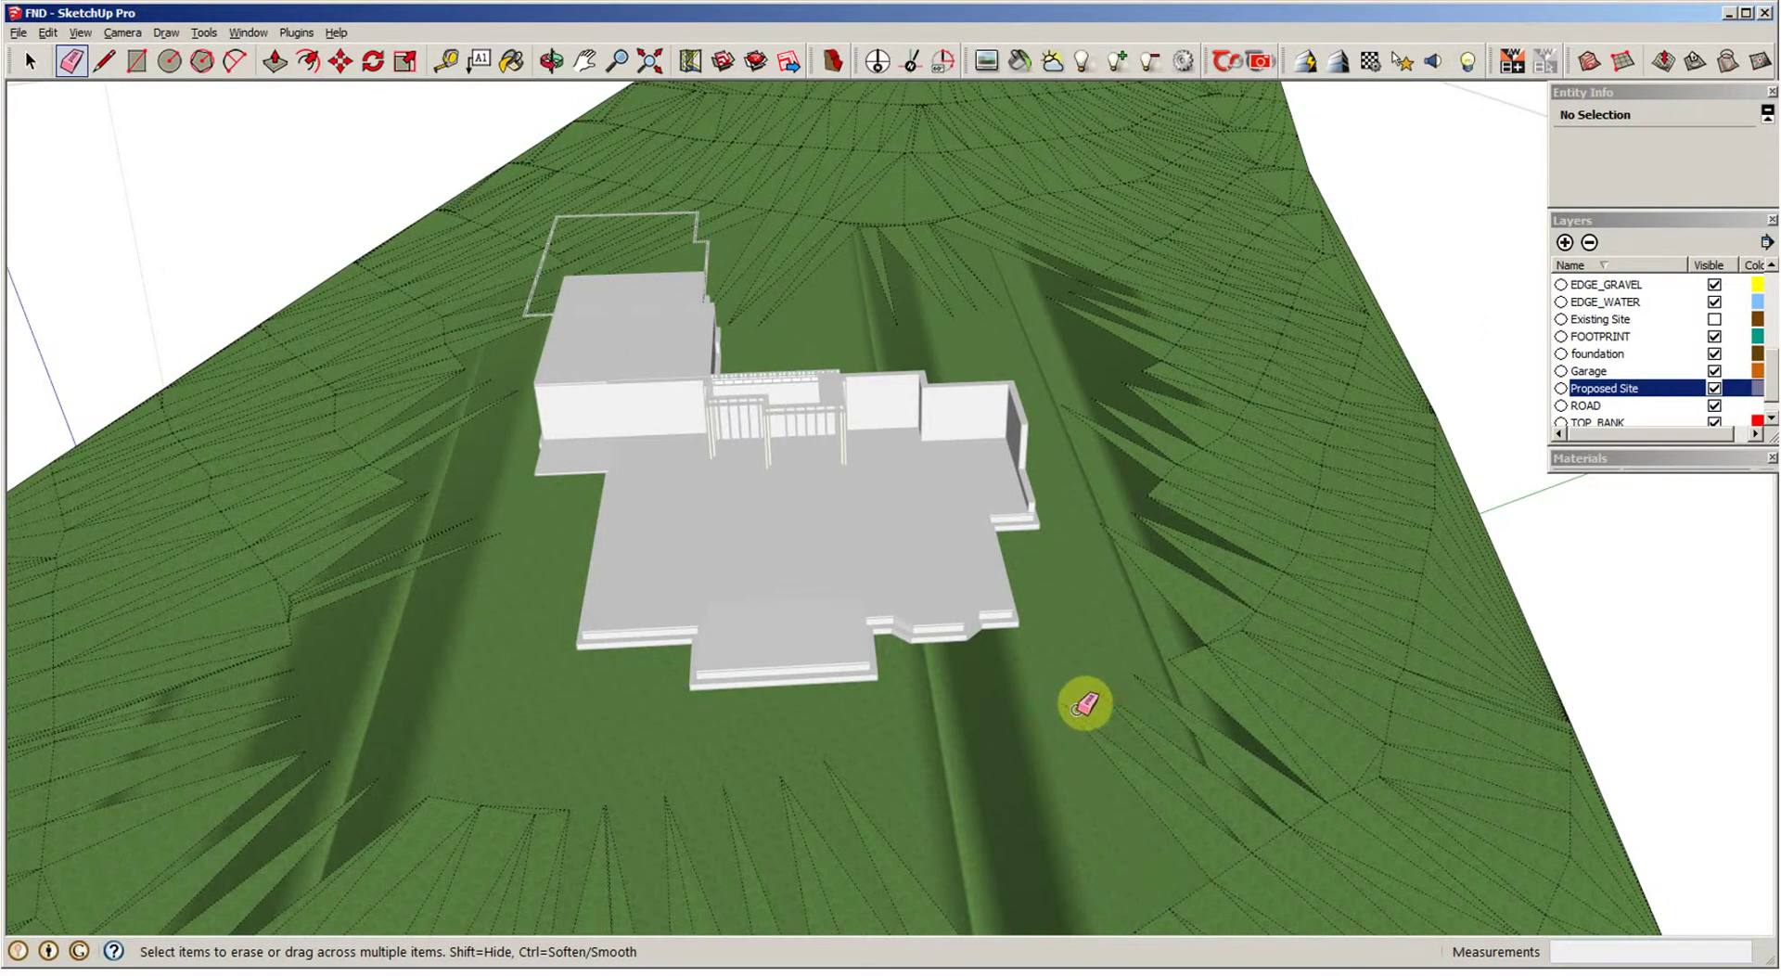
middle_click_drag(1089, 715, 942, 737)
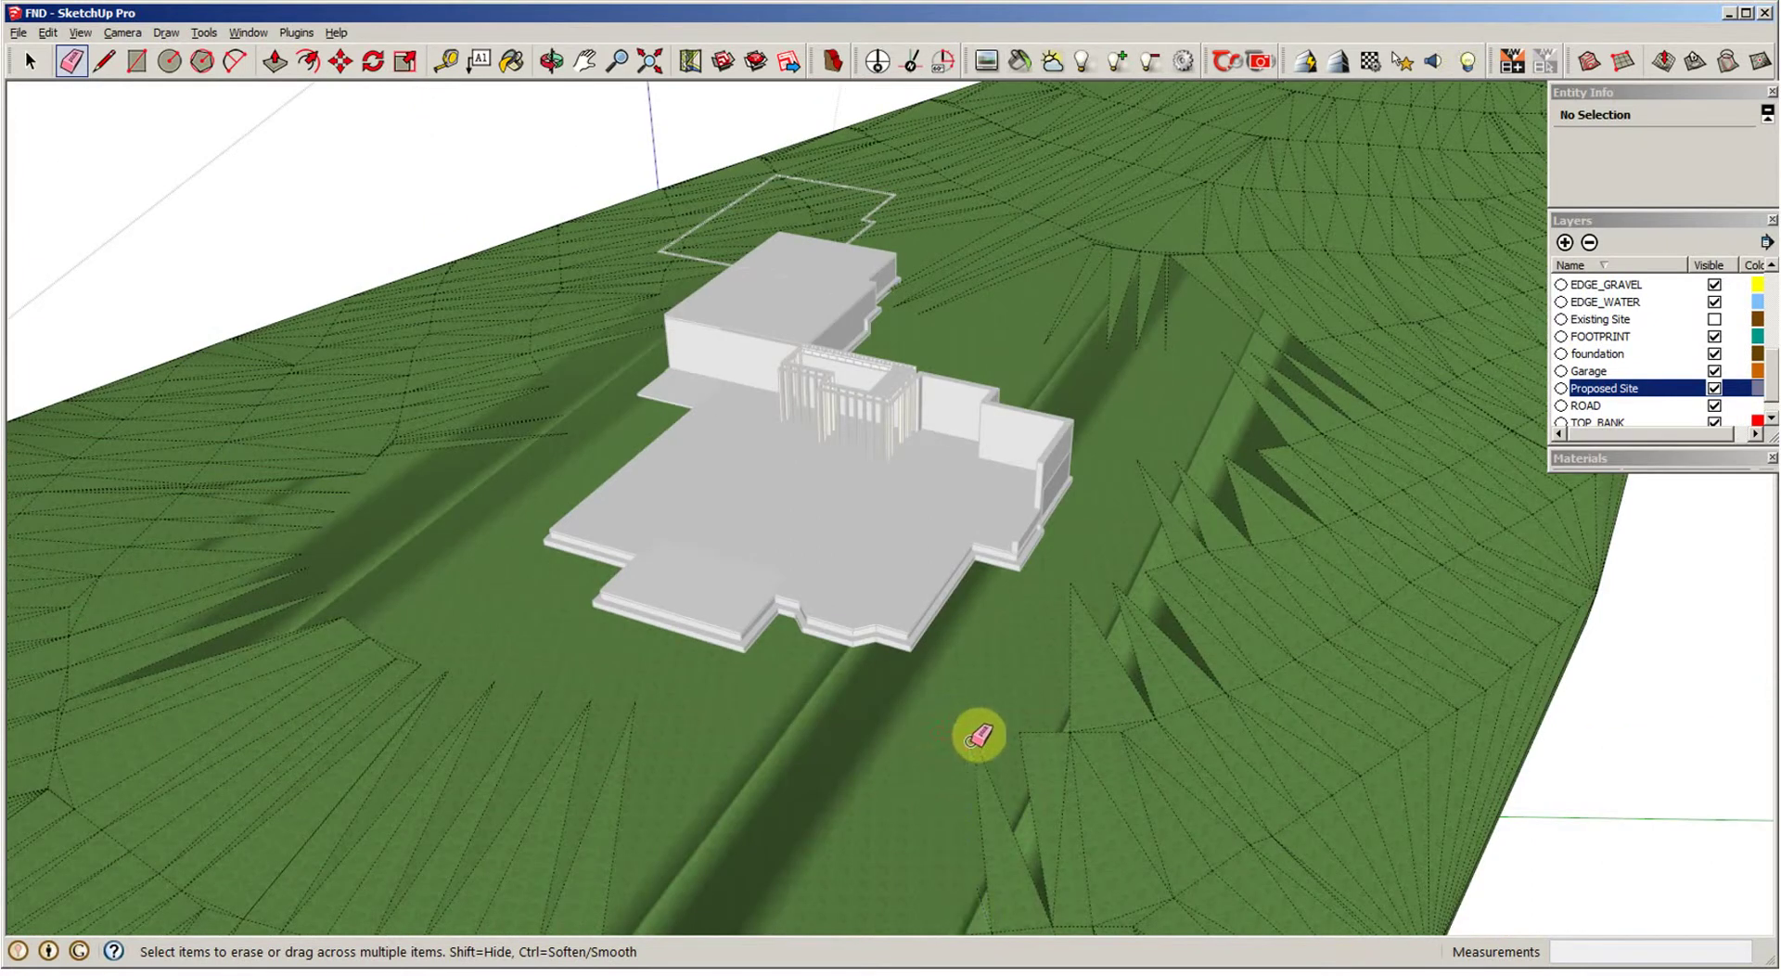
middle_click_drag(989, 735, 978, 745)
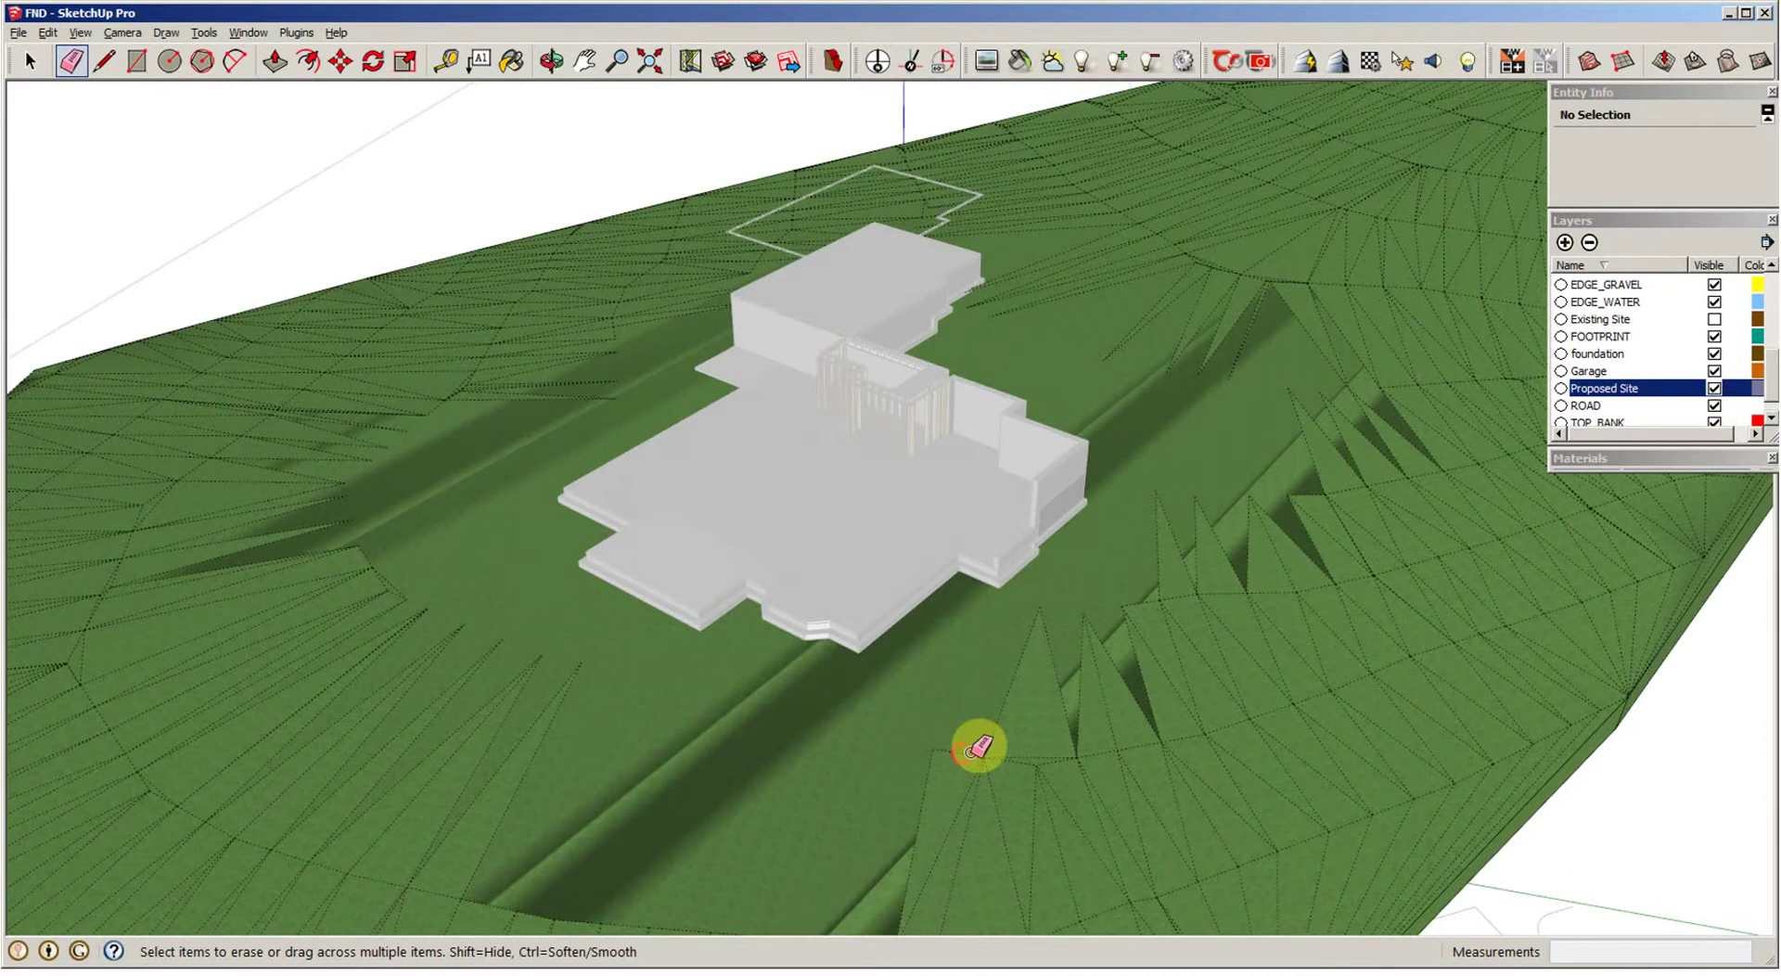
left_click(967, 753)
left_click(1038, 613)
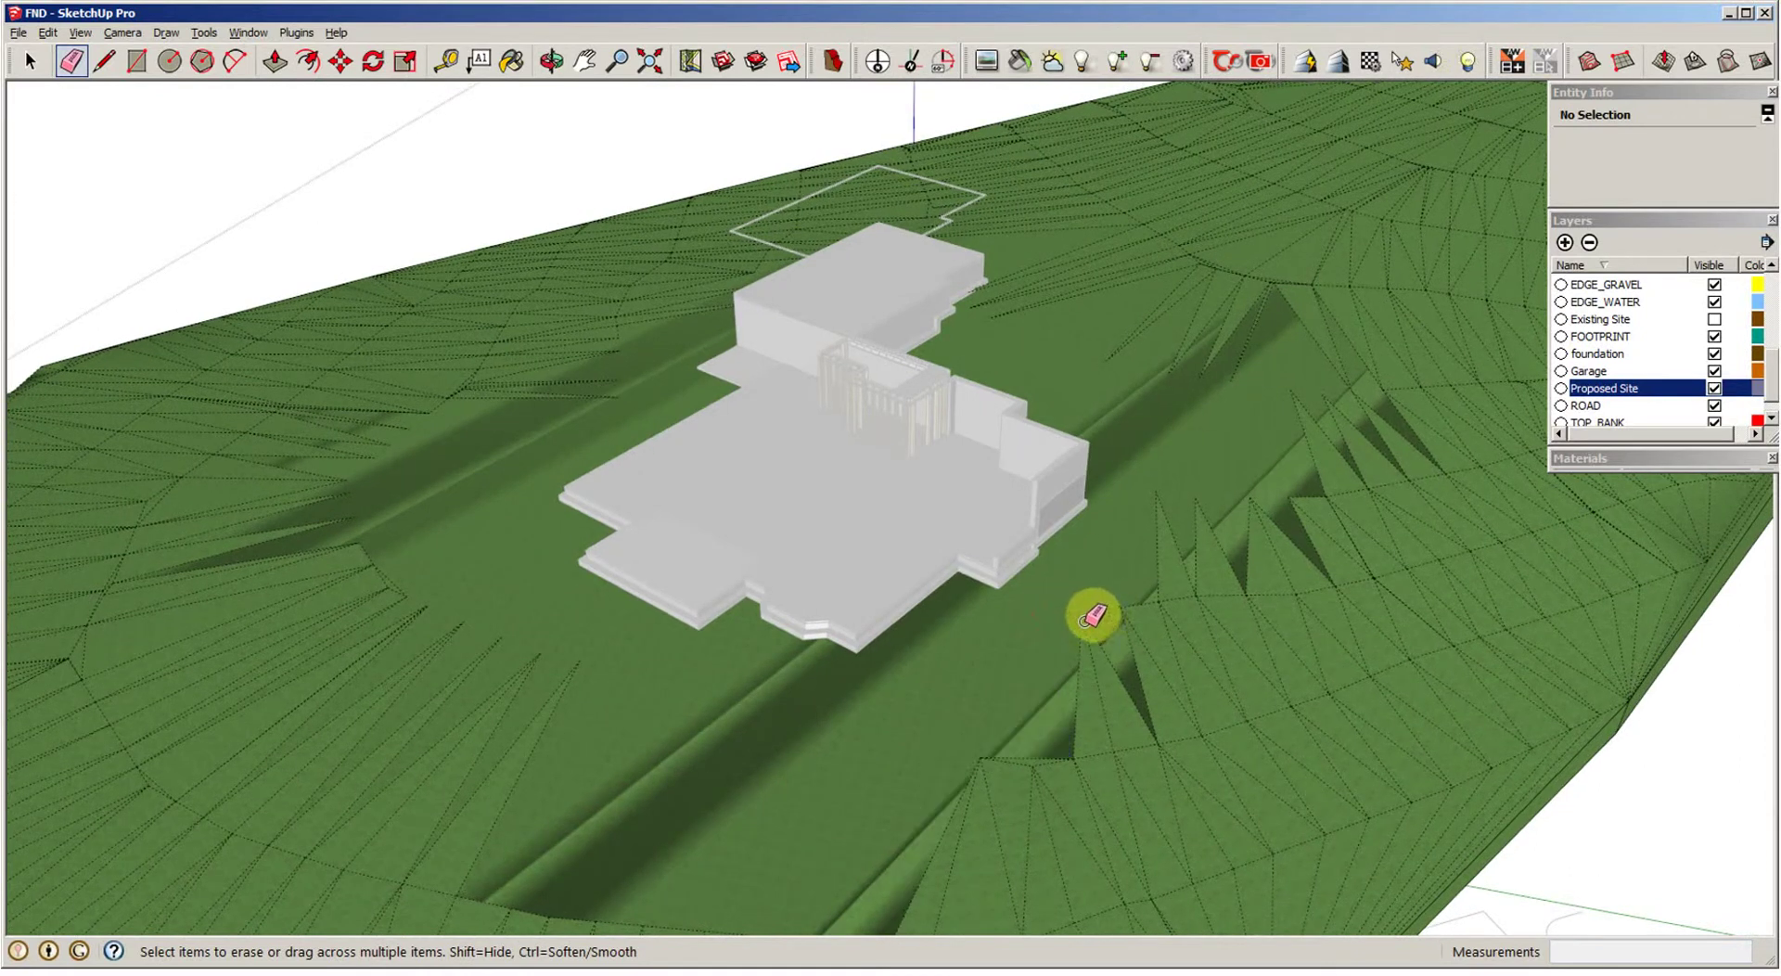
left_click(1082, 612)
left_click(1123, 619)
Step: Erase the jagged terrain triangles along the side of the excavation facing the foundation's end wall
mouse_move(1123, 619)
middle_mouse_down()
mouse_move(1087, 691)
mouse_move(1043, 702)
middle_mouse_up()
left_click(877, 775)
mouse_move(914, 764)
middle_mouse_down()
mouse_move(977, 743)
mouse_move(1027, 627)
middle_mouse_up()
left_click(1002, 631)
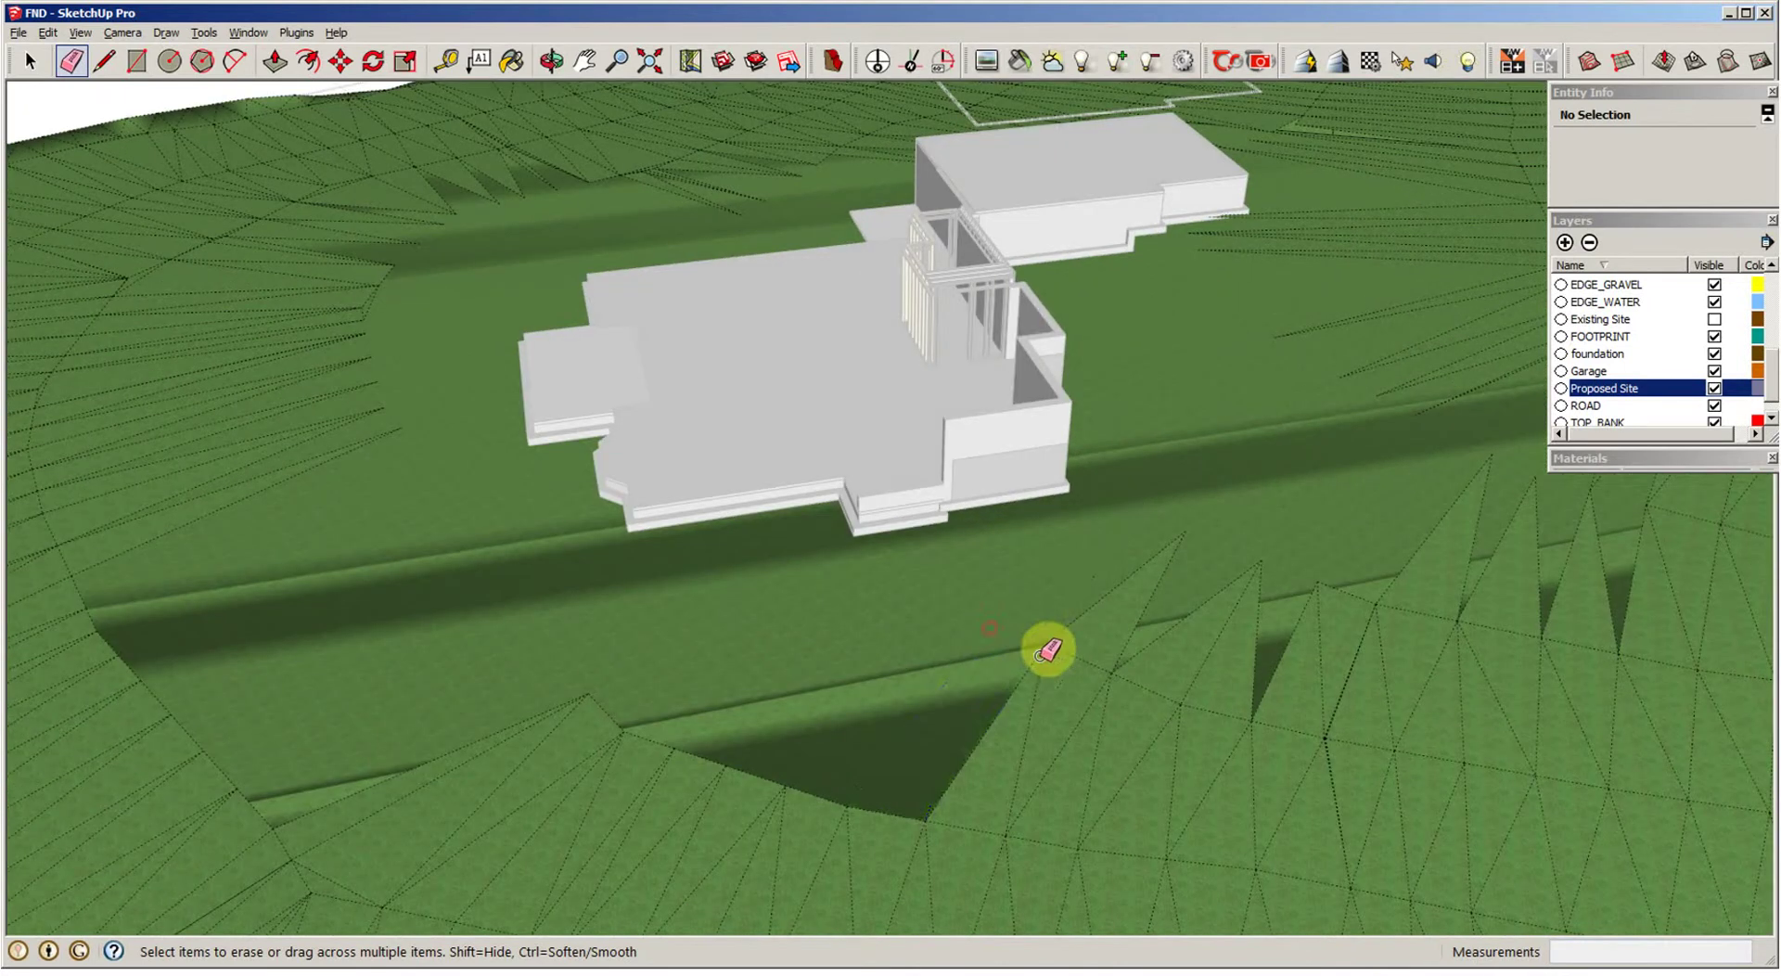
left_click(1048, 648)
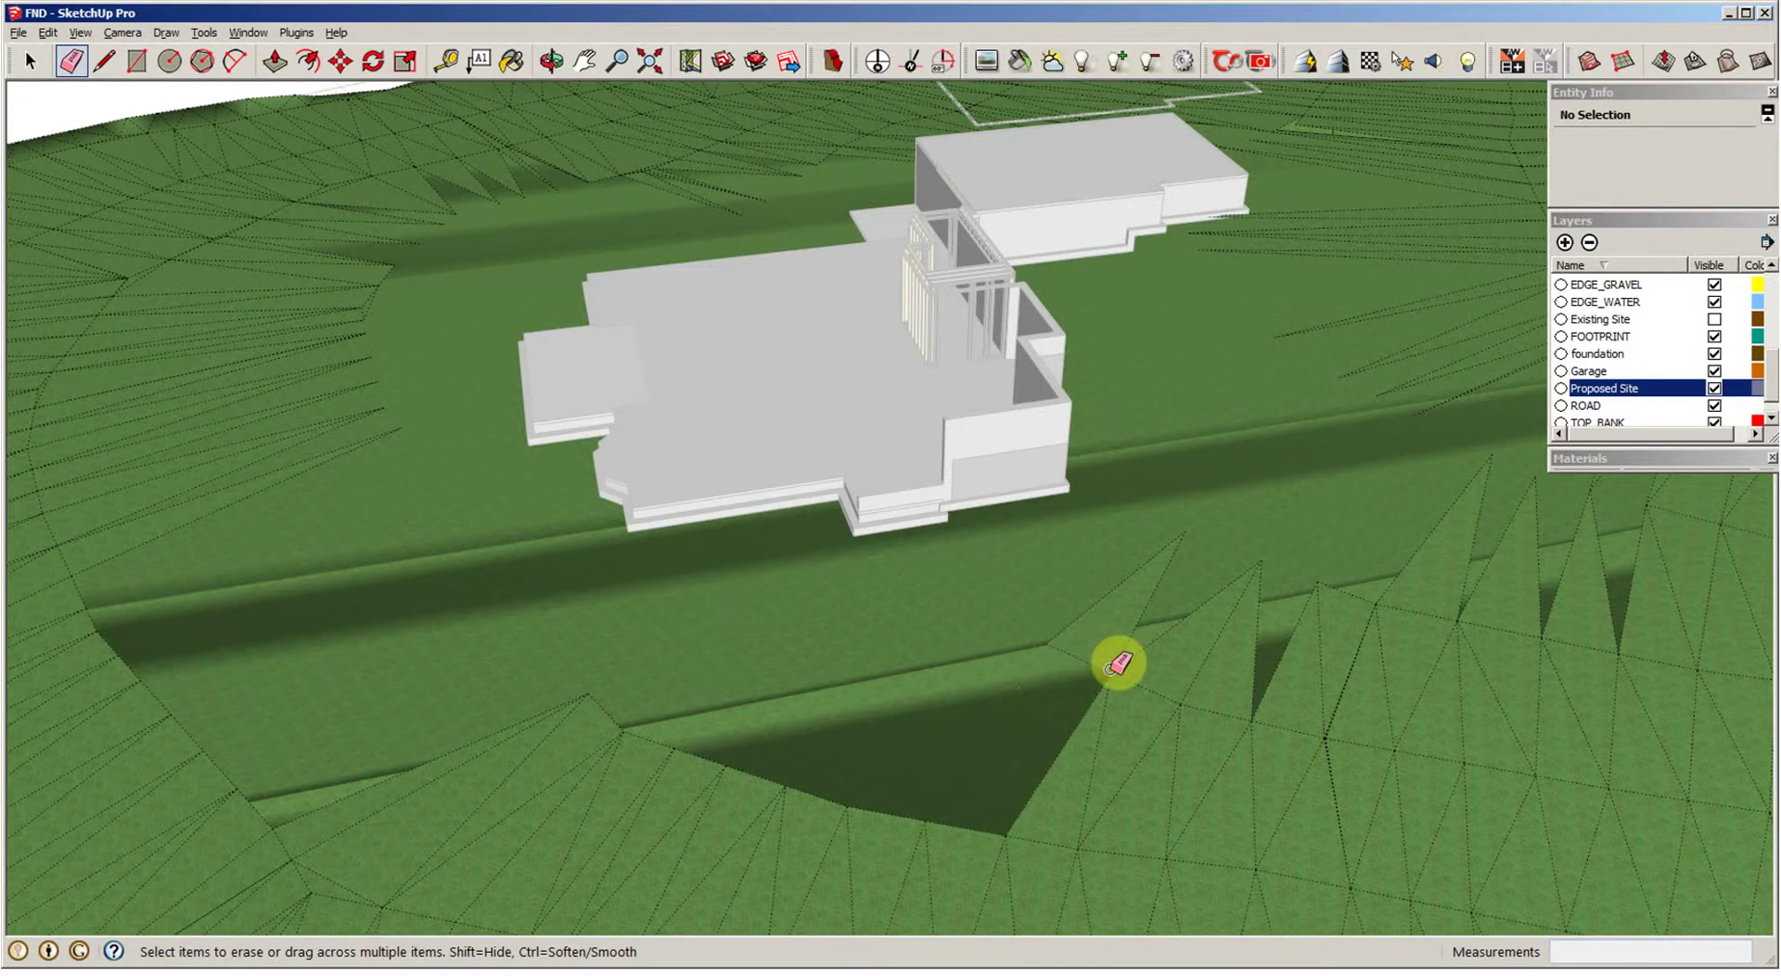
left_click_drag(1119, 664, 1130, 667)
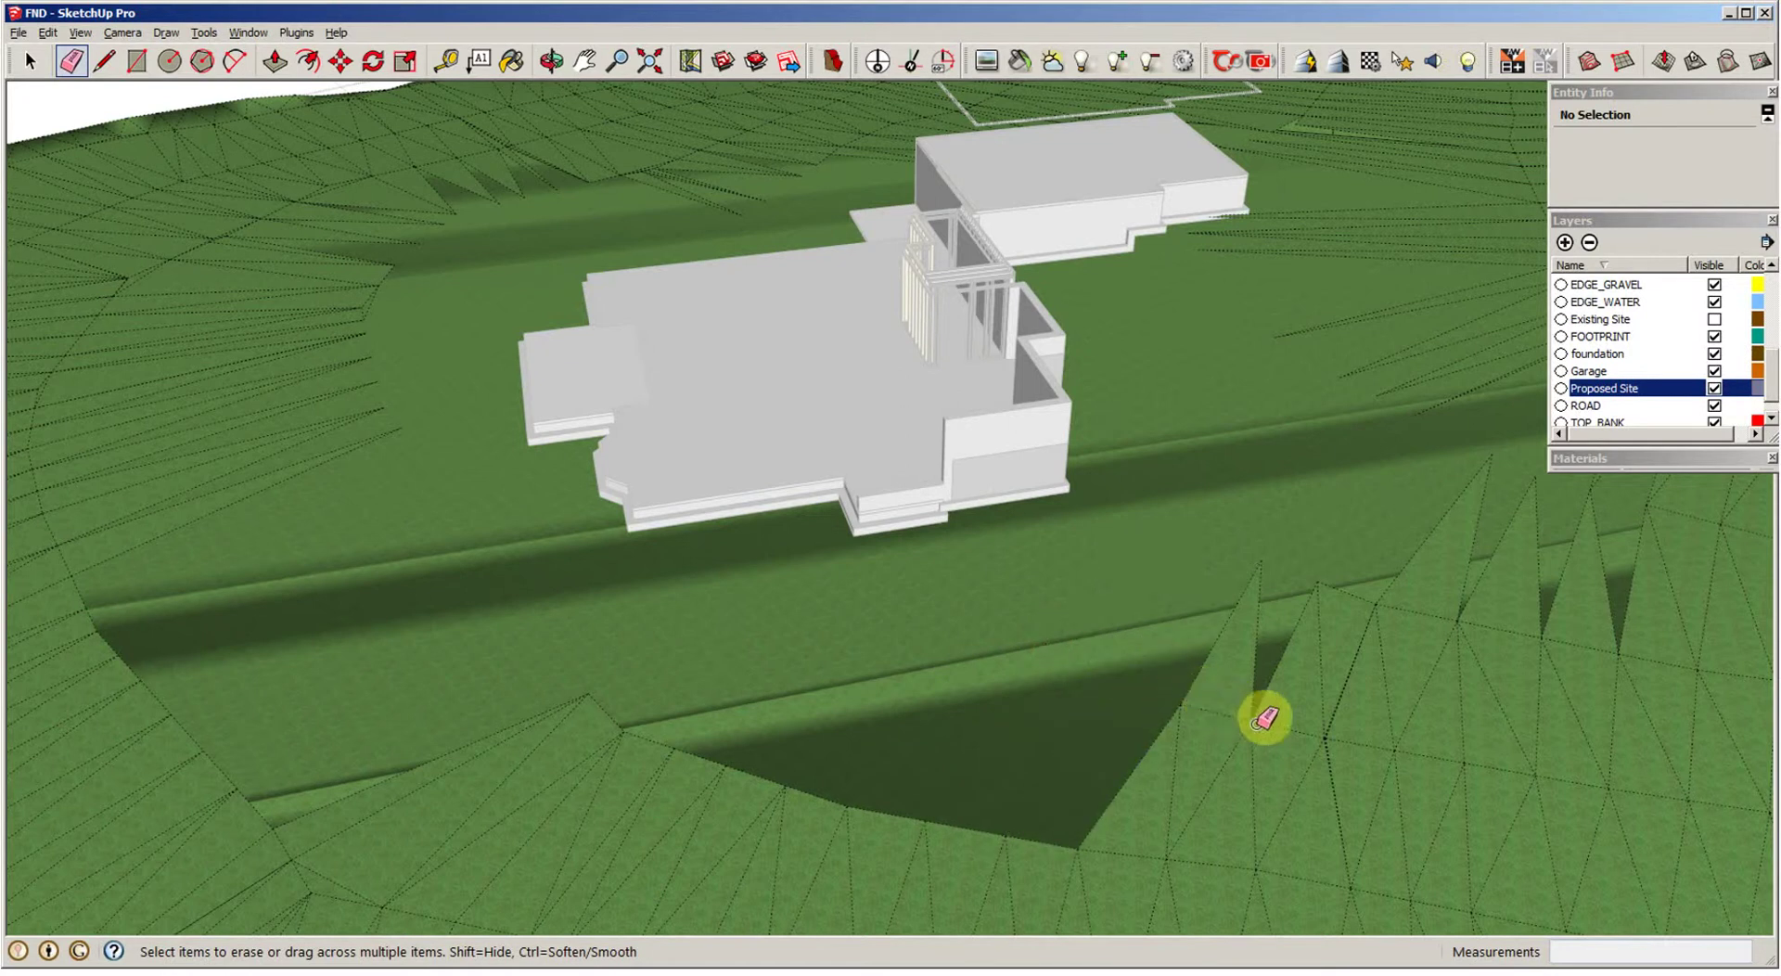
left_click(1257, 719)
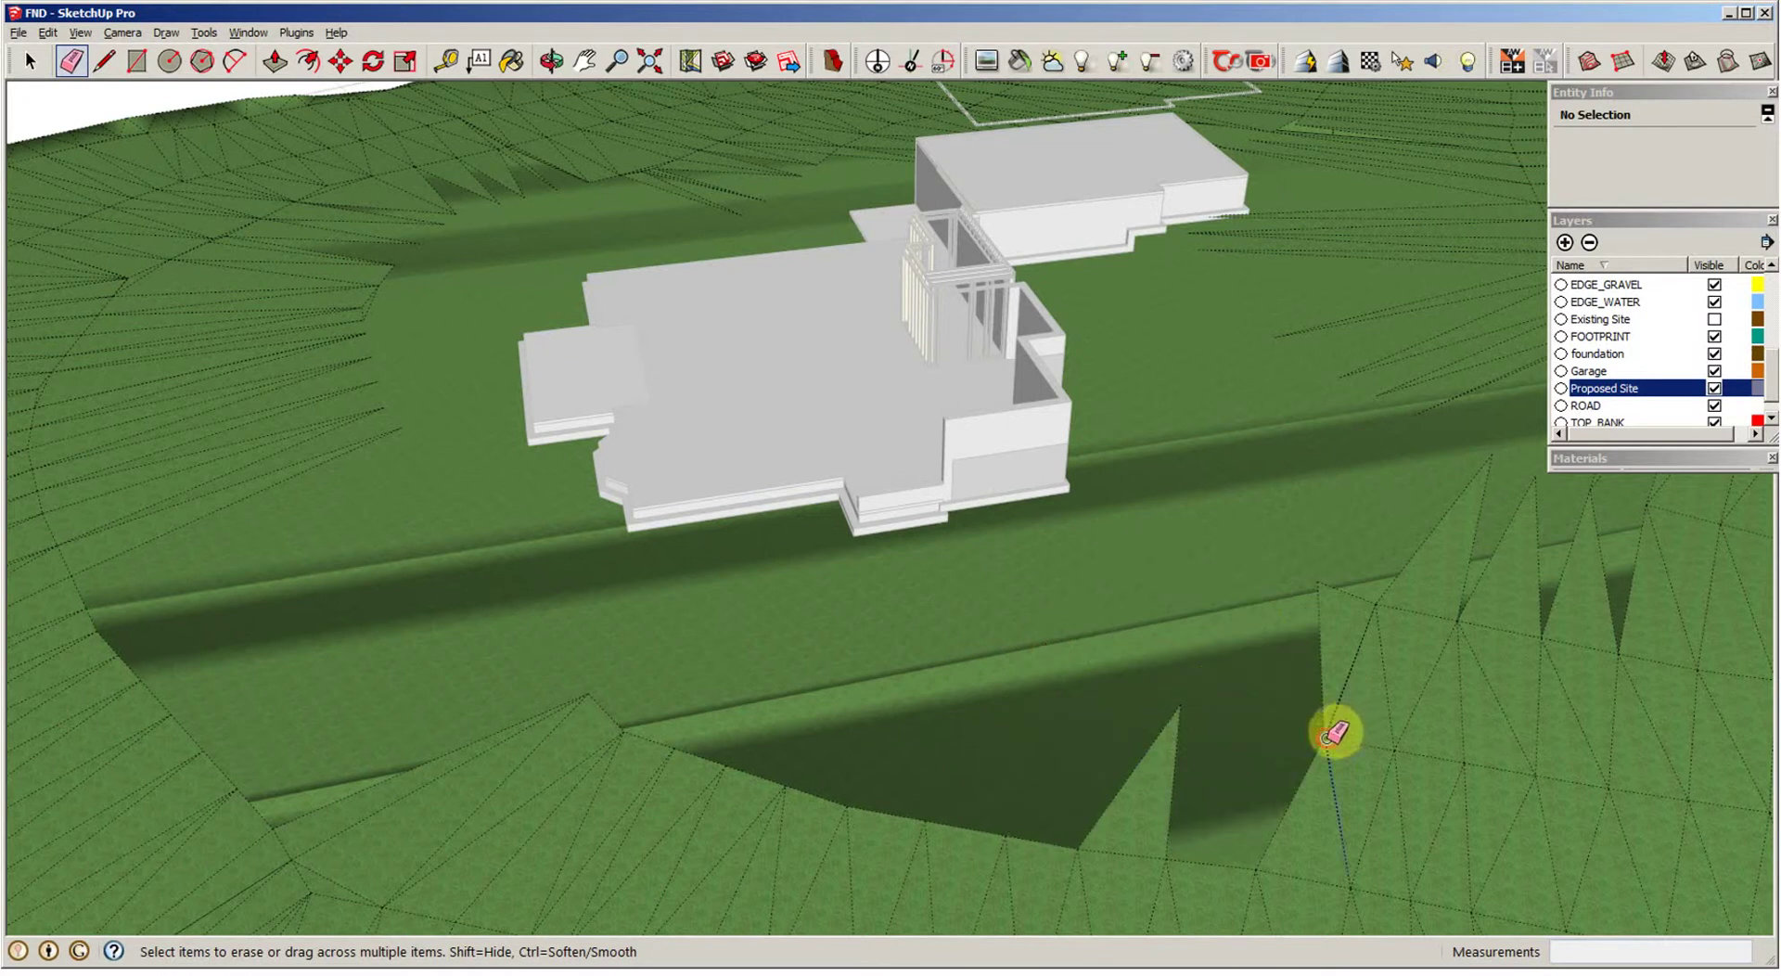
left_click(1331, 727)
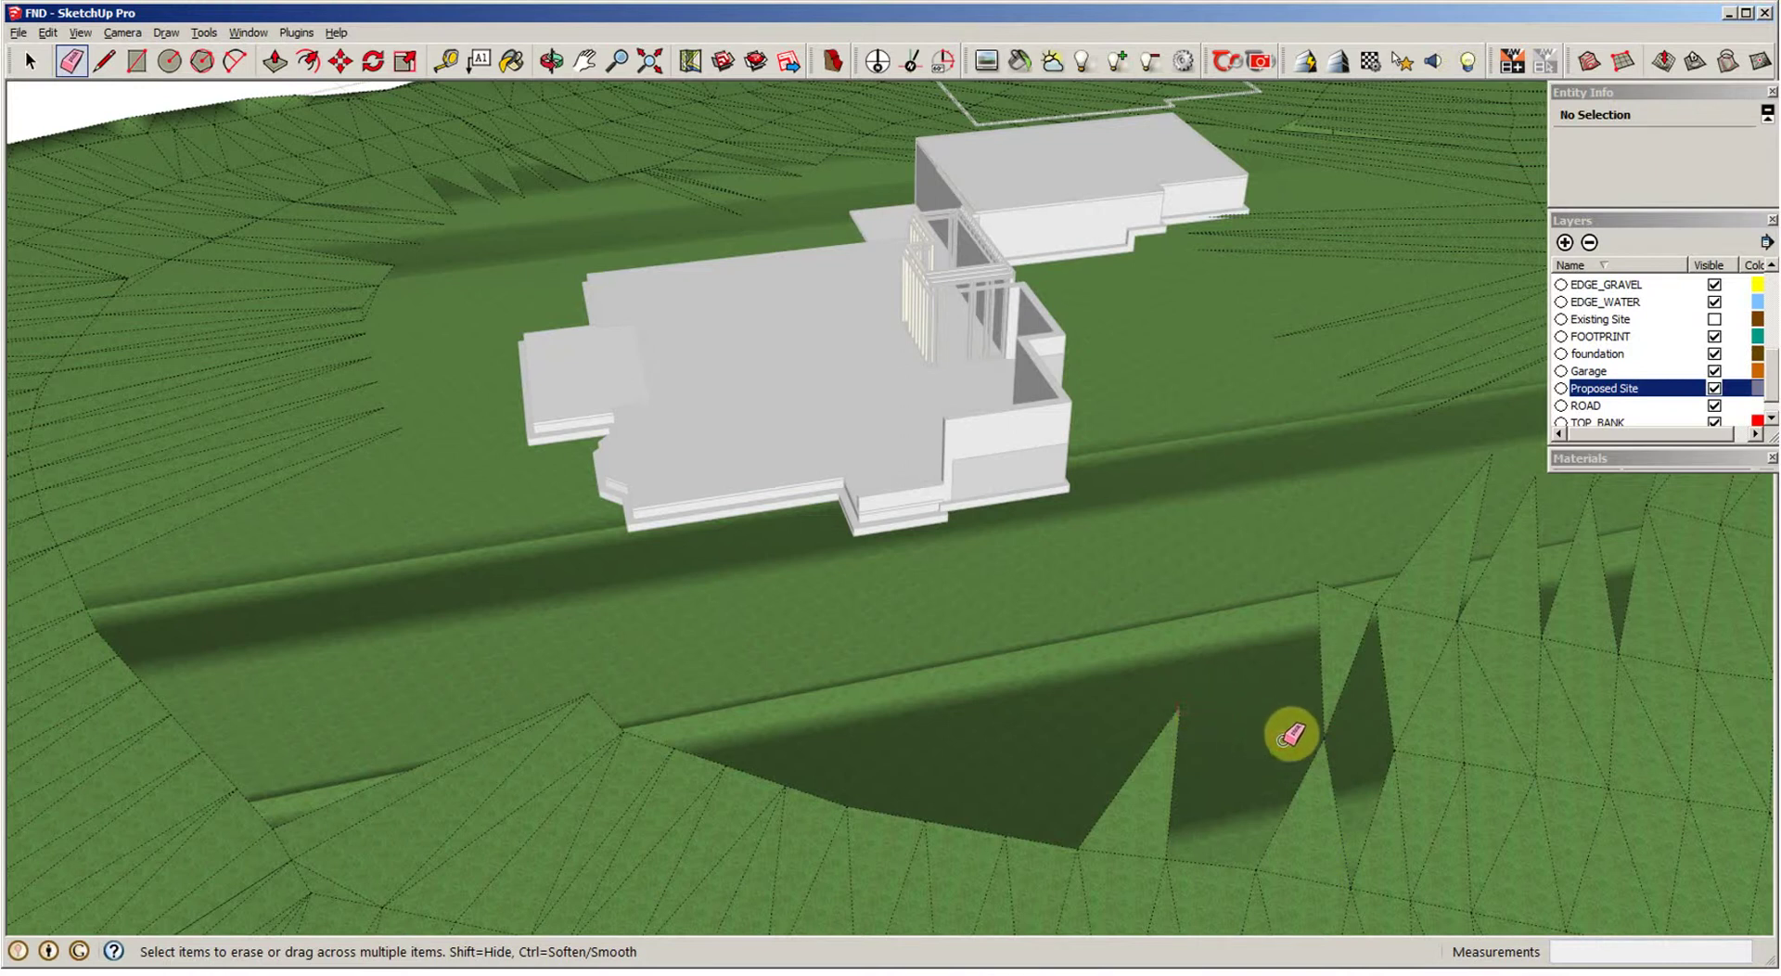
left_click_drag(1330, 735, 1242, 714)
left_click(1184, 703)
Step: Erase the remaining pointed triangles on the end-wall side, working back towards the rear corner of the excavation
middle_click_drag(1203, 707, 1196, 751)
middle_click_drag(1248, 652, 1229, 551)
left_click_drag(1214, 563, 1289, 611)
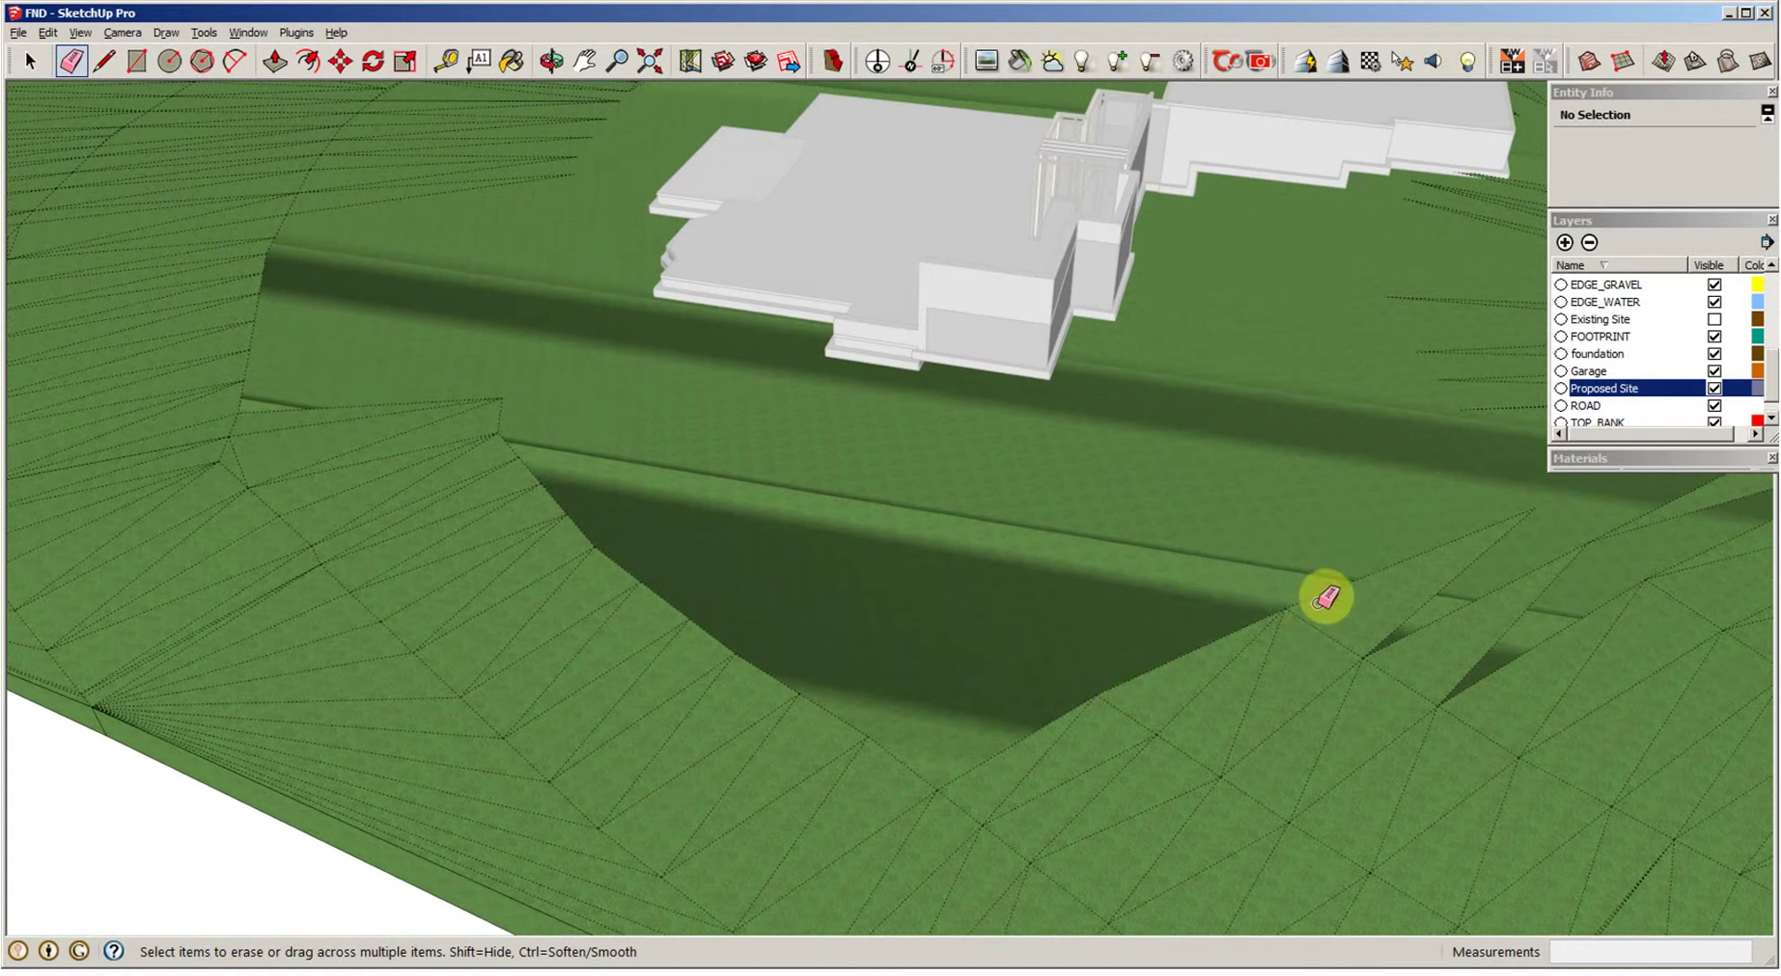
left_click(1317, 594)
scroll(1265, 625, "up", 4)
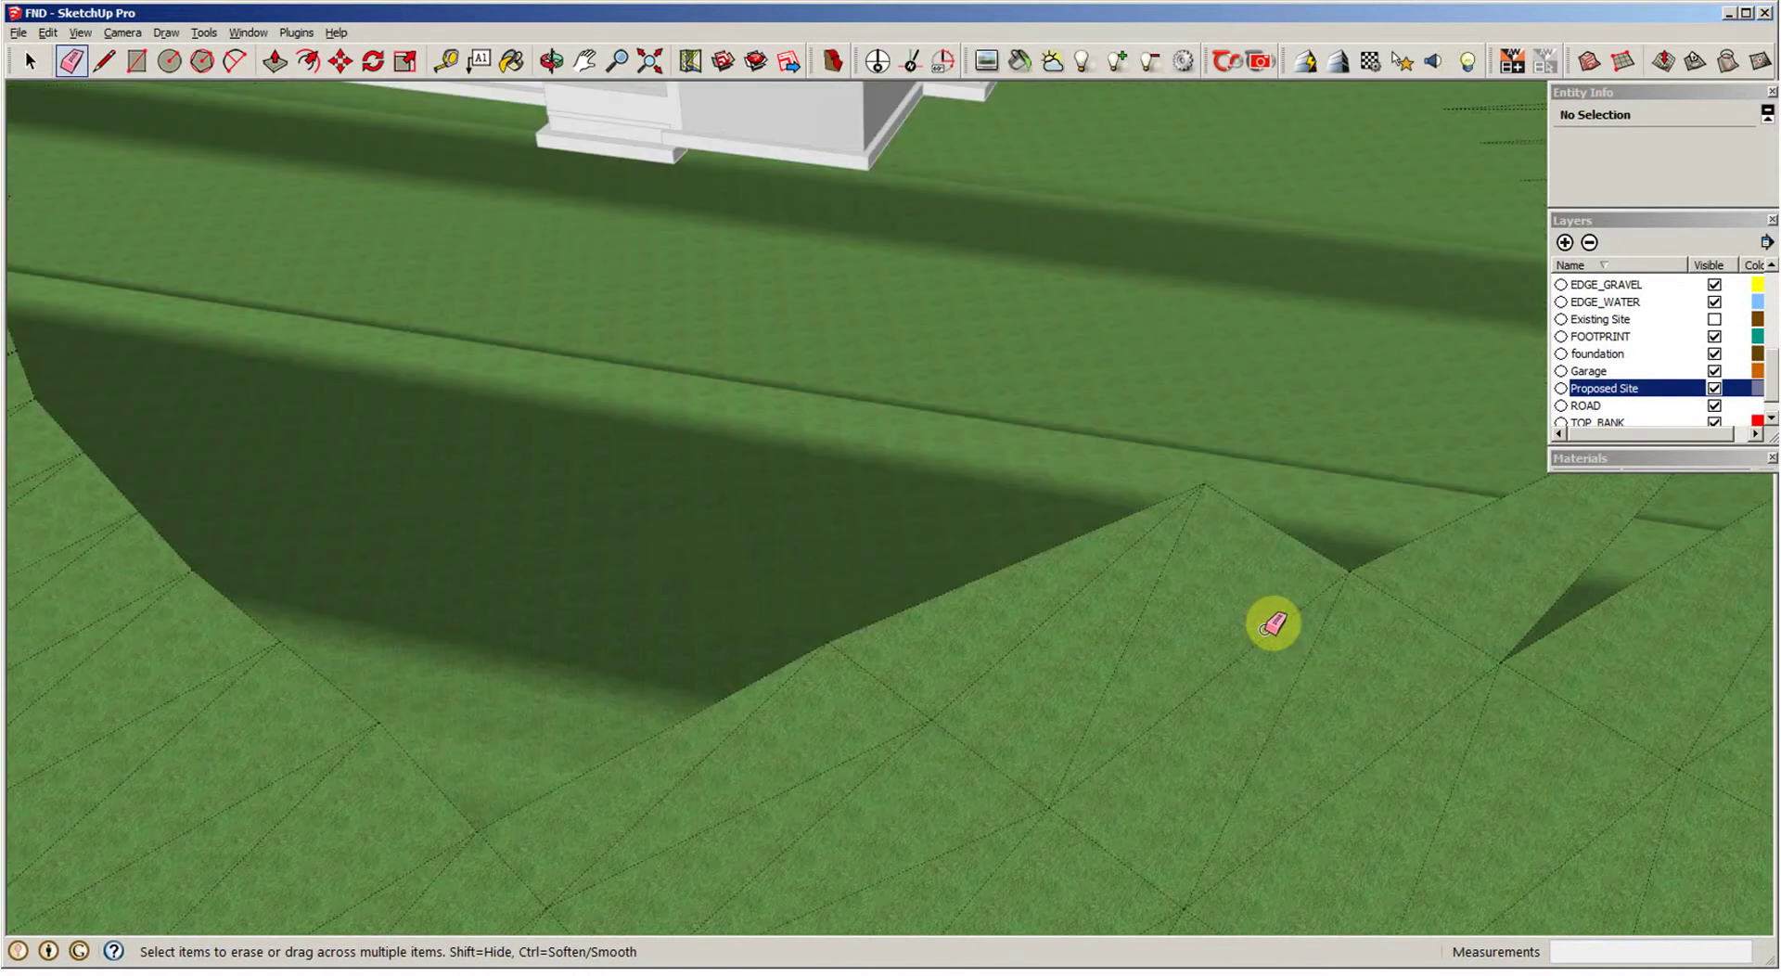
middle_click_drag(1317, 463, 1122, 436)
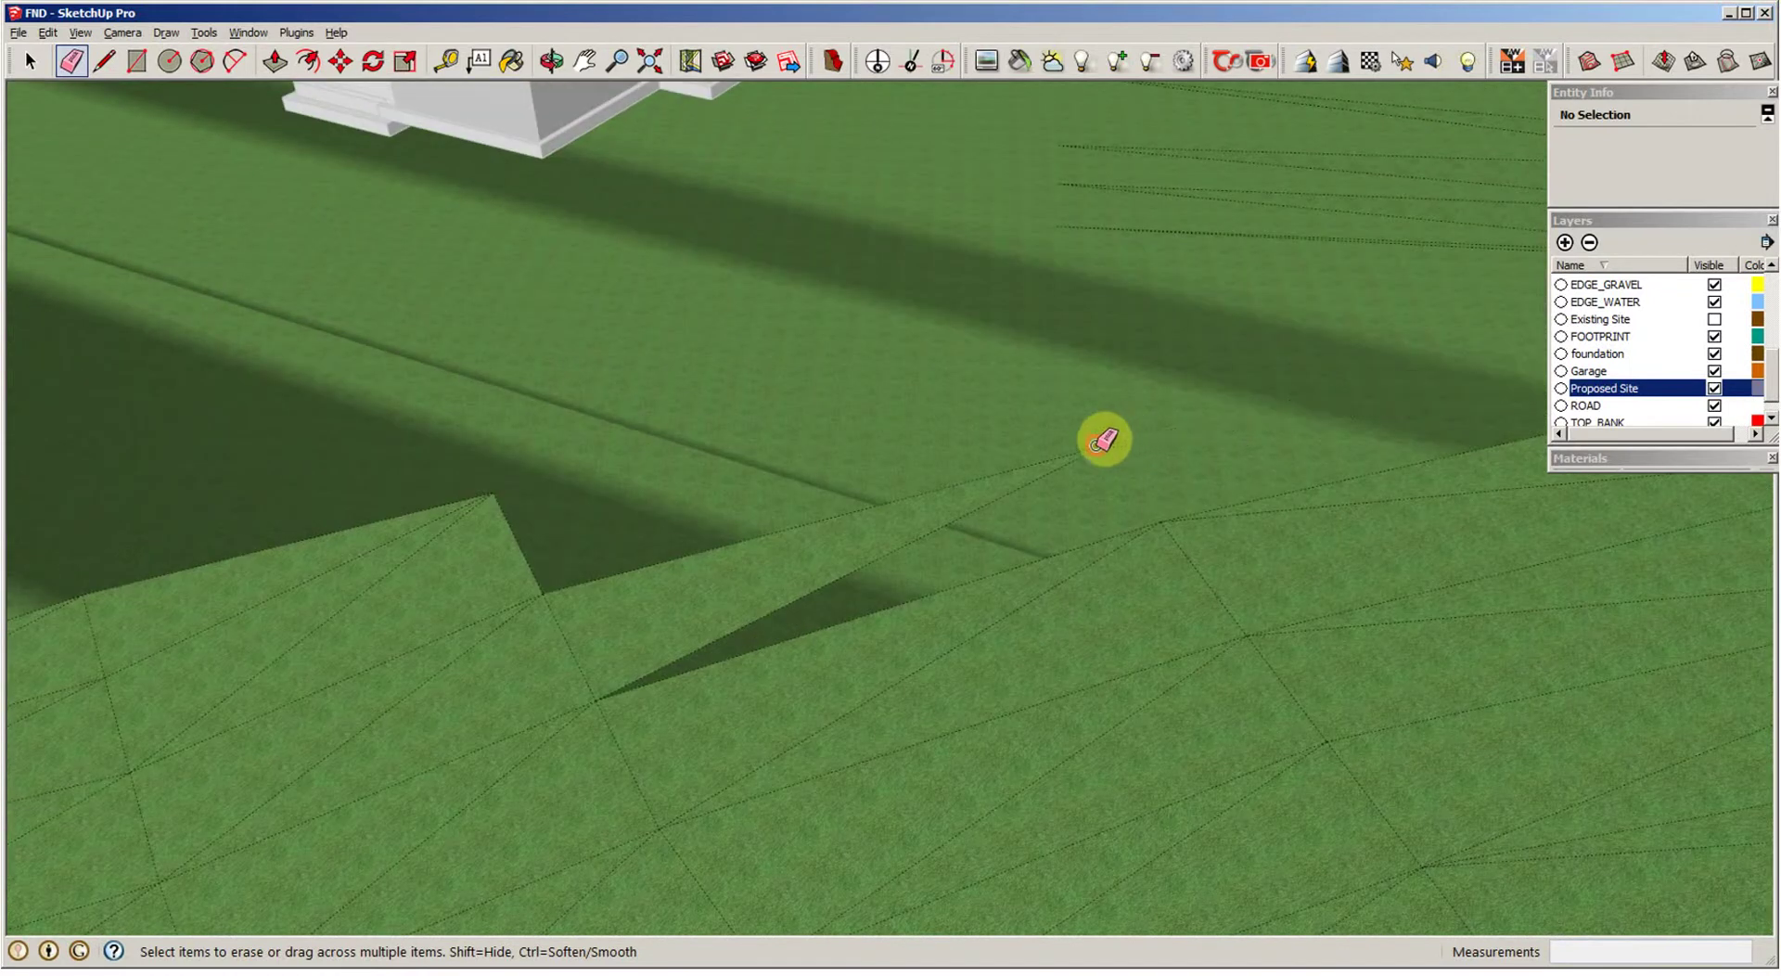
left_click_drag(1110, 437, 1165, 485)
scroll(1179, 505, "down", 5)
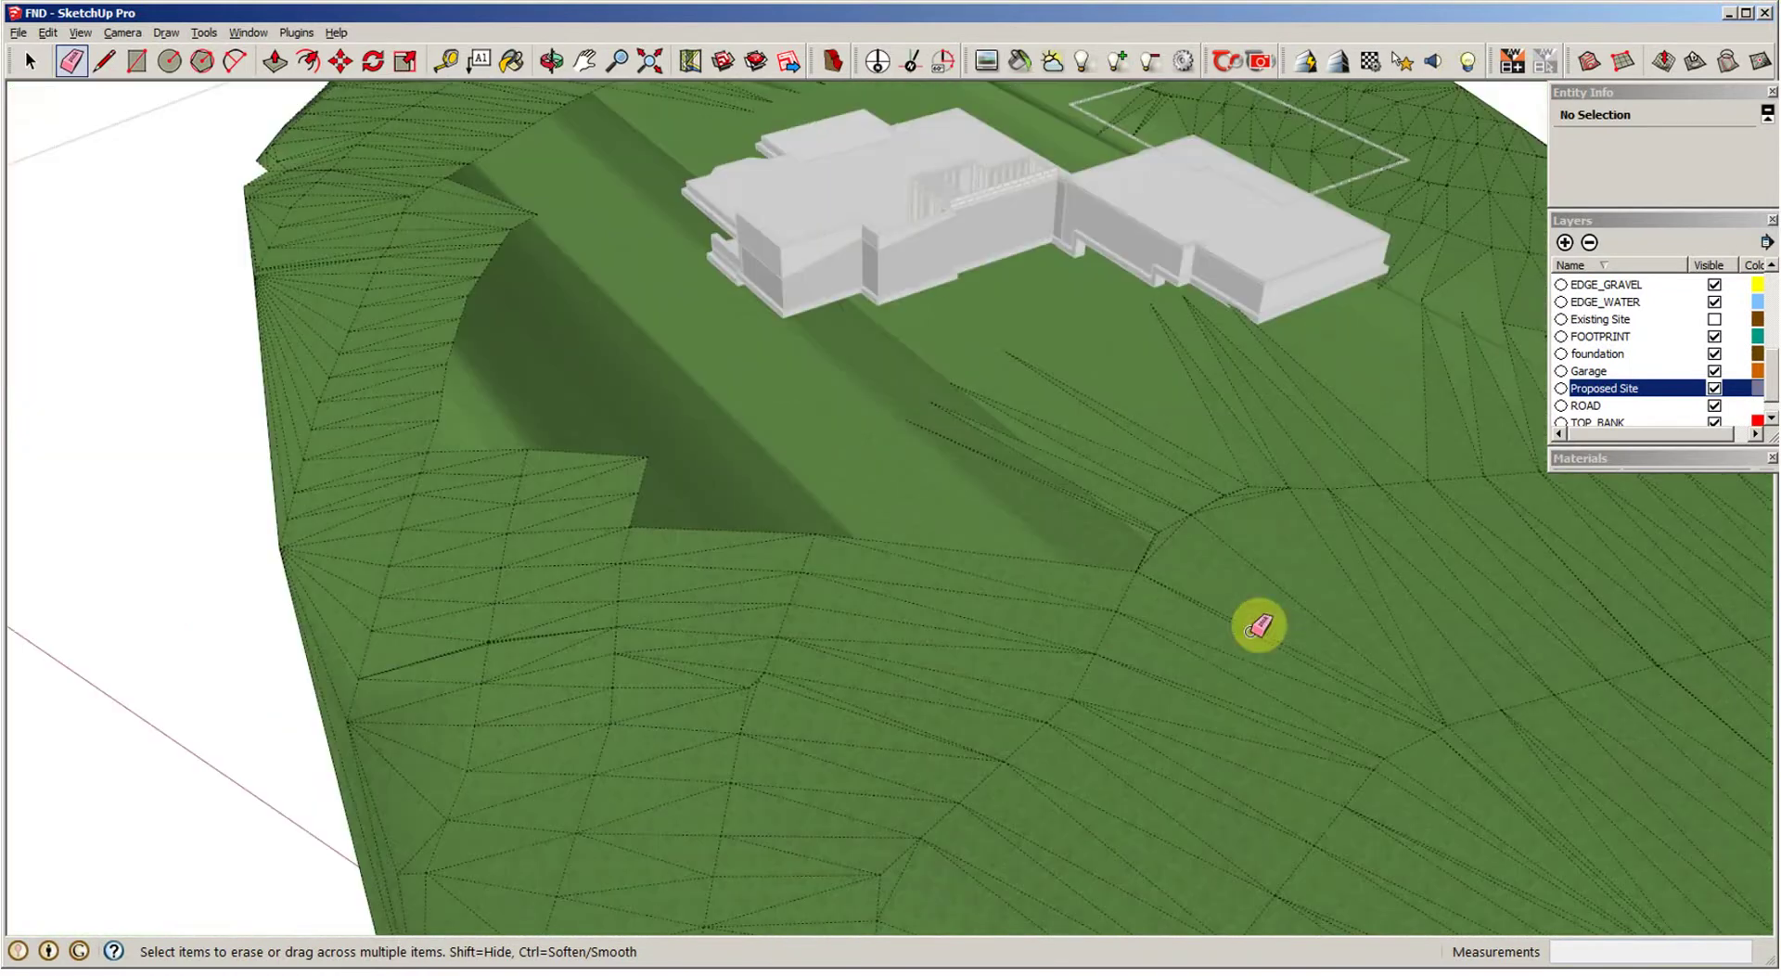
scroll(1168, 606, "up", 3)
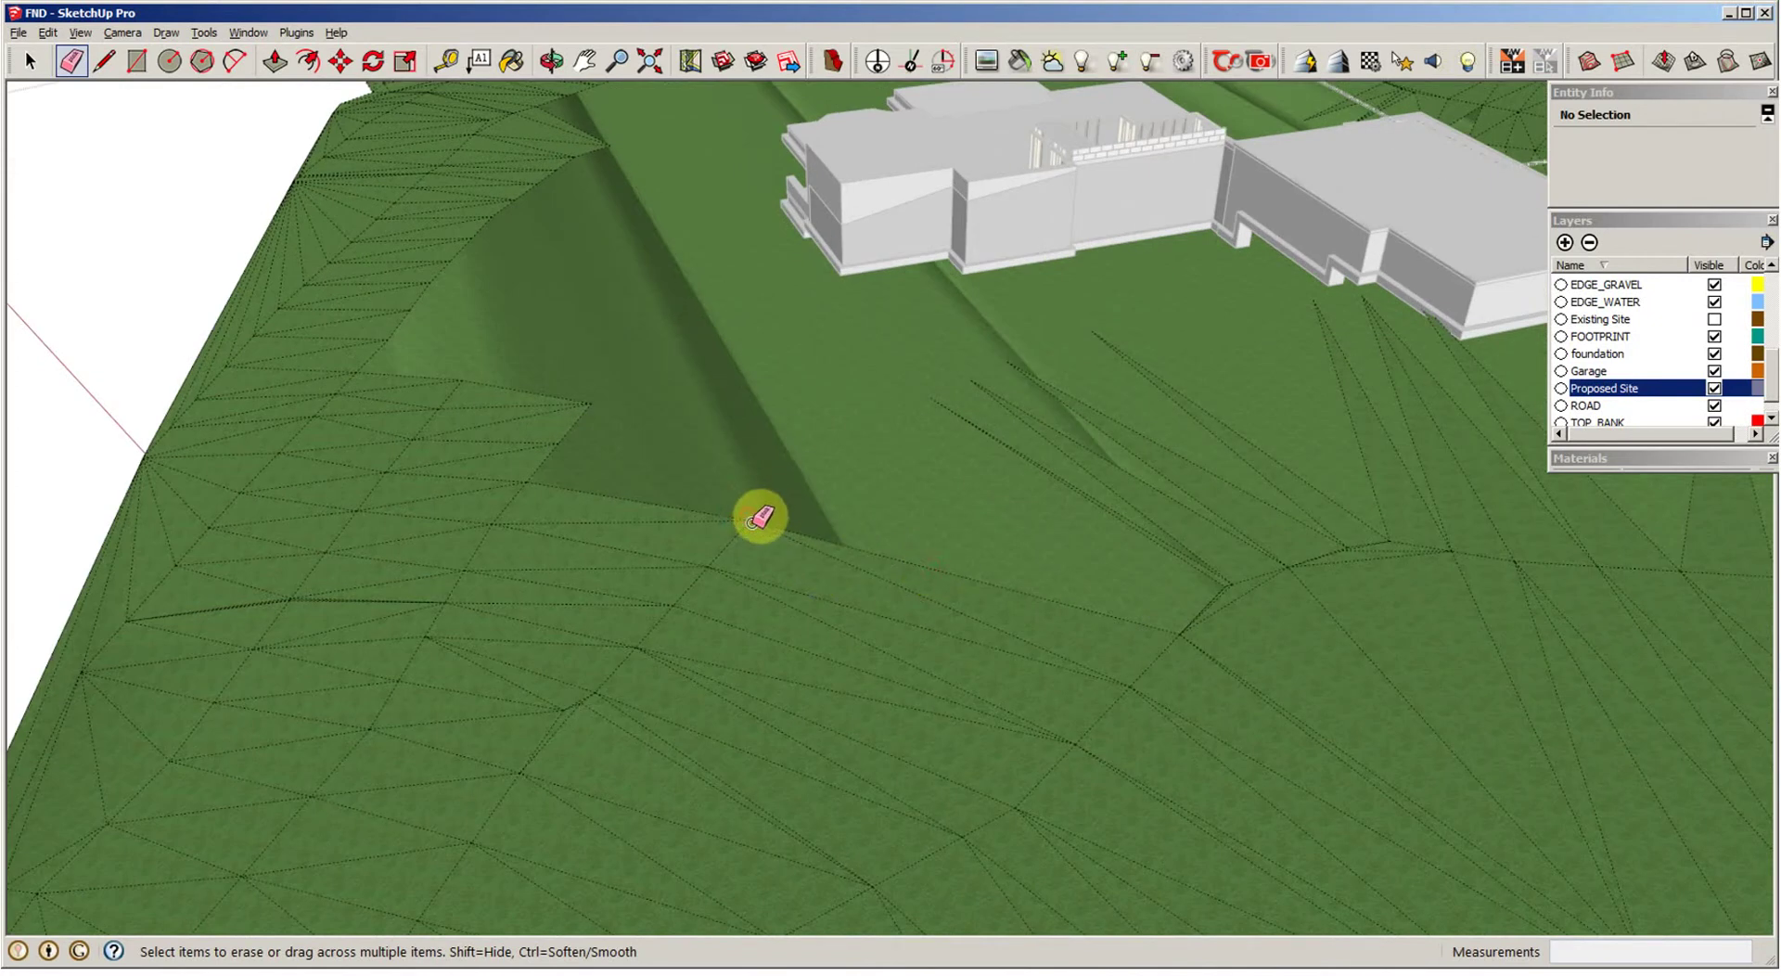
left_click(756, 521)
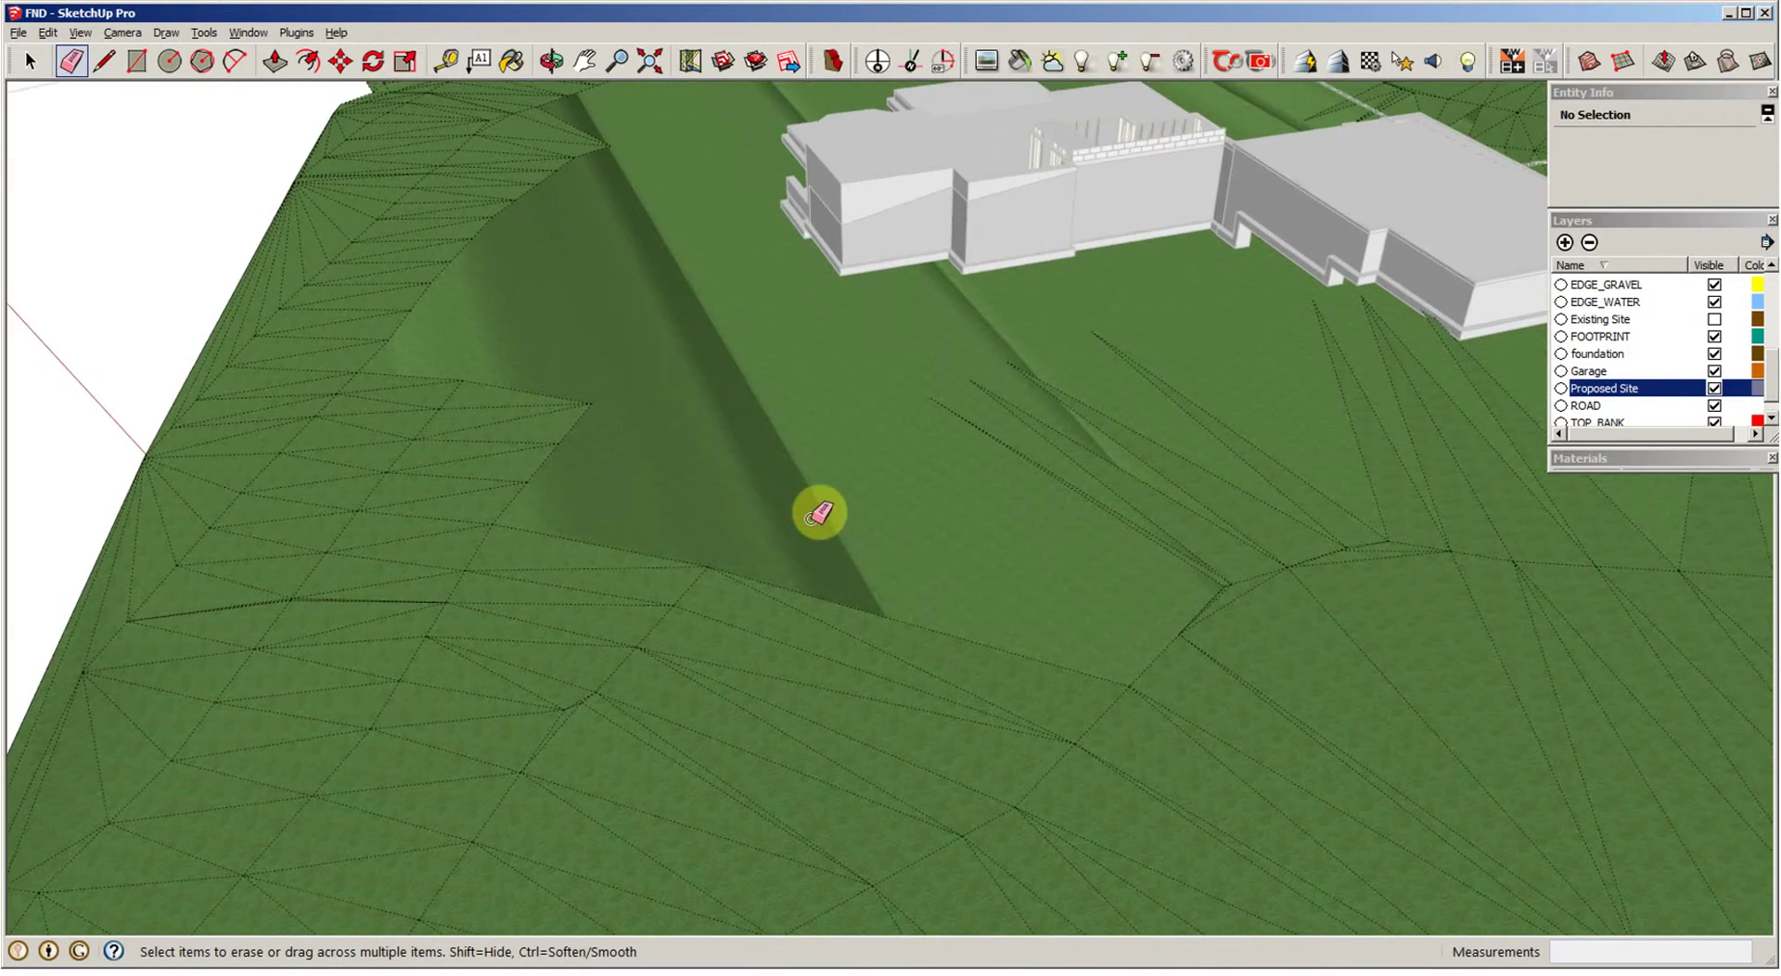
Step: Erase the long terrain spikes that project towards the rear foundation walls
scroll(1232, 606, "down", 3)
scroll(1120, 619, "up", 2)
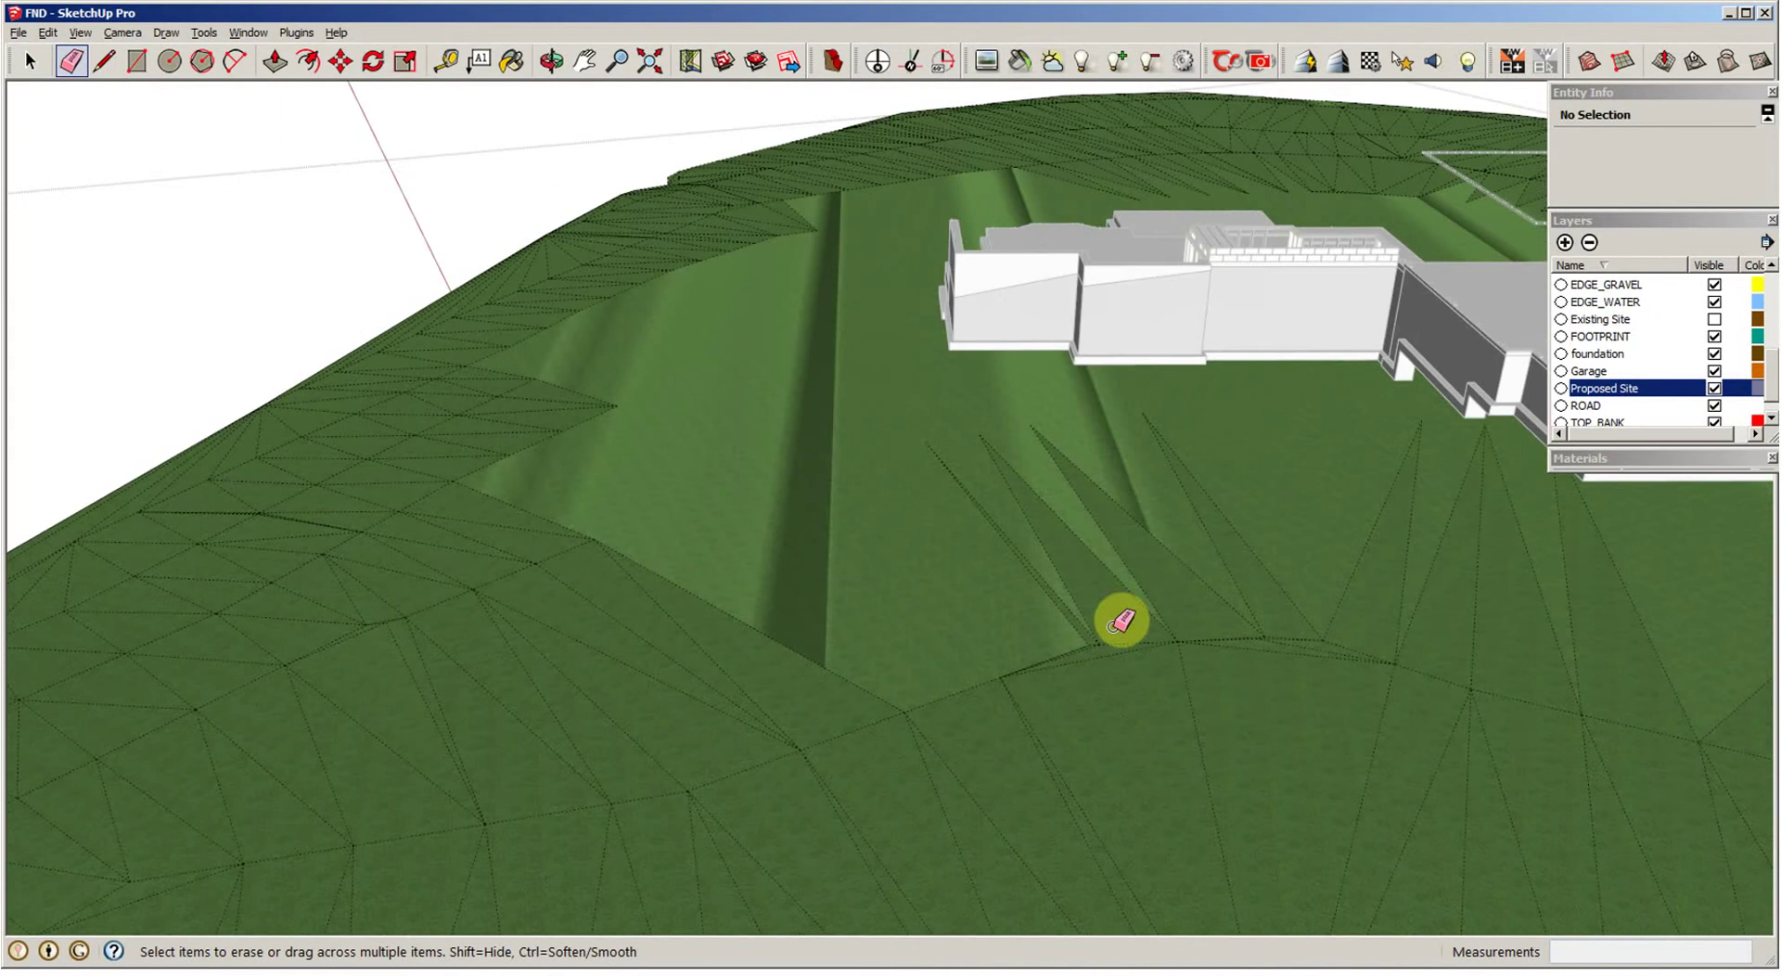
scroll(1185, 763, "up", 2)
scroll(1184, 763, "up", 1)
left_click(1233, 766)
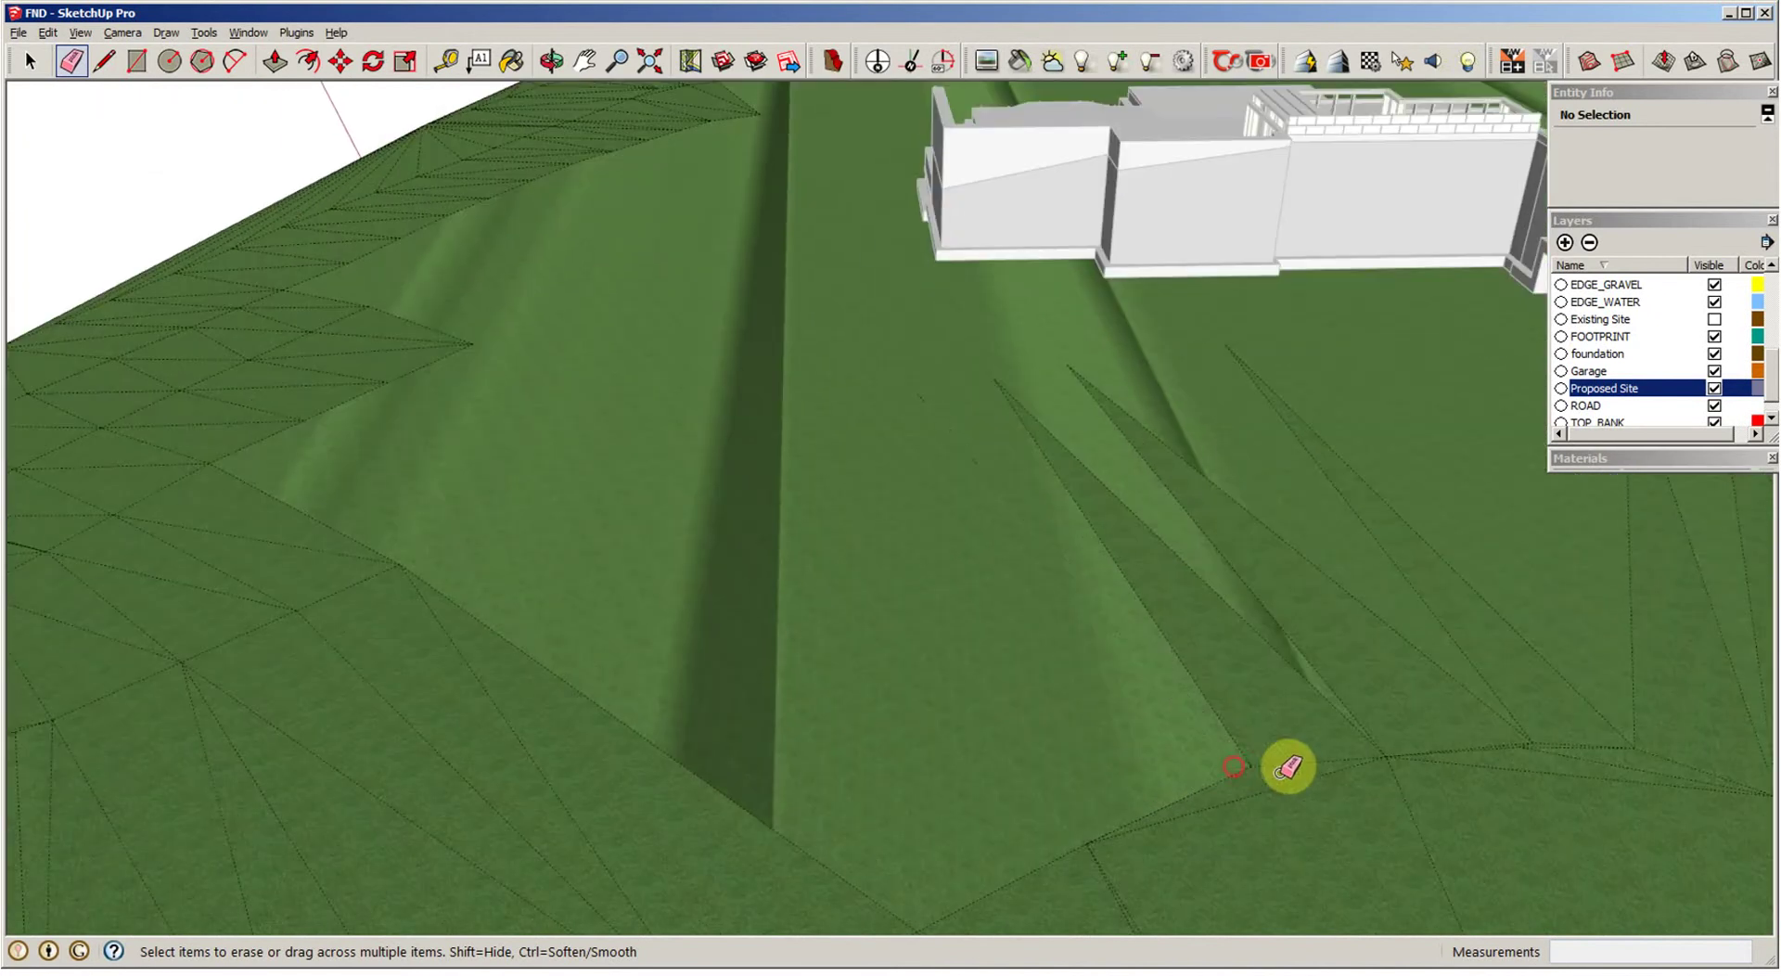
left_click(1248, 753)
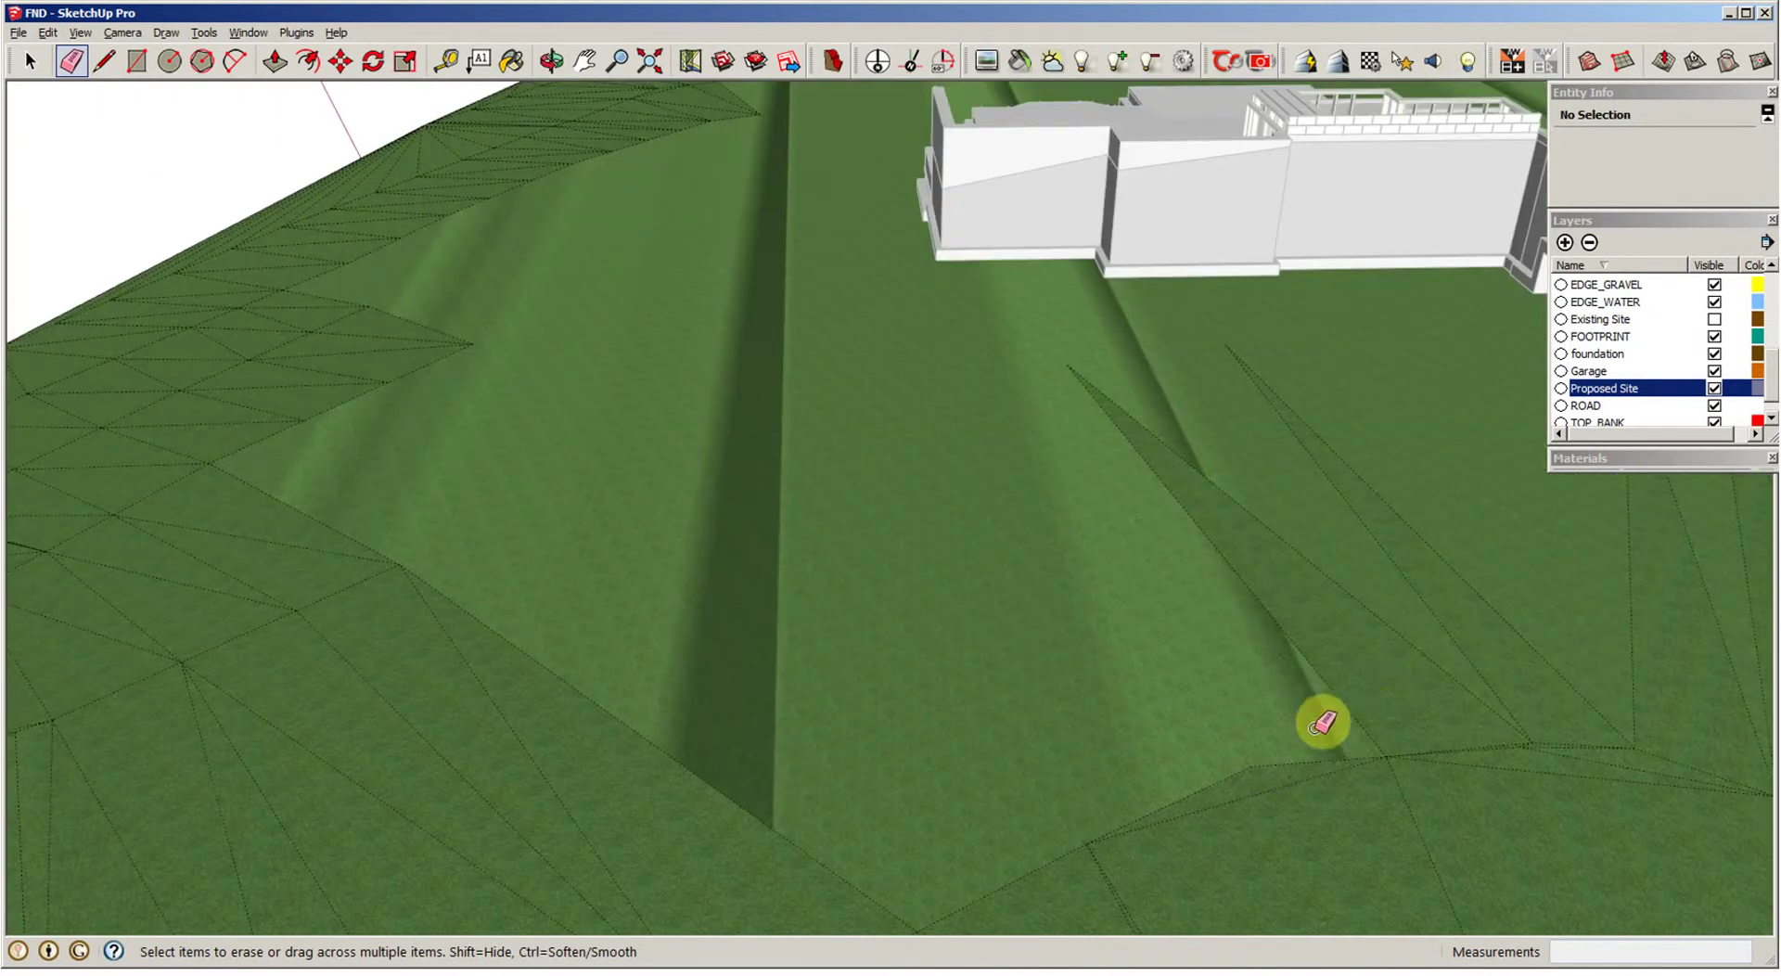
left_click(1255, 766)
middle_click_drag(1311, 755, 1319, 779)
left_click_drag(1315, 816, 1311, 816)
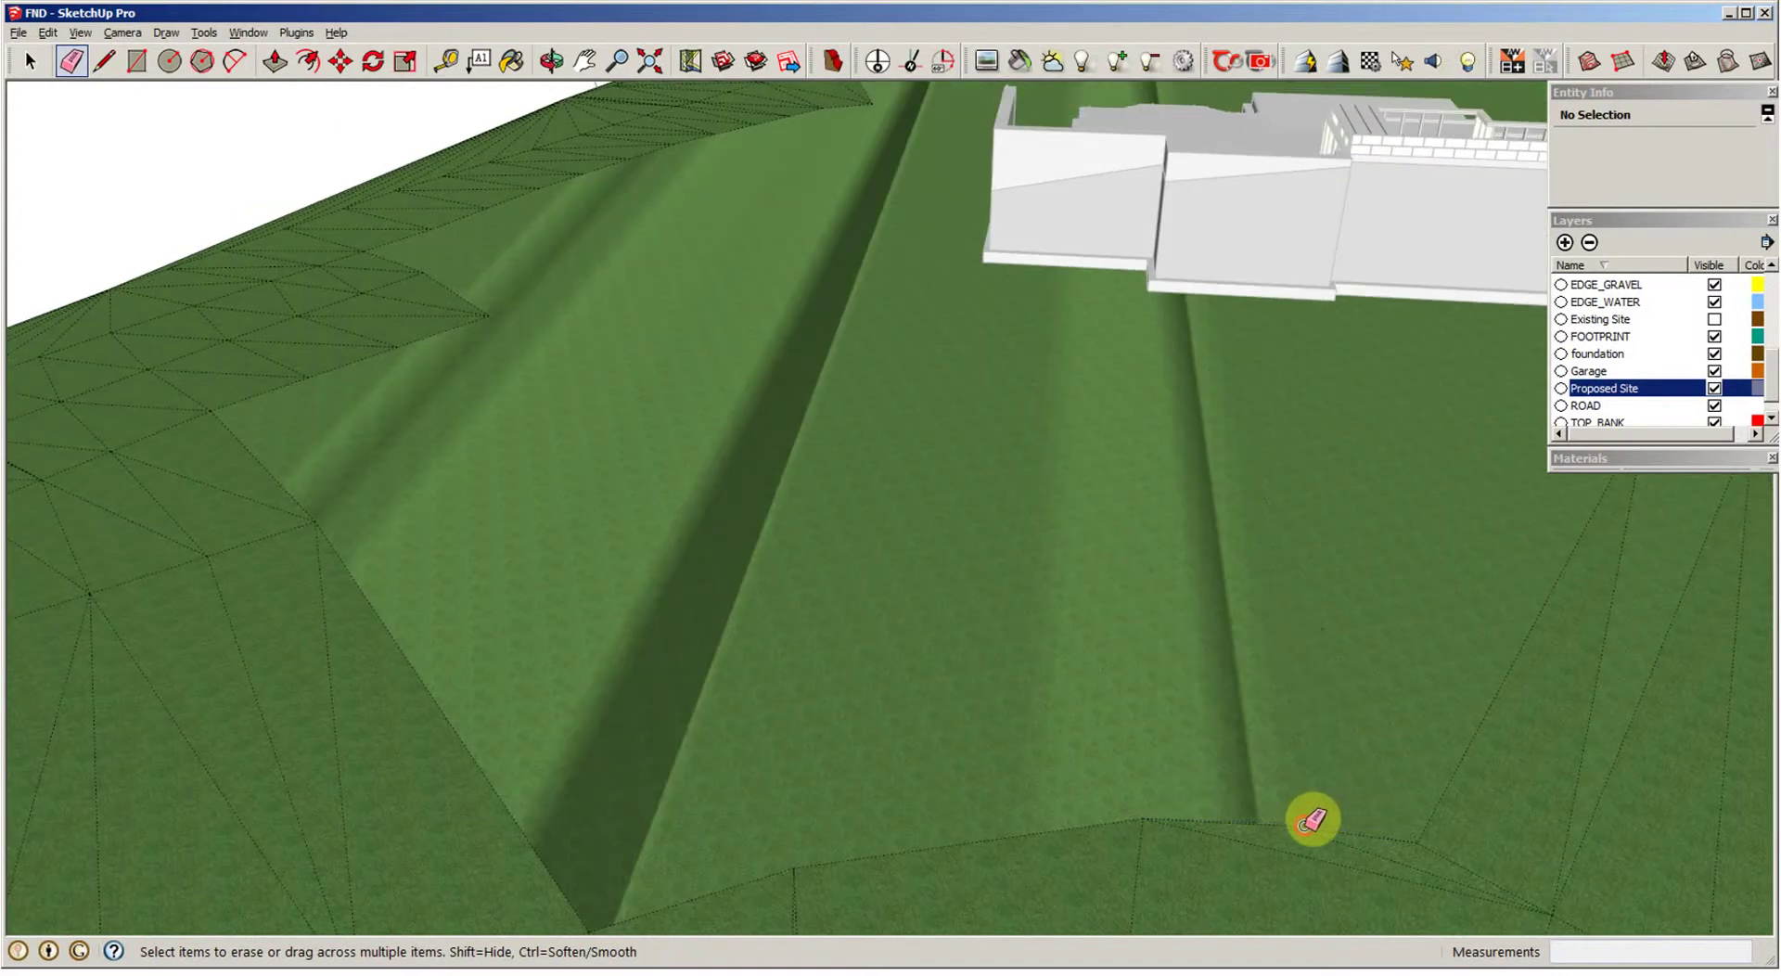
Step: Erase the leftover terrain triangles reaching towards the garage from the rear edge of the excavation
middle_click_drag(1336, 826, 1345, 833)
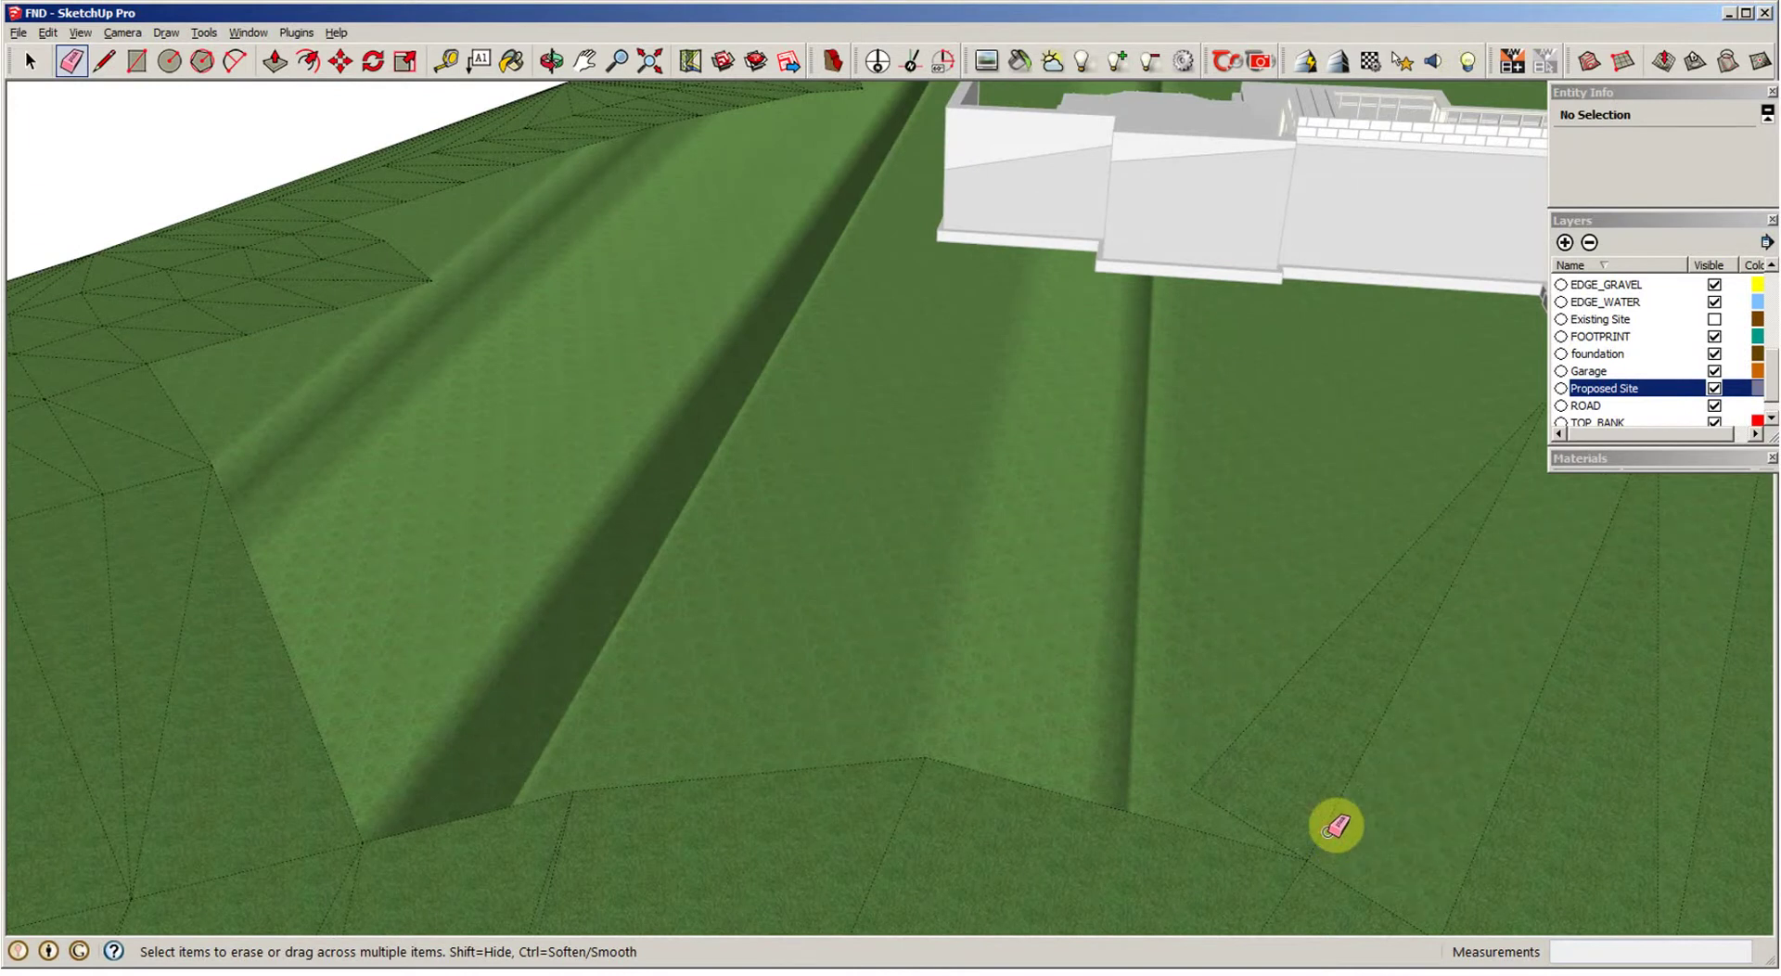
middle_click_drag(1335, 824, 1205, 824)
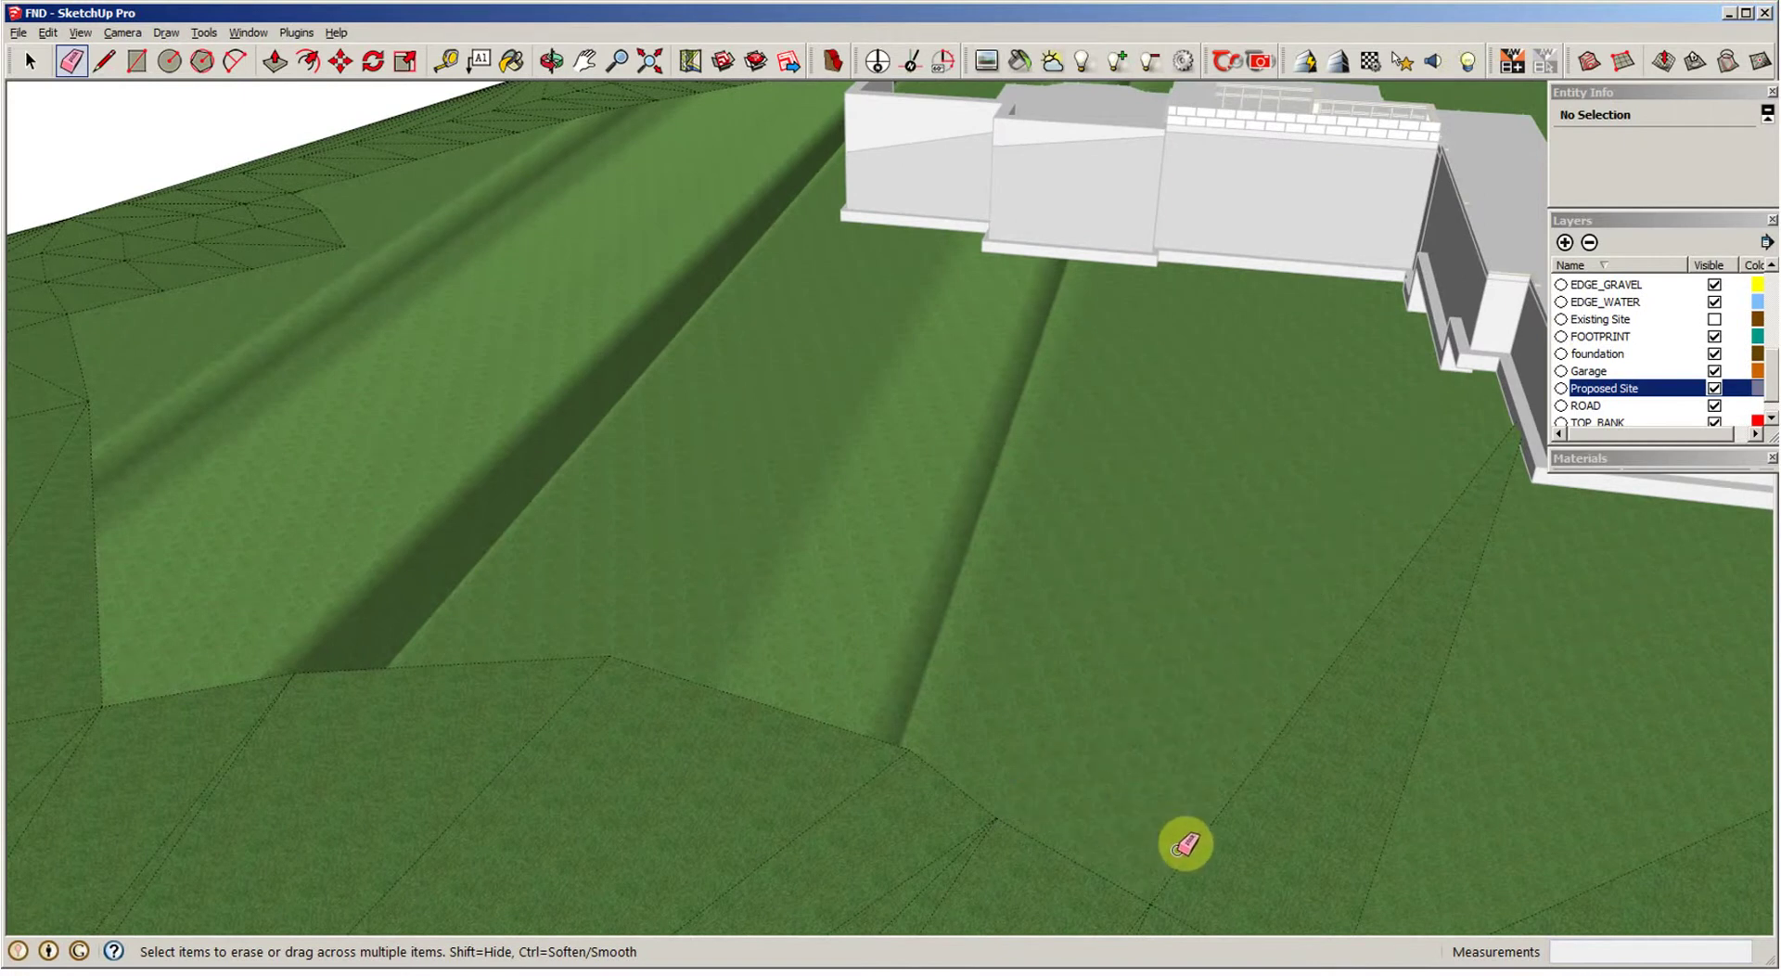
mouse_move(1196, 846)
middle_mouse_down()
mouse_move(1224, 844)
mouse_move(1121, 704)
mouse_move(1339, 549)
middle_mouse_up()
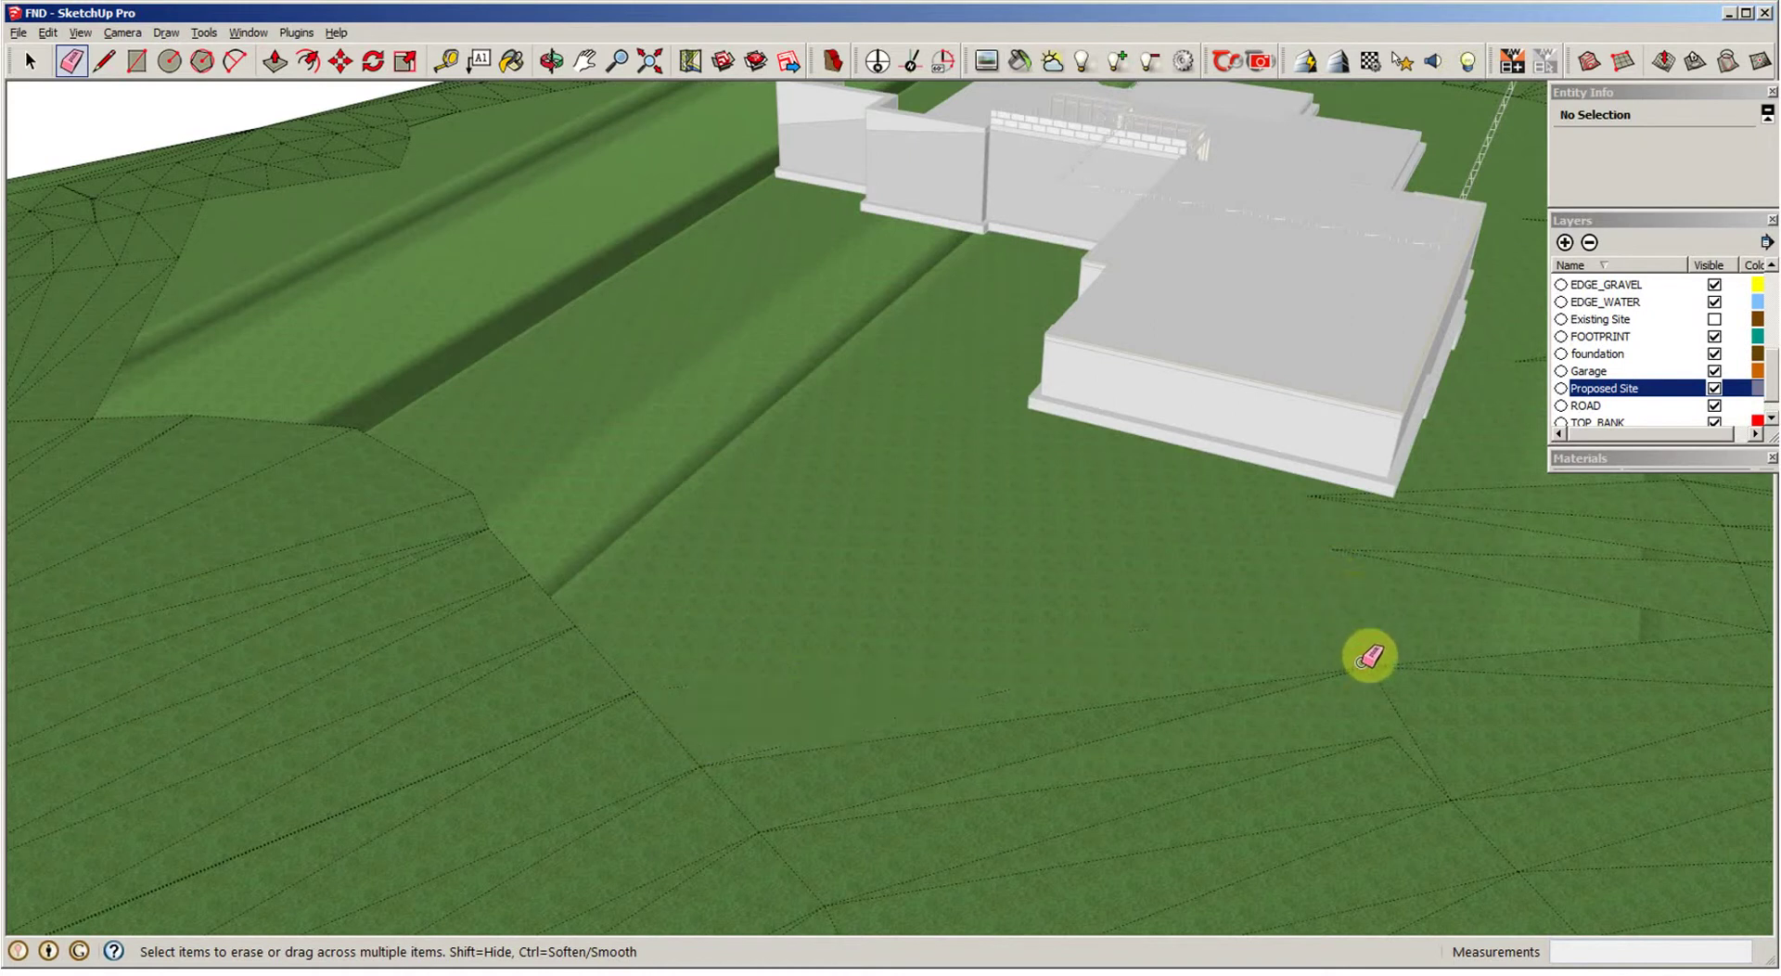
Step: Erase the terrain triangles on the next stretch of the excavation, facing the foundation's stepped wall and projecting slab
mouse_move(1375, 660)
middle_mouse_down()
mouse_move(1248, 688)
mouse_move(1094, 677)
mouse_move(1270, 671)
mouse_move(962, 584)
middle_mouse_up()
mouse_move(1073, 585)
middle_mouse_down()
mouse_move(893, 748)
mouse_move(1069, 701)
mouse_move(1033, 704)
mouse_move(880, 640)
mouse_move(1097, 709)
mouse_move(1102, 752)
mouse_move(1220, 710)
mouse_move(1157, 698)
middle_mouse_up()
left_click_drag(1157, 698, 1293, 690, "ctrl")
mouse_move(1292, 690)
middle_mouse_down()
mouse_move(1303, 705)
mouse_move(1263, 701)
middle_mouse_up()
mouse_move(1076, 586)
left_mouse_down()
mouse_move(1179, 581)
mouse_move(1173, 564)
left_mouse_up()
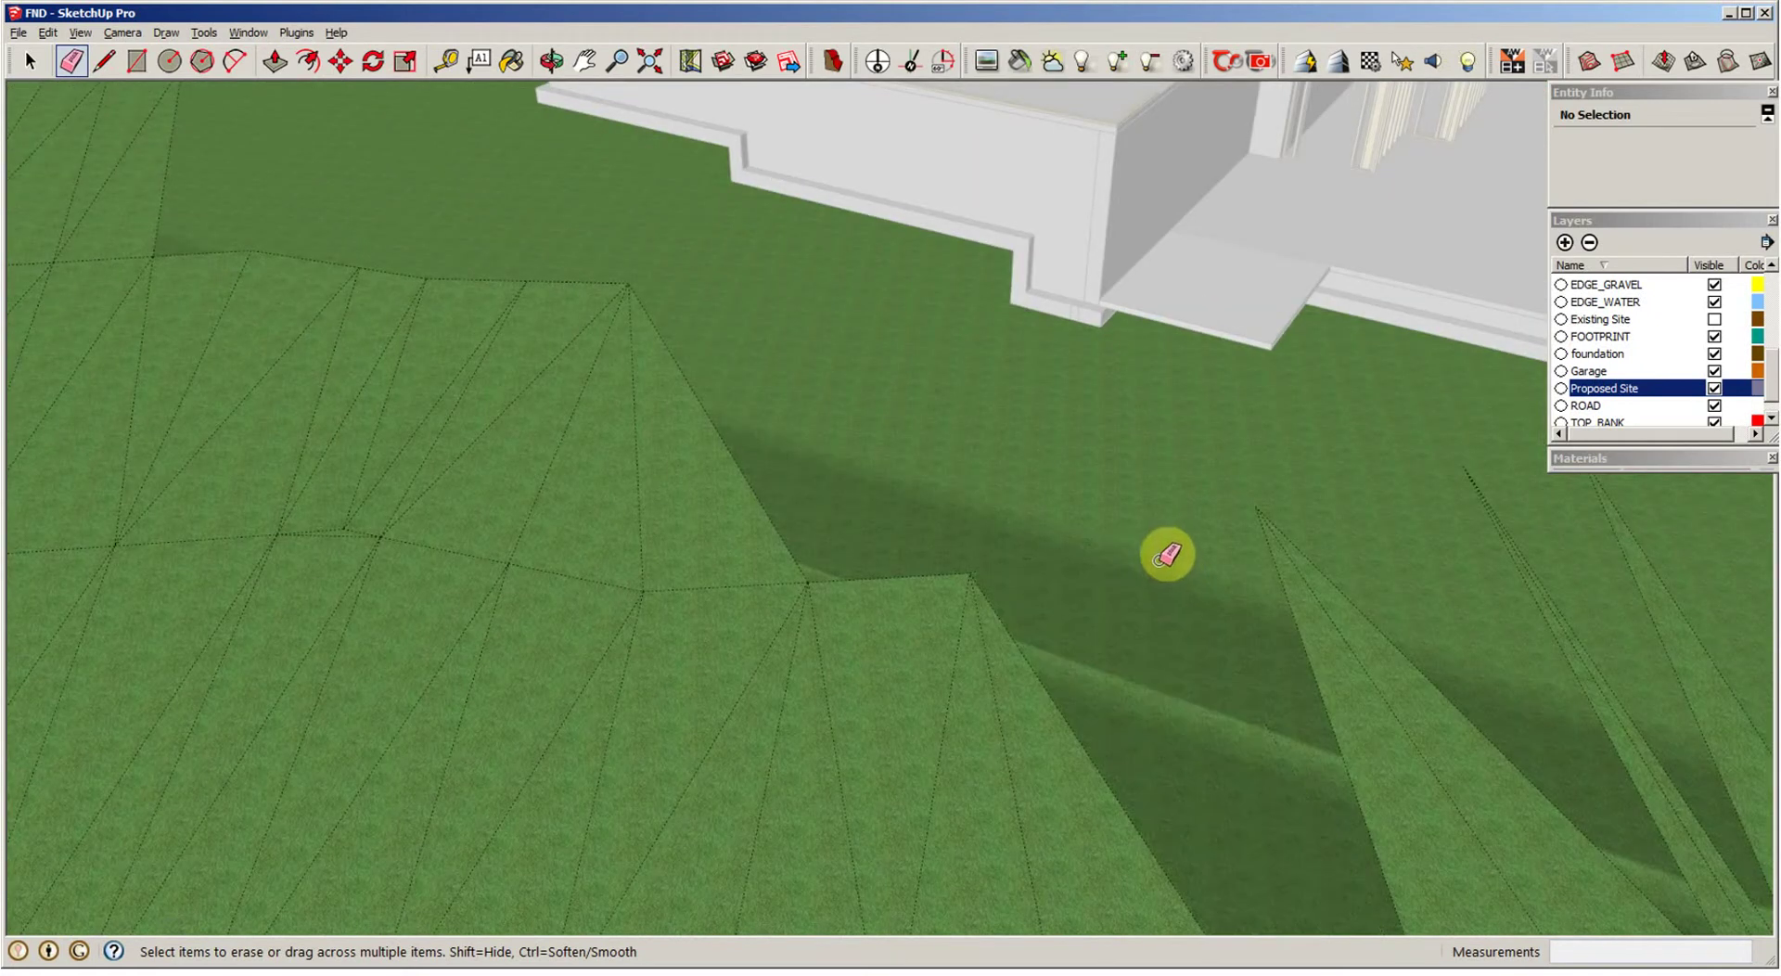
Step: Erase the isolated pointed triangles that stick out over the trench beside the foundation's stepped corner
middle_click_drag(1165, 588, 1091, 542)
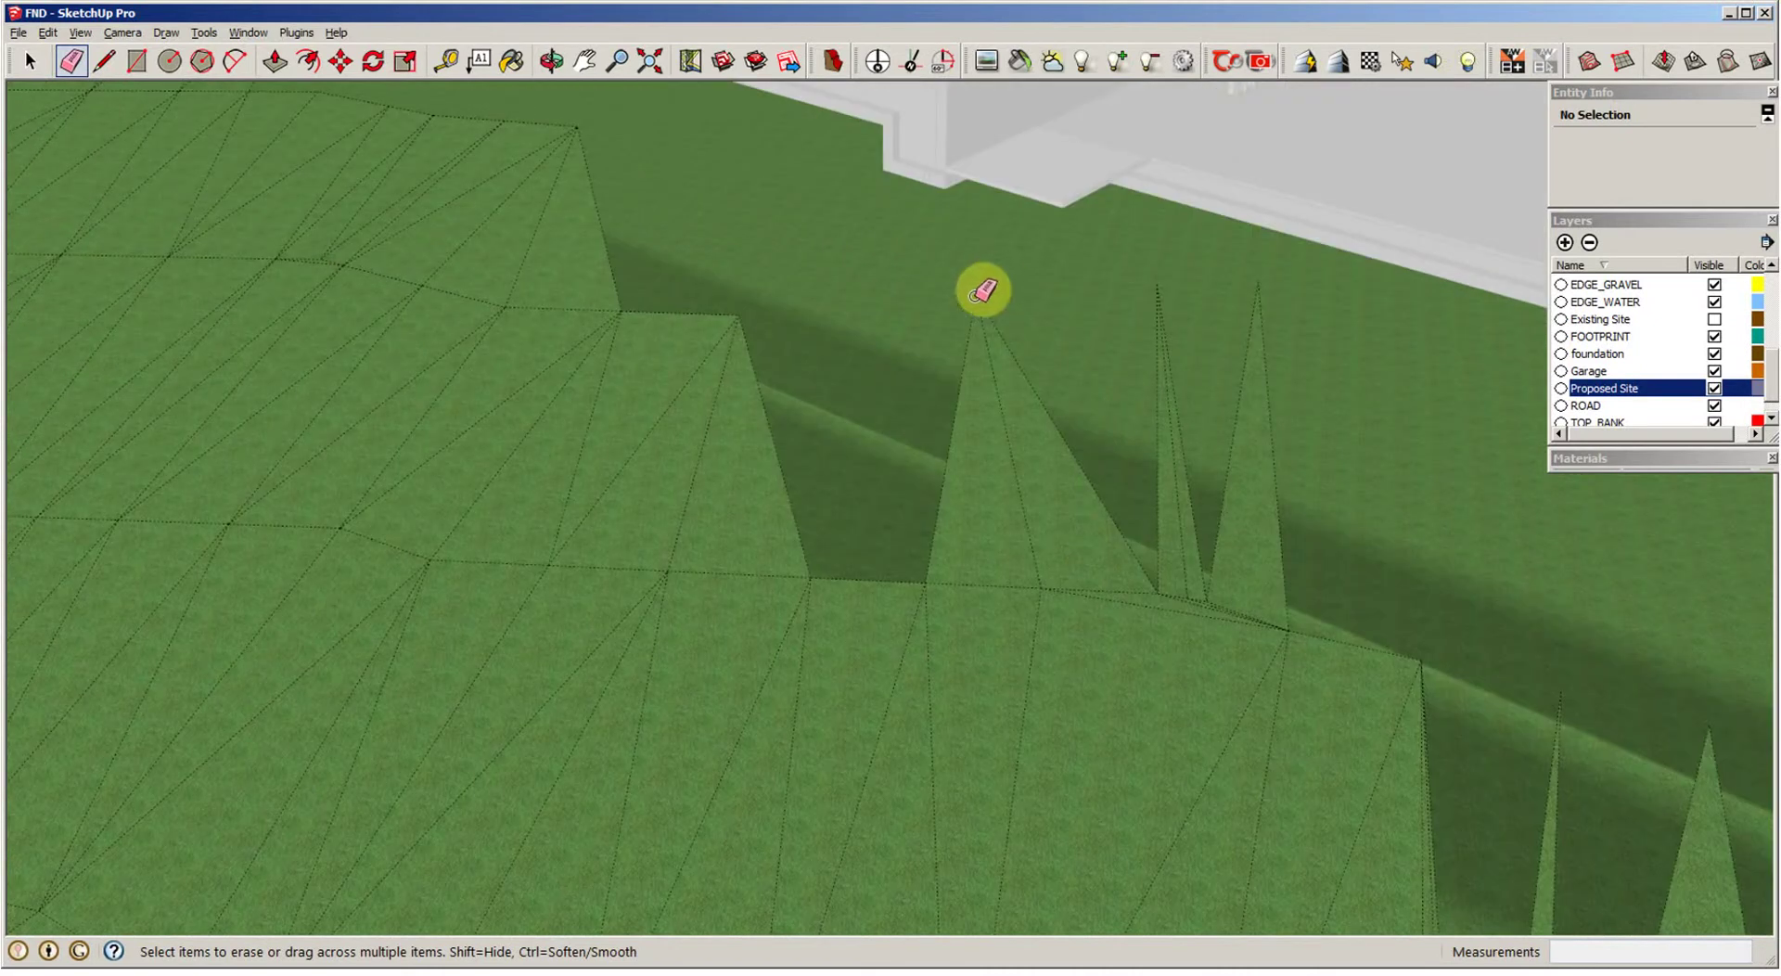
left_click(1177, 590)
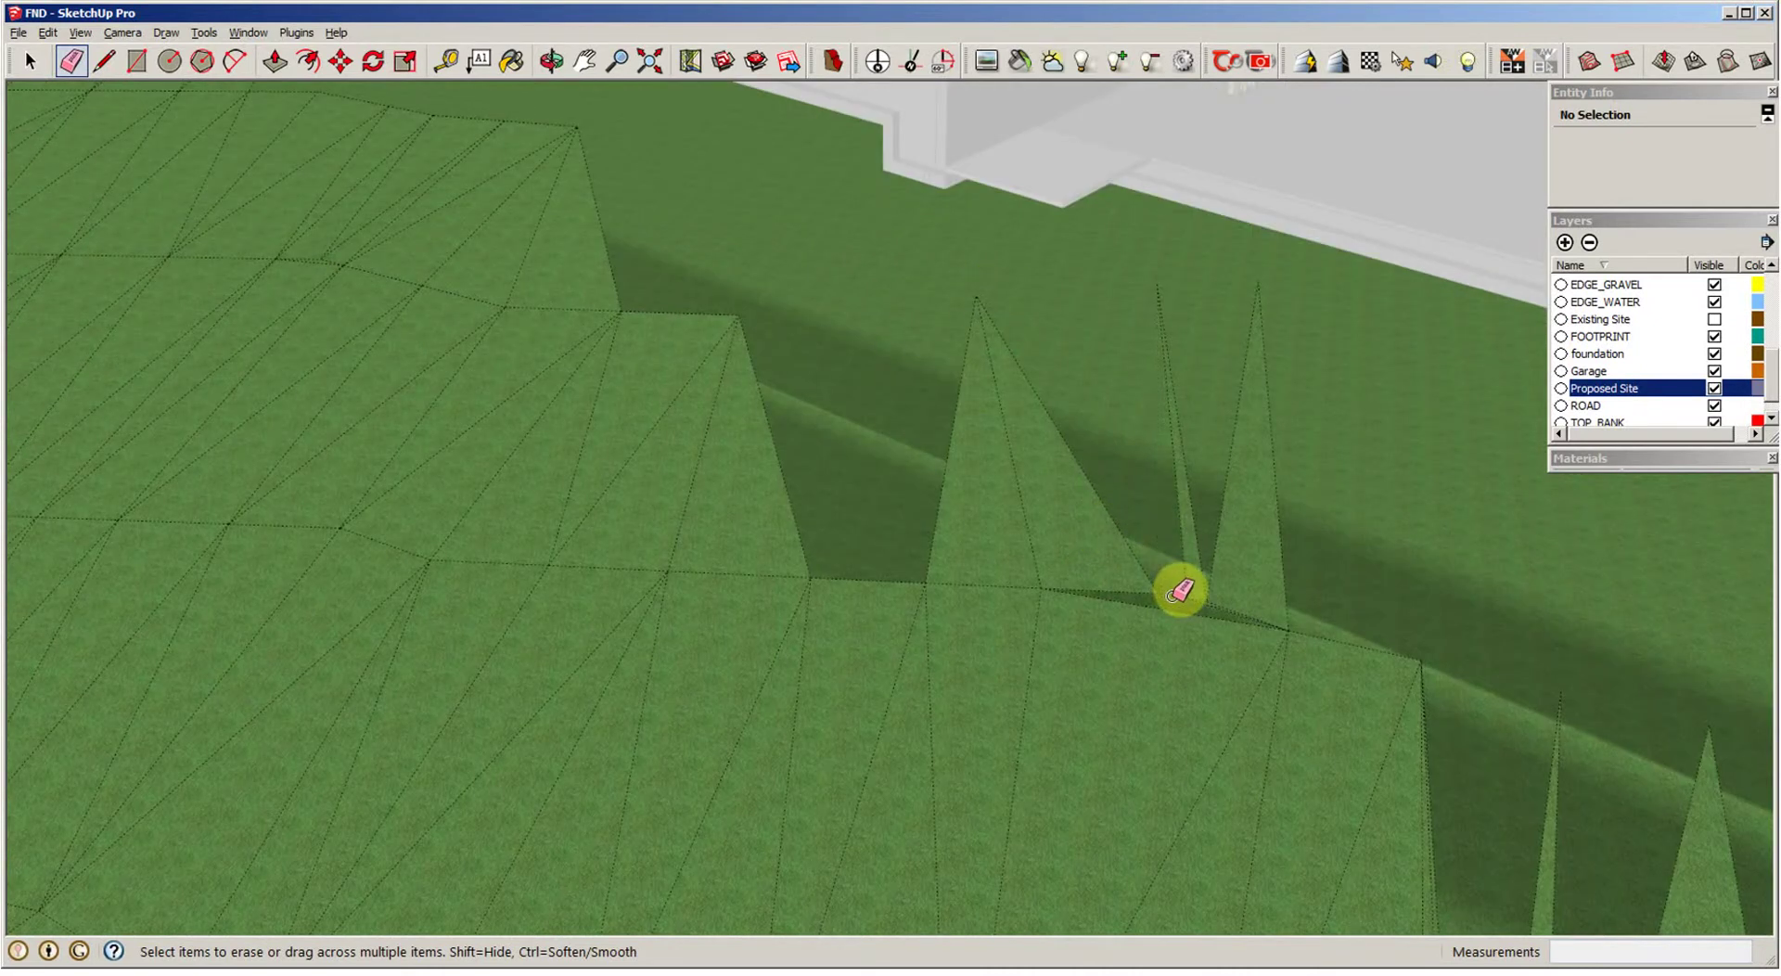
left_click(1217, 594)
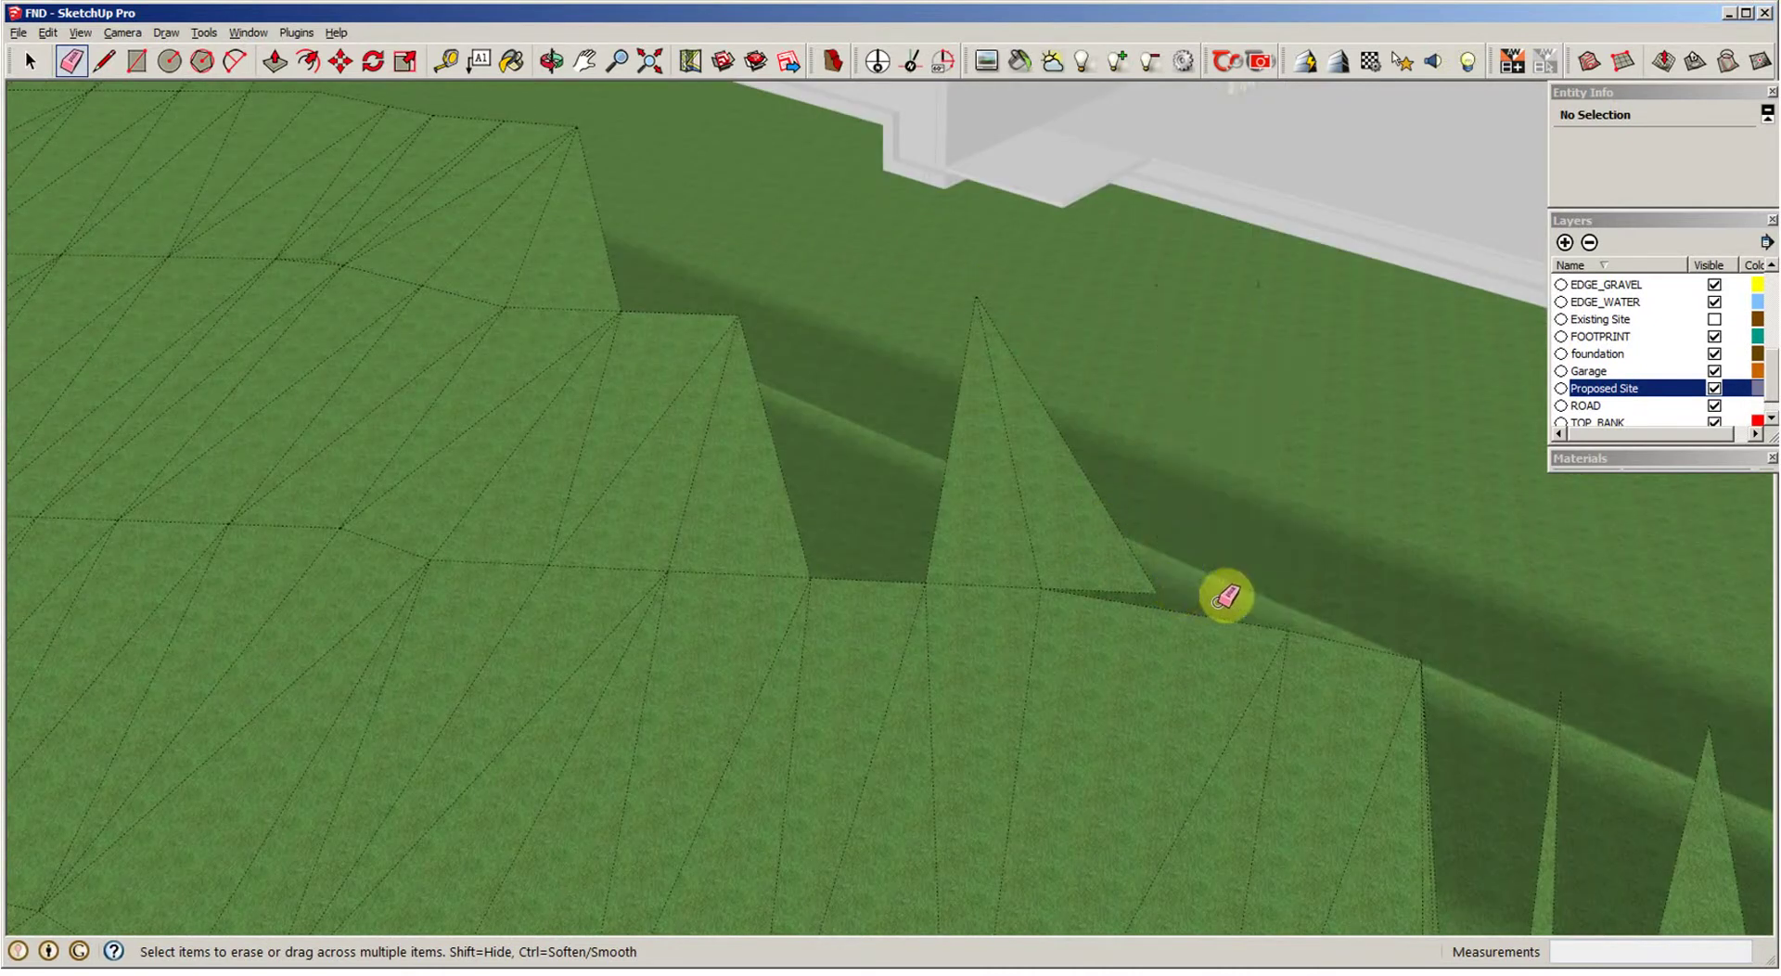
left_click(1150, 591)
middle_click_drag(1041, 575, 1045, 578)
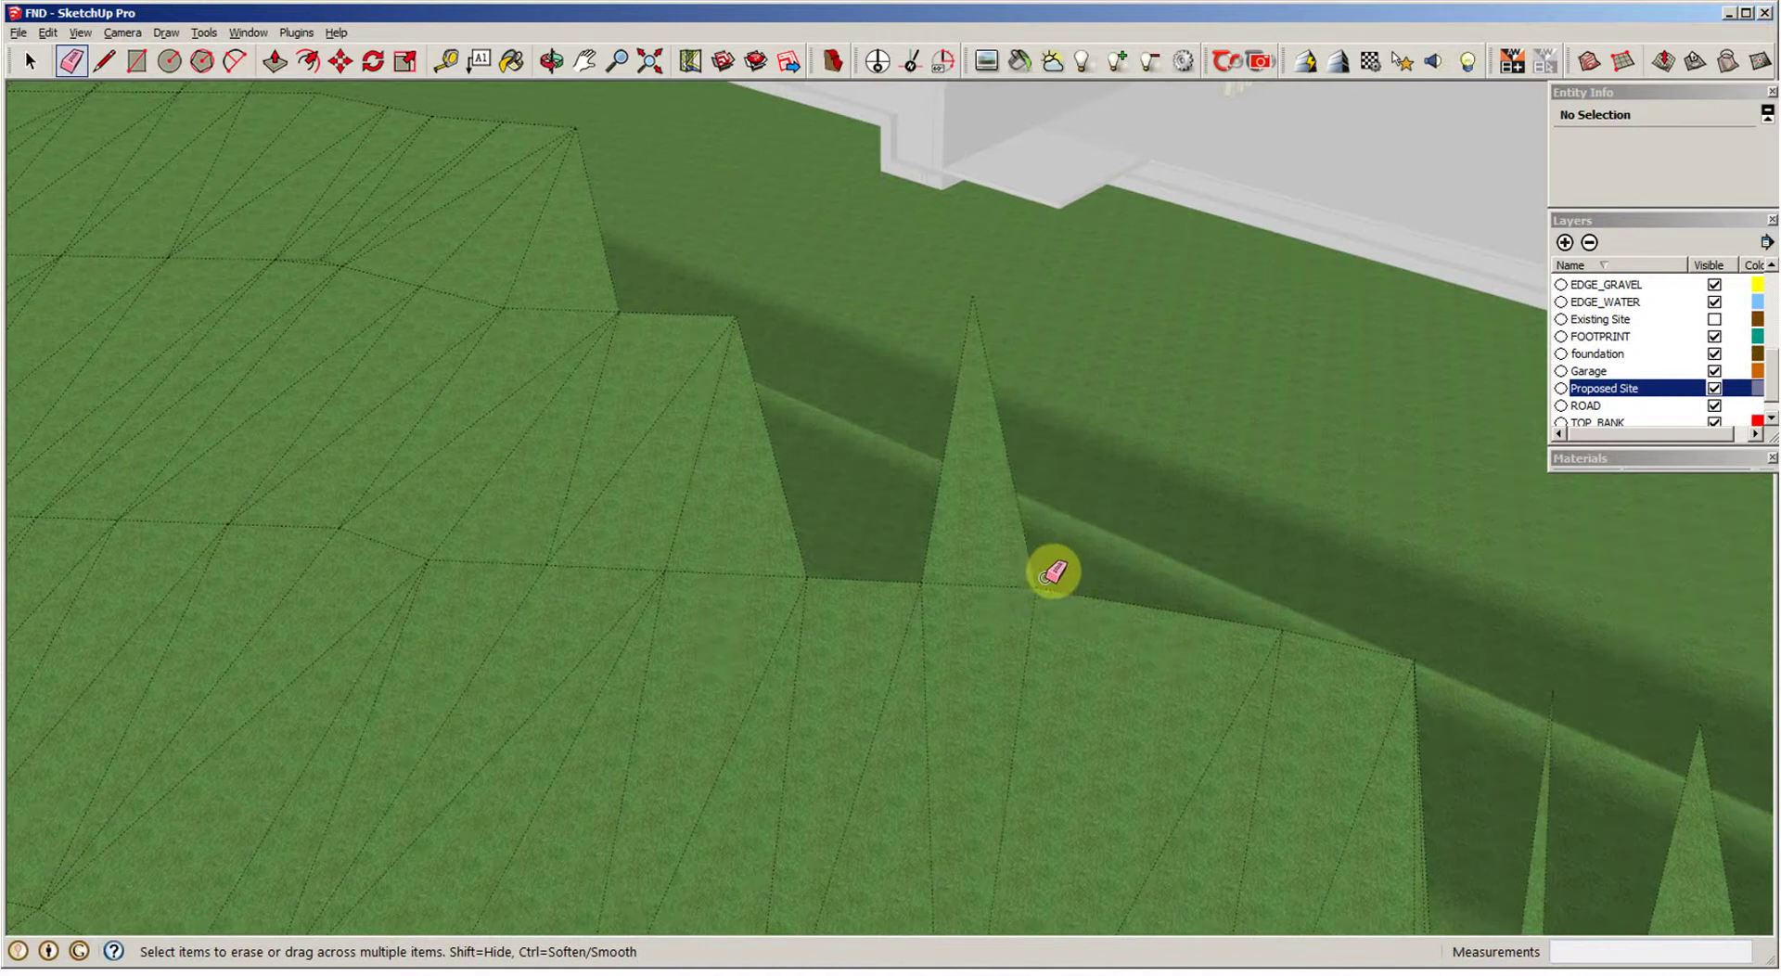
left_click(1022, 547)
Step: Erase the tall narrow terrain spikes crossing the trench between the stepped terrain edge and the excavation's curved end
mouse_move(1169, 547)
middle_mouse_down()
mouse_move(961, 540)
mouse_move(950, 684)
middle_mouse_up()
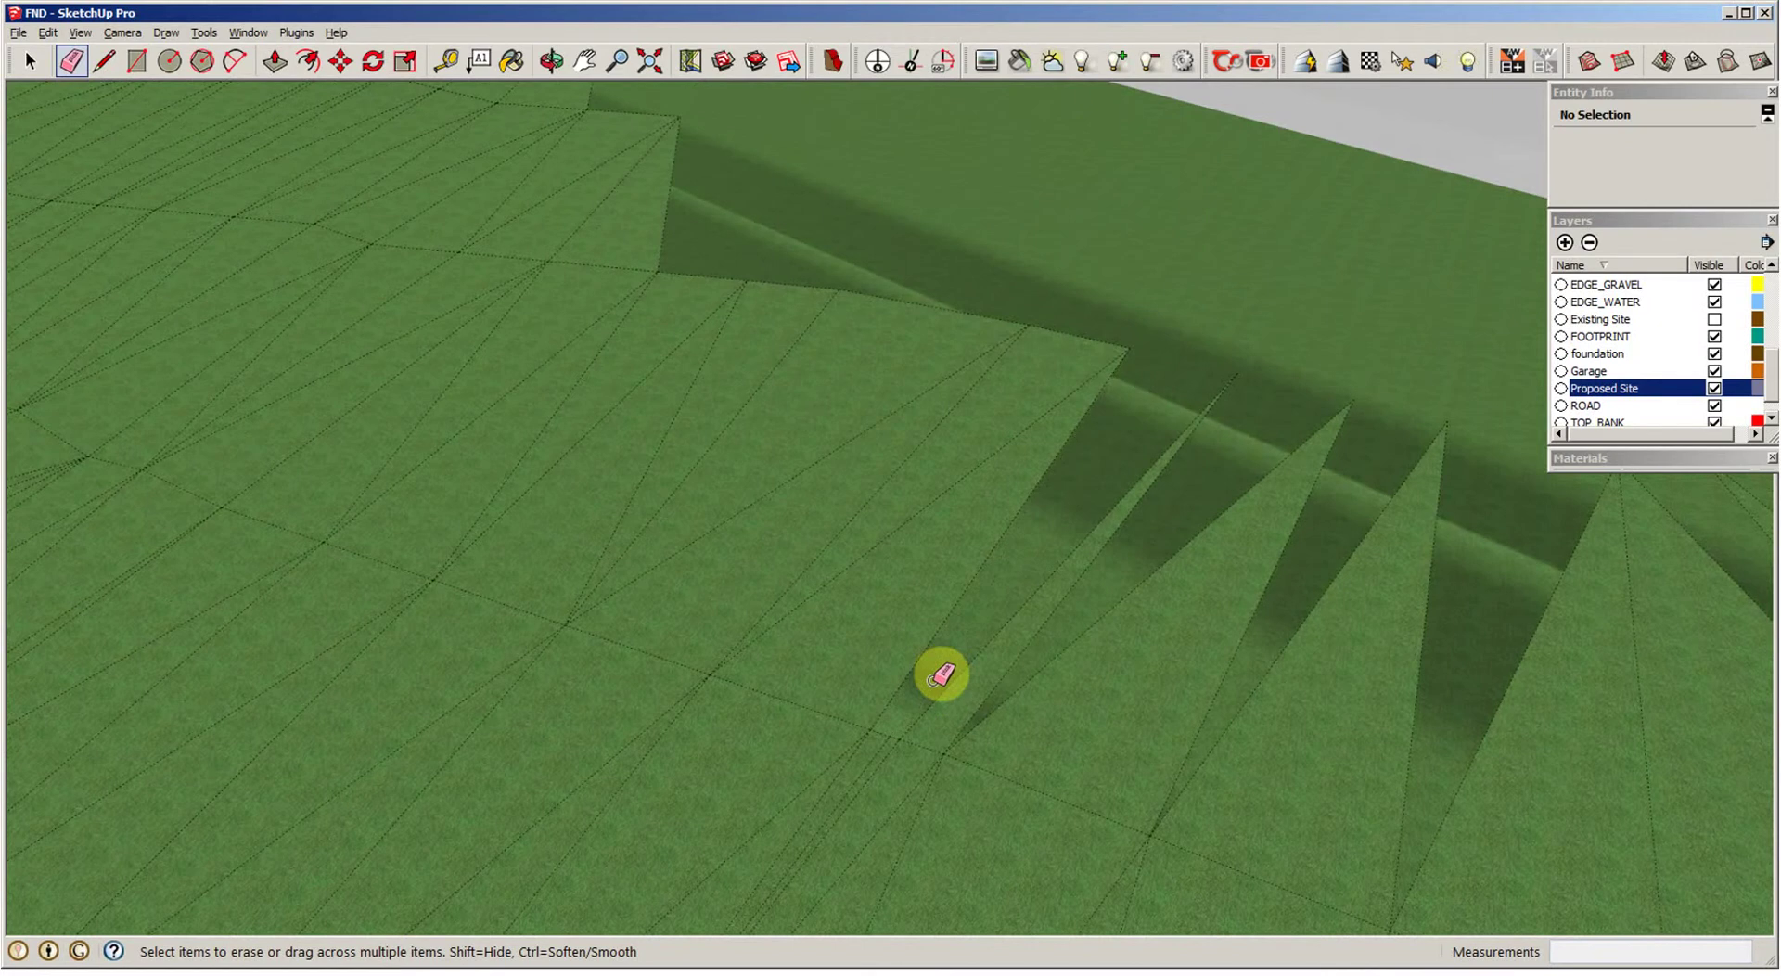
left_click(986, 690)
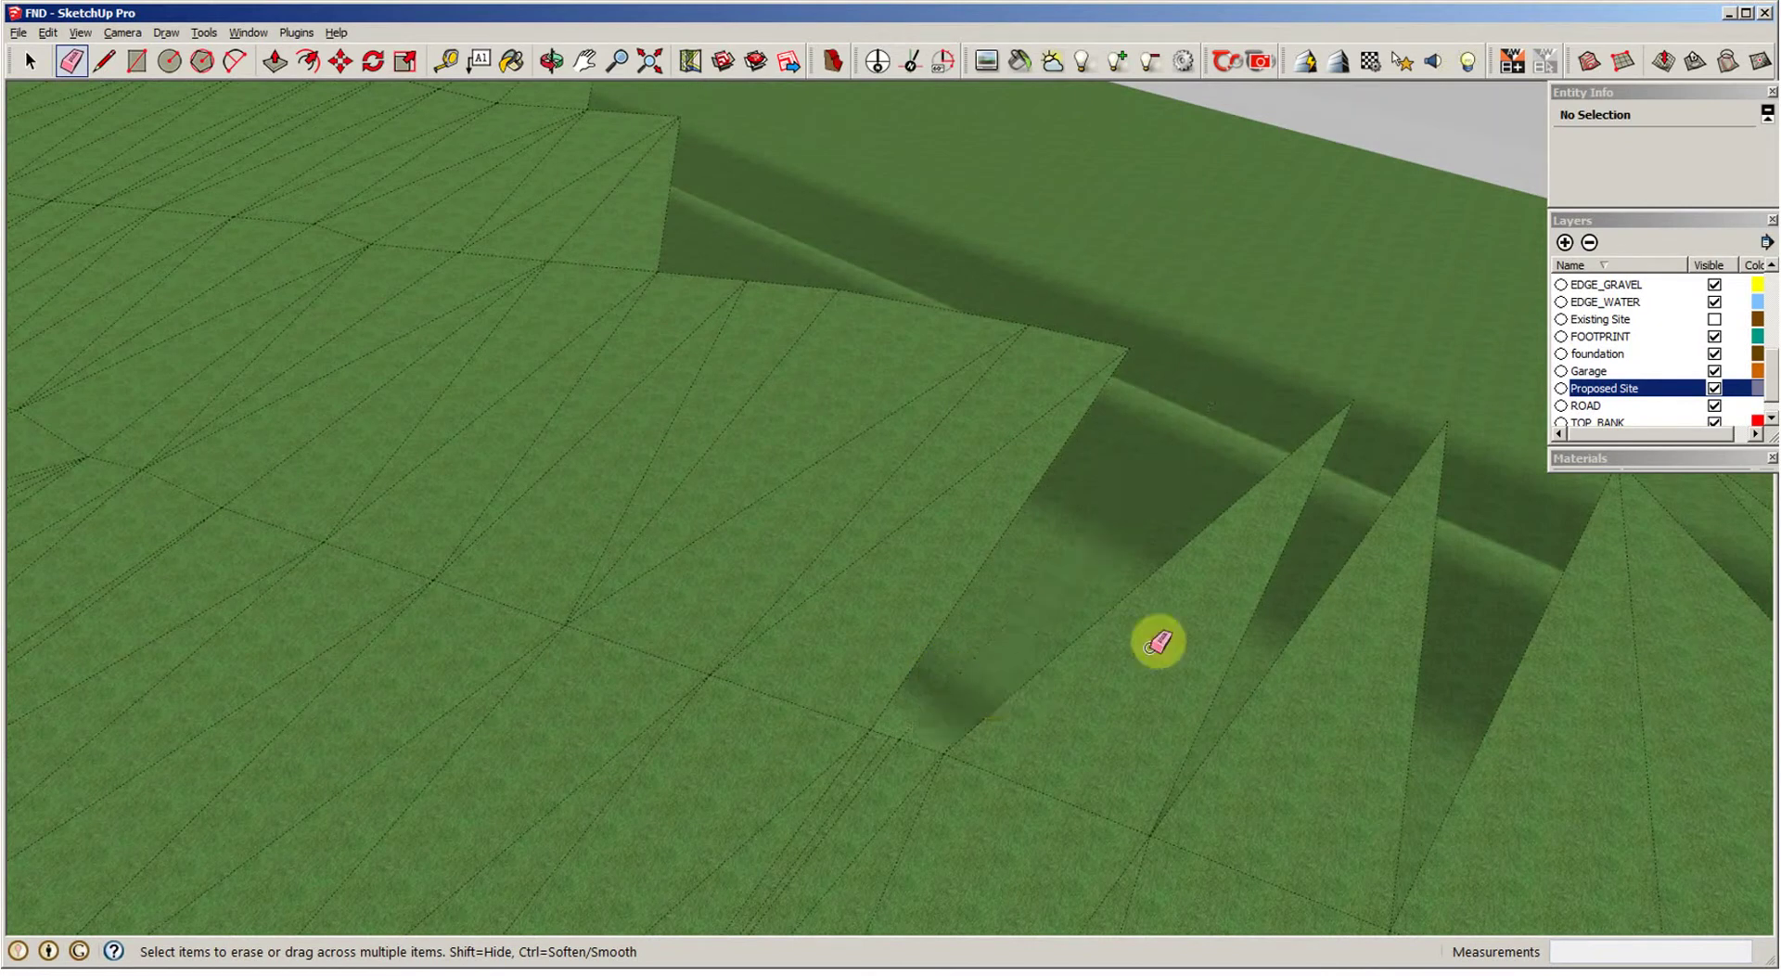
left_click(1367, 541)
left_click(1301, 533)
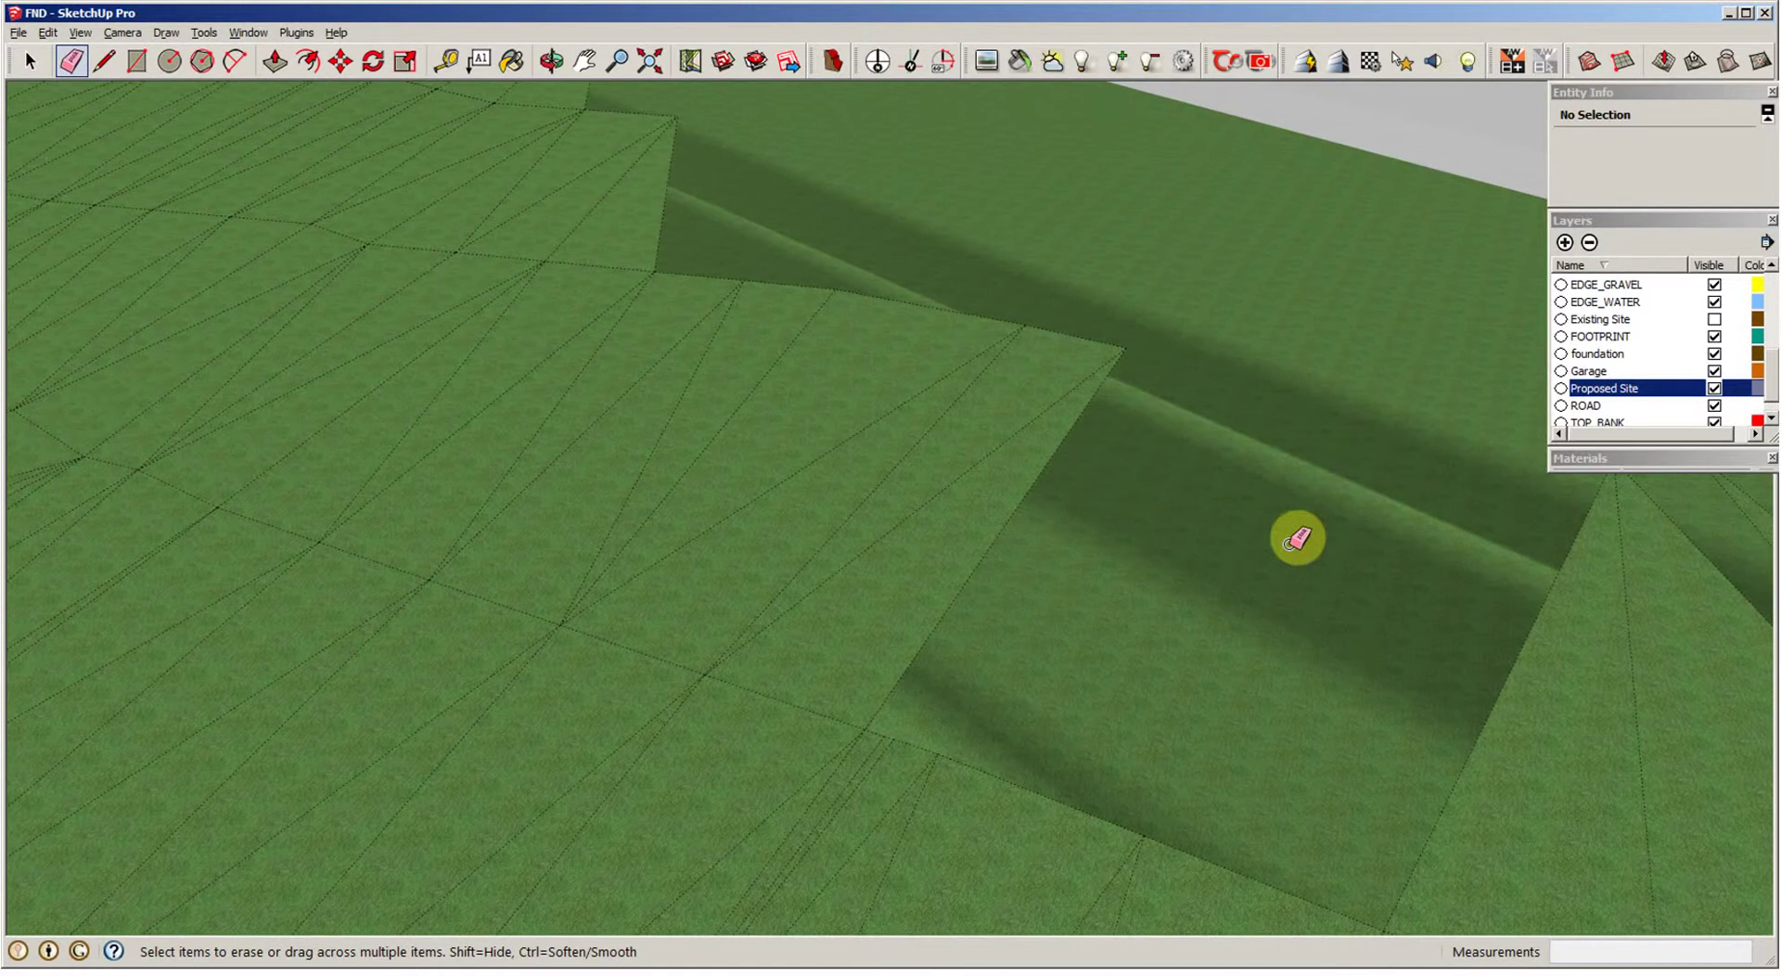
scroll(1303, 530, "up", 2)
left_click(1291, 524)
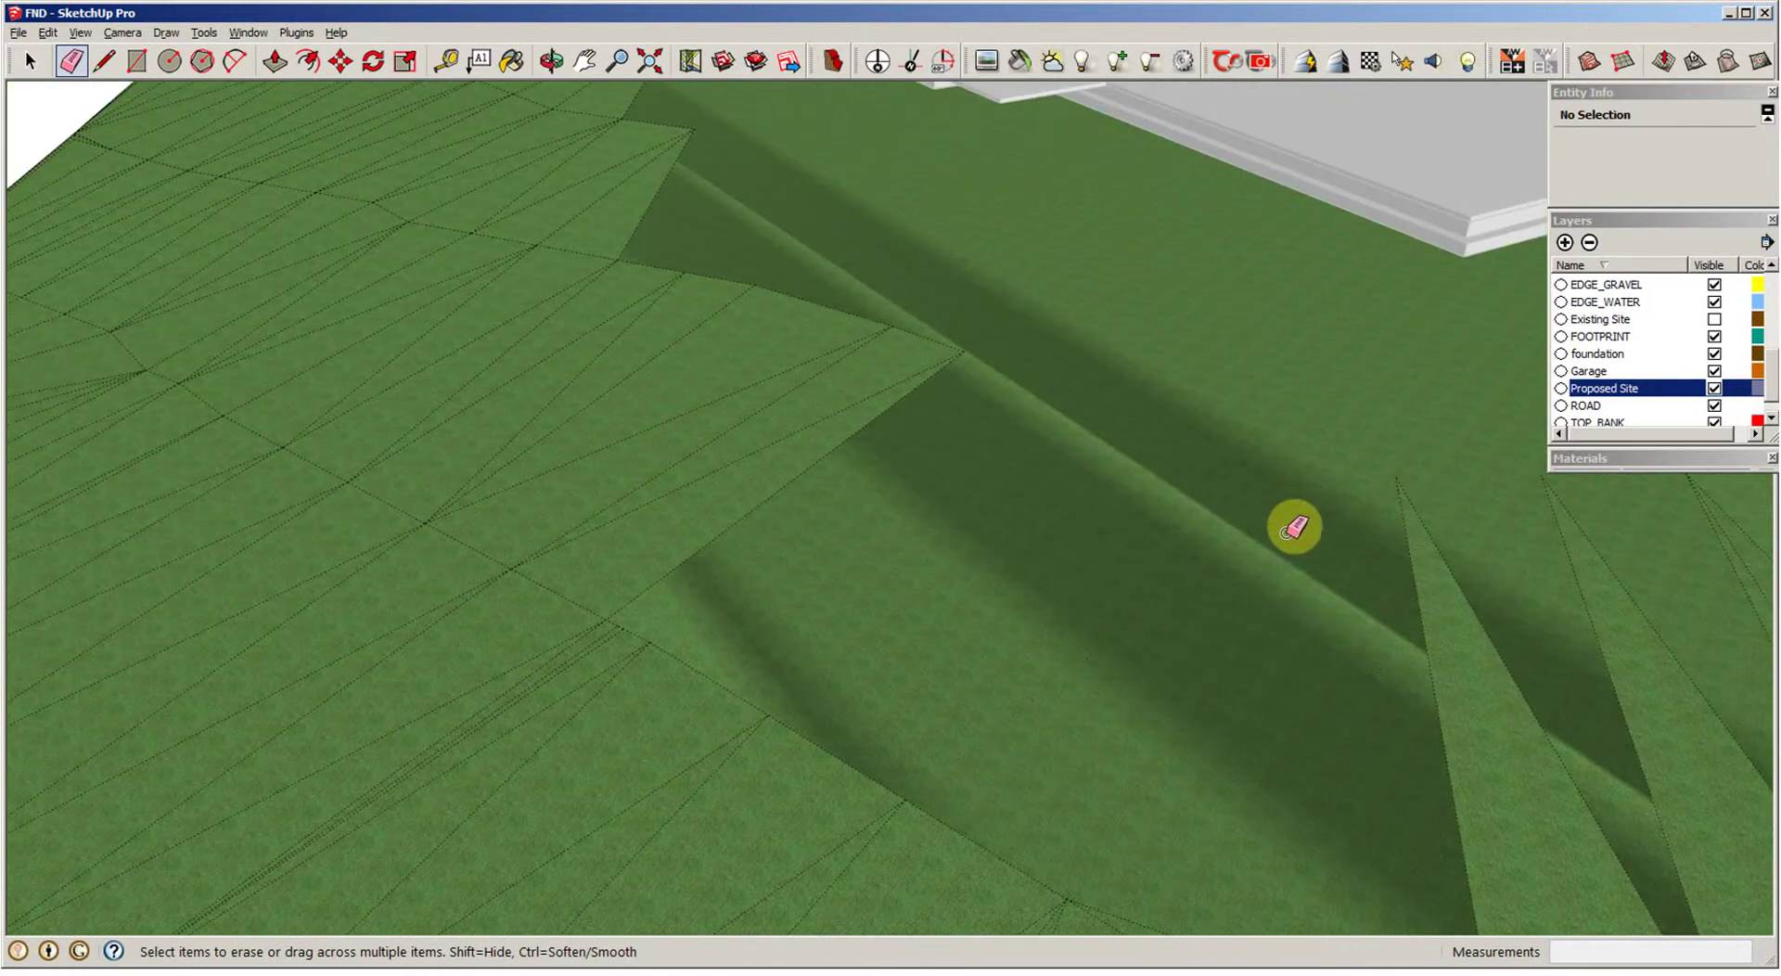
scroll(1311, 537, "down", 3)
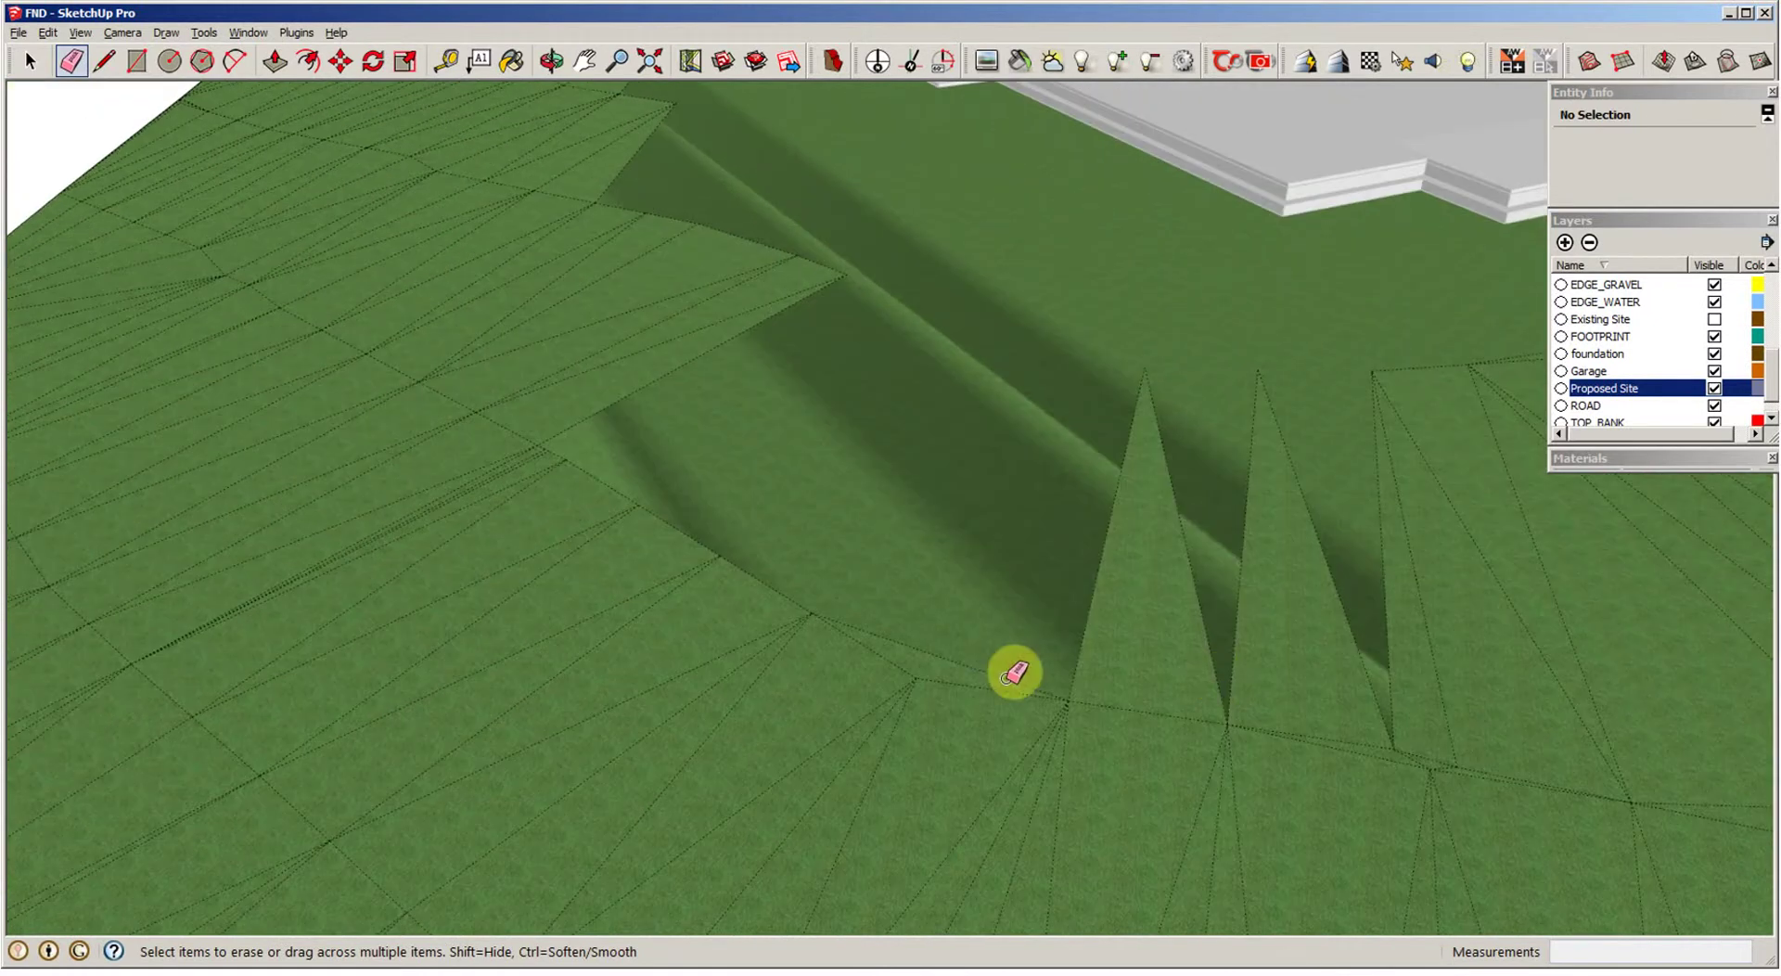
mouse_move(1081, 663)
left_mouse_down()
mouse_move(1220, 657)
mouse_move(1400, 735)
left_mouse_up()
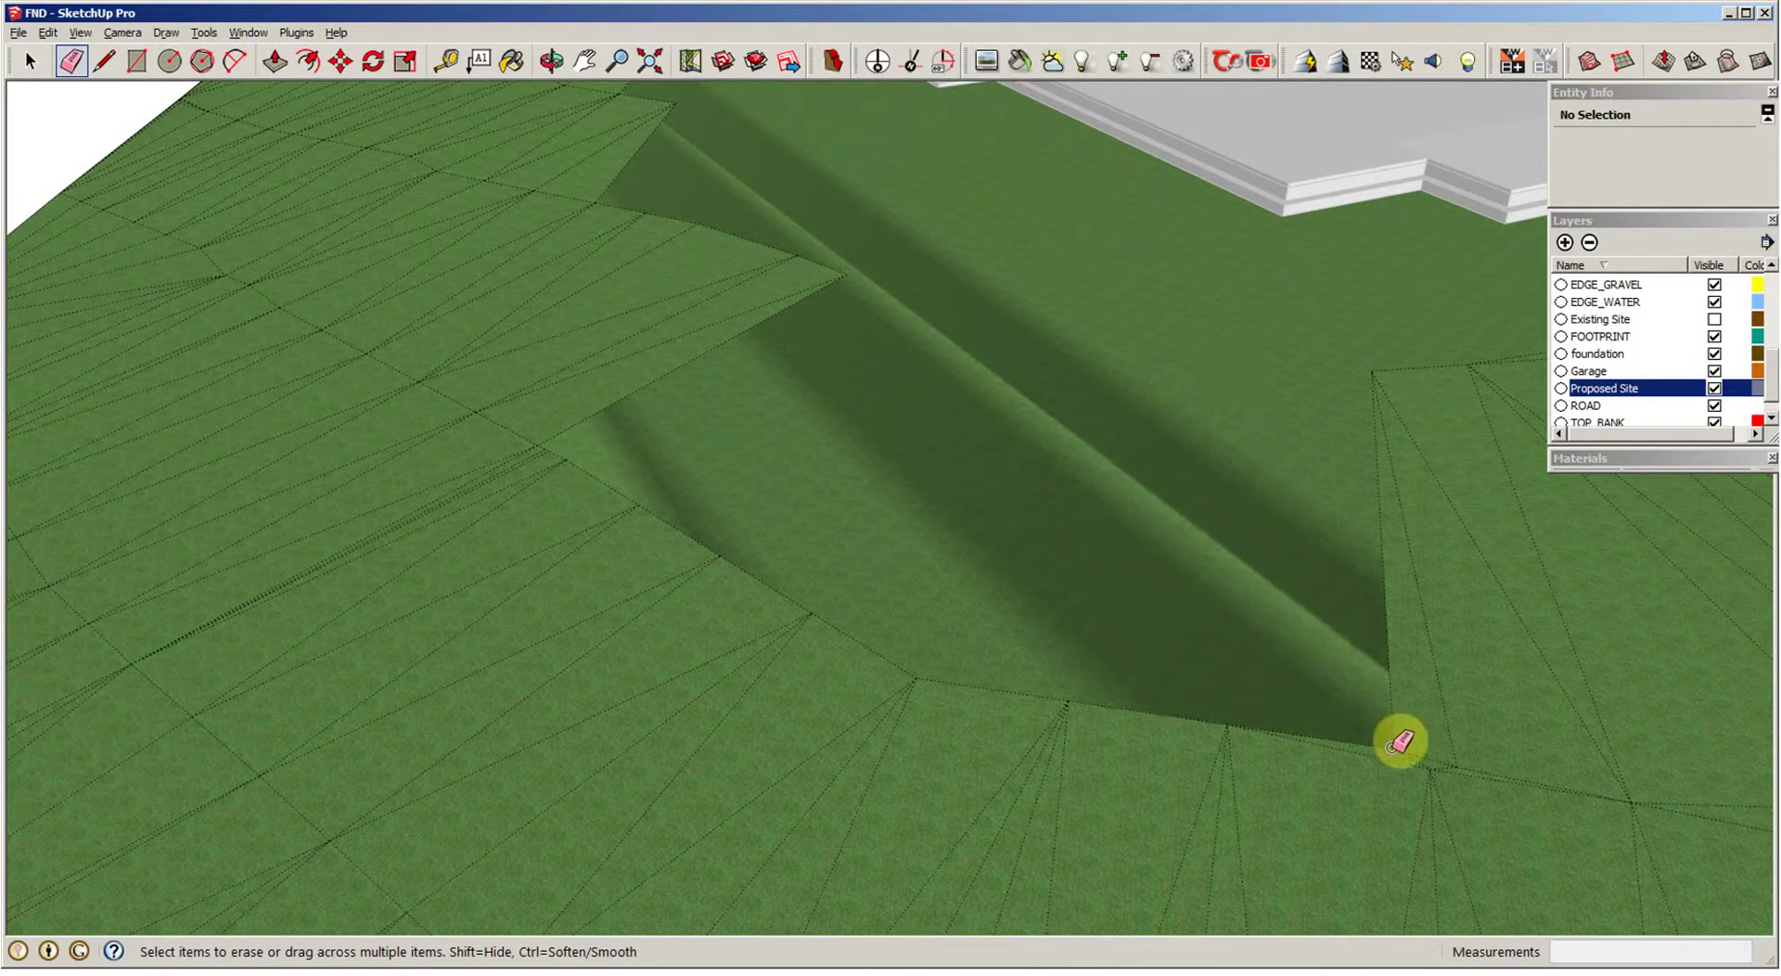
Step: Erase the small slivers at the excavation rim and the first long triangle beside the trench at the curved end
scroll(1300, 702, "up", 2)
left_click_drag(1300, 702, 1453, 694)
middle_click_drag(1454, 694, 1391, 668)
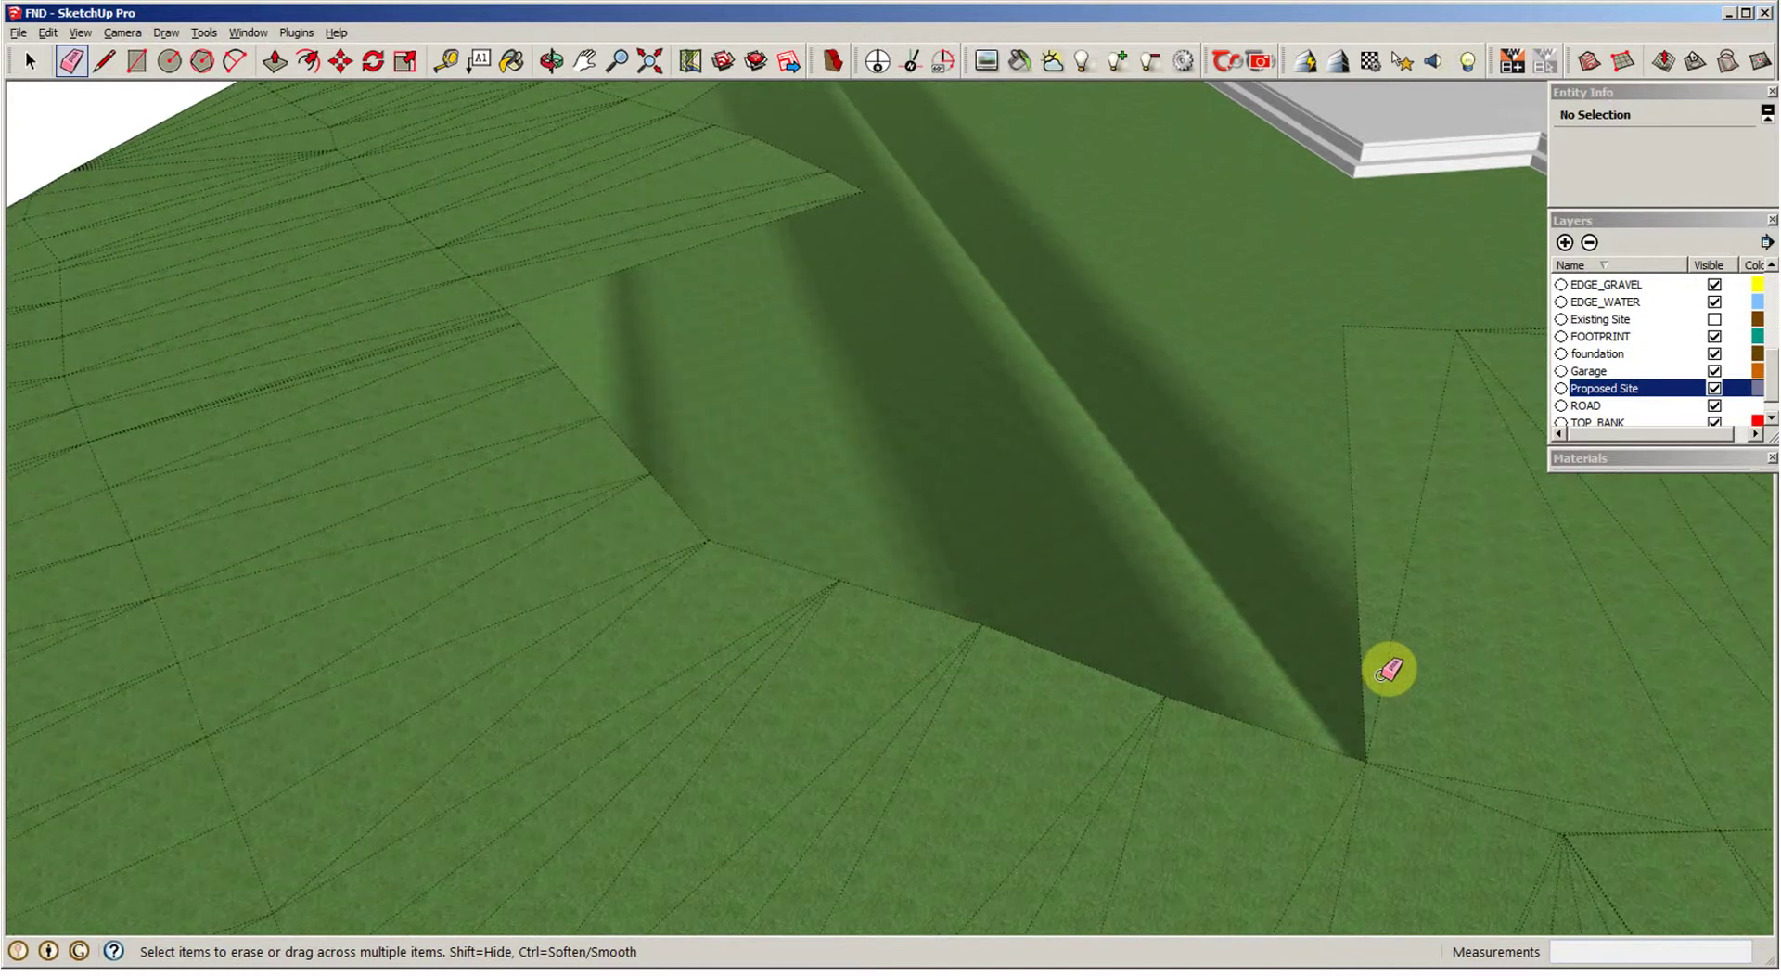
left_click_drag(1358, 666, 1400, 676)
middle_click_drag(1399, 677, 1340, 612)
scroll(1458, 684, "down", 2)
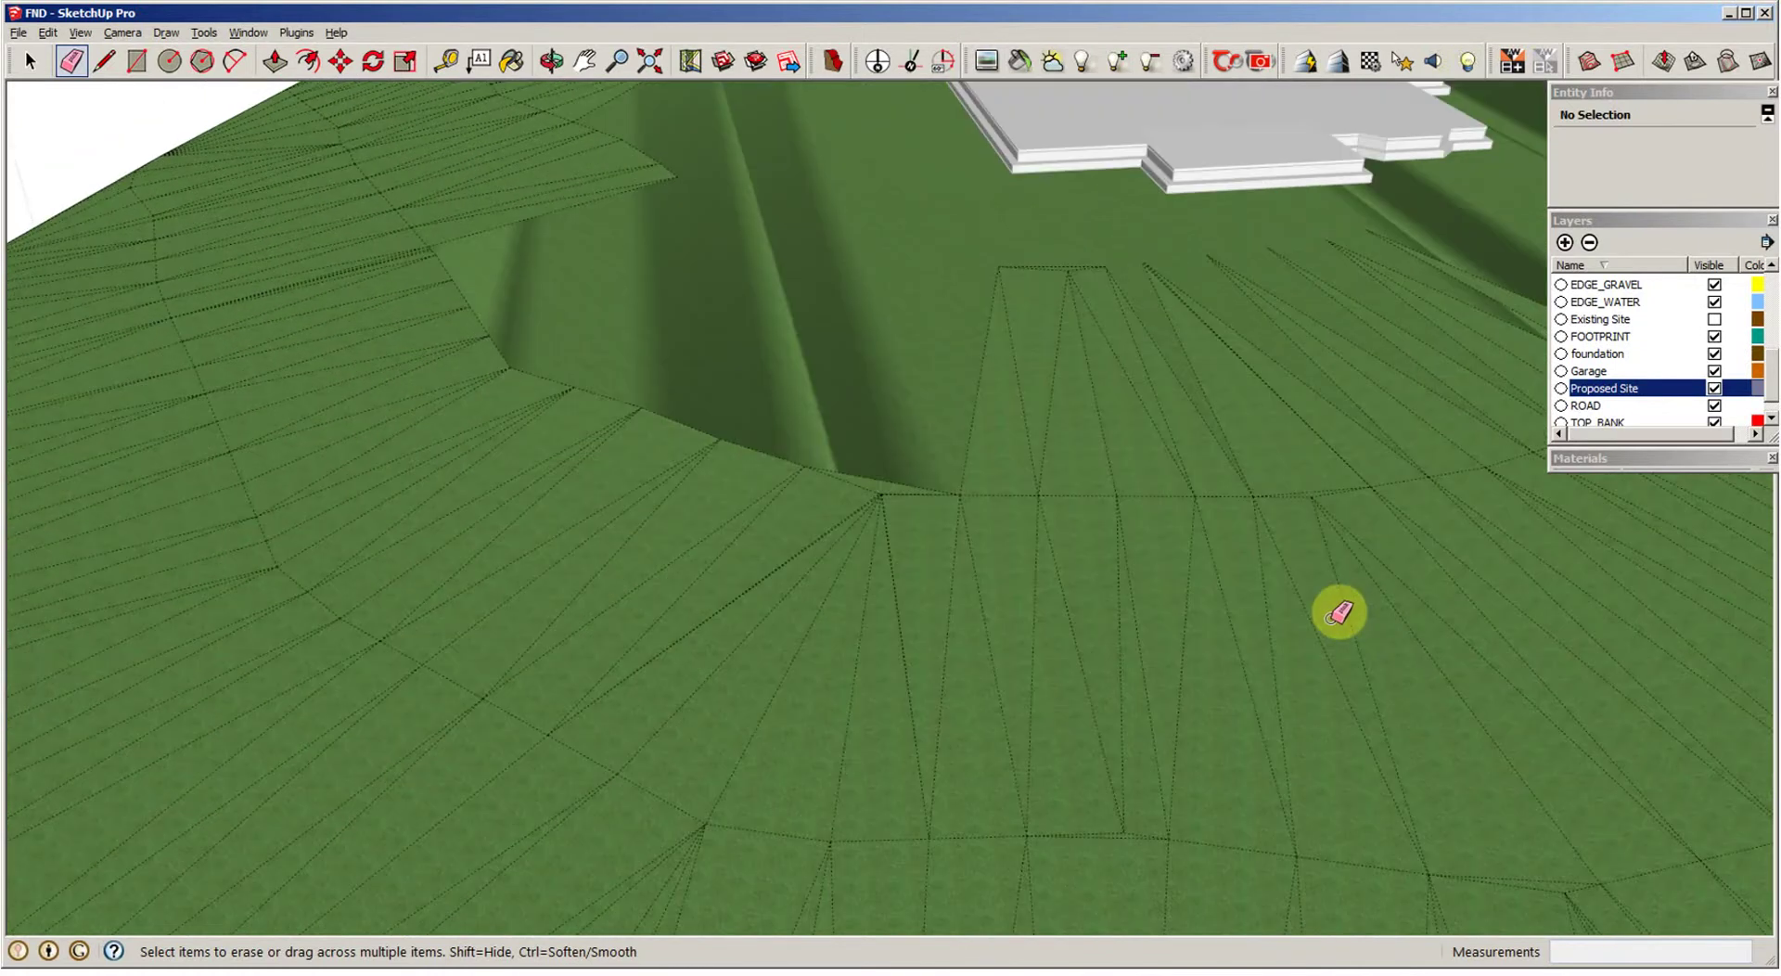
Step: Erase the long terrain triangles reaching from the curved rim towards the foundation, working away from the trench
scroll(1081, 588, "up", 2)
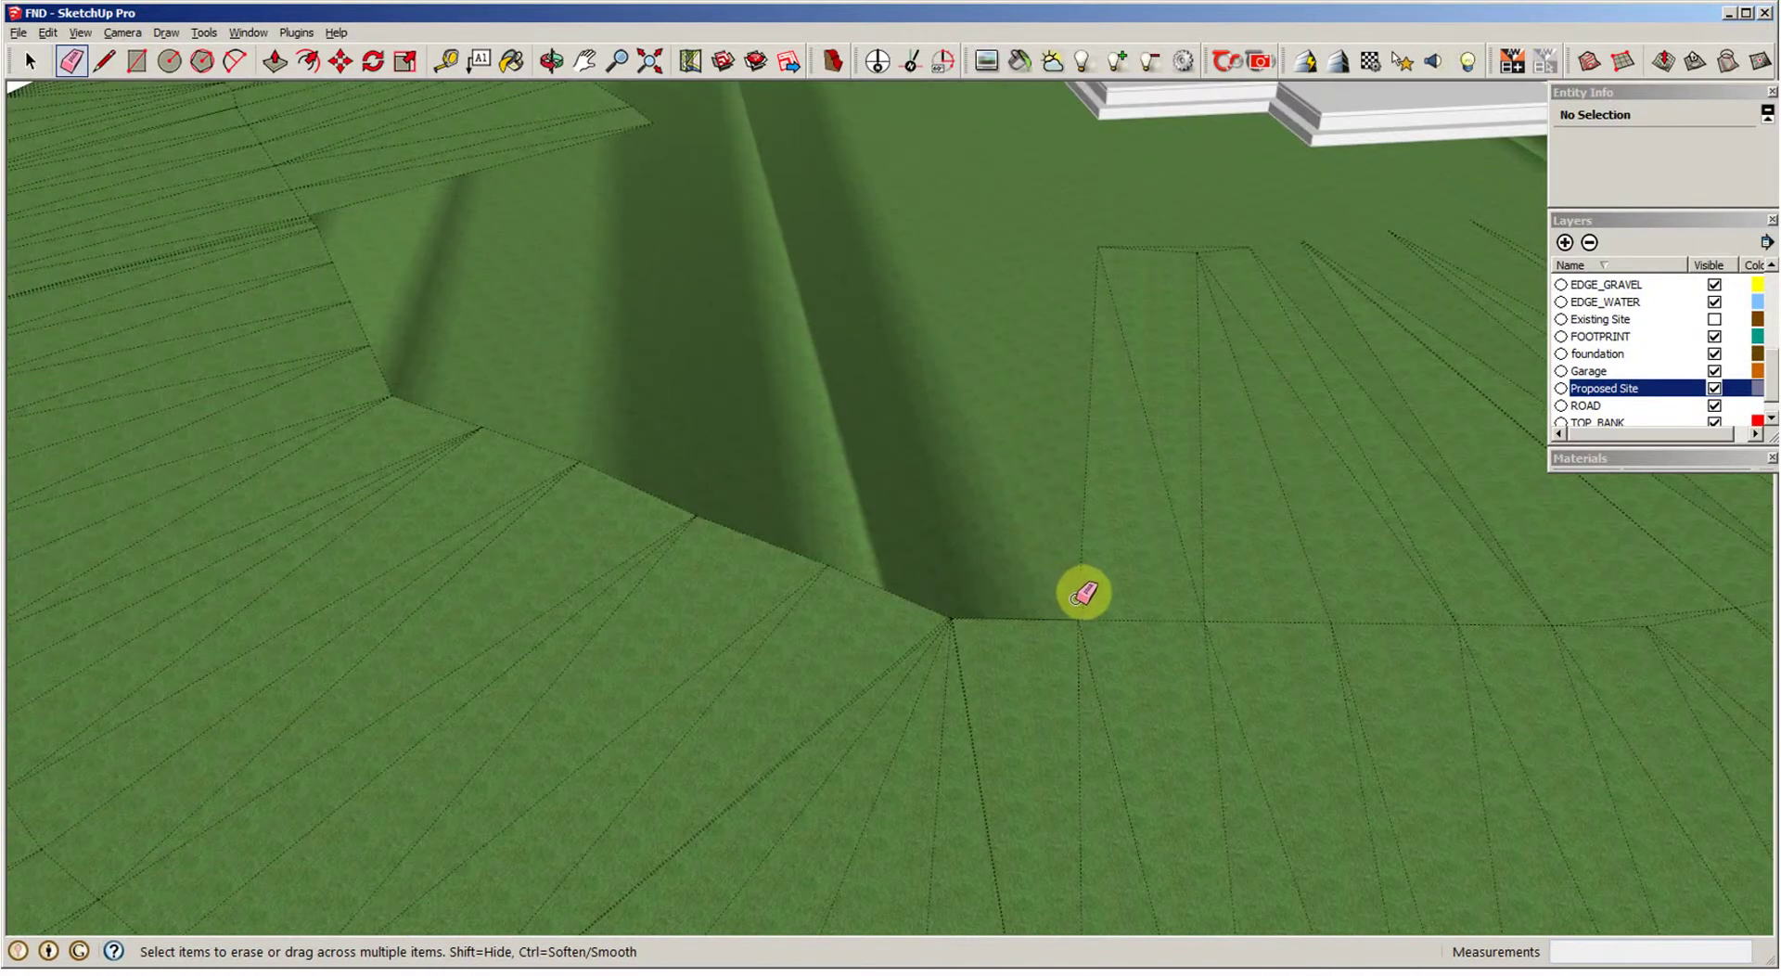
scroll(1147, 671, "up", 2)
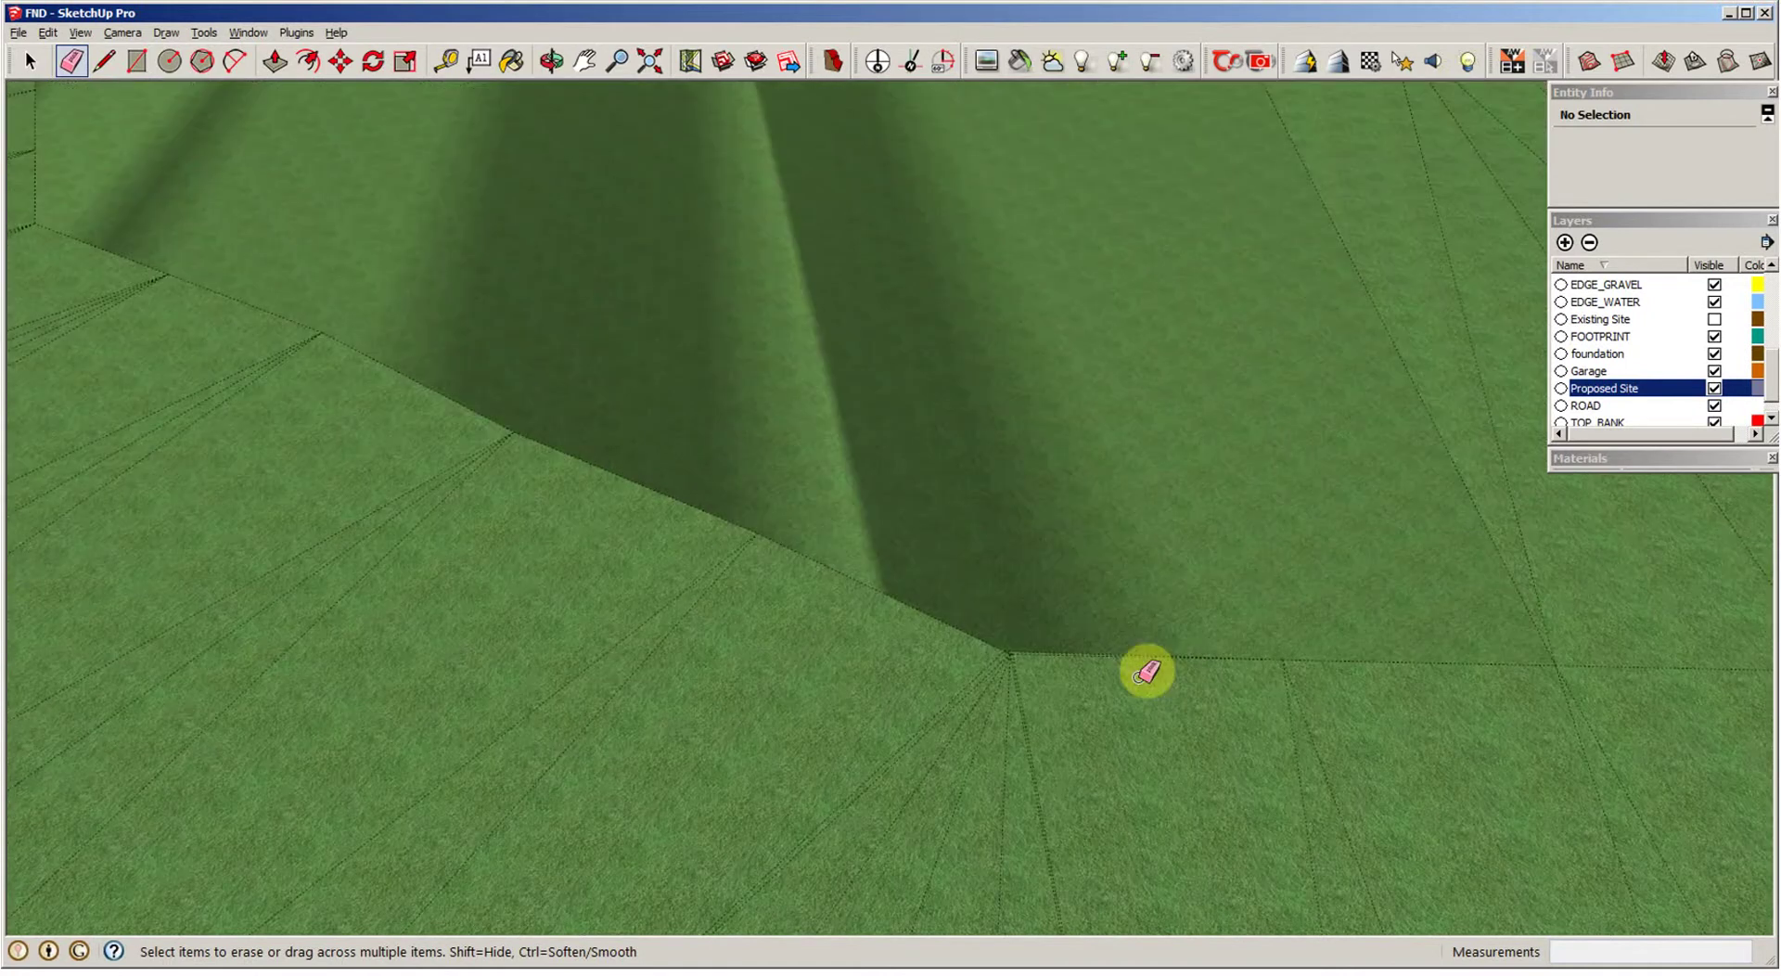
scroll(1146, 670, "up", 2)
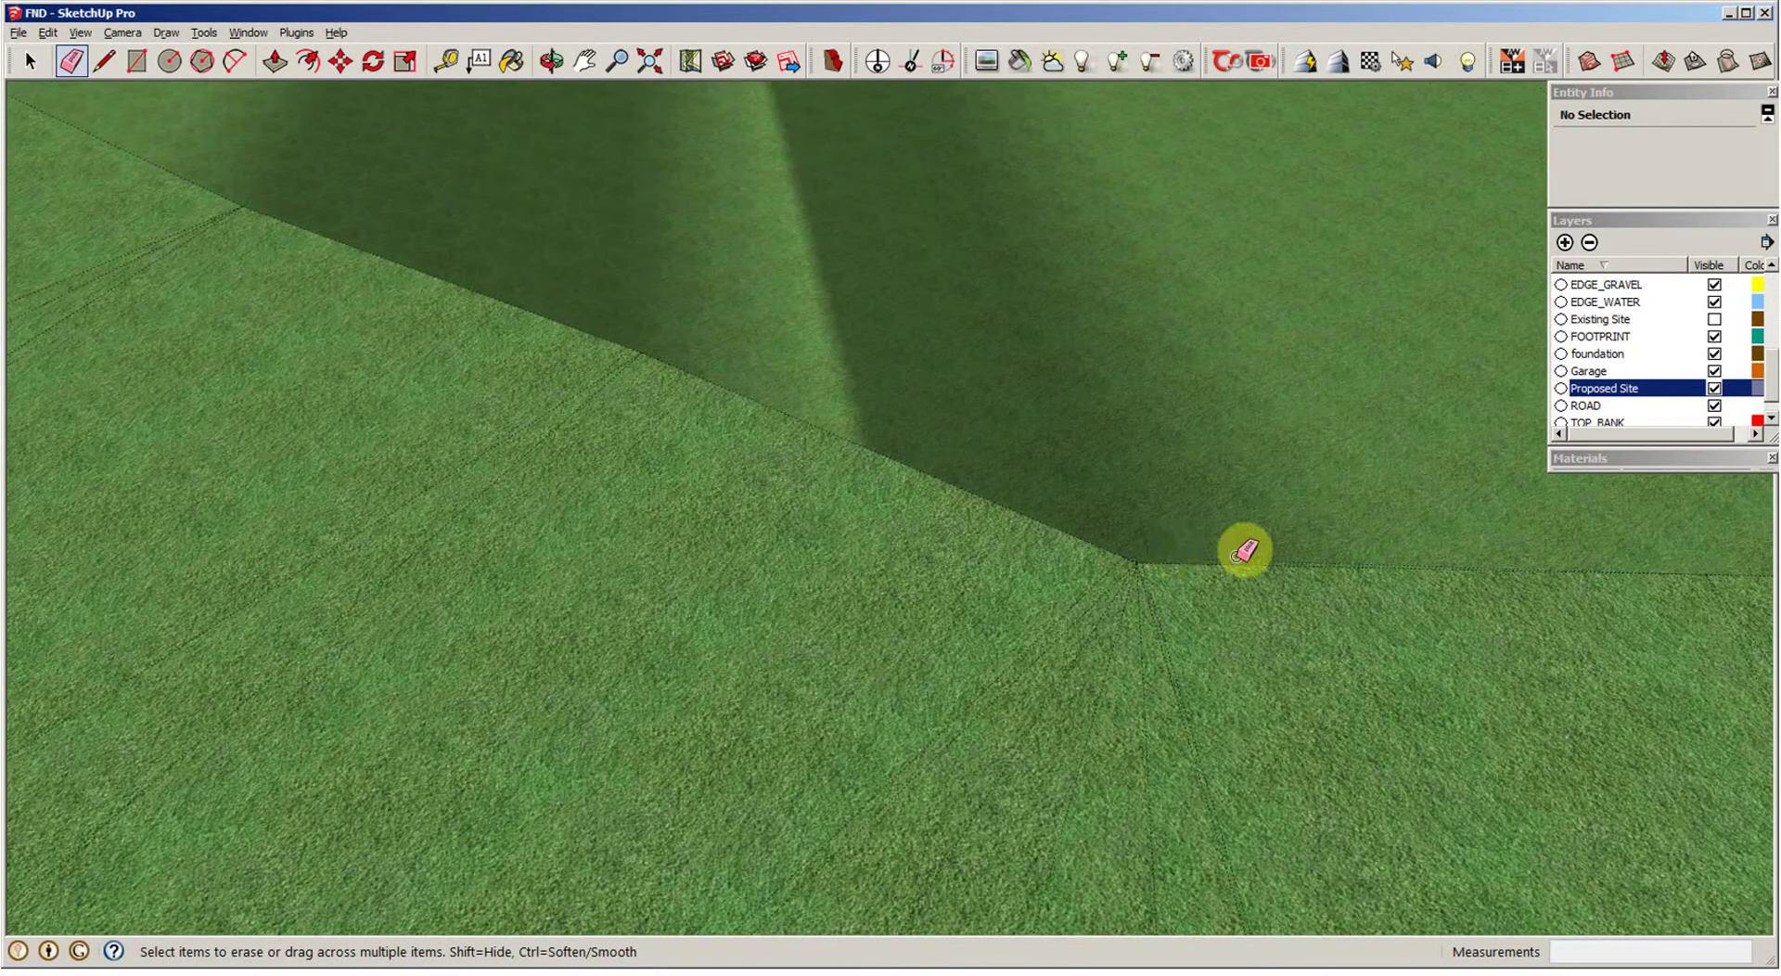
scroll(1293, 538, "up", 3)
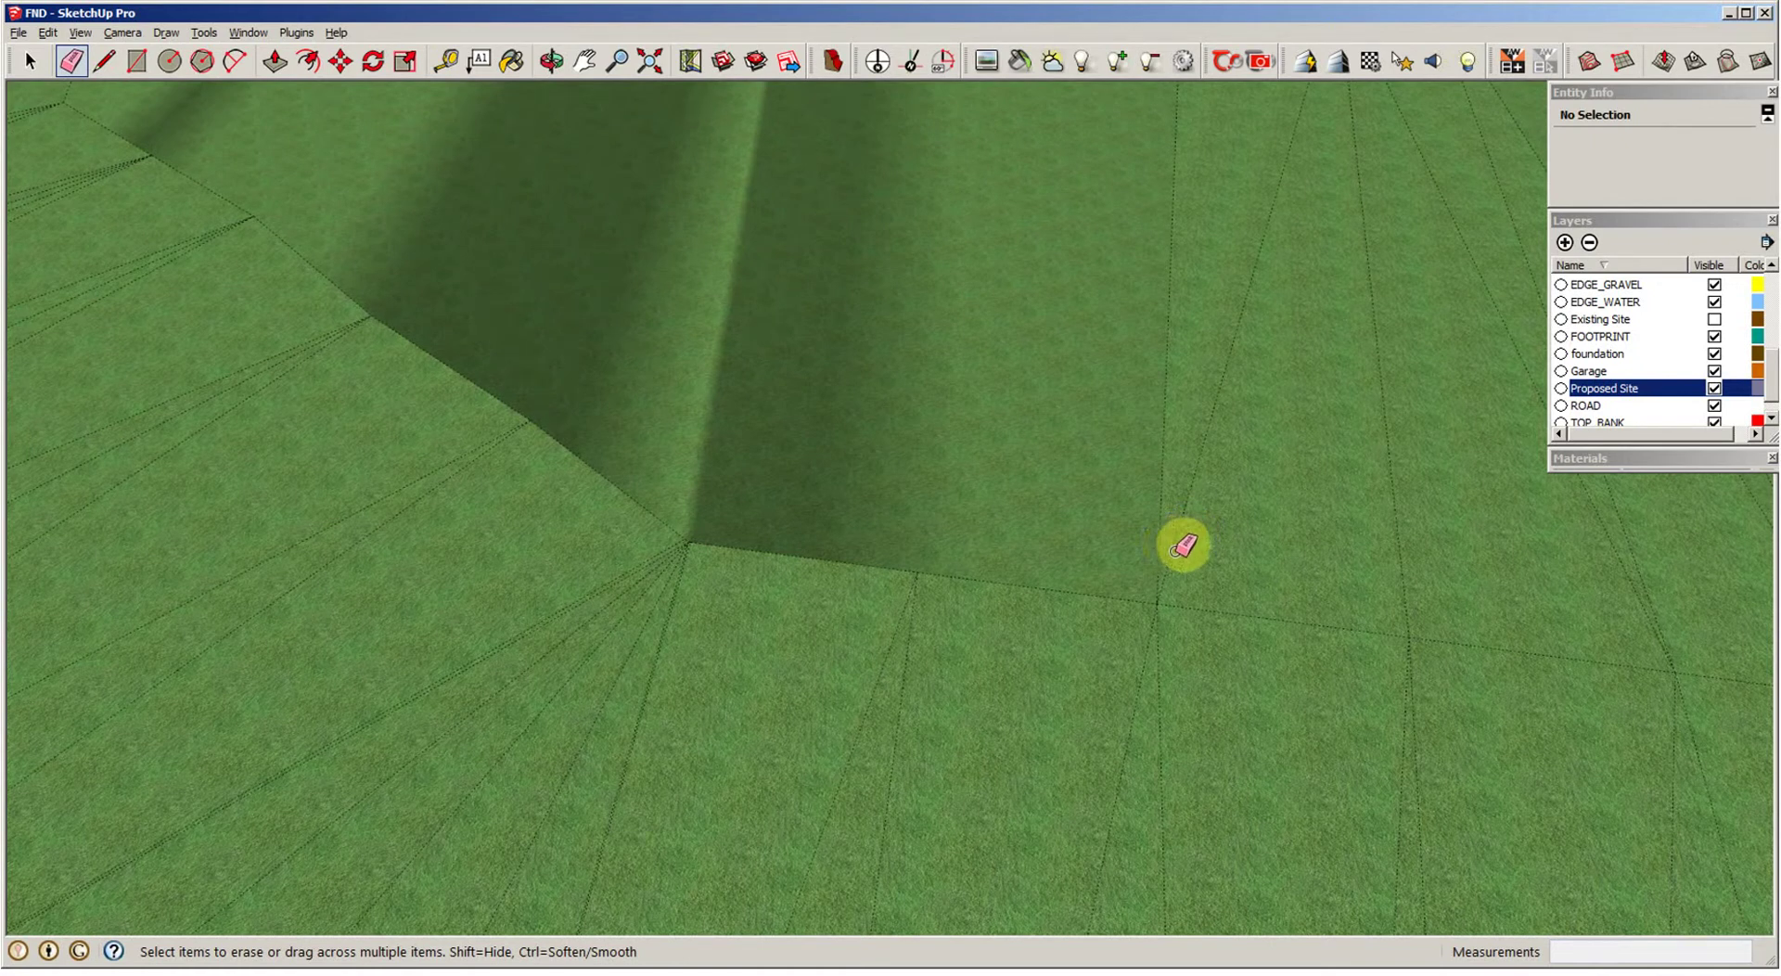
left_click_drag(1173, 556, 1164, 571)
middle_click_drag(1213, 586, 1152, 583)
scroll(1152, 583, "down", 2)
left_click(1141, 588)
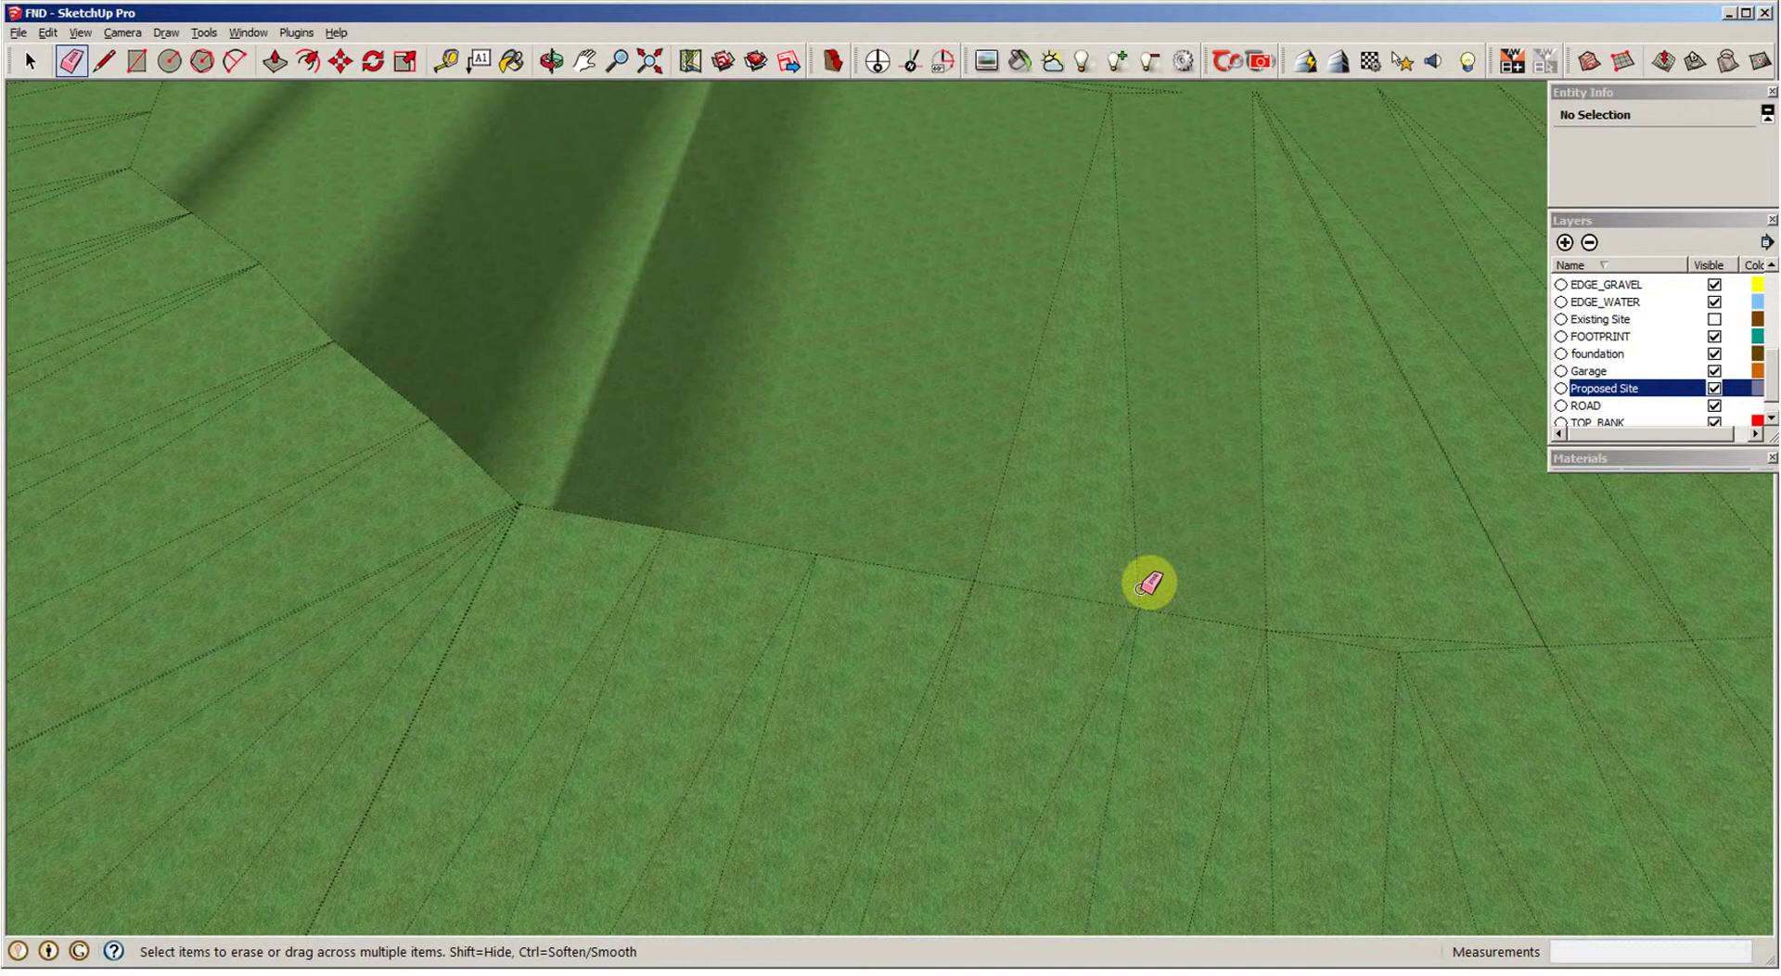
Step: Erase the last pointed triangles between the two trenches to leave a clean curved rim in front of the foundation
mouse_move(1149, 585)
middle_mouse_down()
mouse_move(1149, 306)
mouse_move(1078, 200)
mouse_move(1085, 437)
middle_mouse_up()
mouse_move(1190, 474)
left_mouse_down()
mouse_move(1244, 473)
mouse_move(1290, 522)
left_mouse_up()
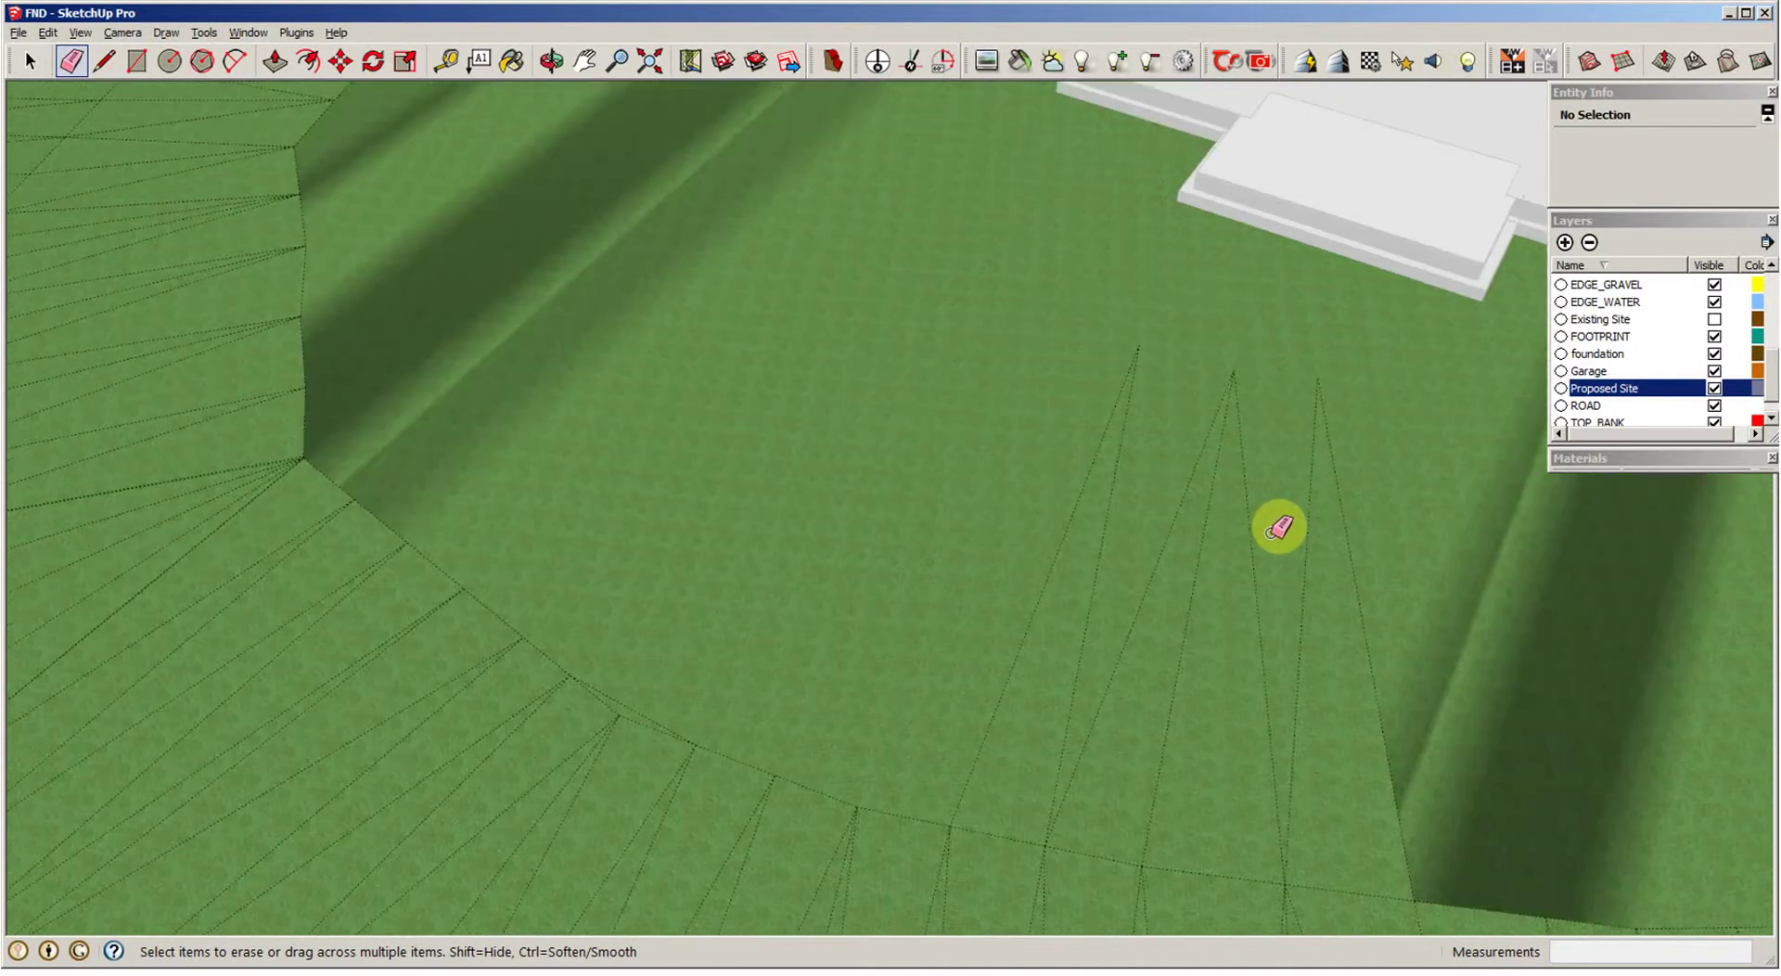
left_click_drag(1146, 343, 1112, 371)
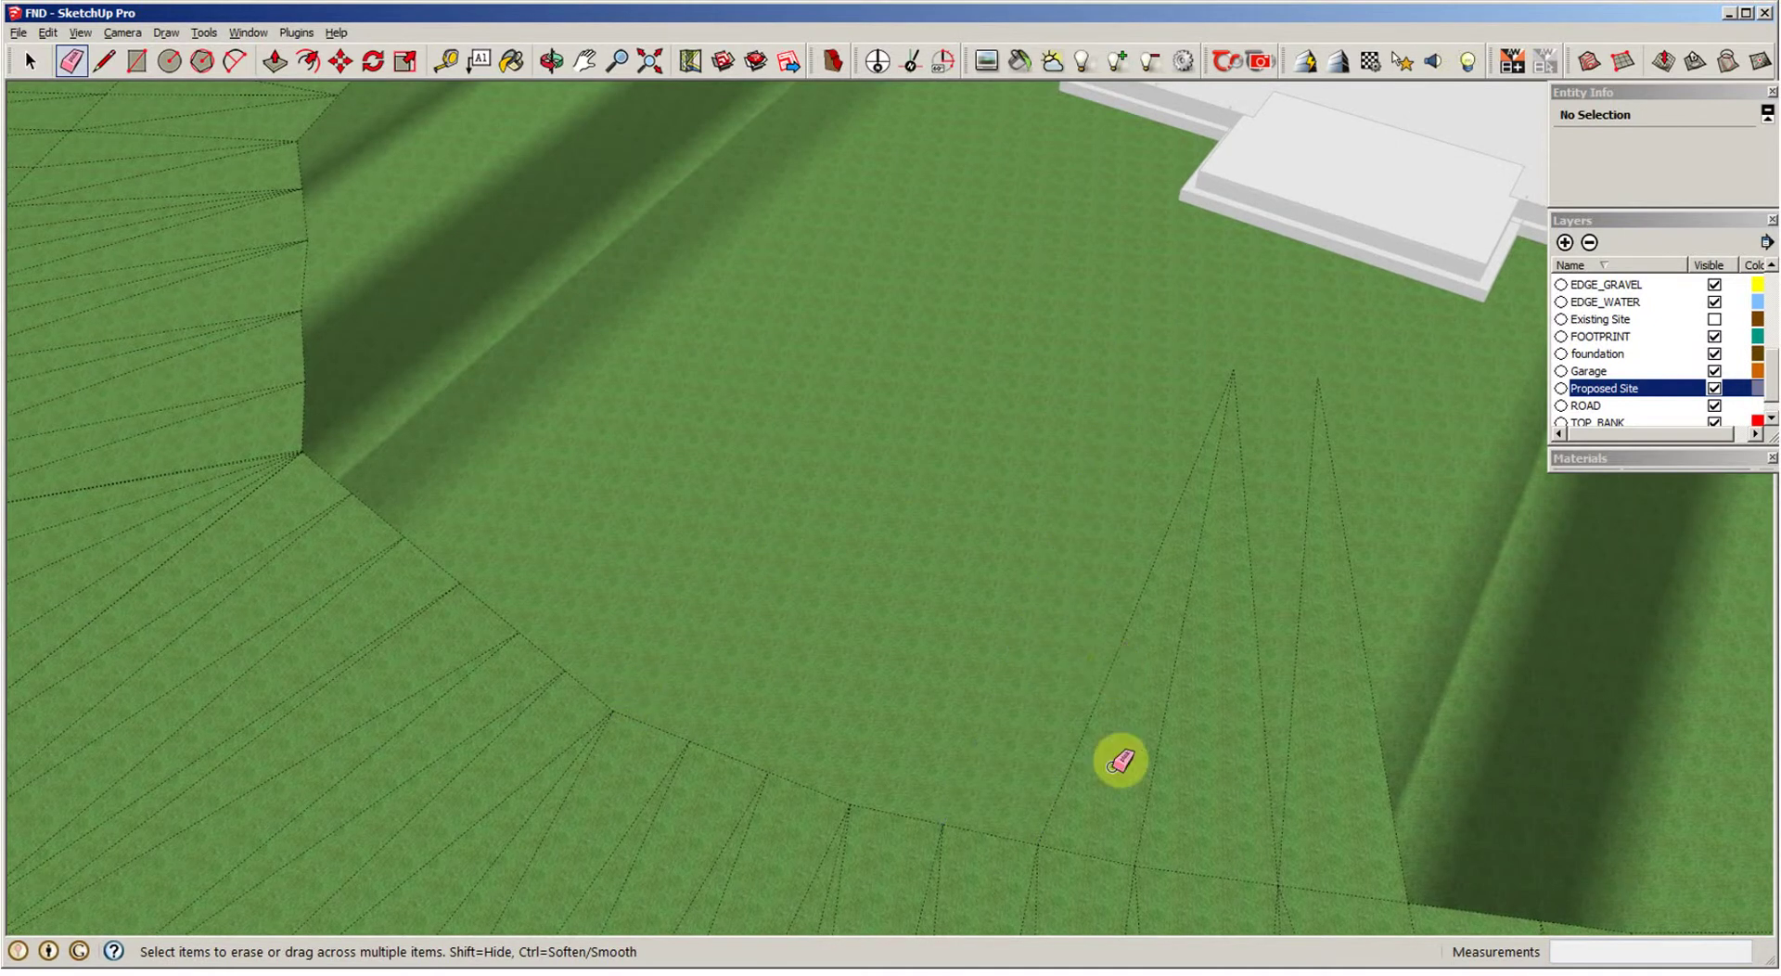
middle_click_drag(1122, 760, 1117, 760)
left_click_drag(1235, 385, 1319, 397)
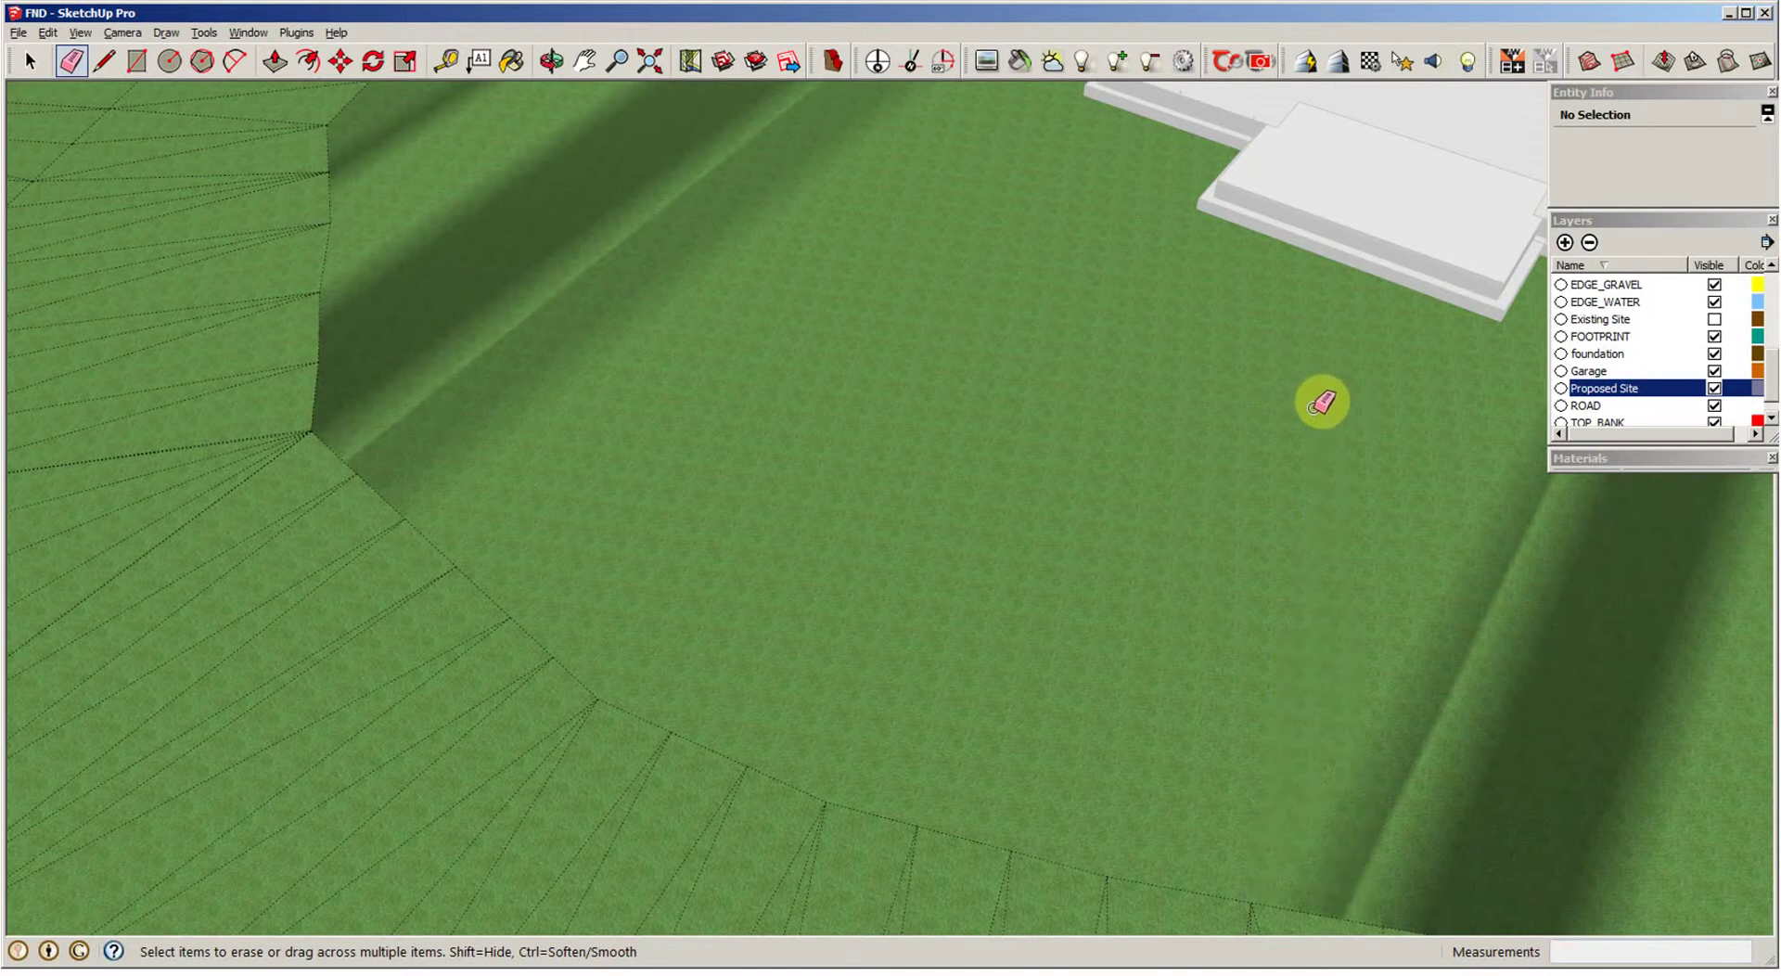
Step: Make Proposed Site the active layer
scroll(1438, 507, "down", 3)
scroll(1445, 510, "down", 5)
middle_click_drag(1443, 517, 1346, 524)
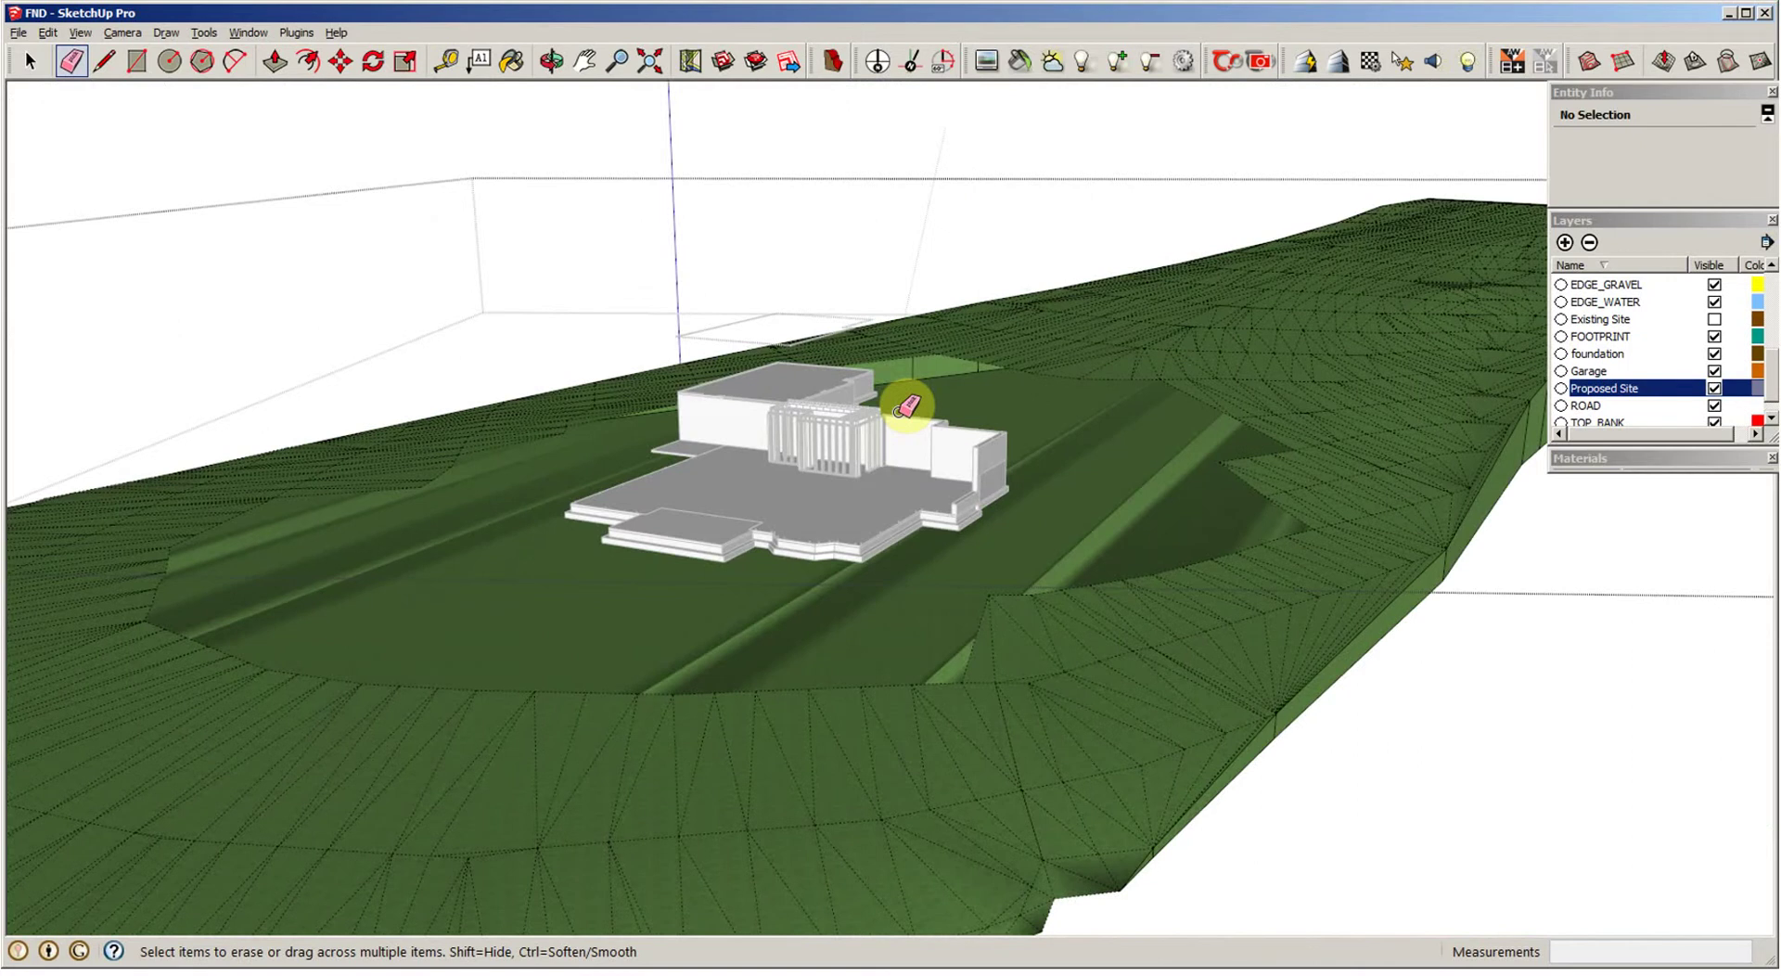
middle_click_drag(1058, 428, 1058, 427)
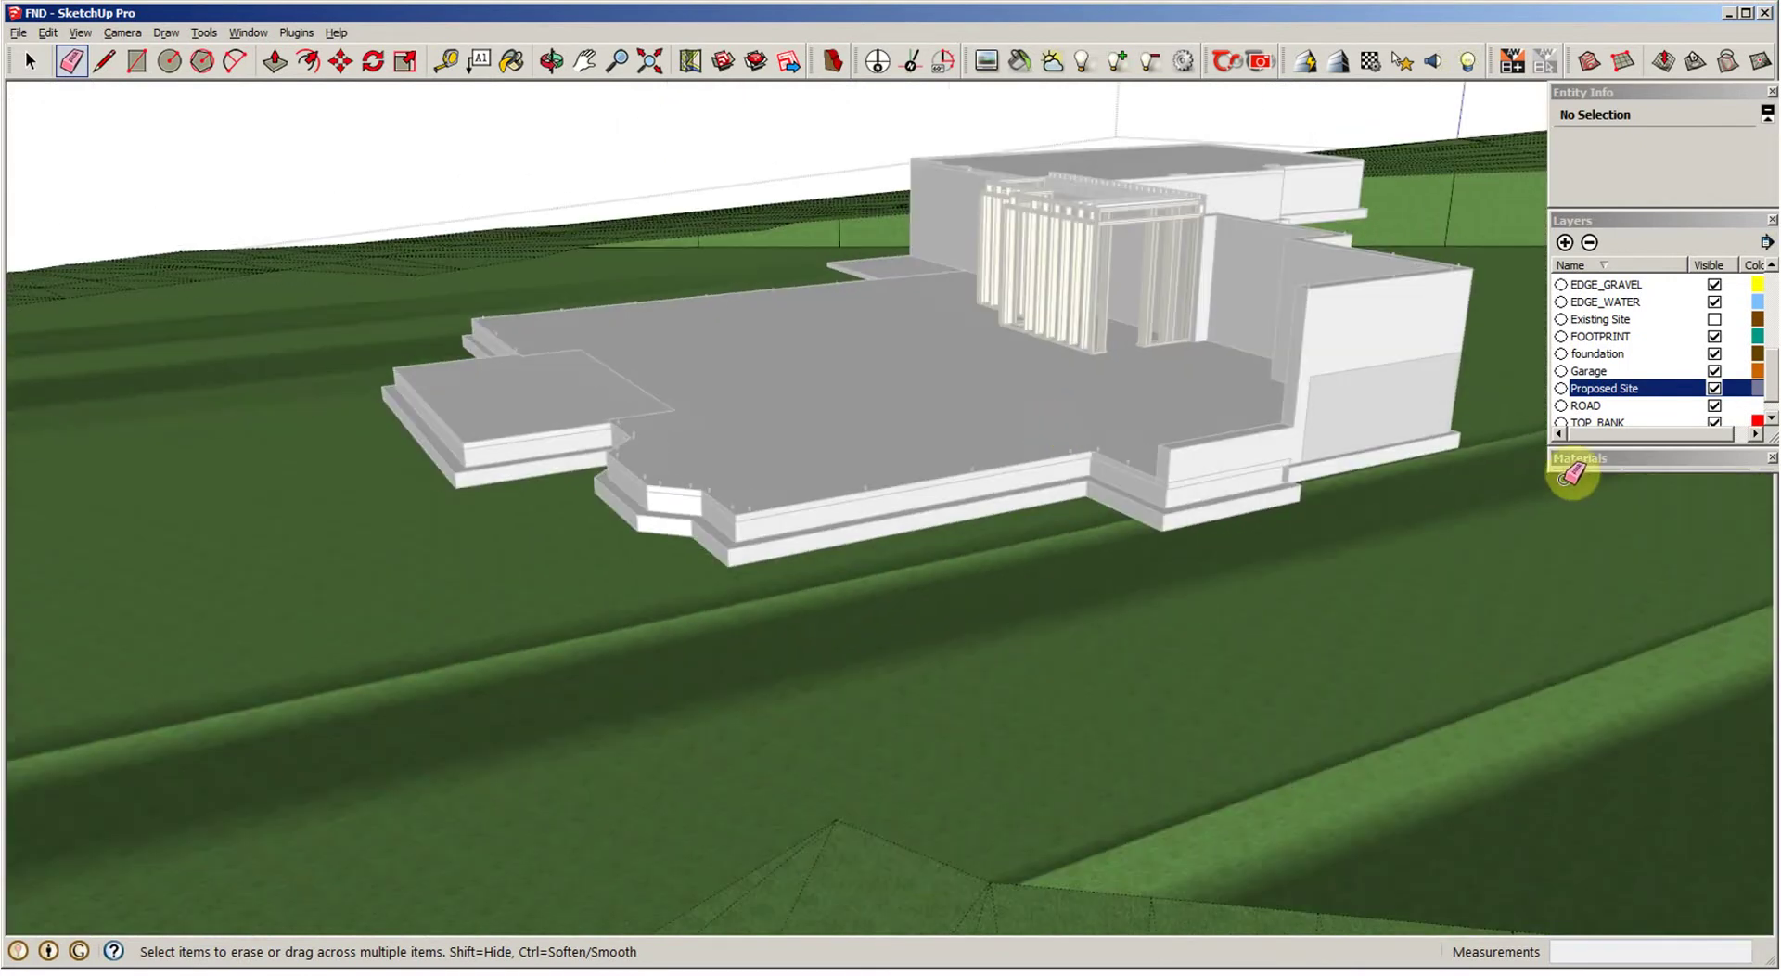
left_click(1561, 388)
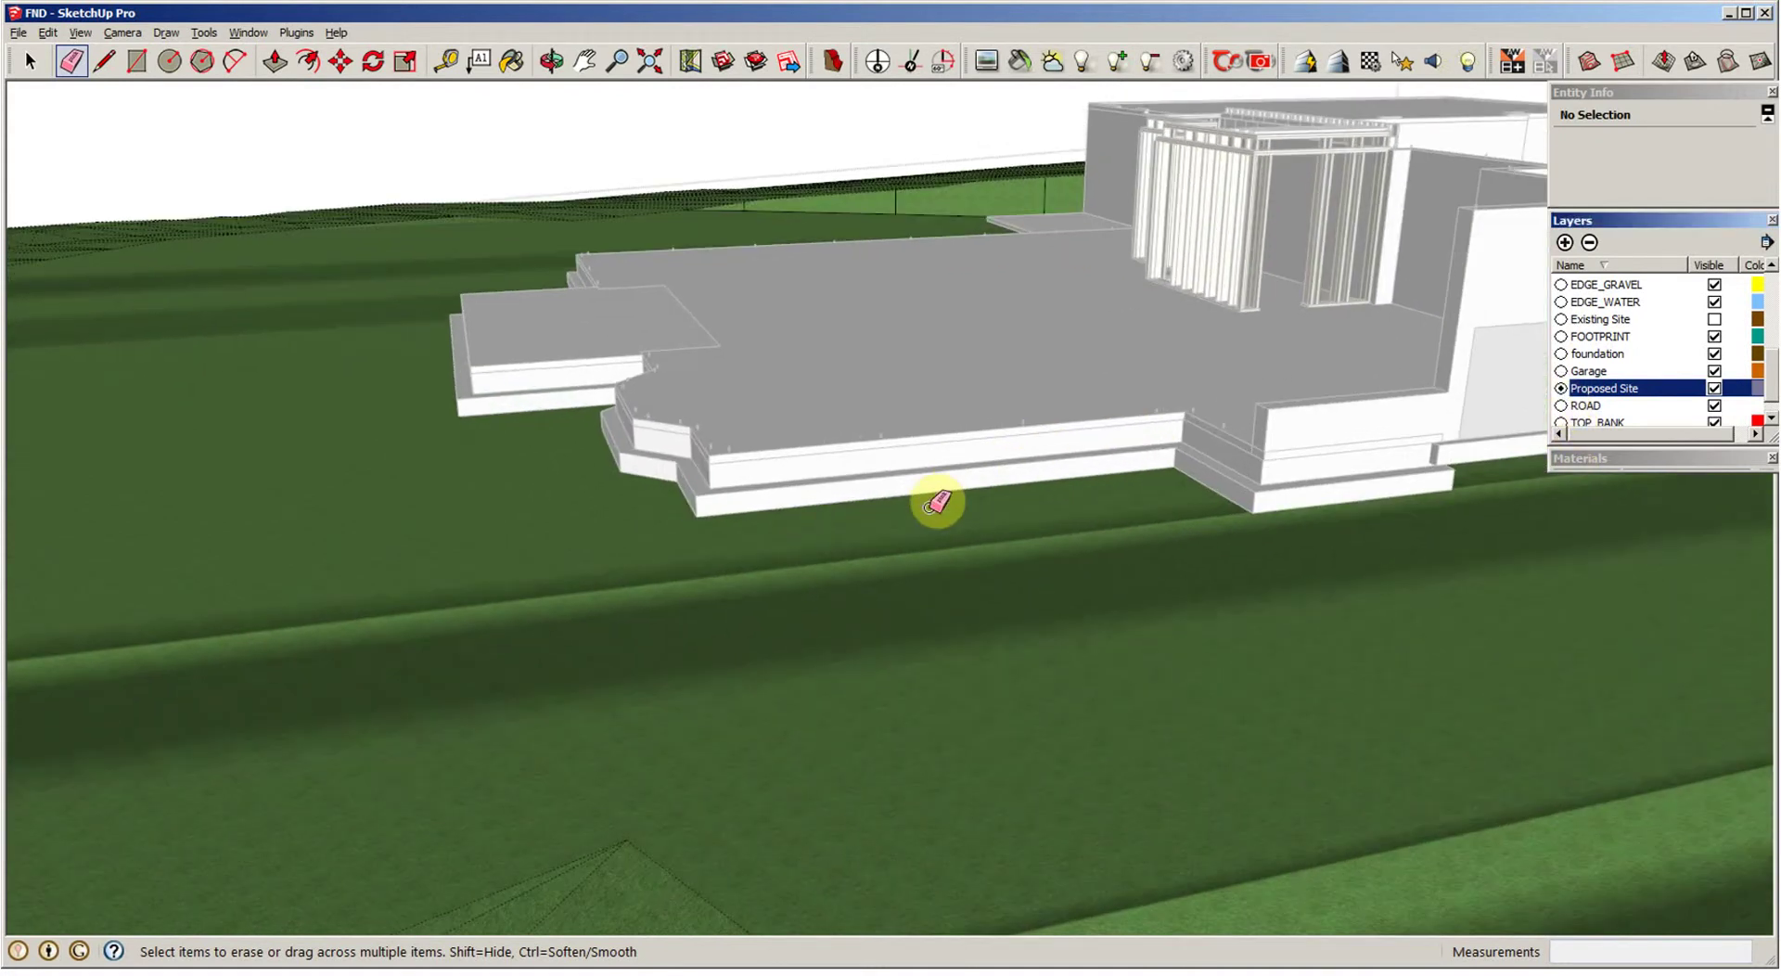
Step: Draw a line over the grade mark on the foundation's long low wall, from its outer corner to the inside corner
key("l")
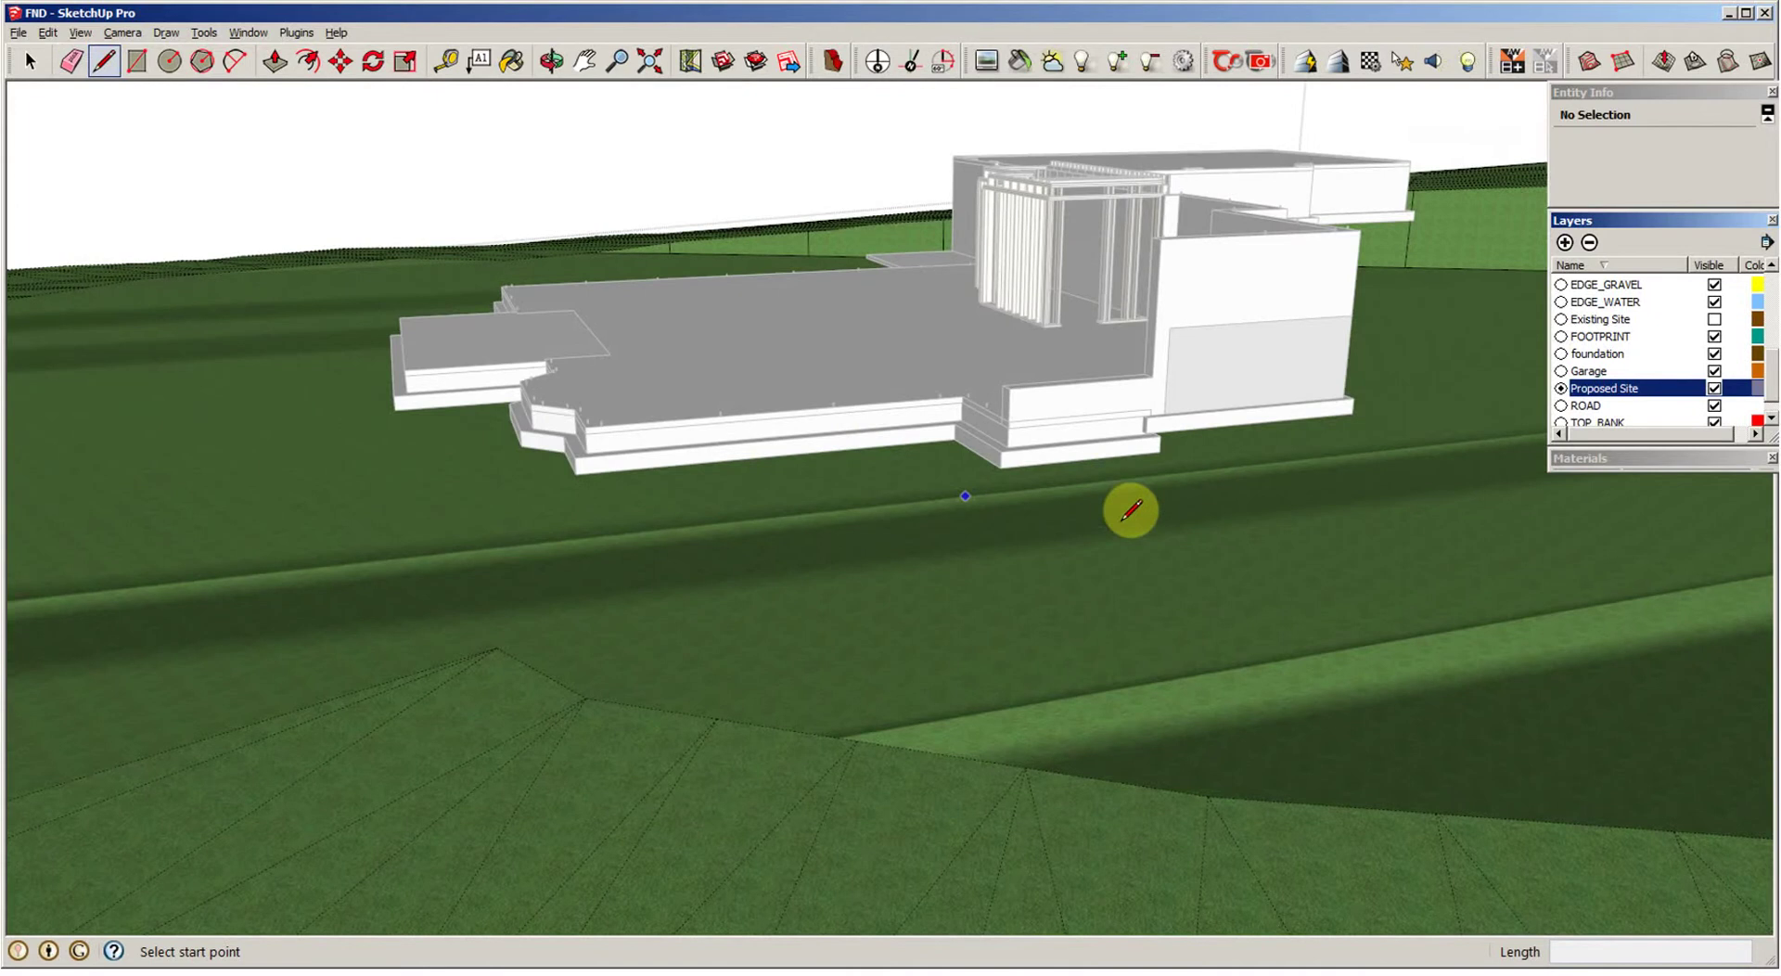
scroll(1236, 470, "up", 3)
scroll(901, 523, "up", 1)
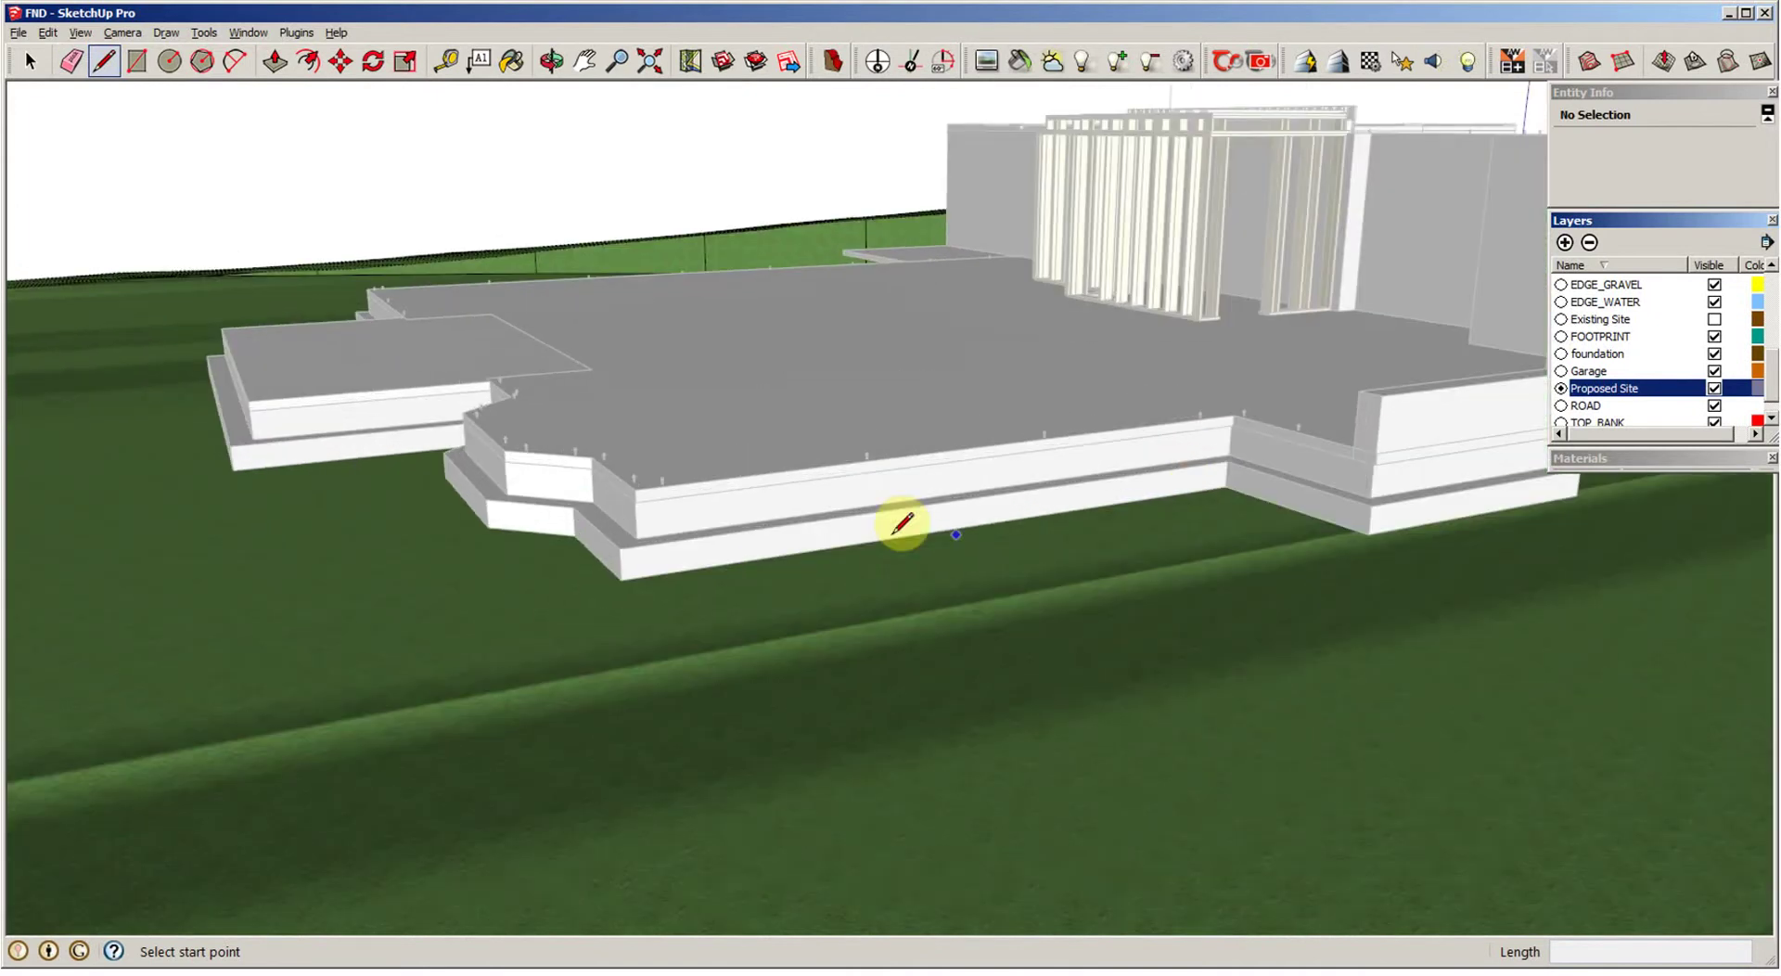
scroll(742, 547, "up", 1)
scroll(631, 547, "up", 1)
scroll(772, 577, "up", 3)
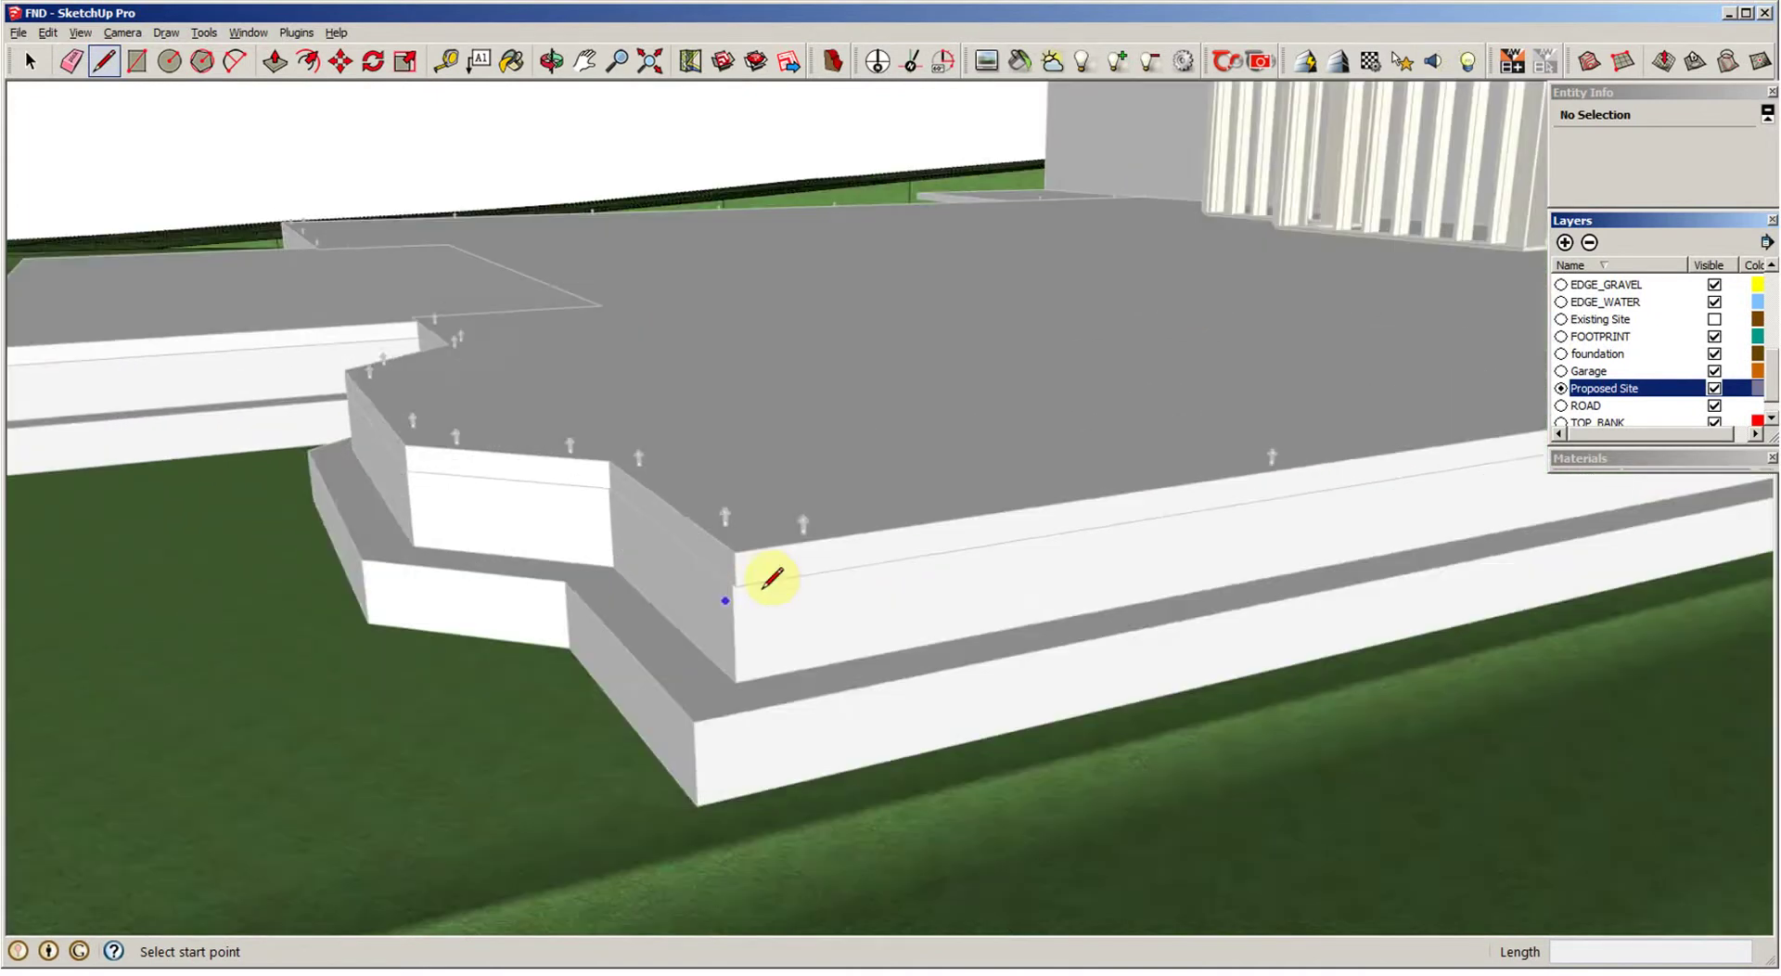
scroll(742, 589, "up", 1)
scroll(715, 648, "up", 2)
scroll(481, 740, "up", 1)
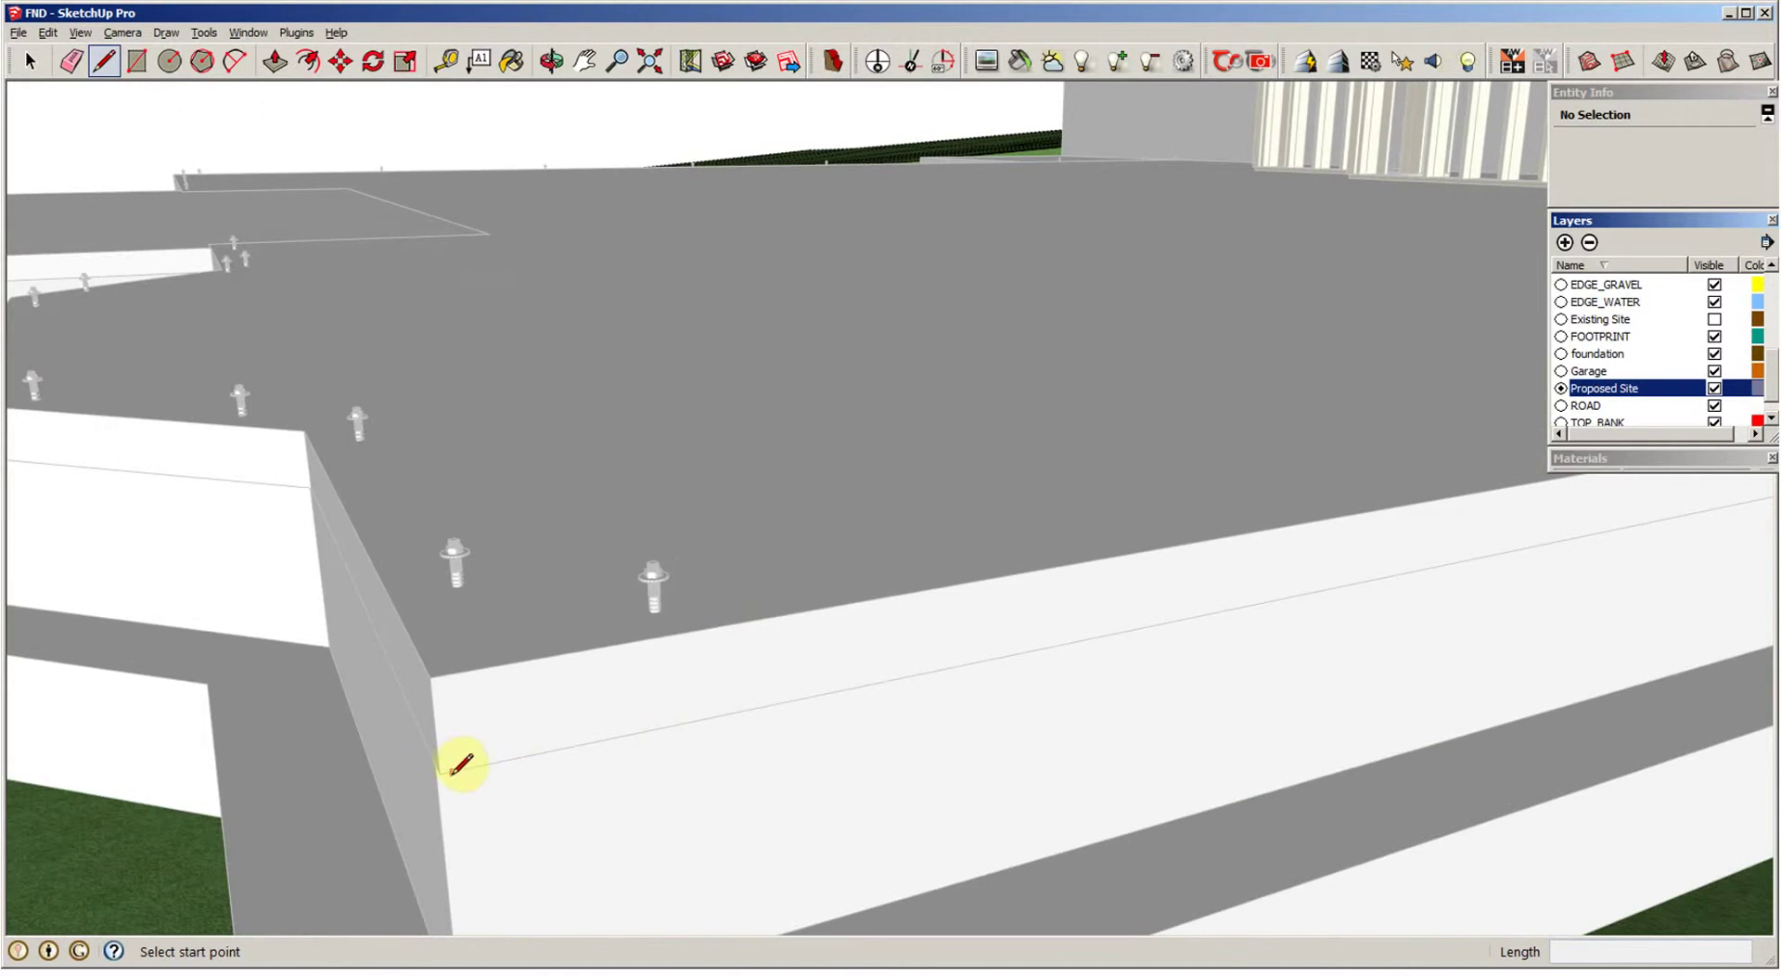
left_click(446, 772)
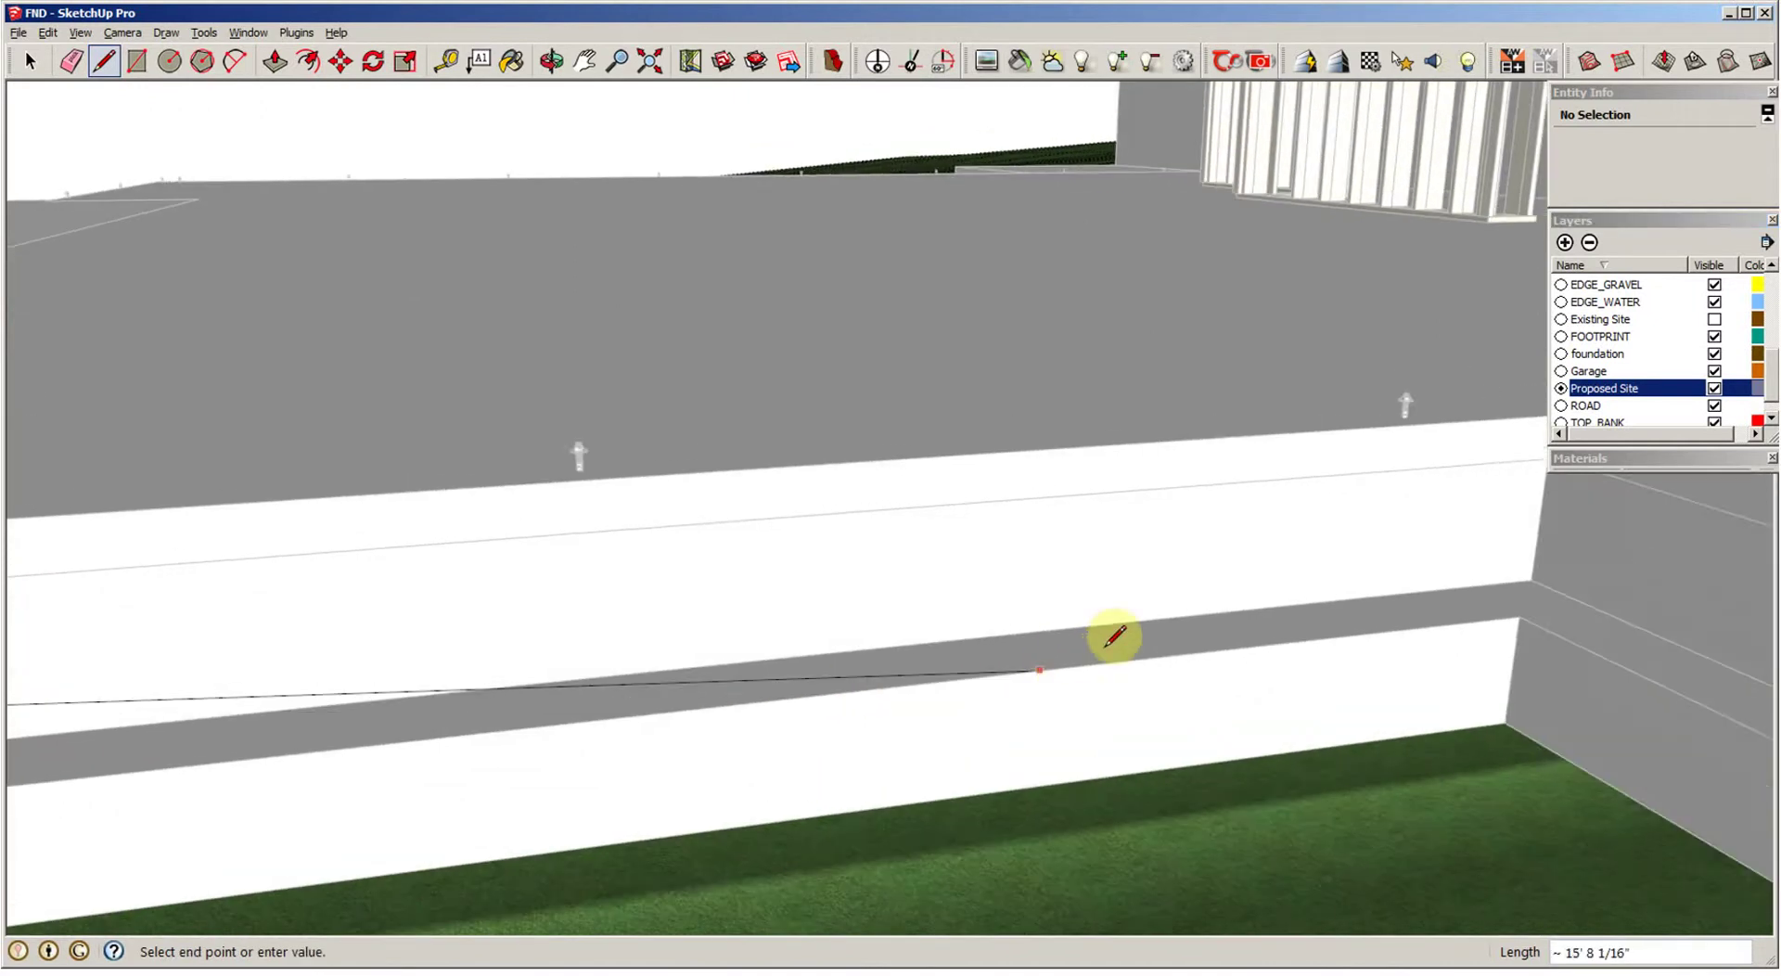
middle_click_drag(1114, 636, 1180, 596)
scroll(1244, 575, "up", 4)
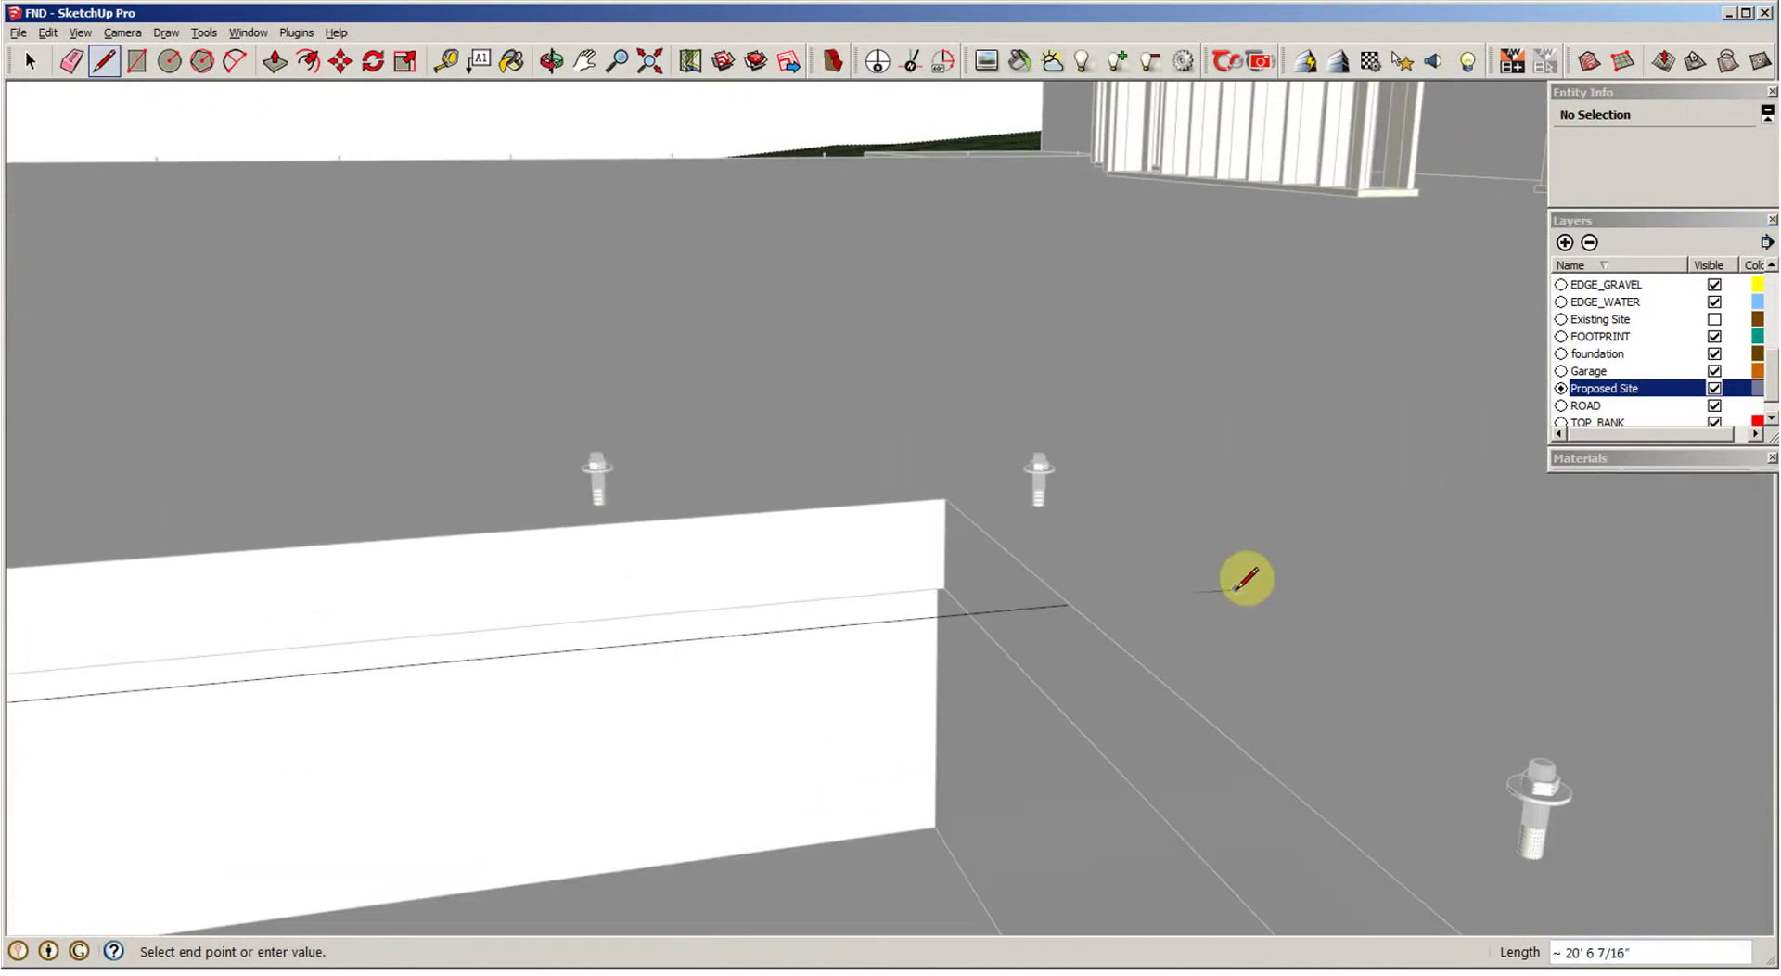
scroll(765, 639, "down", 1)
Step: Continue the line along the grade mark around the projecting low wall to the tall wall's outer corner
middle_click_drag(918, 588, 738, 643)
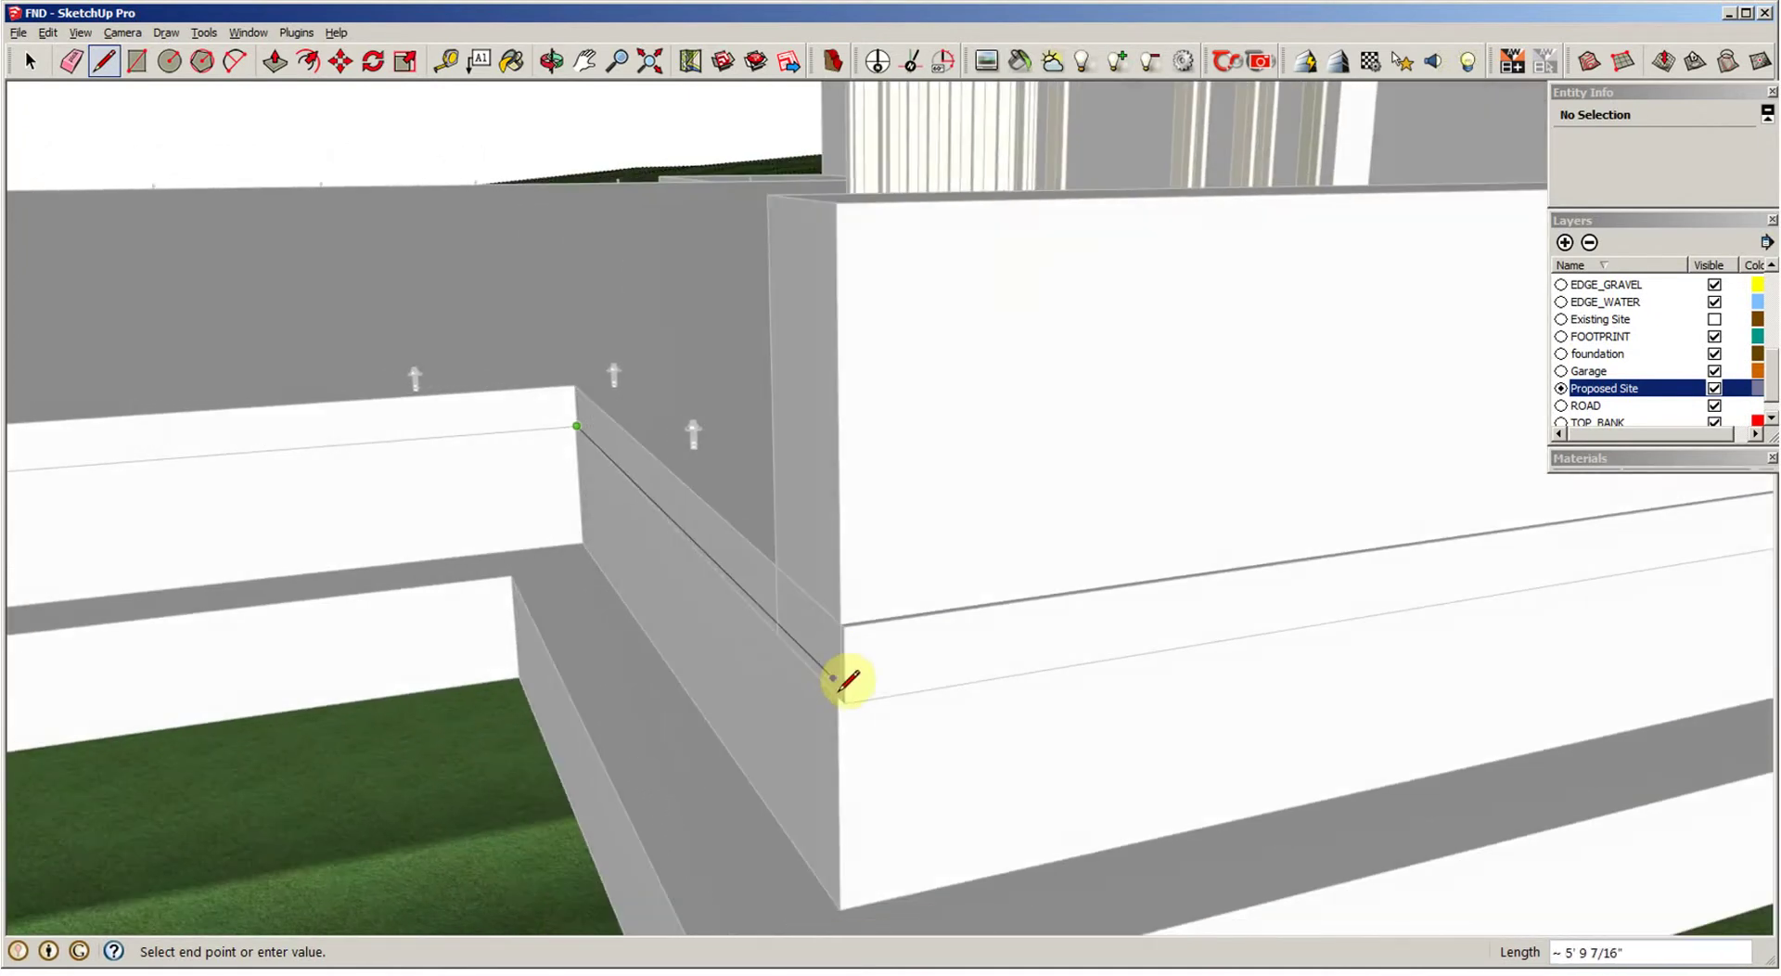
middle_click_drag(855, 683, 972, 463)
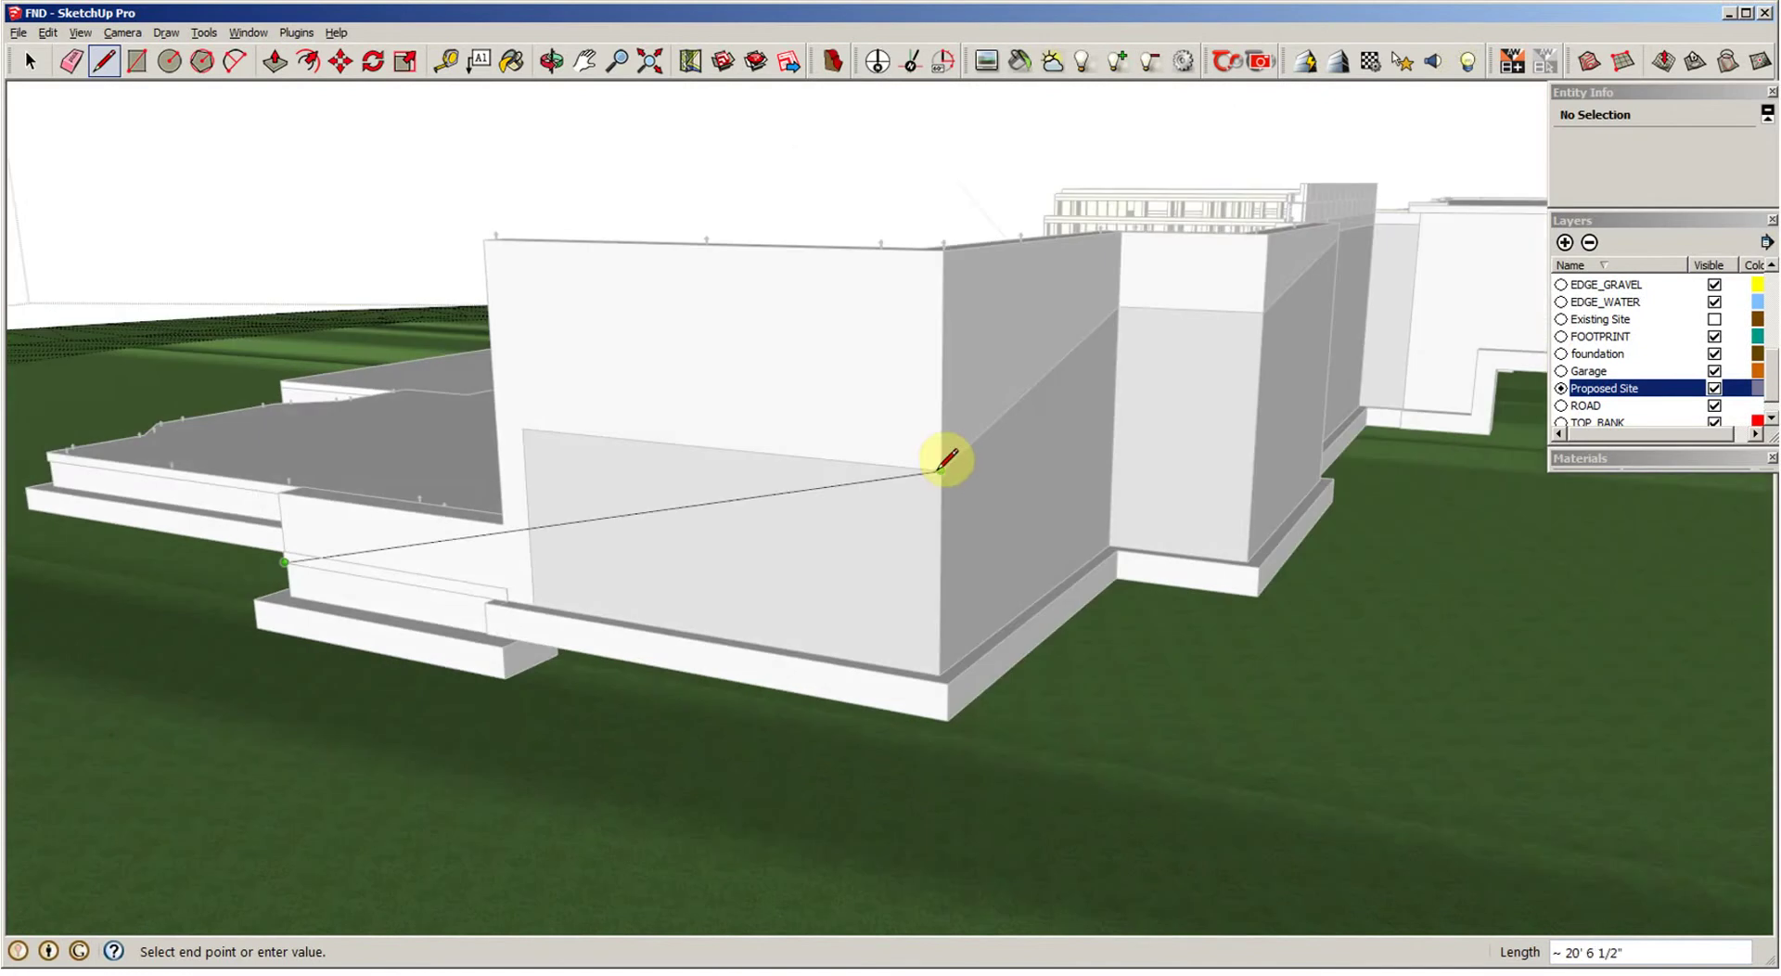
scroll(1038, 520, "up", 2)
scroll(898, 302, "up", 3)
scroll(897, 302, "up", 1)
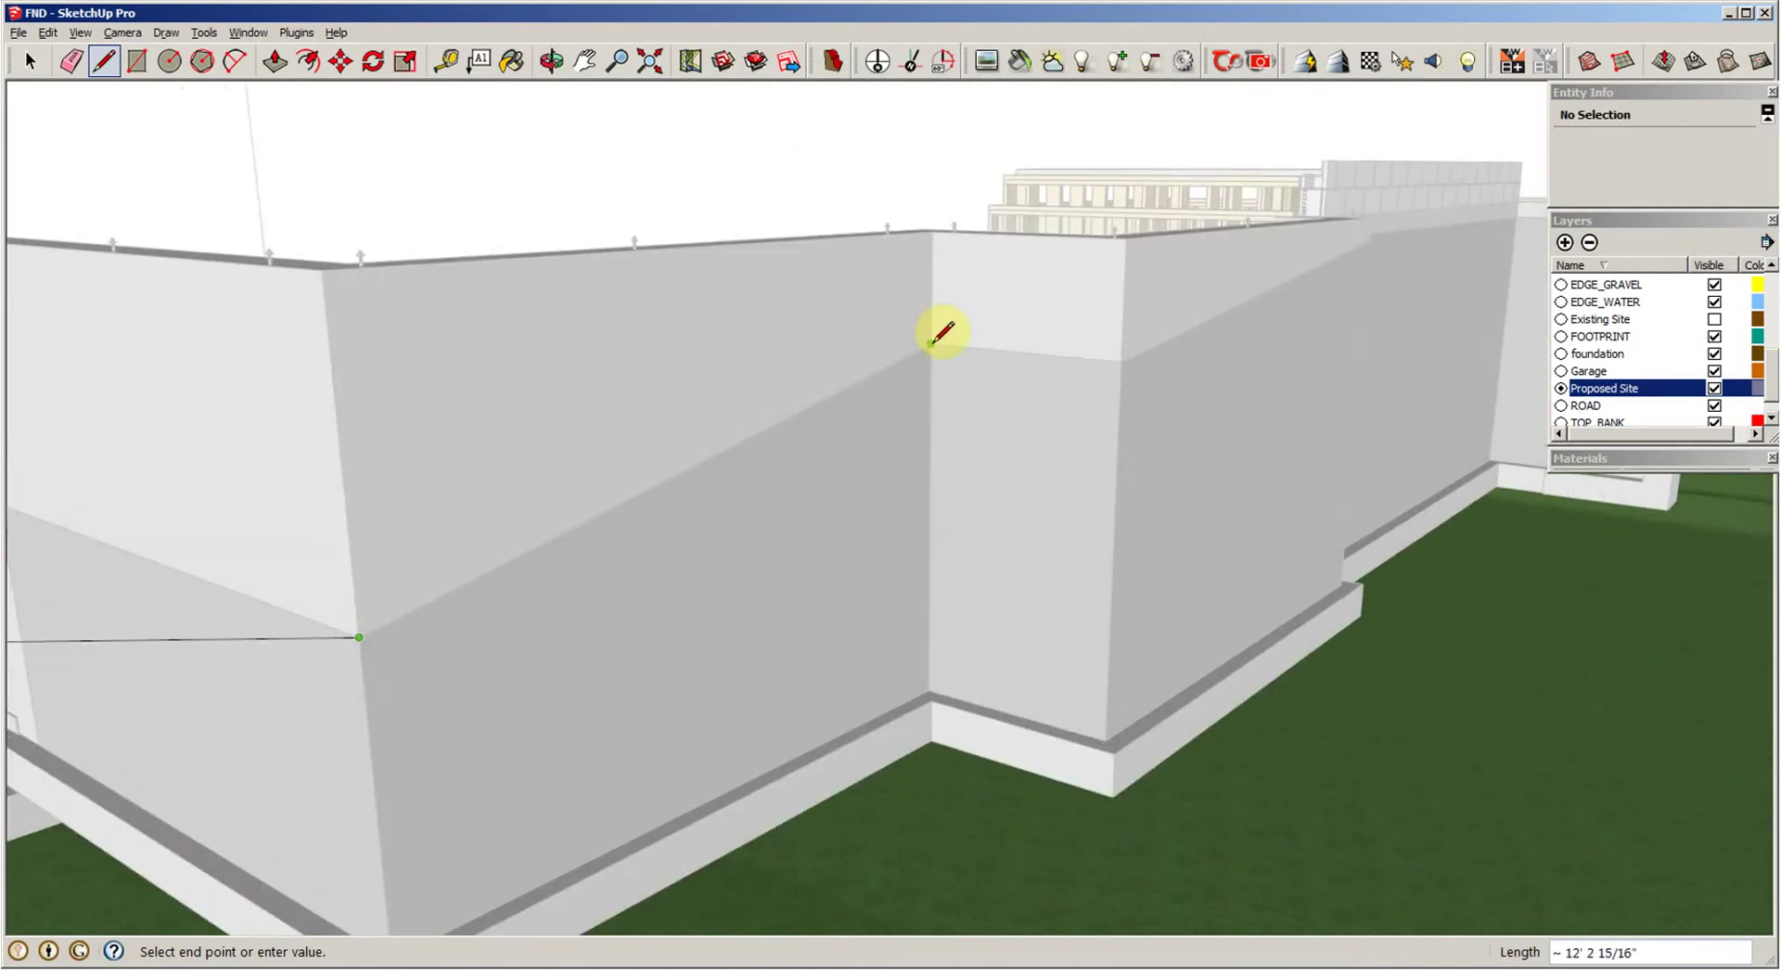
Step: Continue the grade line around the end of the tall wall and along the block-topped wall to its far inside corner
middle_click_drag(1129, 355, 722, 476)
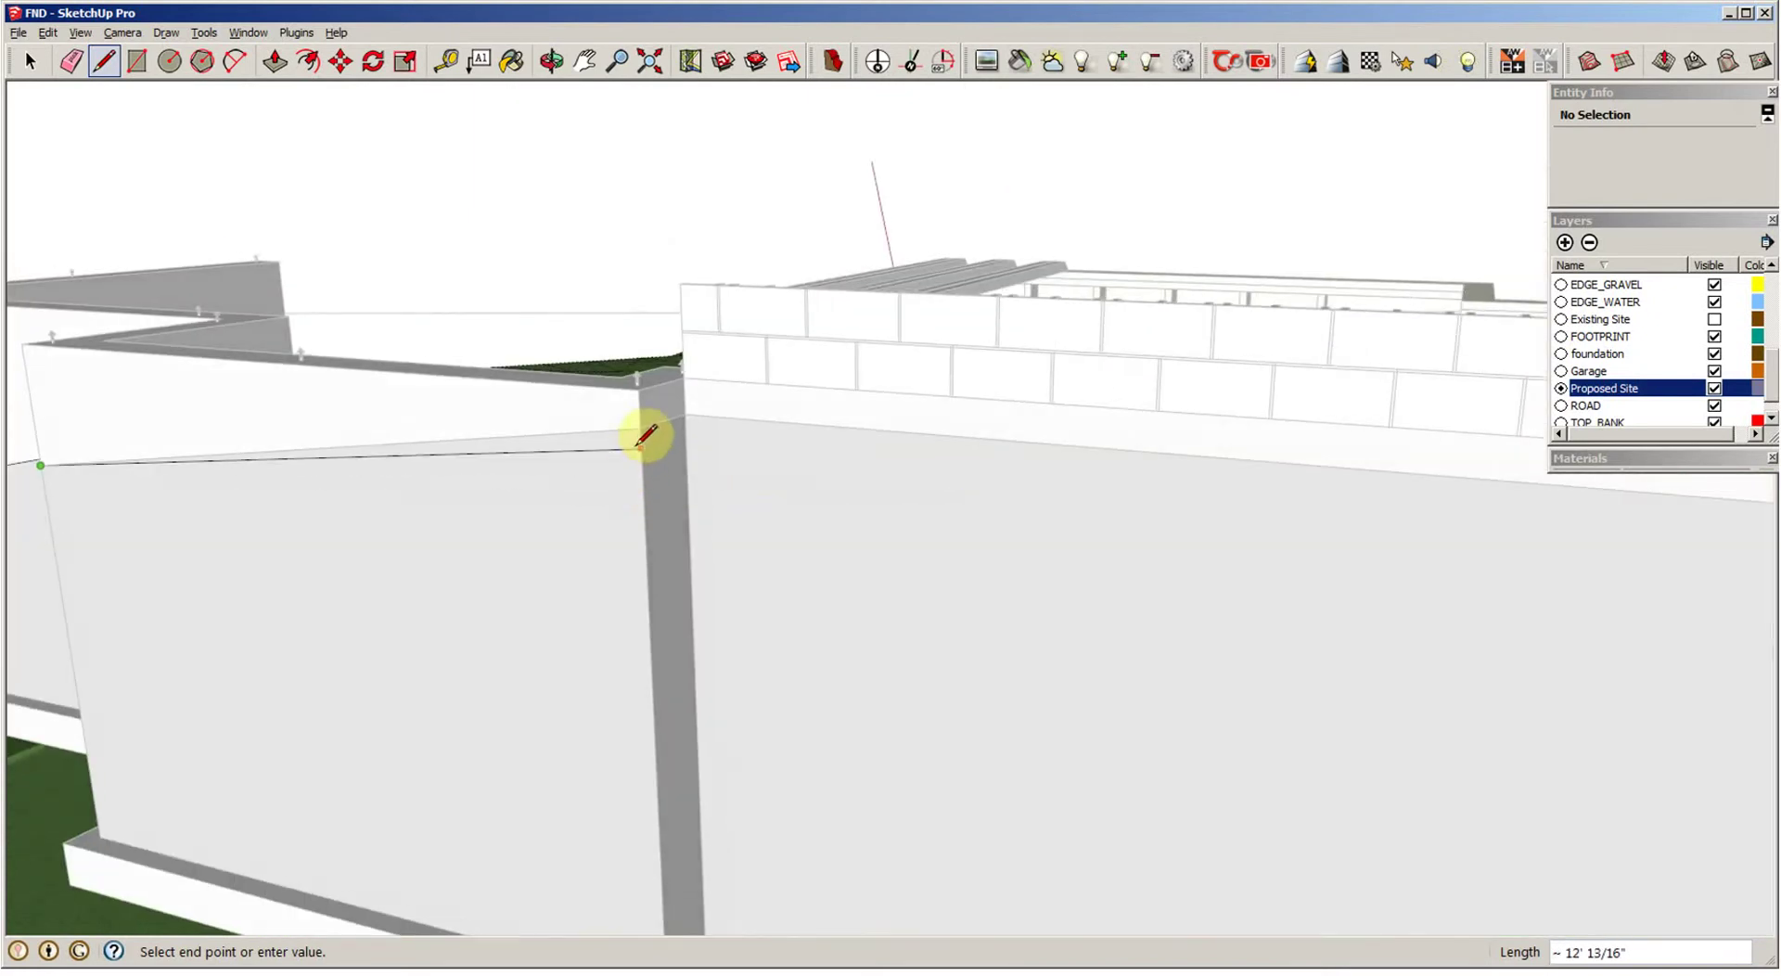
left_click(638, 408)
left_click(685, 380)
middle_click_drag(684, 380, 868, 533)
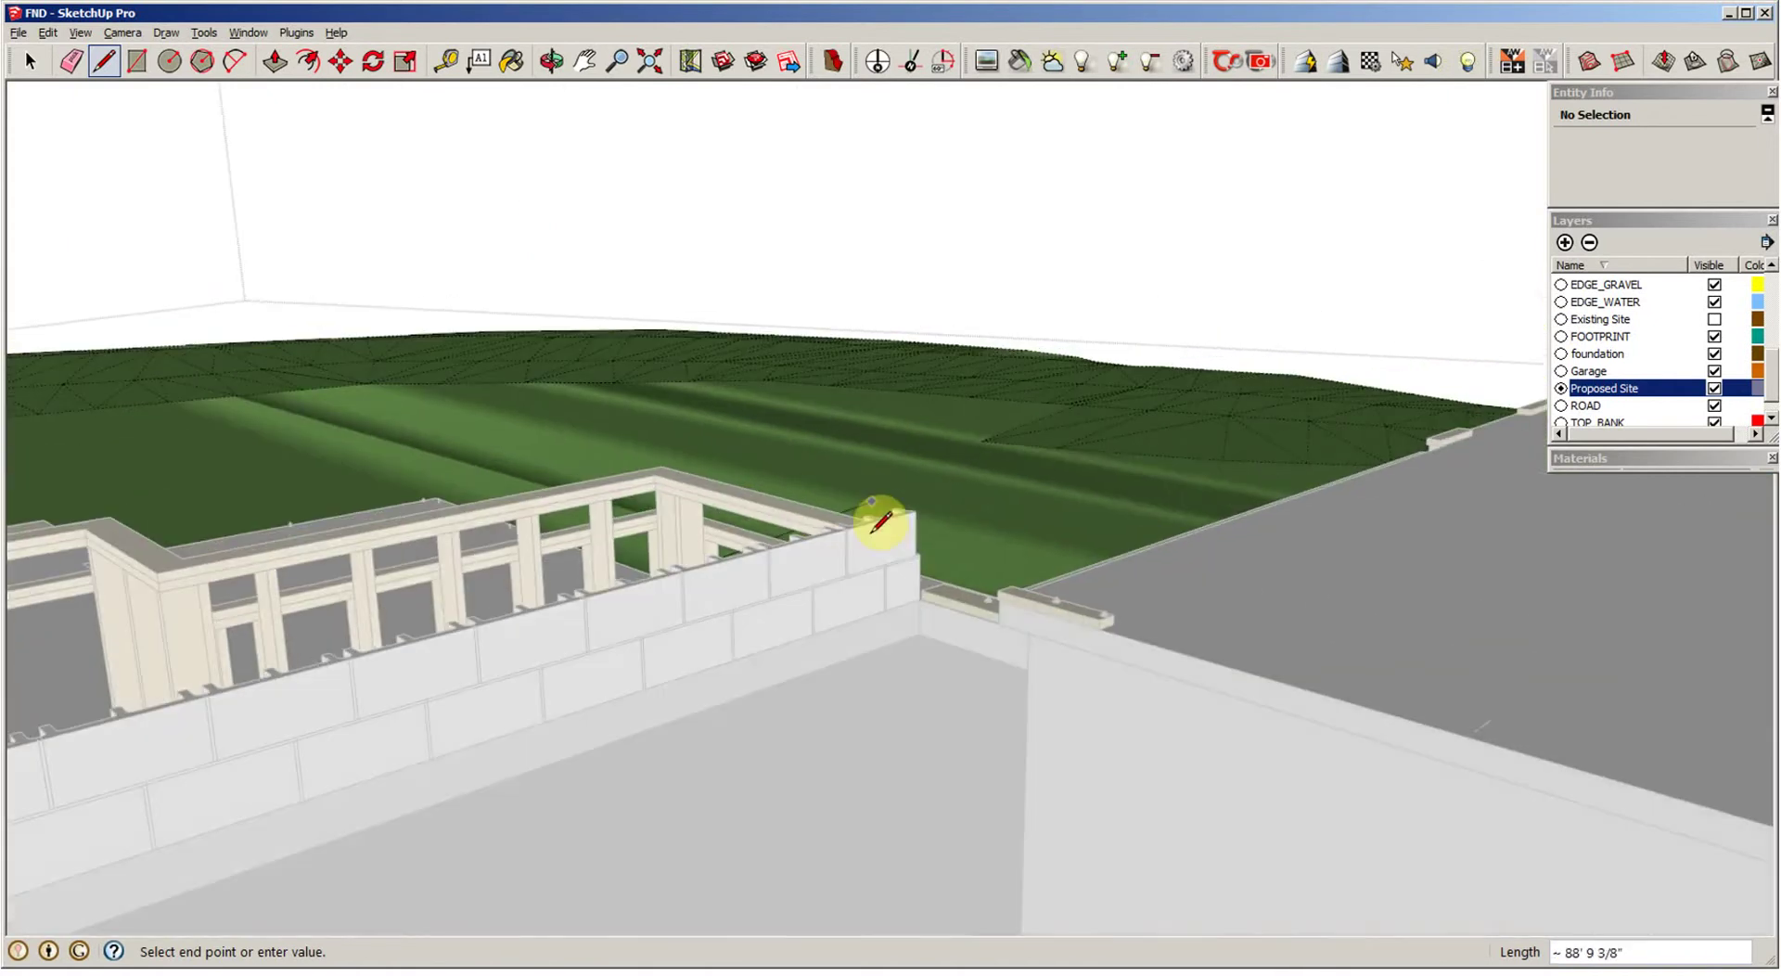
left_click(897, 594)
Step: Continue the line along the grade mark of the tall slab-topped wing and around the jog in its long wall
scroll(906, 602, "up", 8)
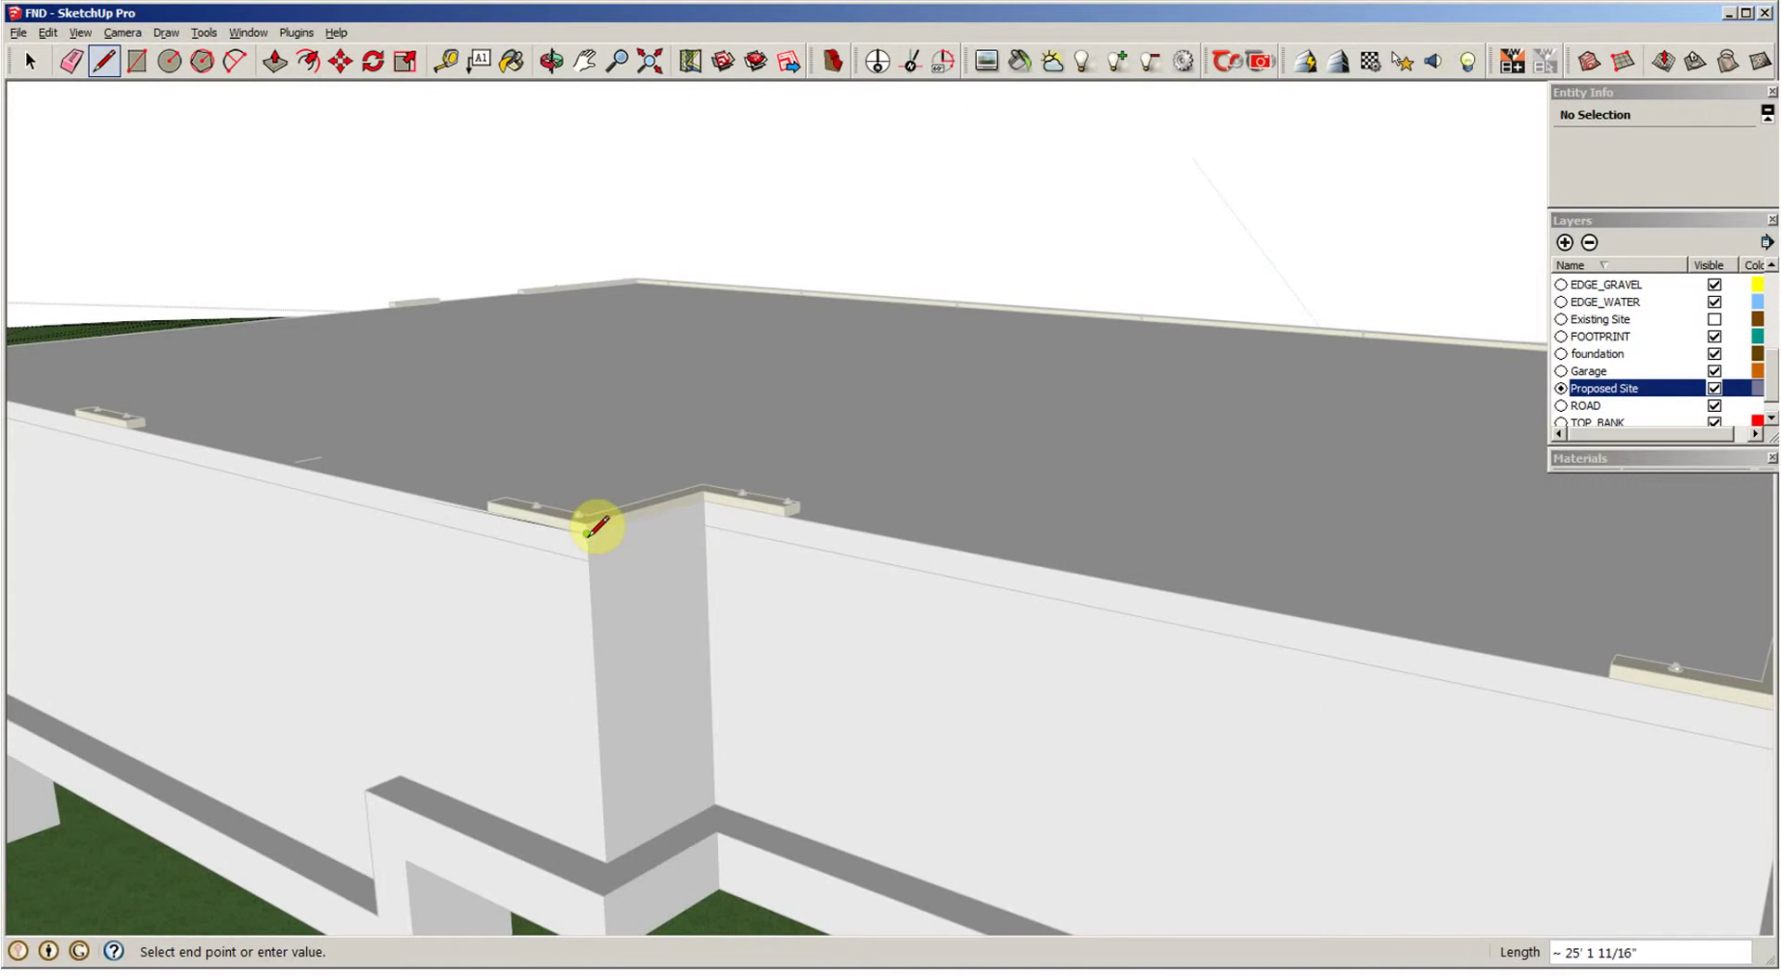
scroll(604, 552, "down", 6)
middle_click_drag(779, 582, 808, 581, "shift")
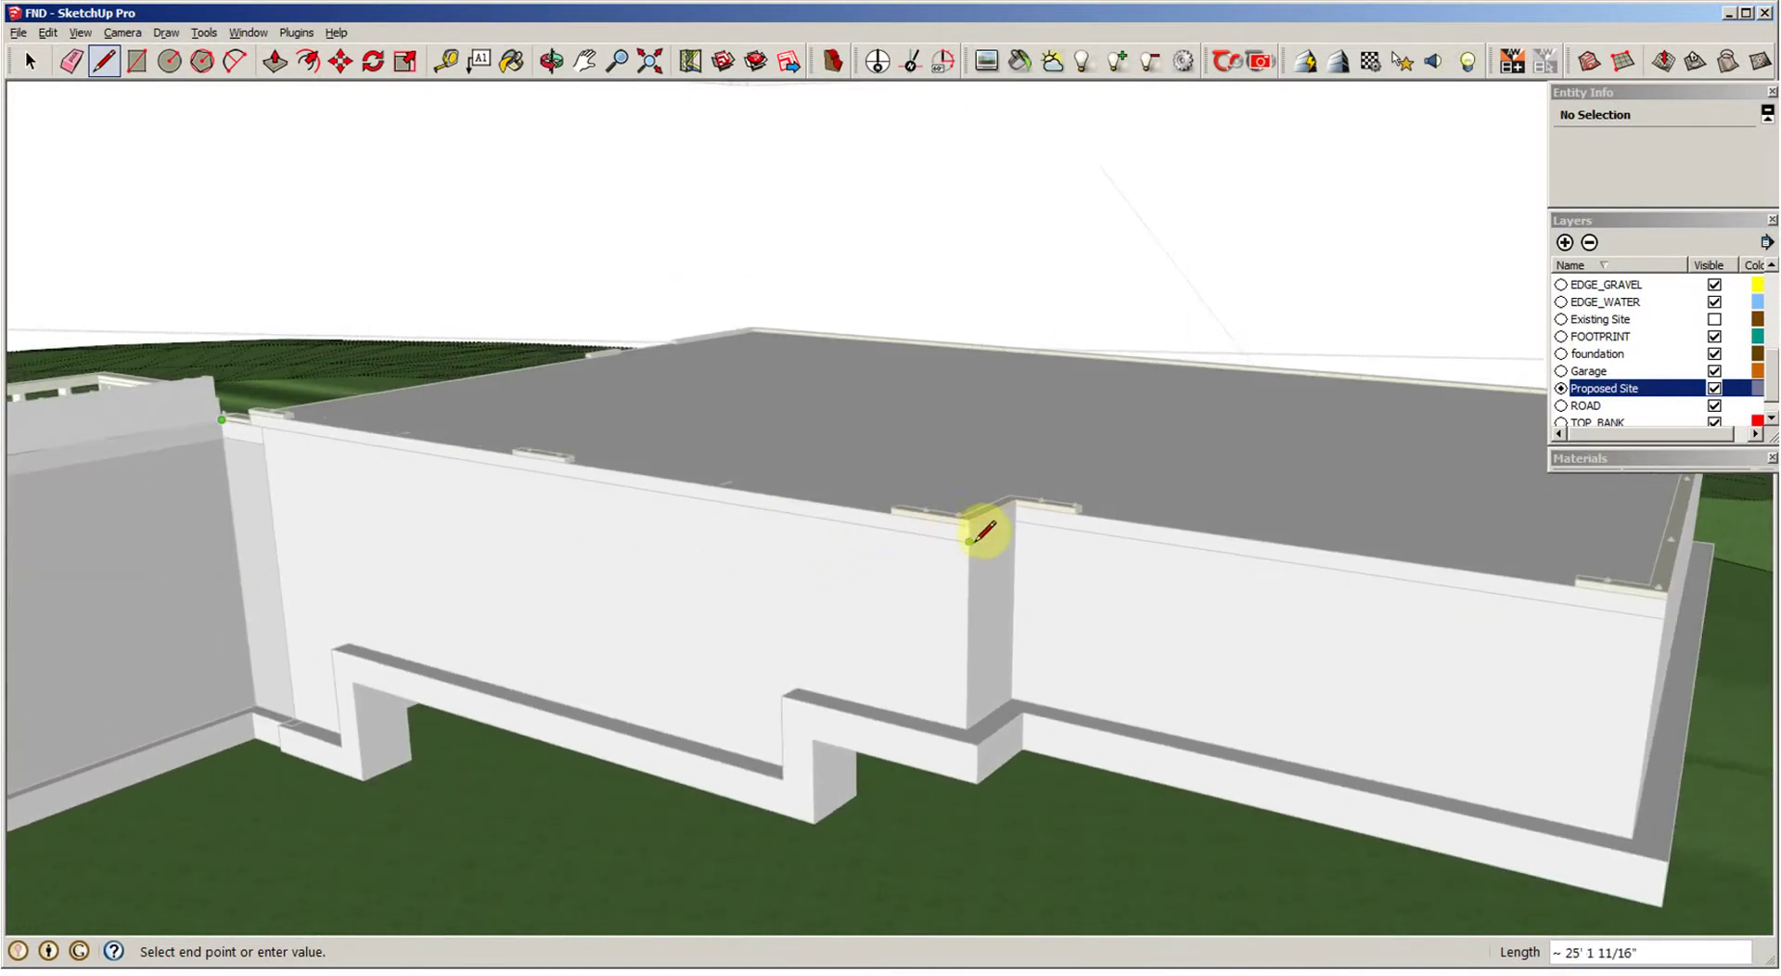
scroll(979, 536, "up", 2)
scroll(398, 565, "up", 6)
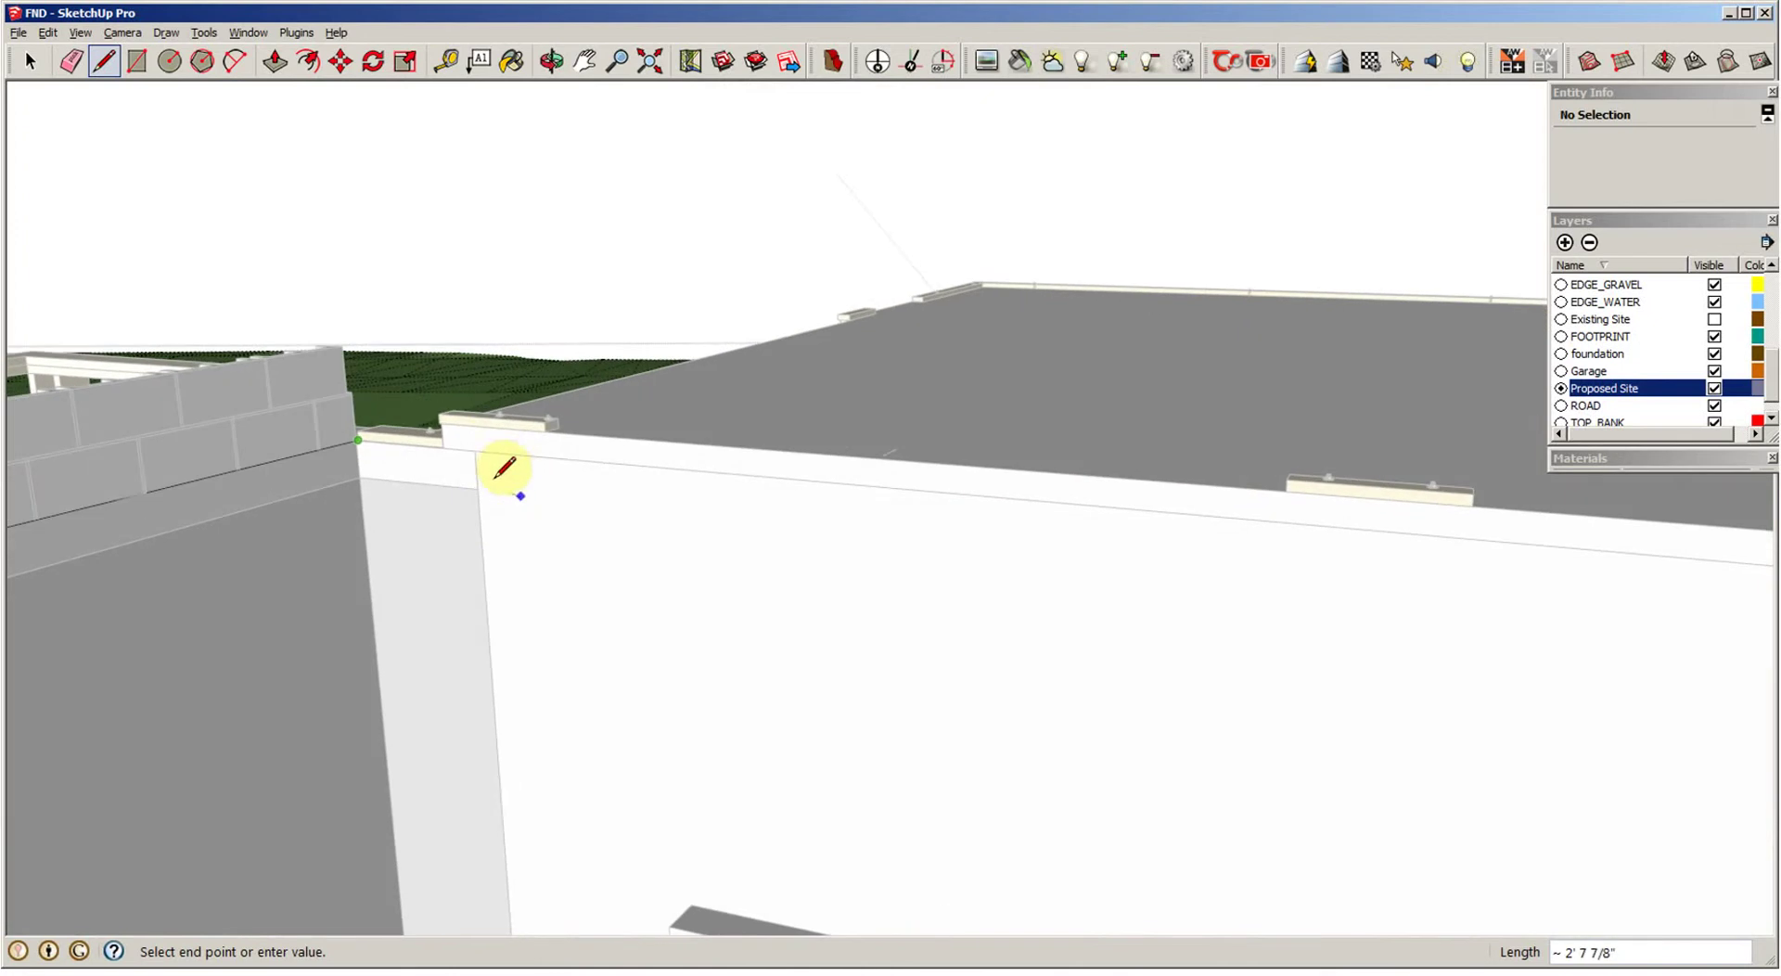
scroll(580, 459, "down", 3)
middle_click_drag(900, 450, 513, 464, "shift")
middle_click_drag(1094, 510, 649, 512, "shift")
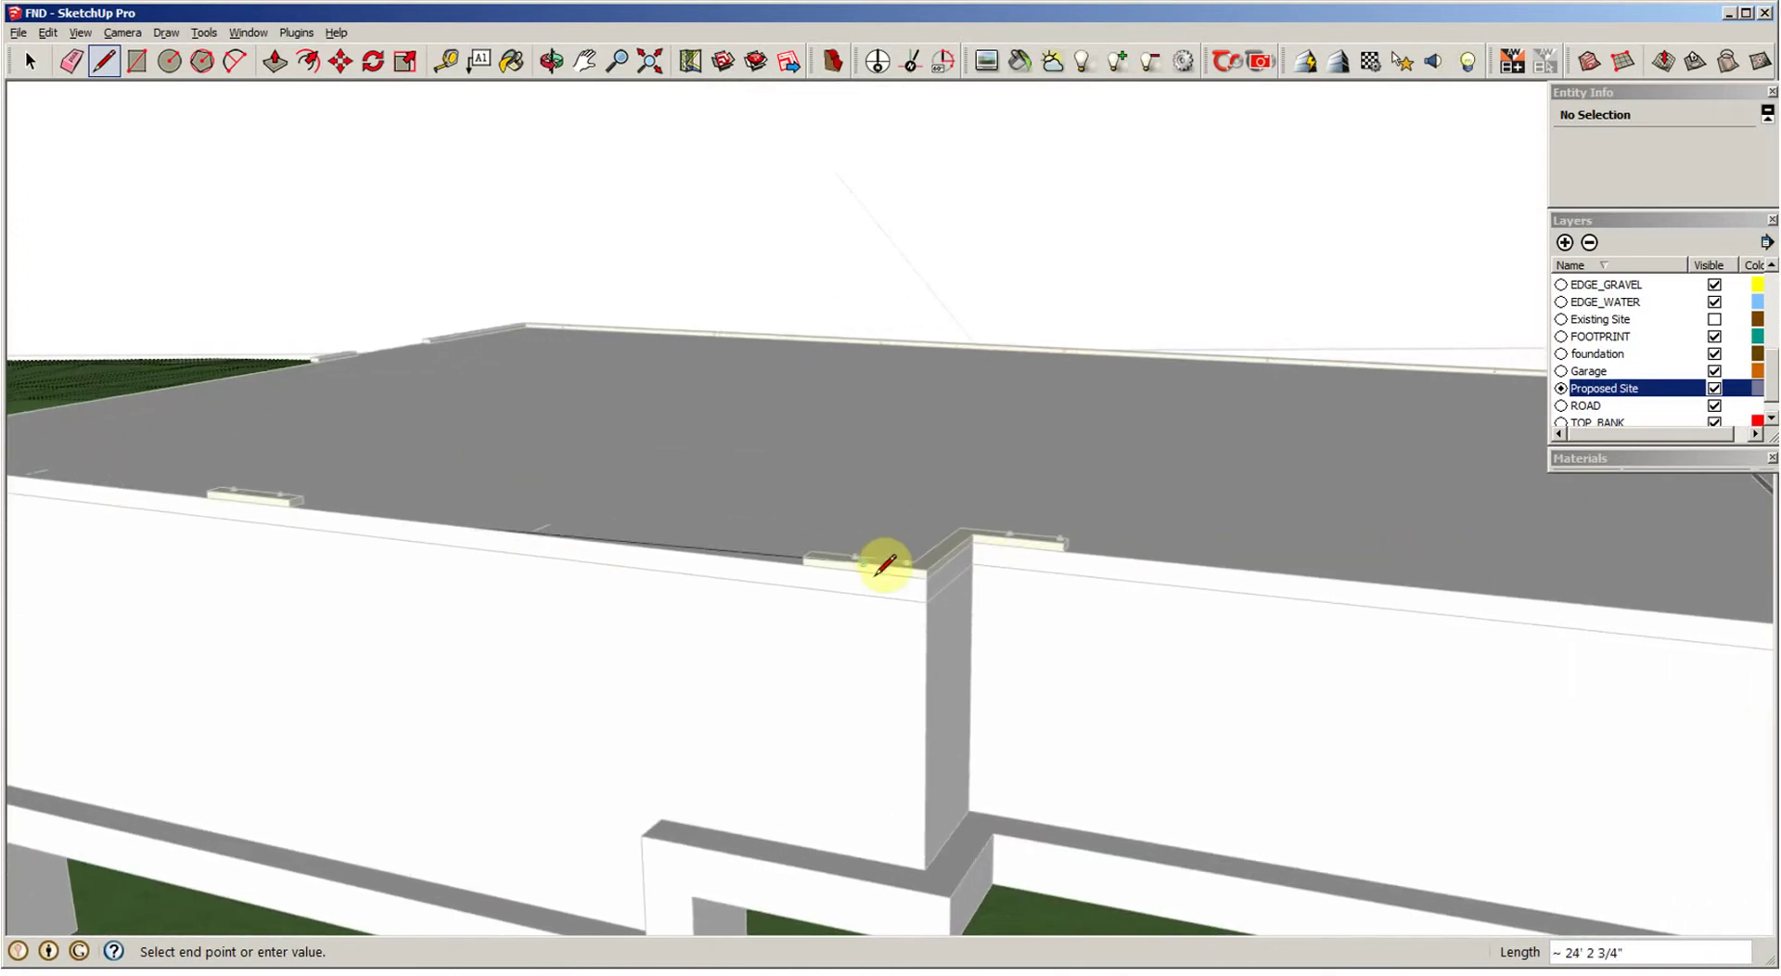
left_click(926, 601)
middle_click_drag(936, 603, 735, 553)
middle_click_drag(1076, 603, 806, 604, "shift")
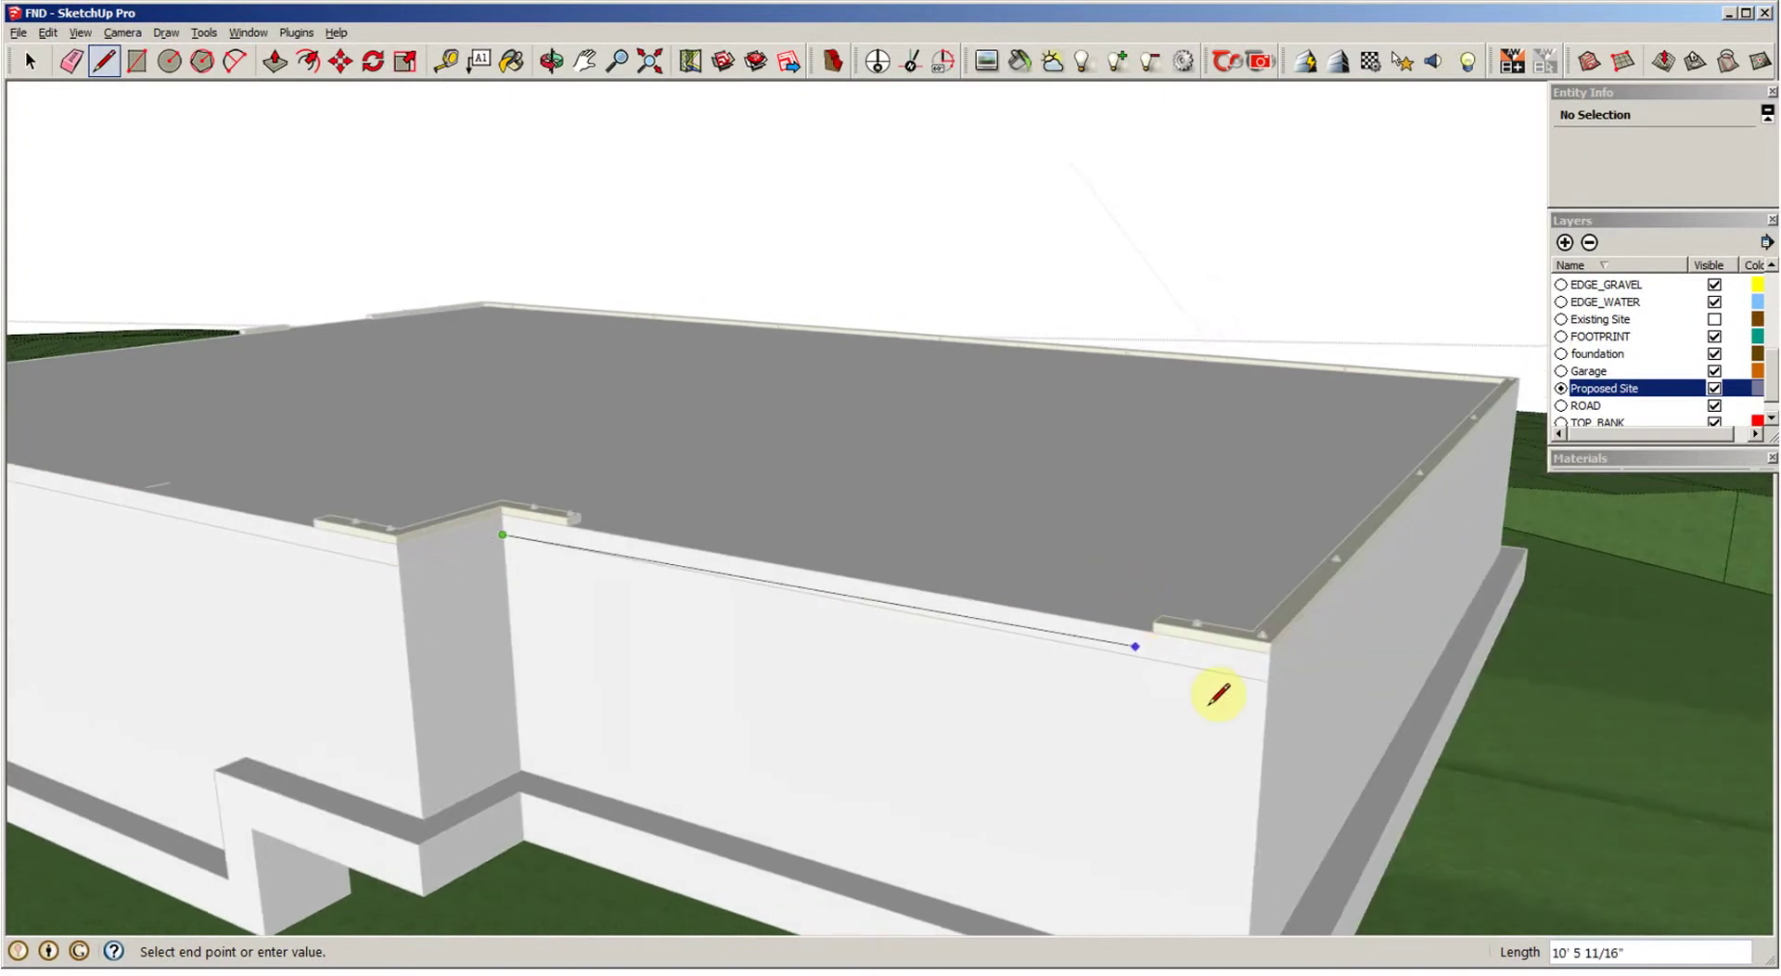
Step: Continue the line to the wing's outer corner and around its end wall, descending to the top of the first footing step
scroll(1265, 733, "down", 6)
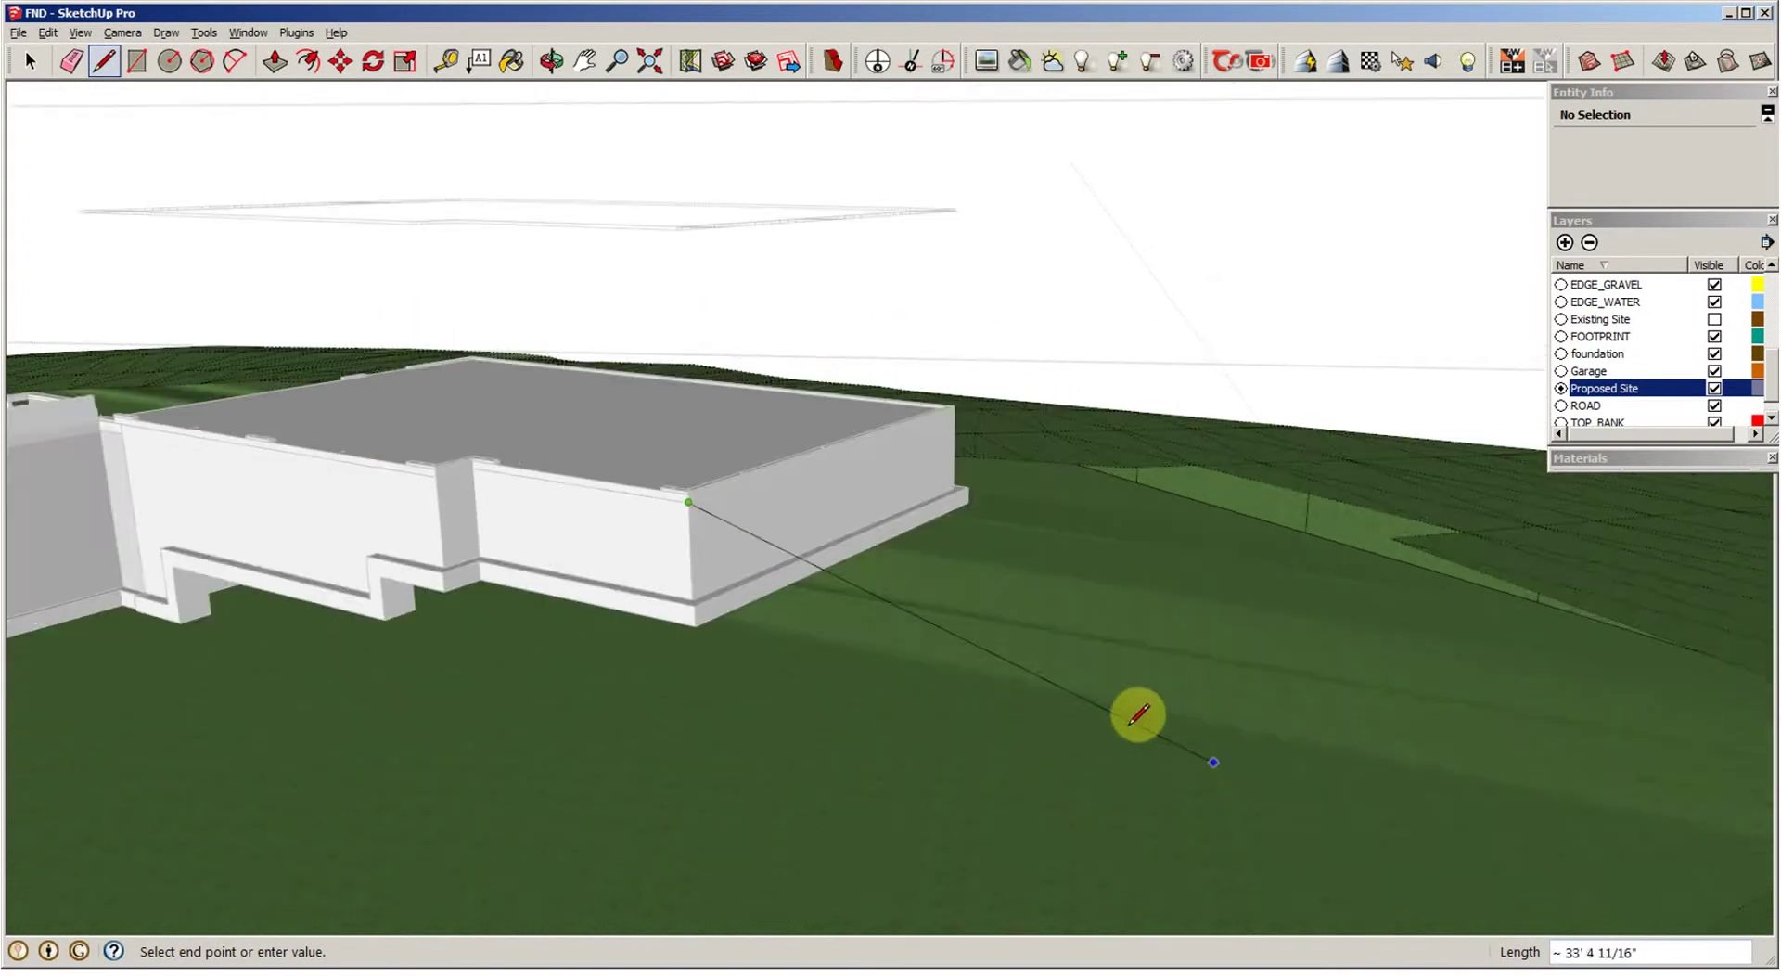
scroll(875, 513, "up", 4)
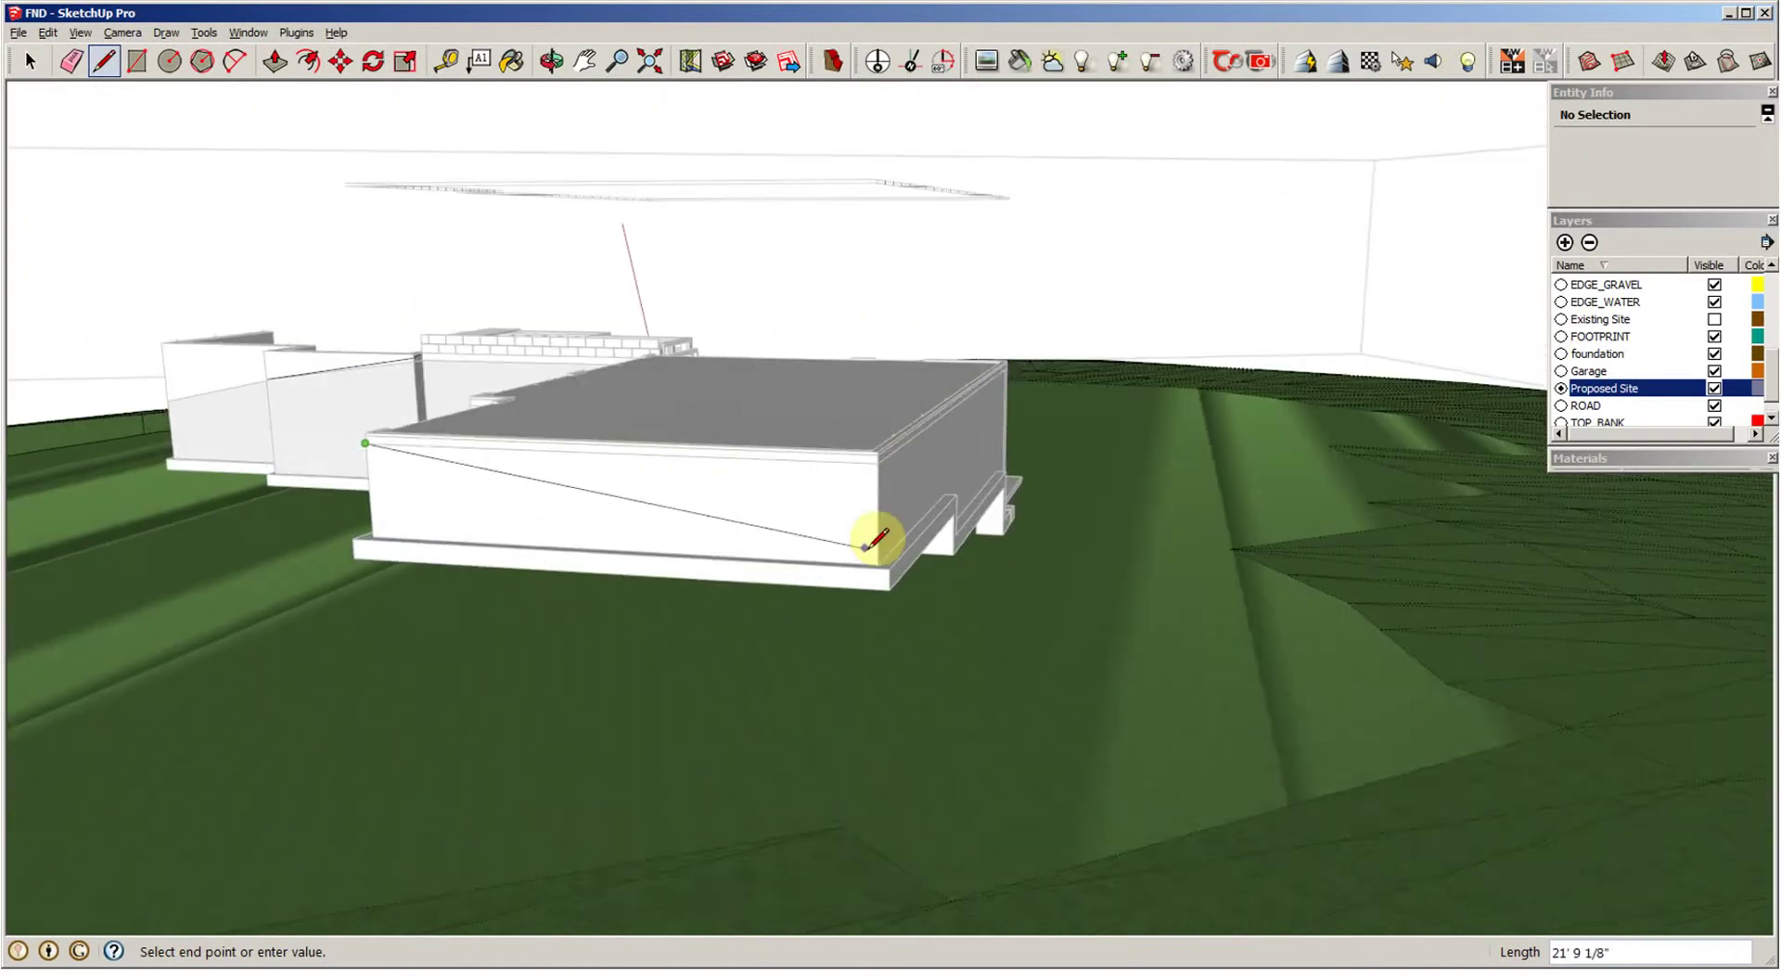
left_click(871, 516)
middle_click_drag(893, 536, 843, 548)
left_click(814, 556)
Step: Draw the grade line down past the second footing step and the vertical wall mark to the wall's bottom corner
middle_click_drag(1681, 855, 956, 506)
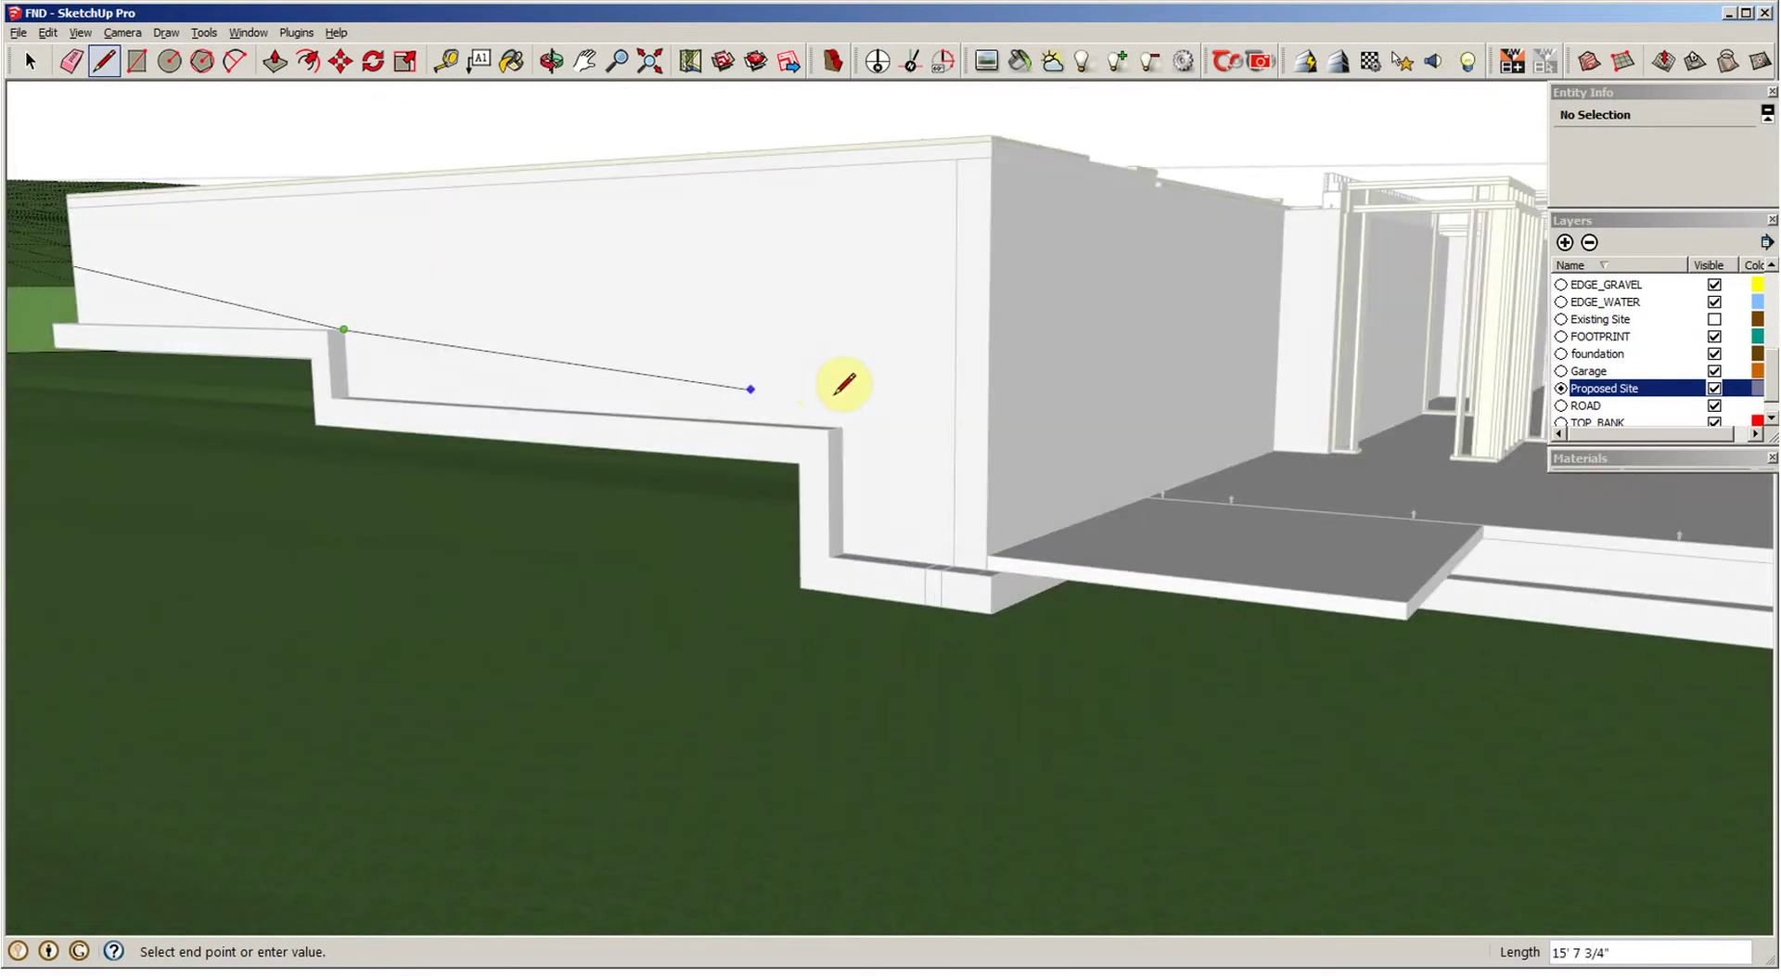
left_click(842, 426)
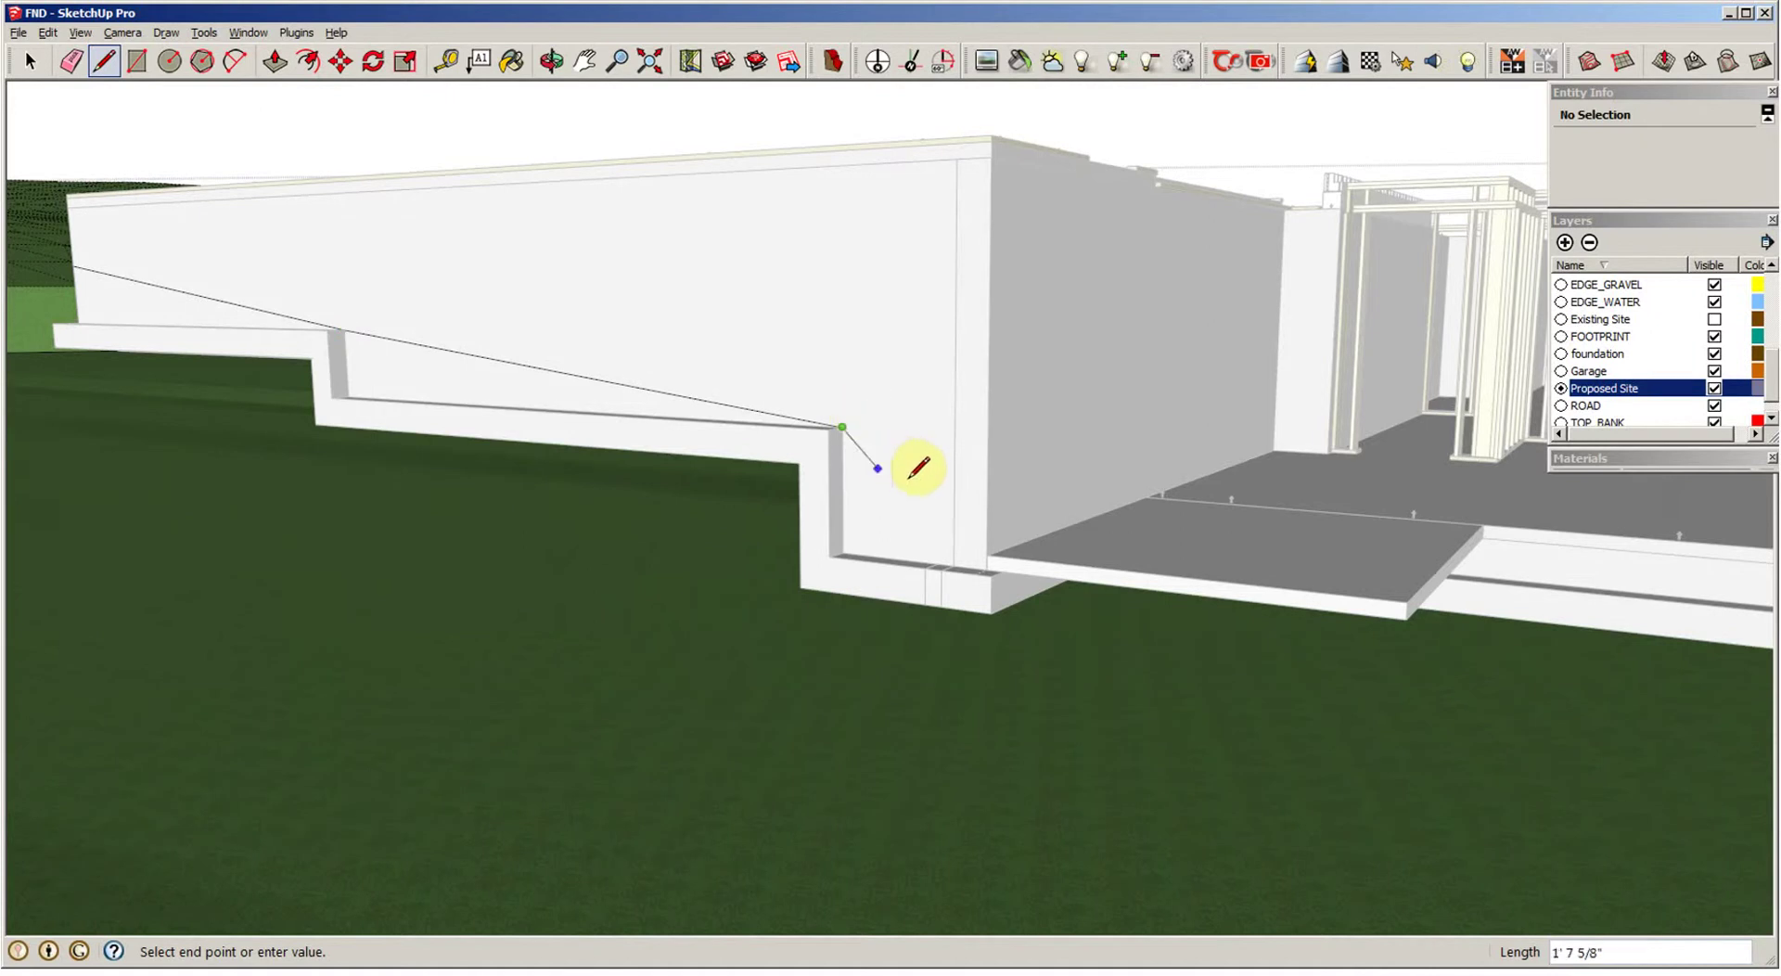
middle_click_drag(971, 498, 954, 489)
left_click(948, 505)
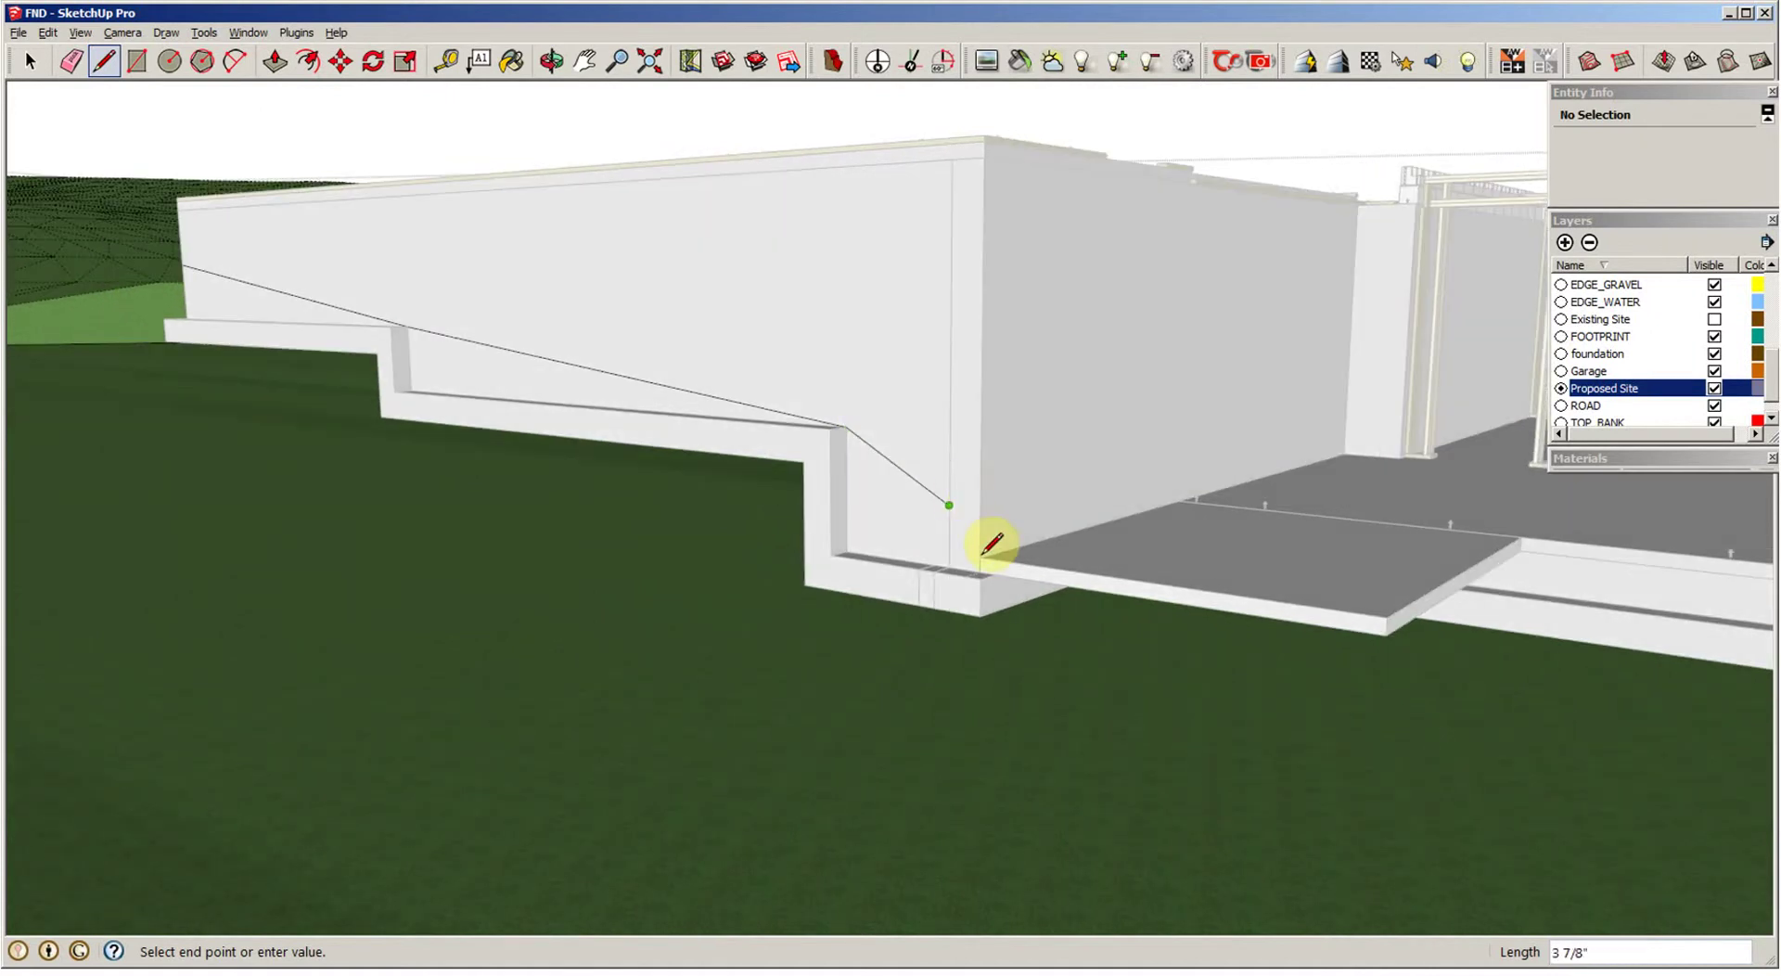
left_click(980, 572)
Step: Trace the line from the wall's bottom corner along the lower edges of the thin projecting slab to the low wall
scroll(989, 558, "up", 3)
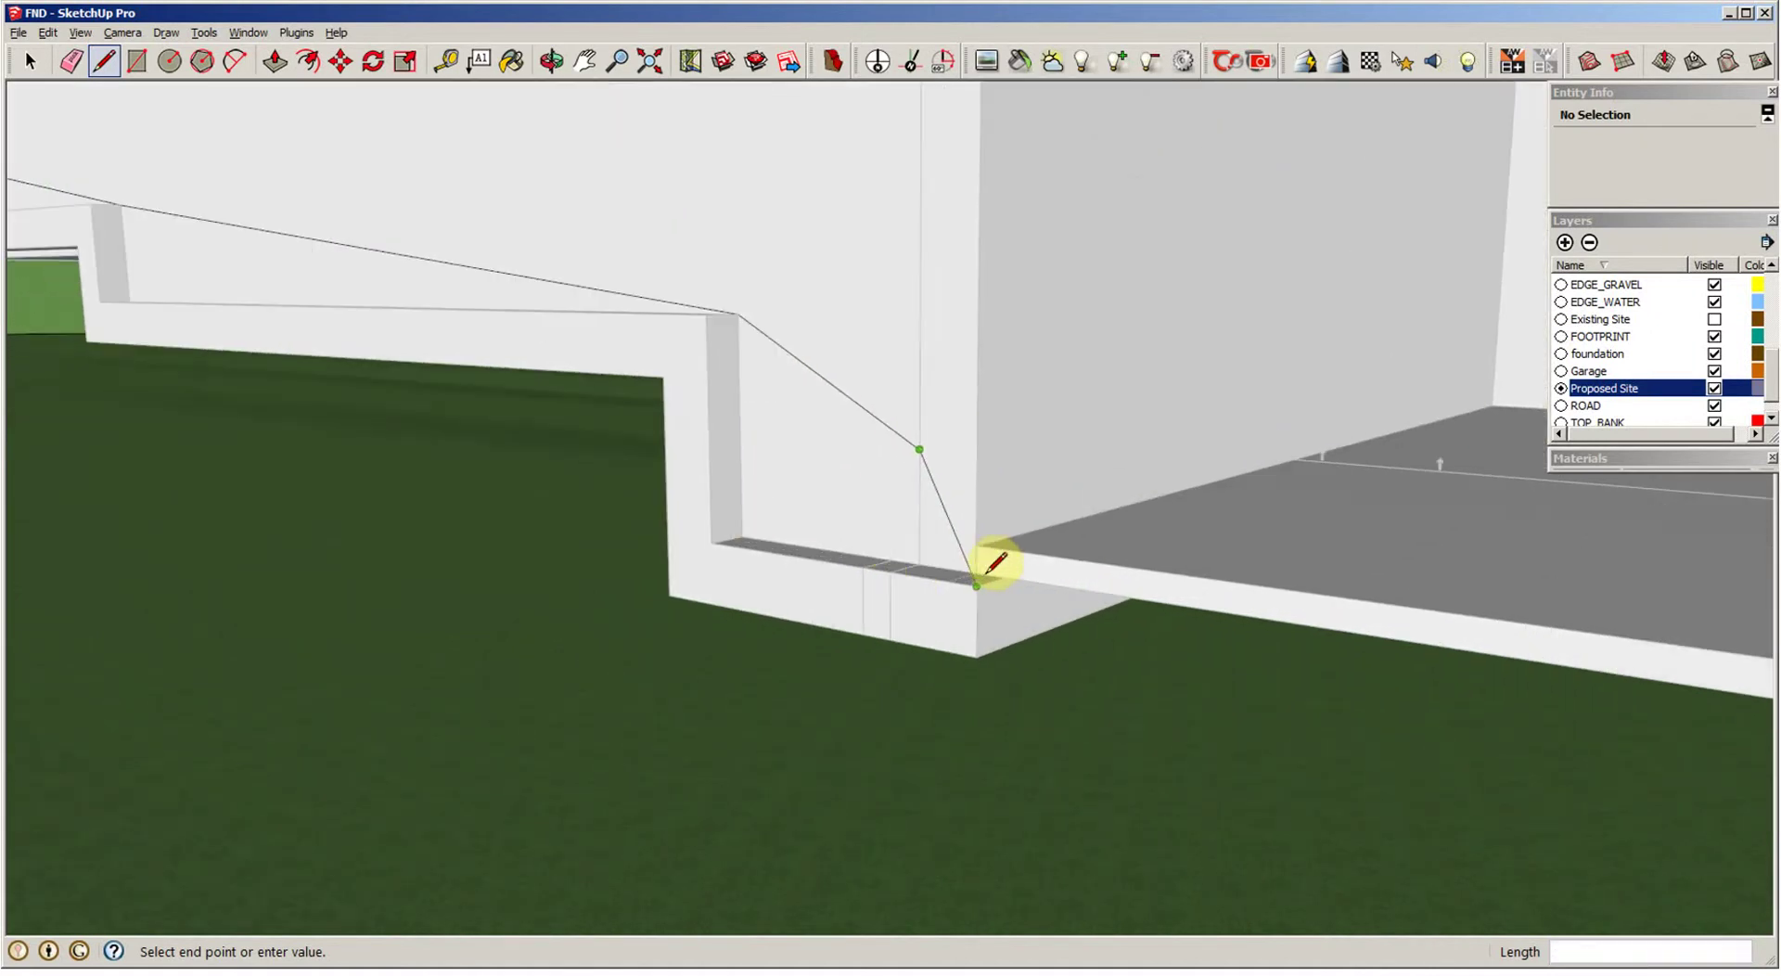
left_click(978, 570)
scroll(980, 568, "down", 5)
left_click(817, 490)
scroll(894, 499, "up", 3)
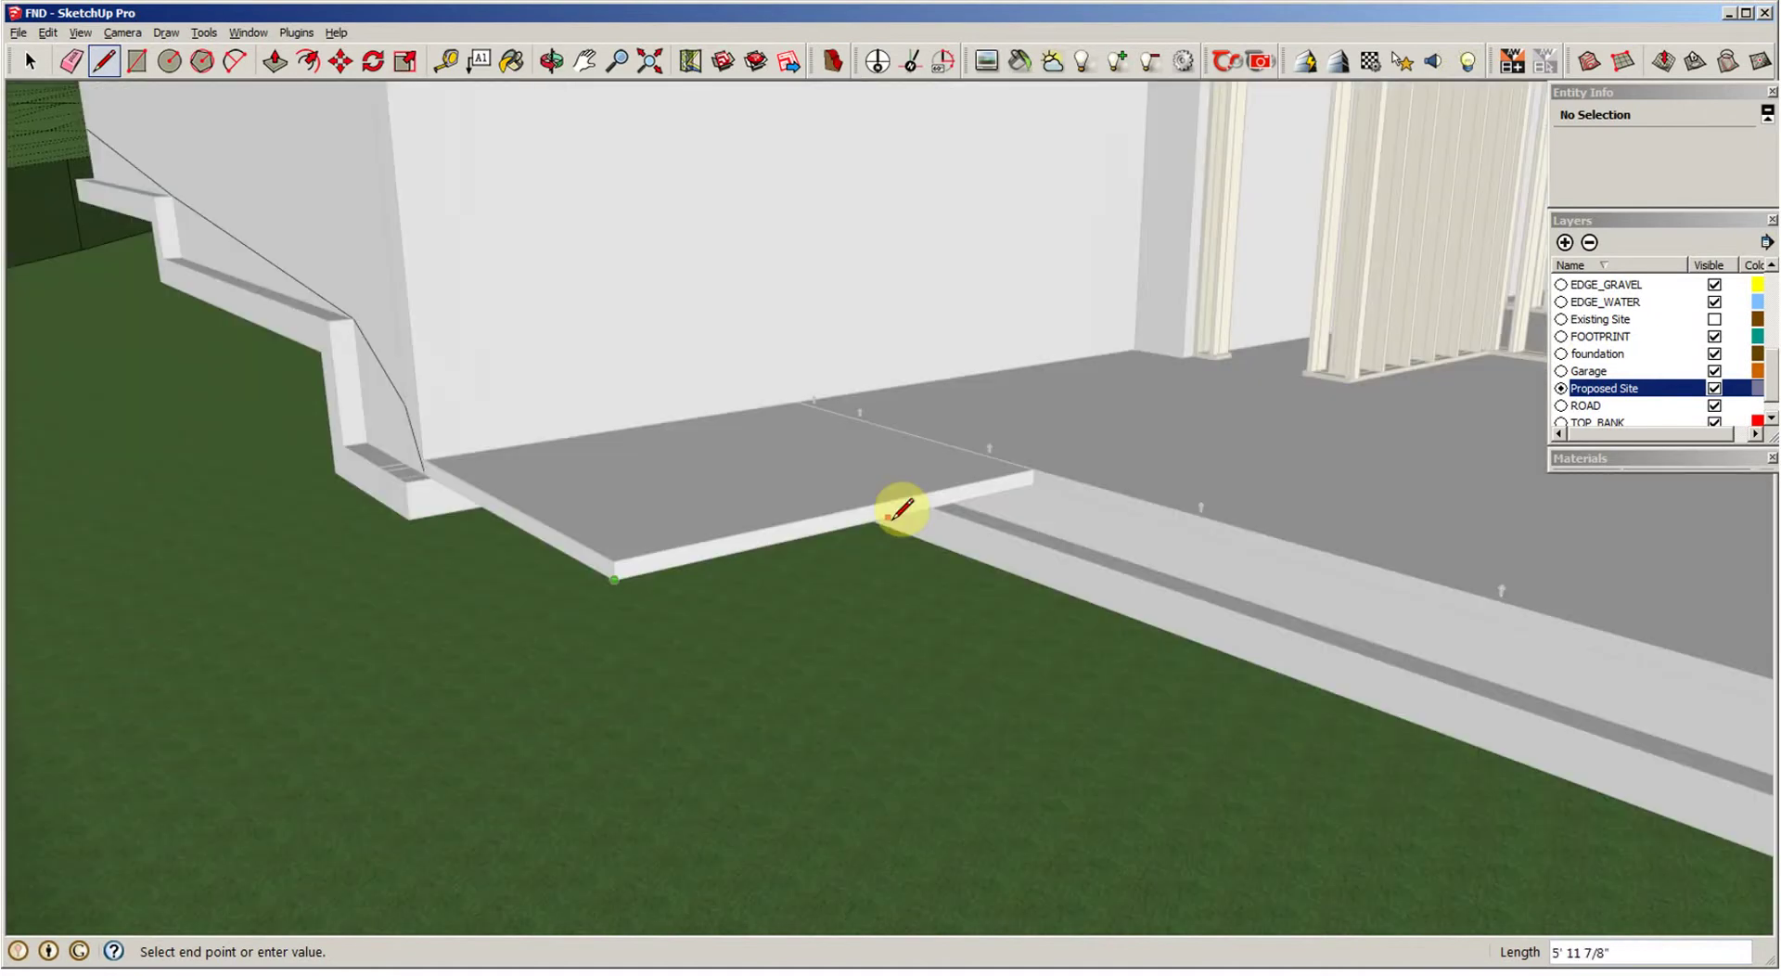
scroll(983, 504, "up", 1)
left_click(1038, 483)
Step: Continue the line along the low wall's grade mark and around the rectangular projecting slab to the angled recess
middle_click_drag(1048, 501, 1133, 386)
left_click(1086, 382)
middle_click_drag(1334, 498, 958, 717)
left_click(822, 541)
middle_click_drag(1104, 667, 1110, 532)
left_click(1044, 507)
left_click(1216, 553)
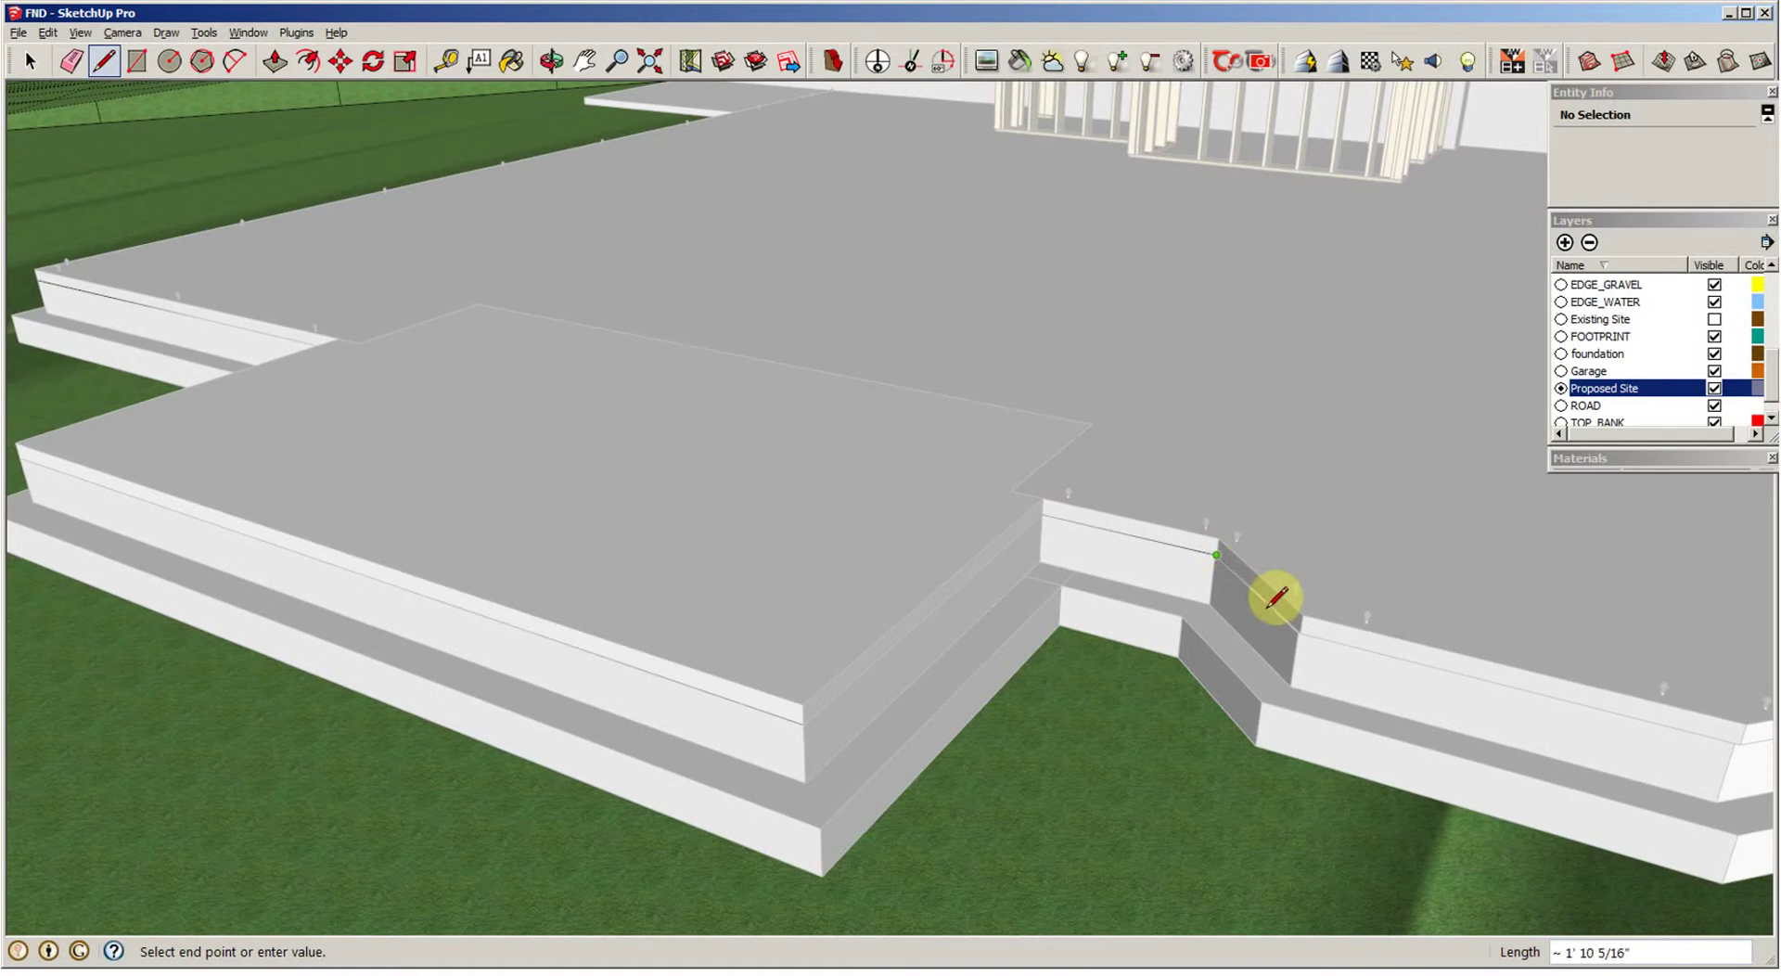
Step: Close the grade line by tracing the angled walls of the bay to the low wall's outer corner
left_click(1300, 633)
middle_click_drag(1324, 639, 918, 656)
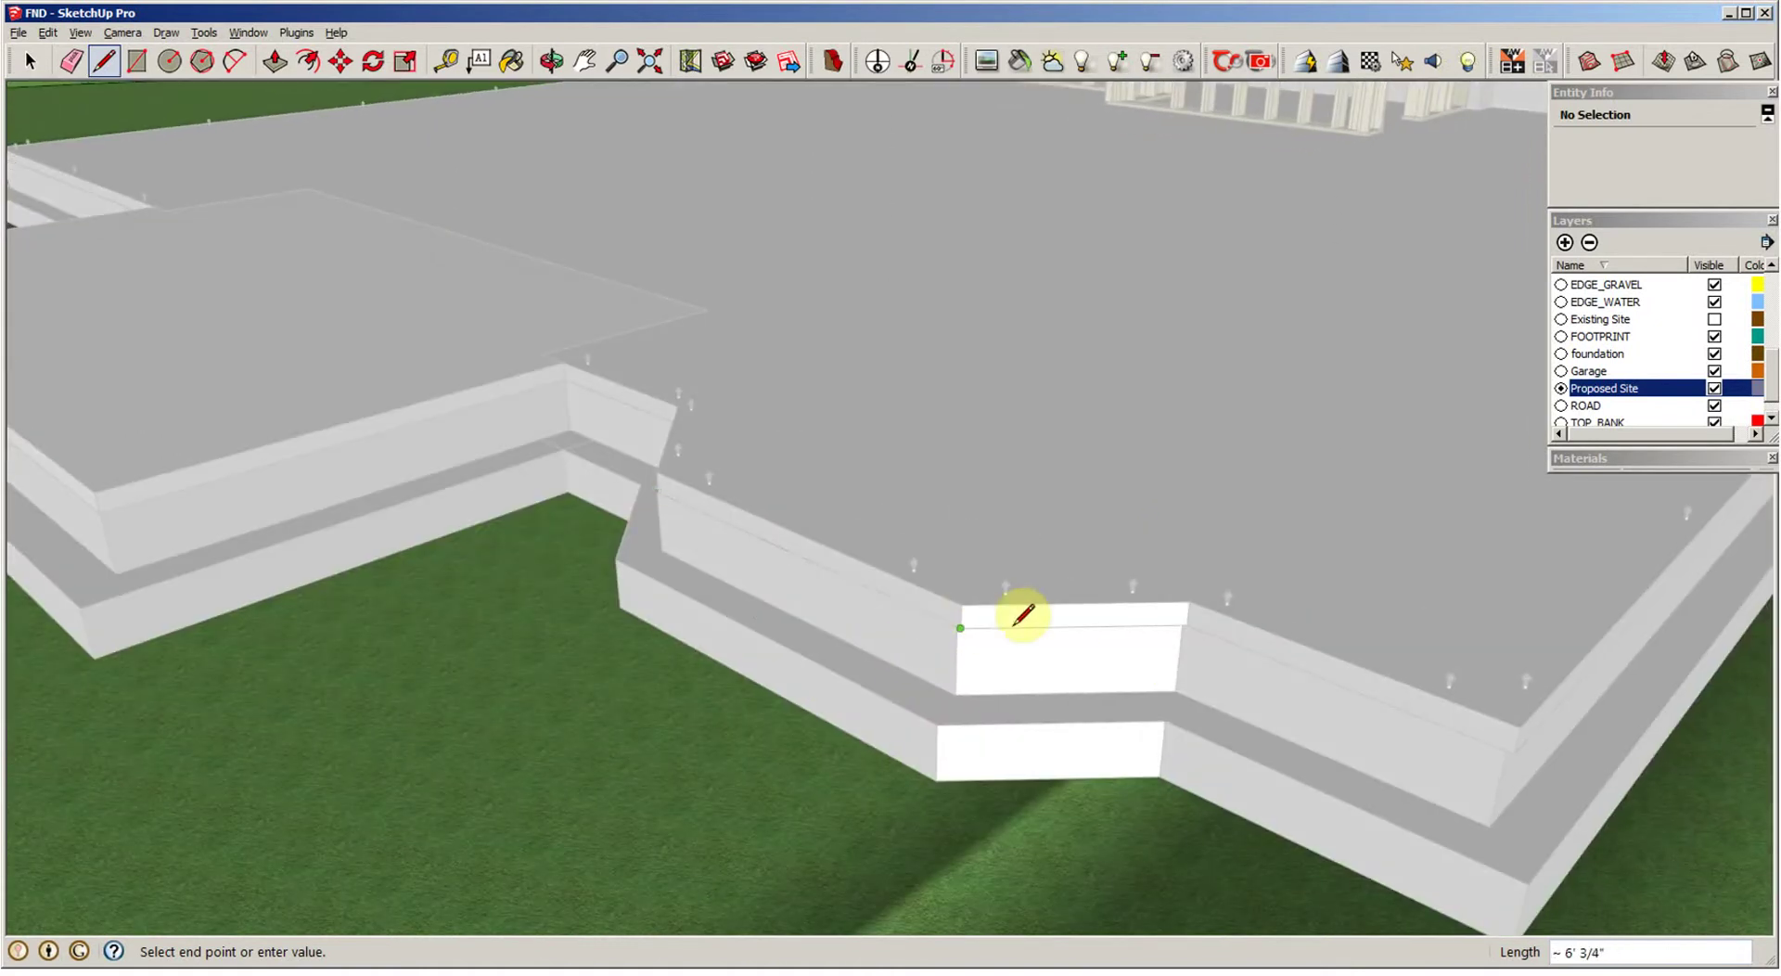
left_click(961, 628)
left_click(1178, 627)
middle_click_drag(1194, 677, 1165, 668)
scroll(1065, 621, "down", 5)
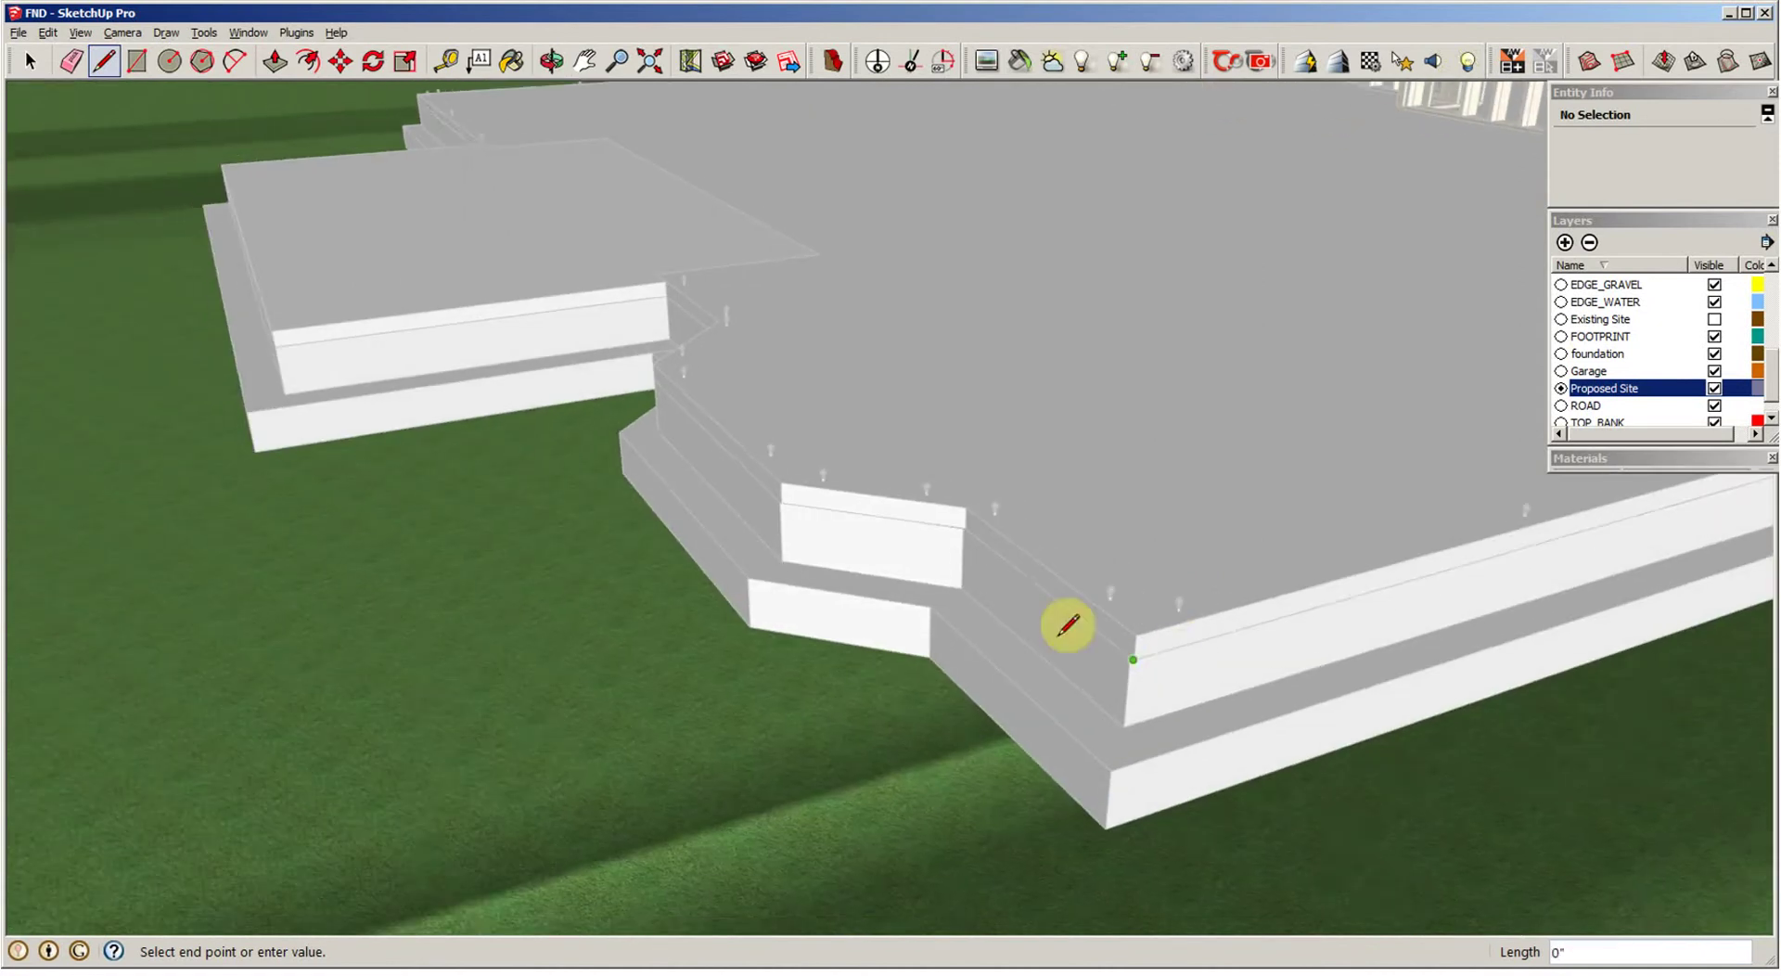
middle_click_drag(1065, 622, 937, 593)
key("space")
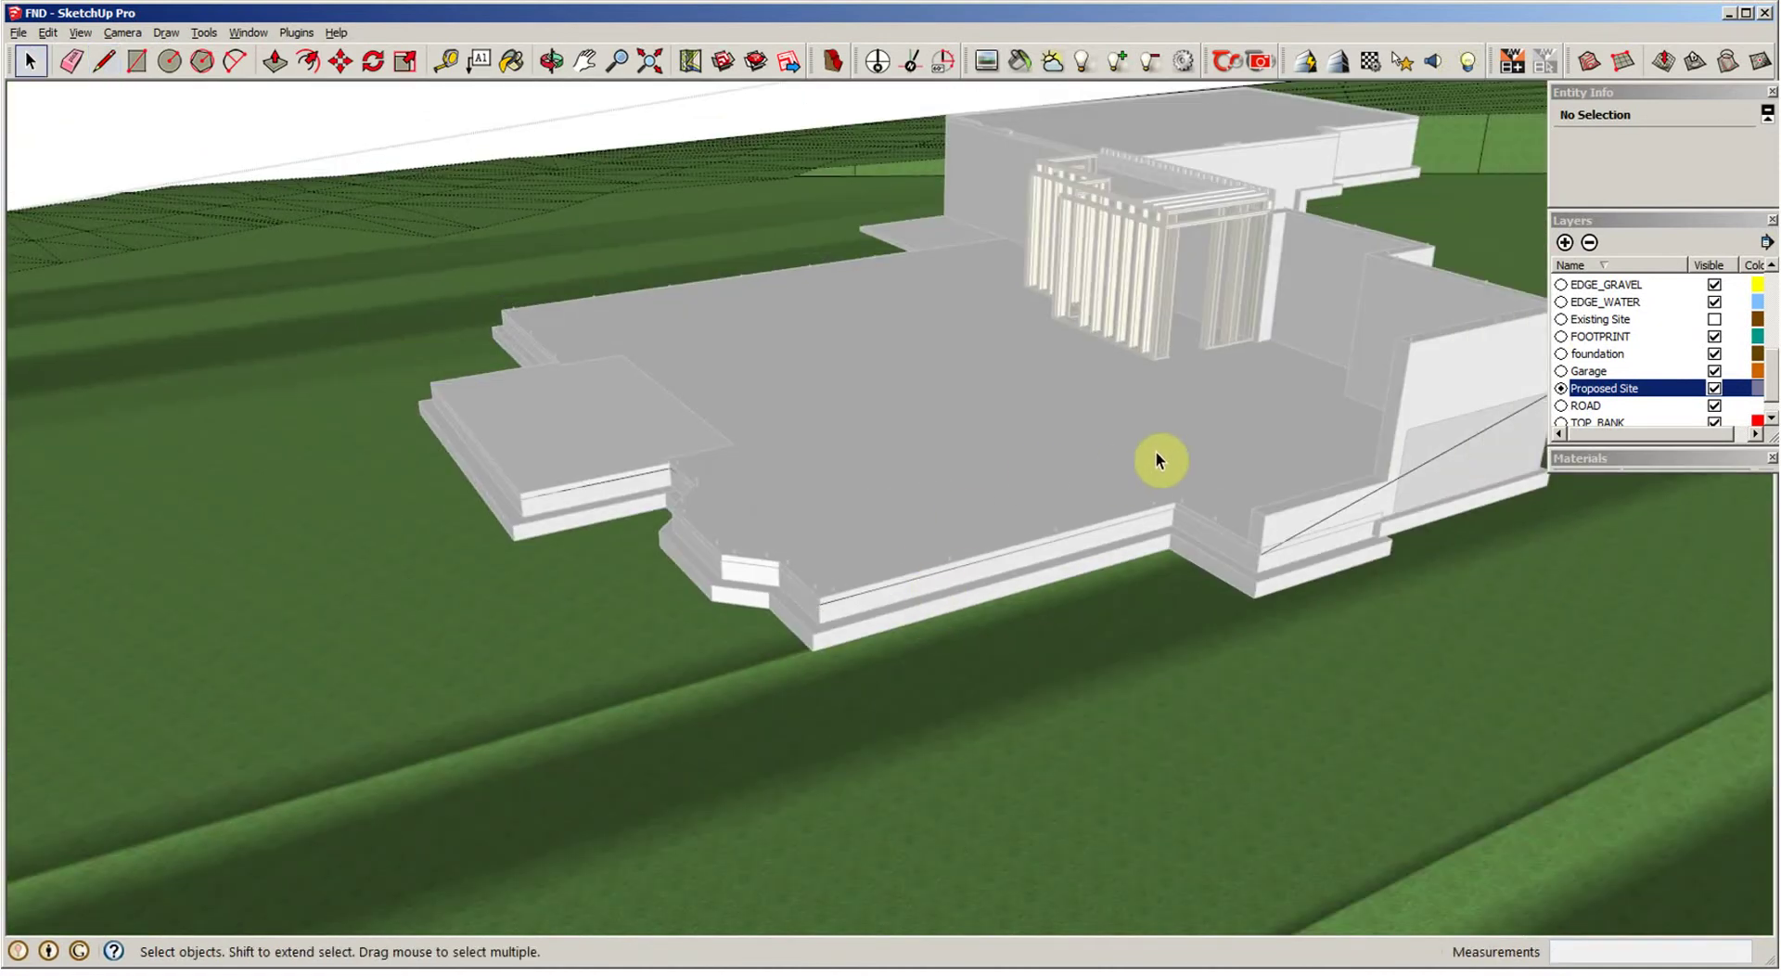
Step: Hide the foundation layer to expose the traced grade line over the cleared terrain
scroll(1170, 448, "down", 4)
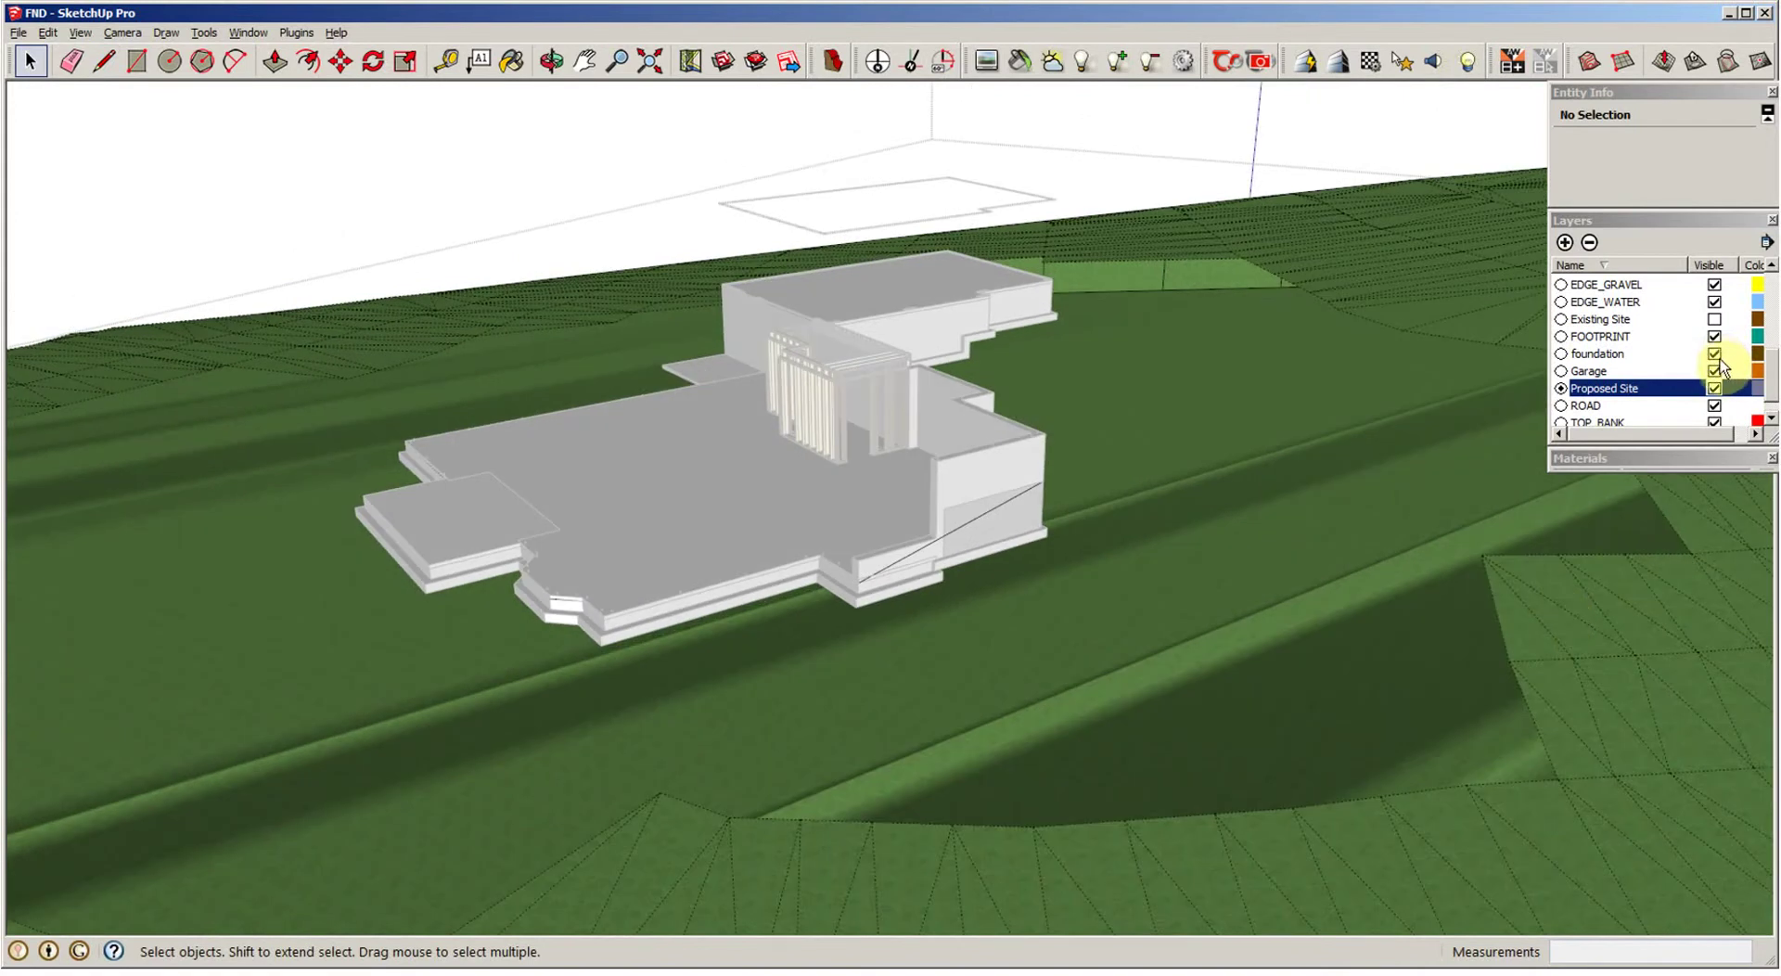
left_click(1714, 353)
scroll(992, 586, "up", 5)
middle_click_drag(992, 586, 1143, 630)
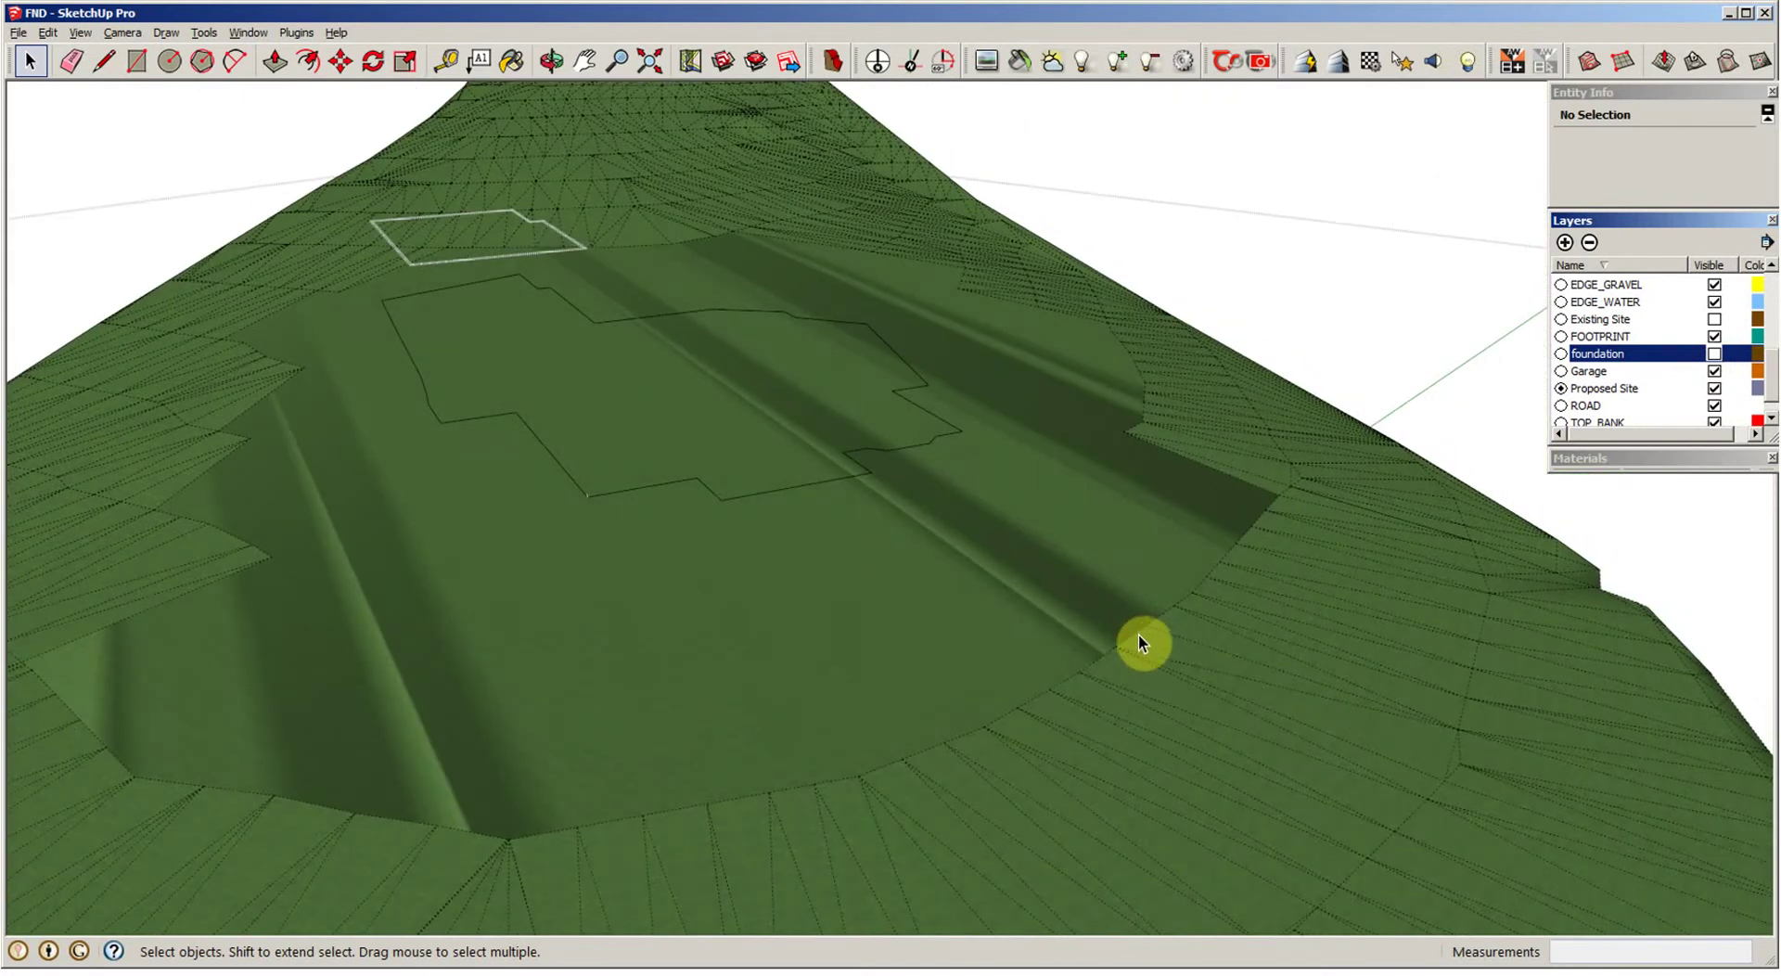
Step: Select all connected edges of the traced grade line
left_click(1103, 614)
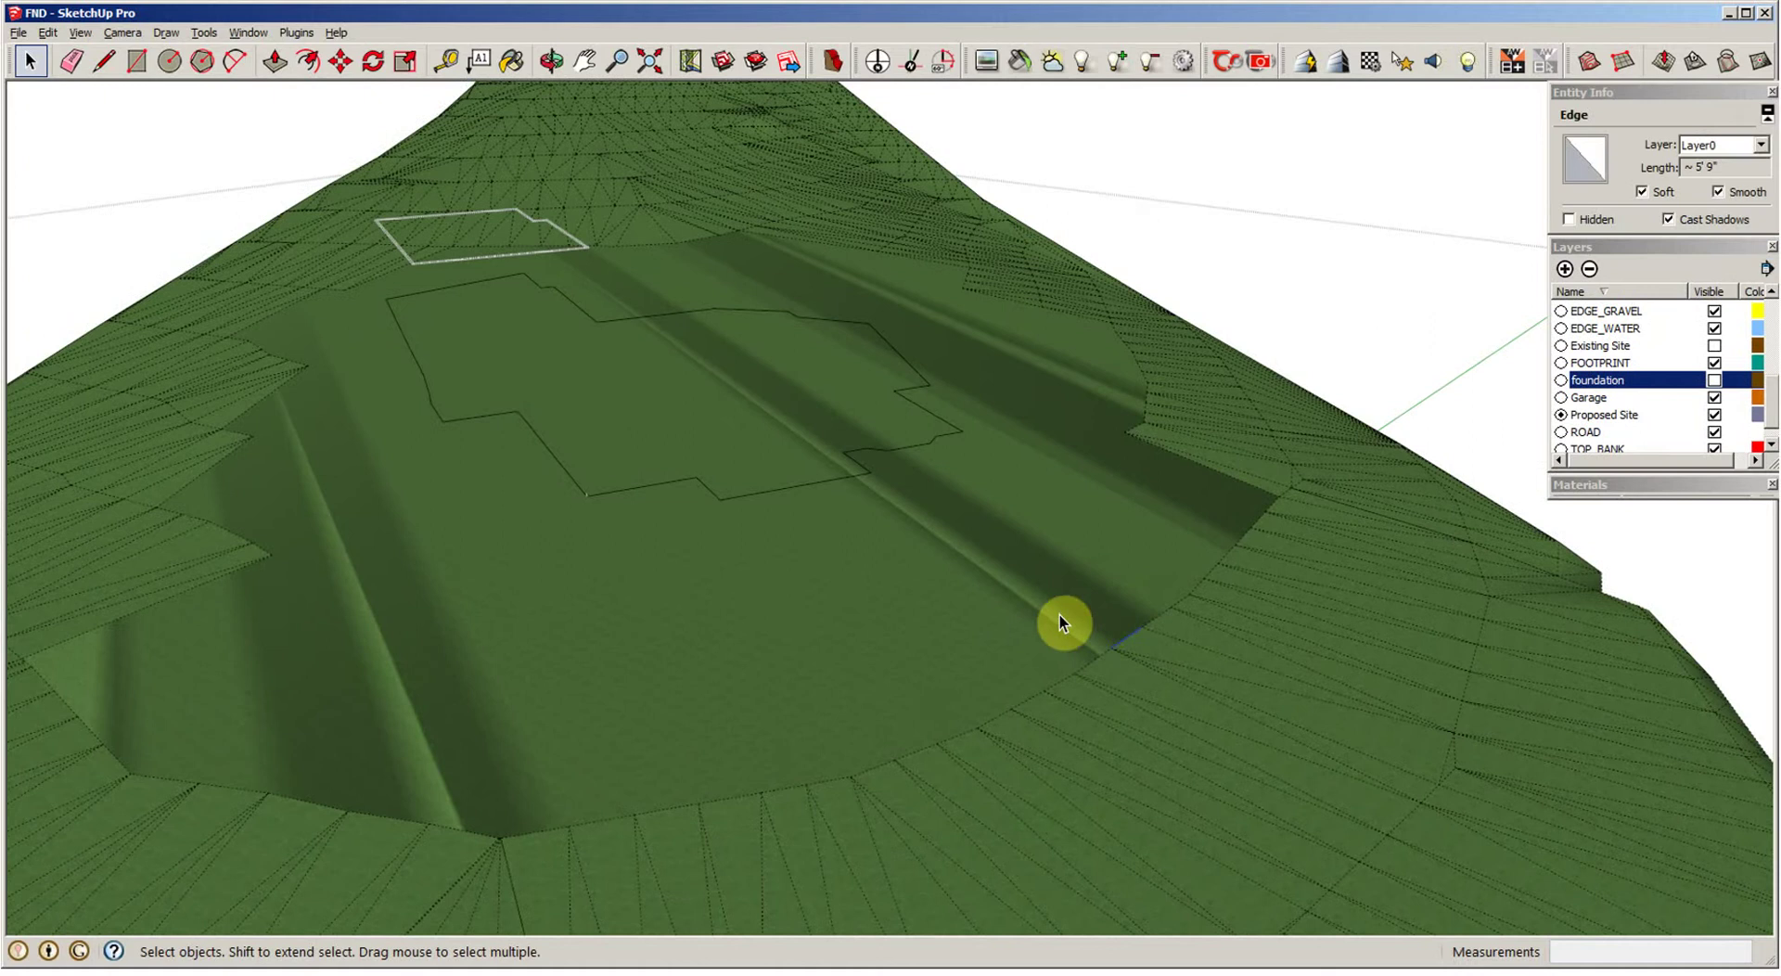
middle_click_drag(1059, 614, 864, 529)
middle_click_drag(1187, 436, 983, 482)
middle_click_drag(558, 437, 702, 509)
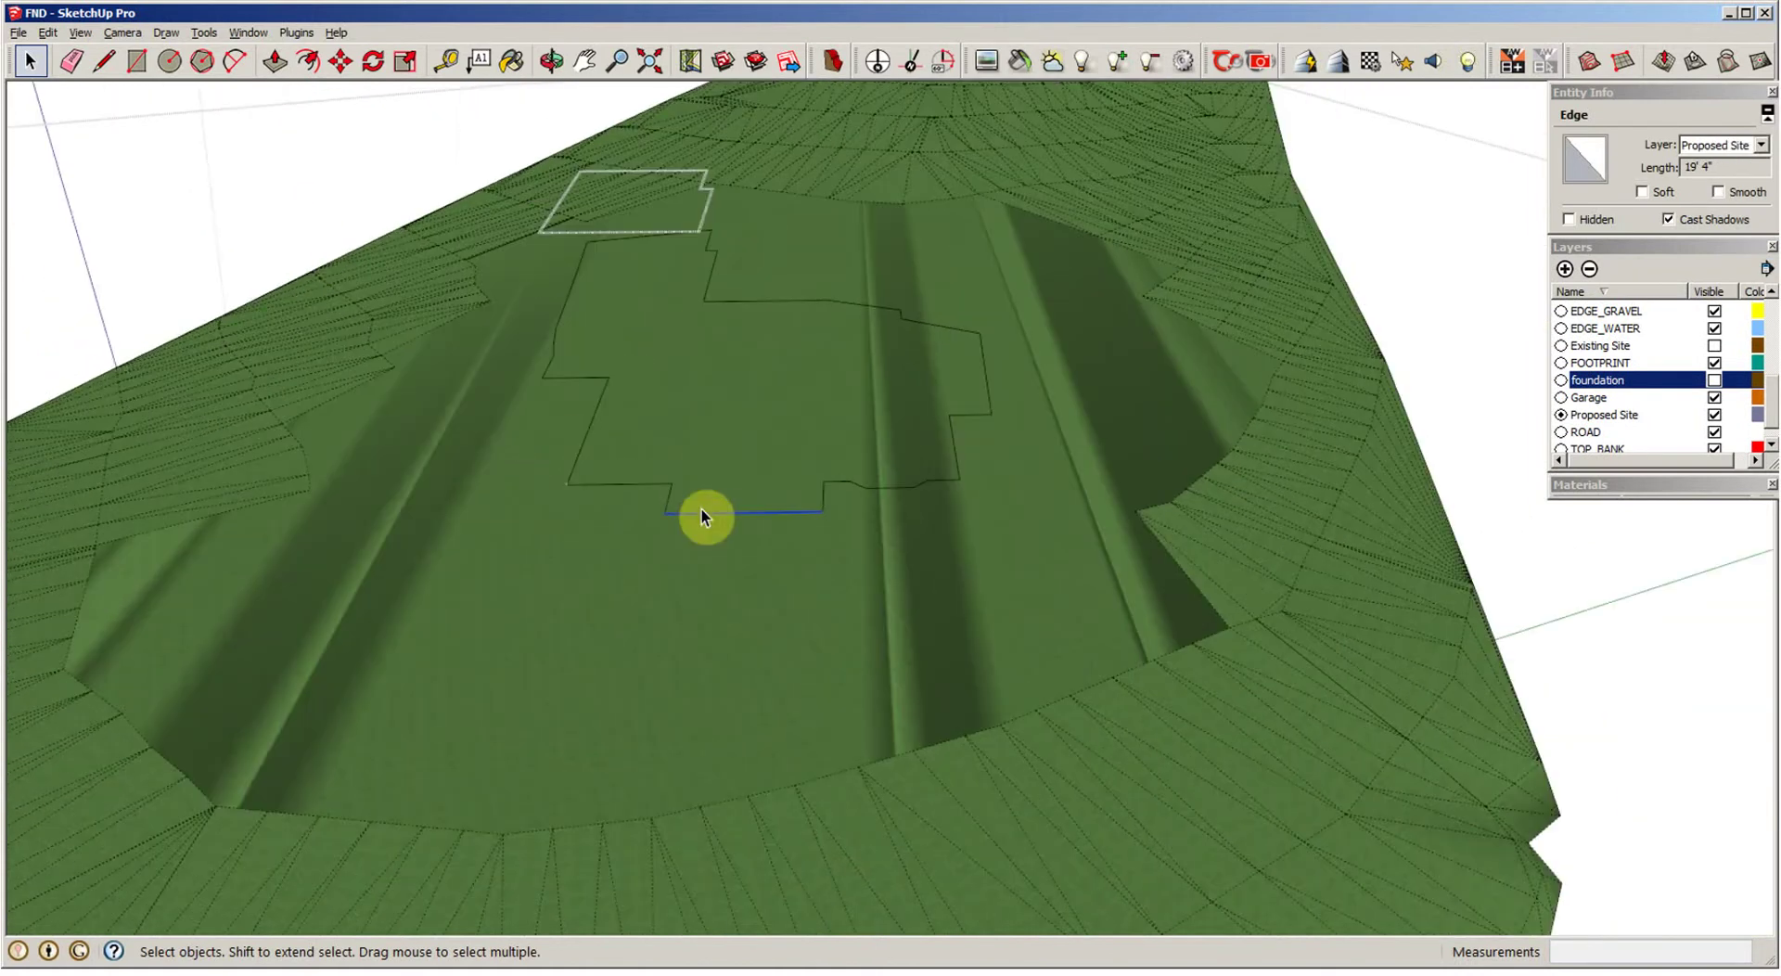
triple_click(708, 514)
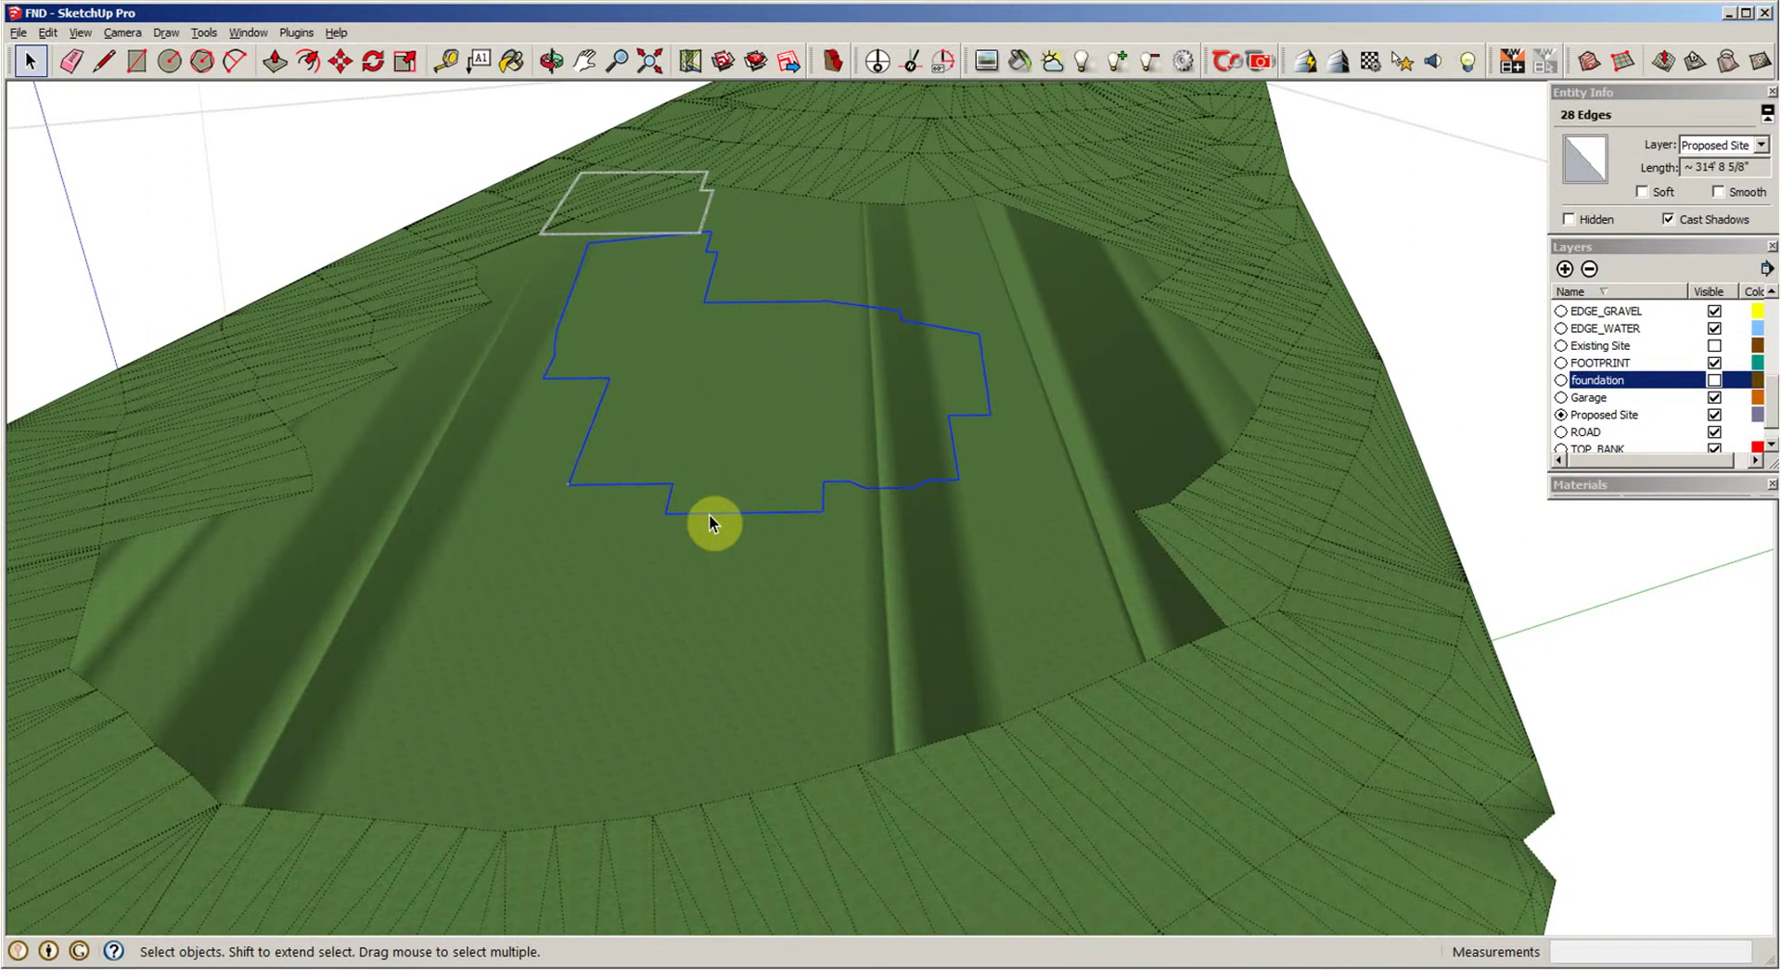
scroll(708, 513, "down", 2)
mouse_move(1099, 501)
middle_mouse_down()
mouse_move(1144, 498)
mouse_move(1093, 493)
middle_mouse_up()
scroll(903, 601, "up", 2)
middle_click_drag(903, 601, 872, 598)
scroll(903, 603, "up", 2)
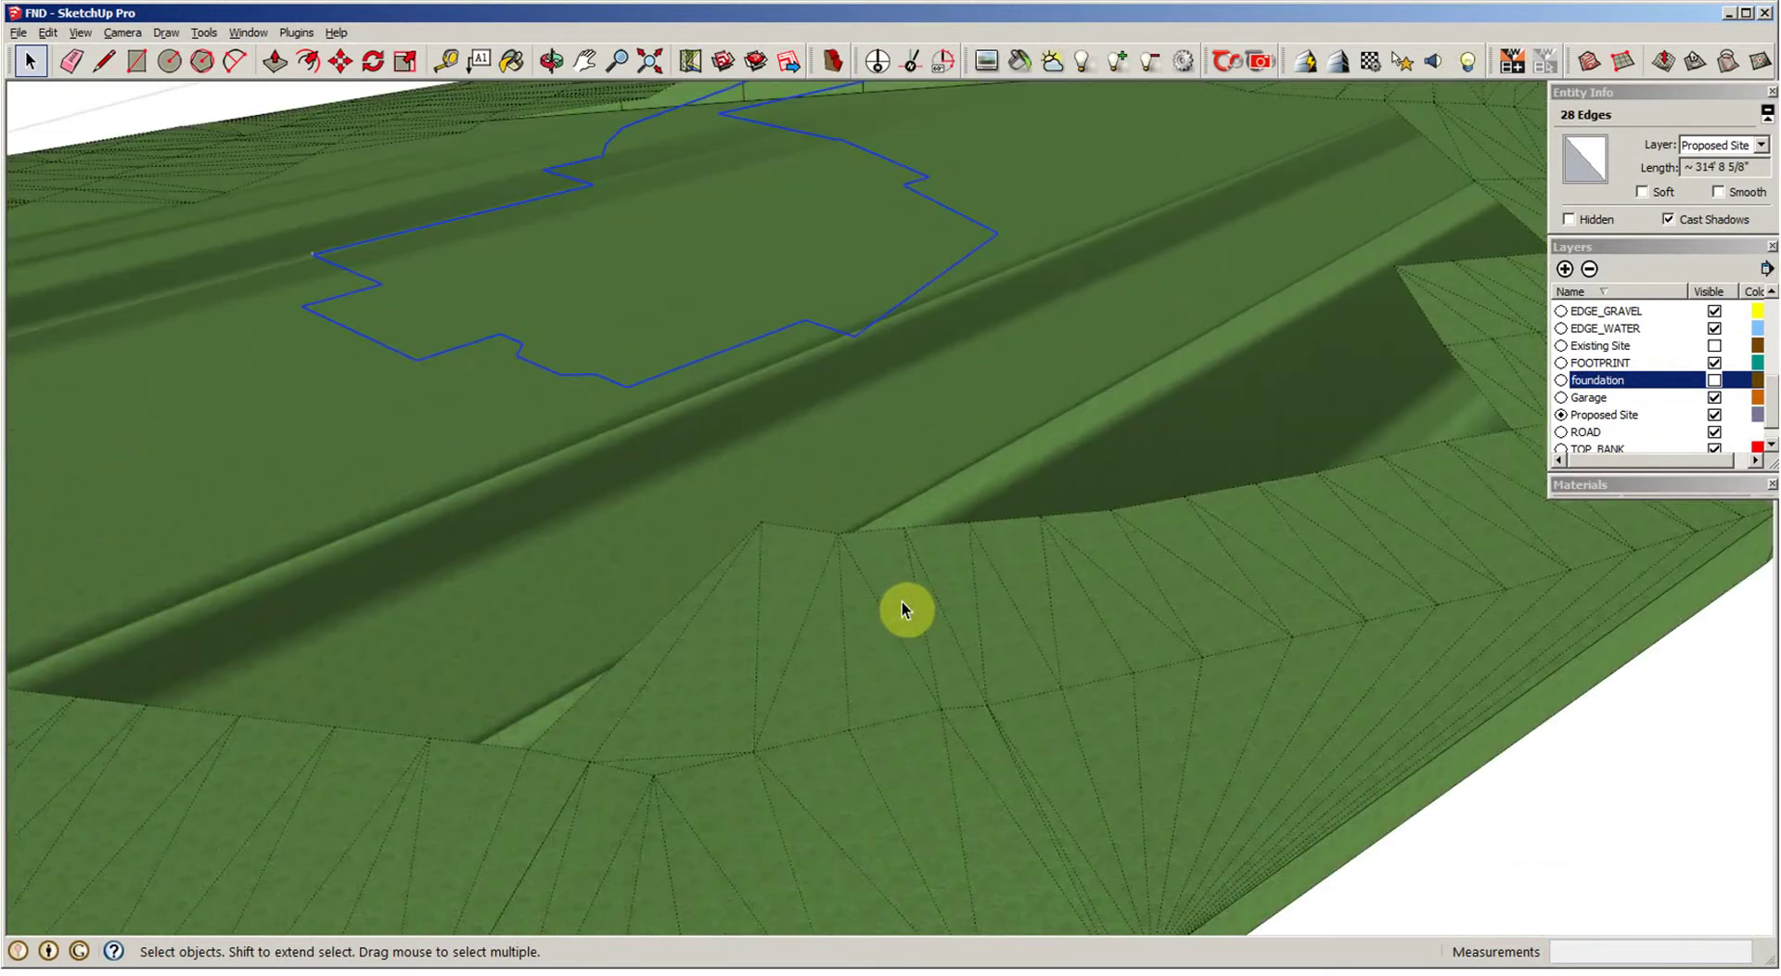
scroll(731, 654, "up", 1)
scroll(691, 647, "up", 2)
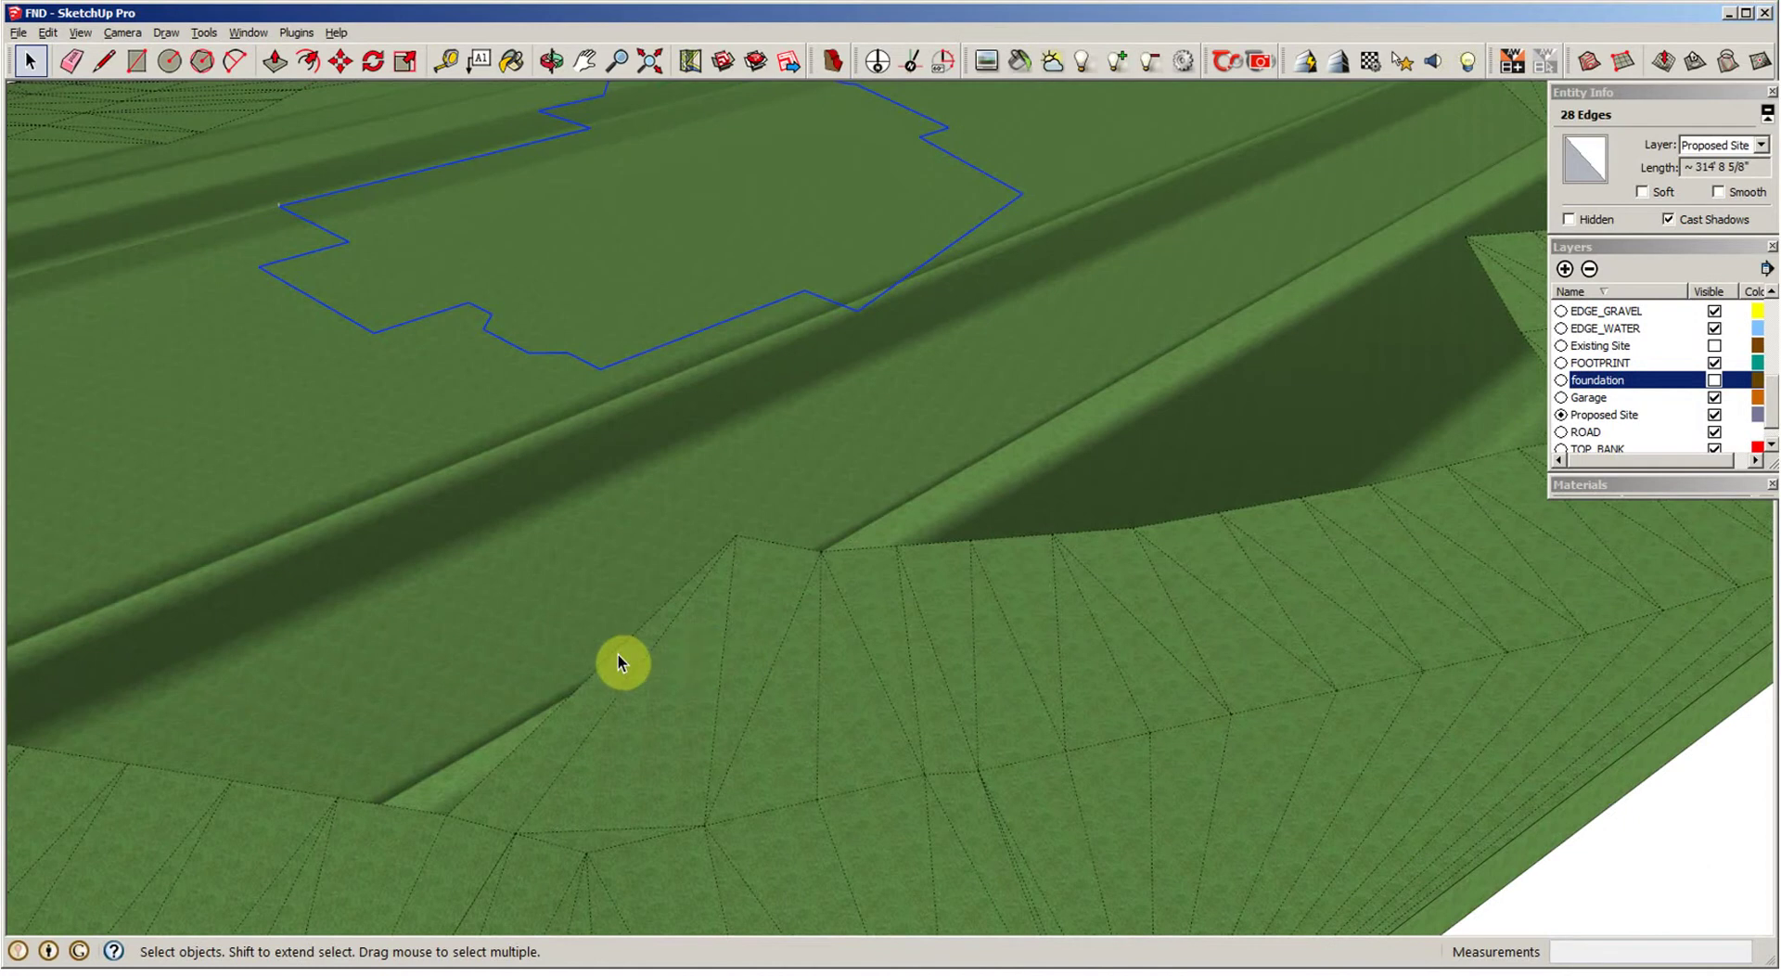
Step: Try to add the terrain rim edges beside the pointed part of the cutout to the selection
middle_click_drag(625, 651, 617, 654)
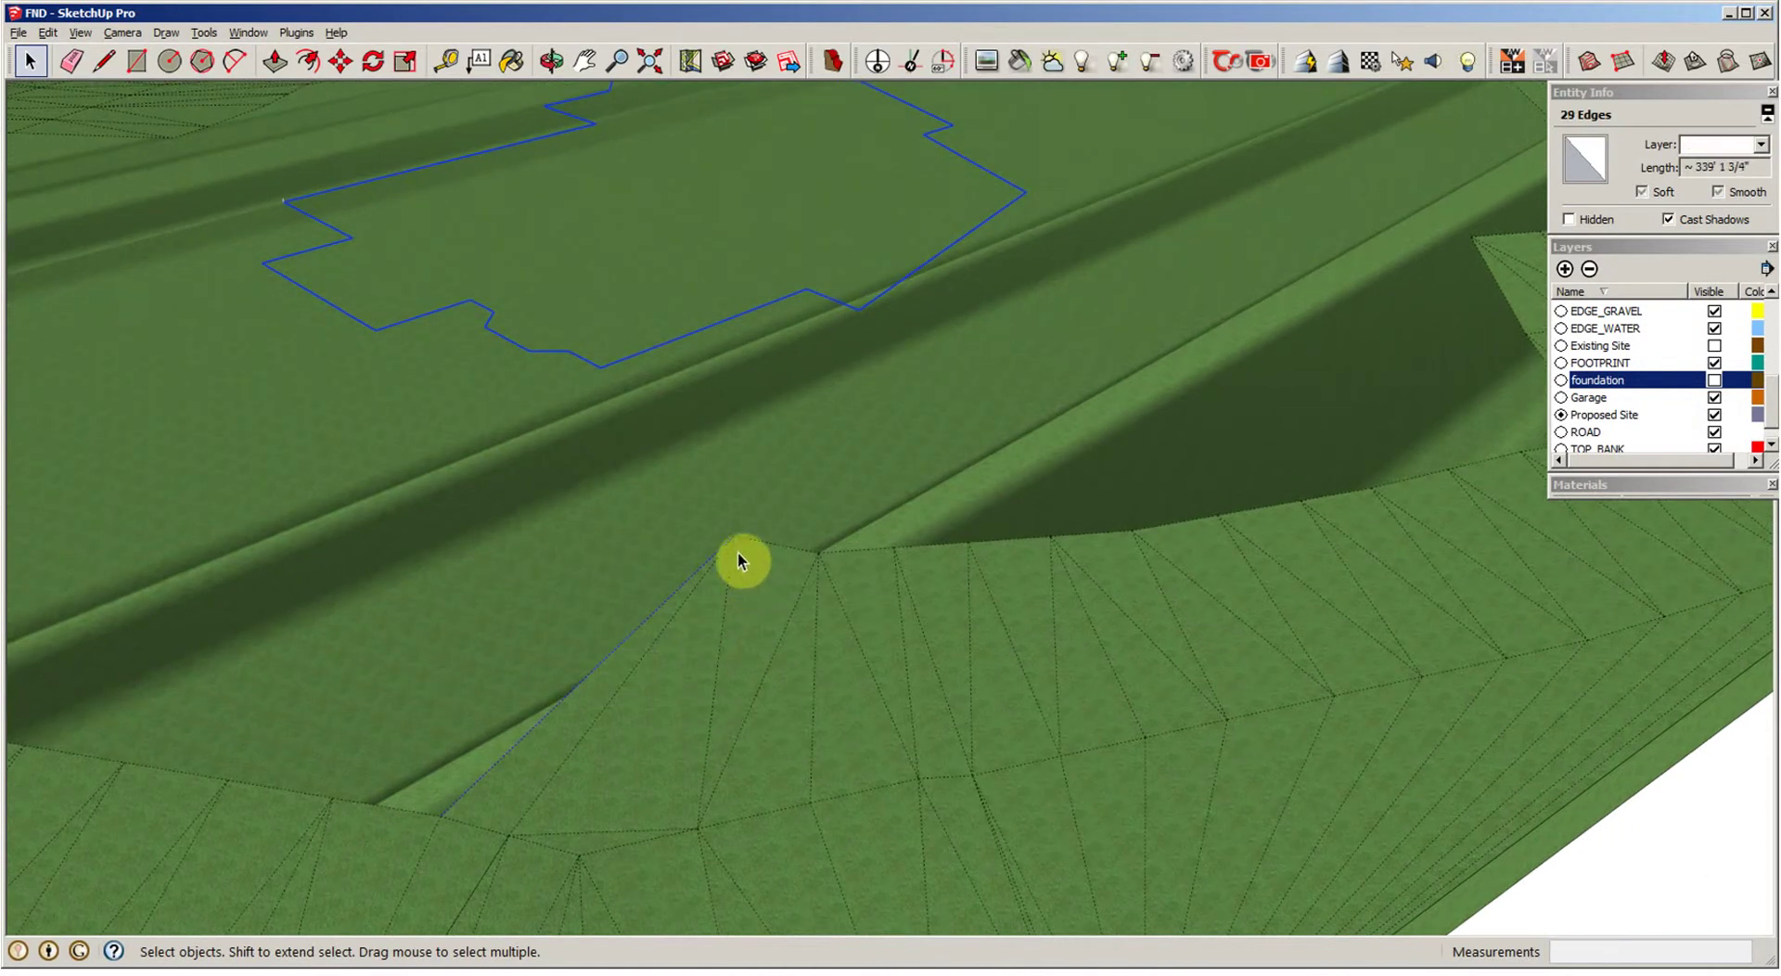
left_click_drag(697, 510, 1290, 567)
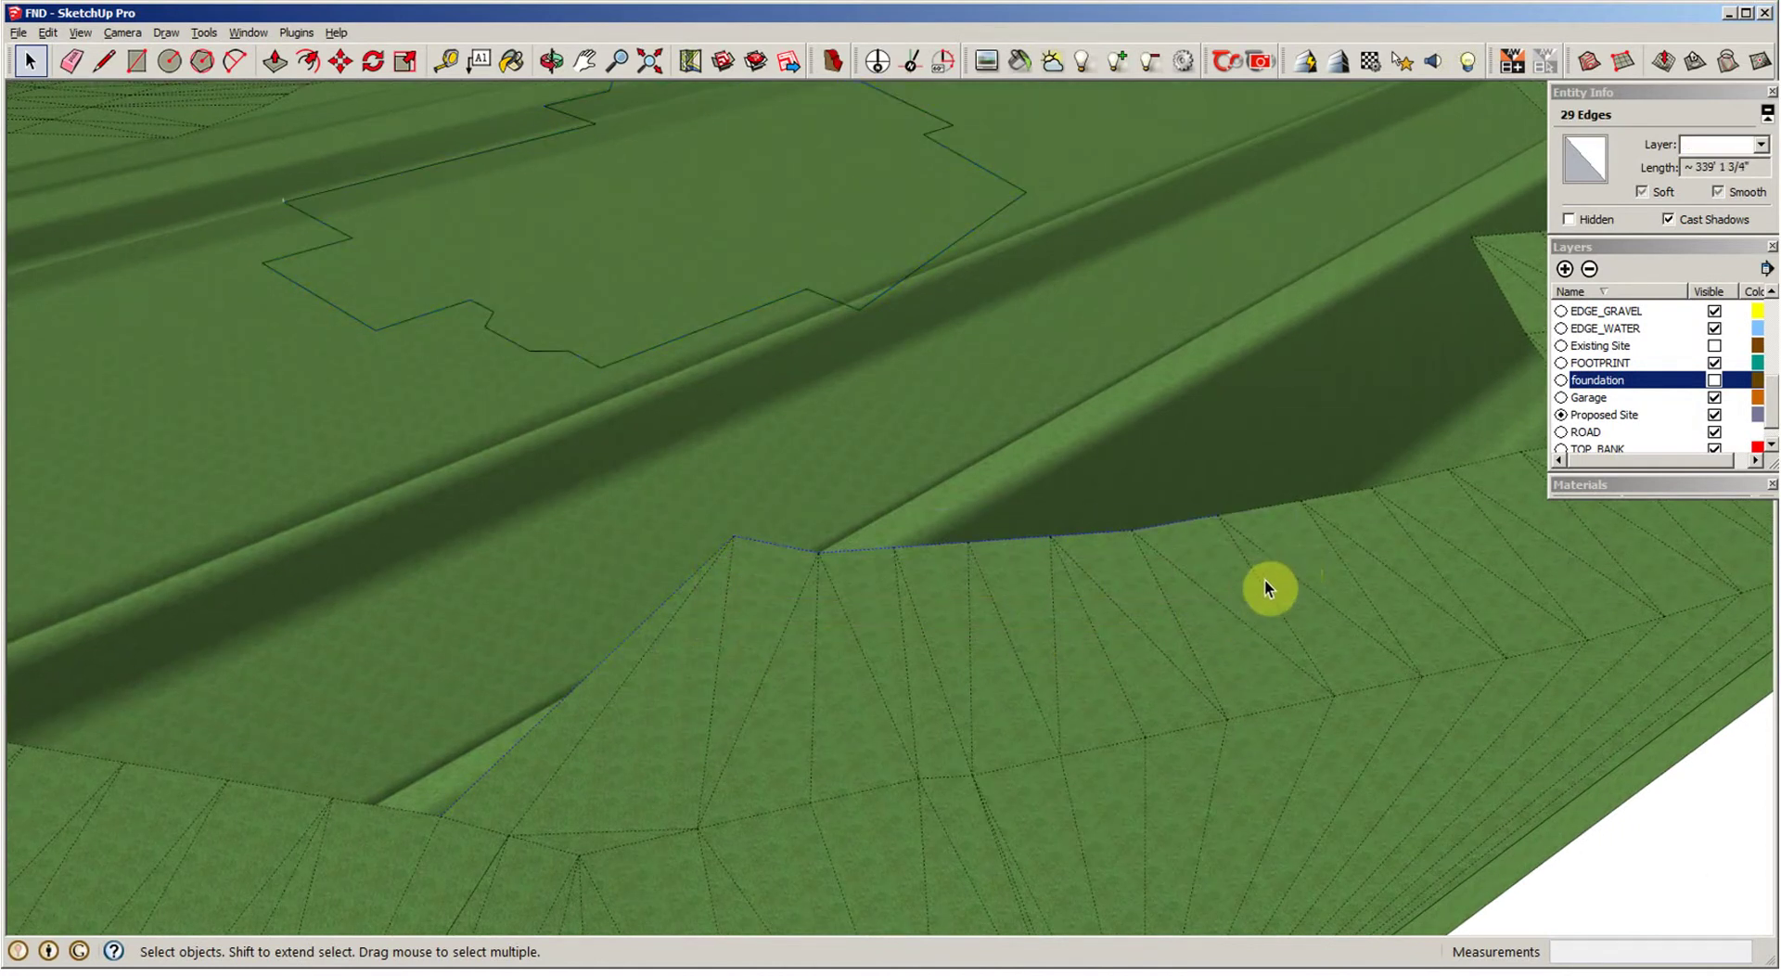
scroll(1202, 616, "down", 1)
middle_click_drag(1201, 616, 847, 449)
scroll(848, 449, "down", 2)
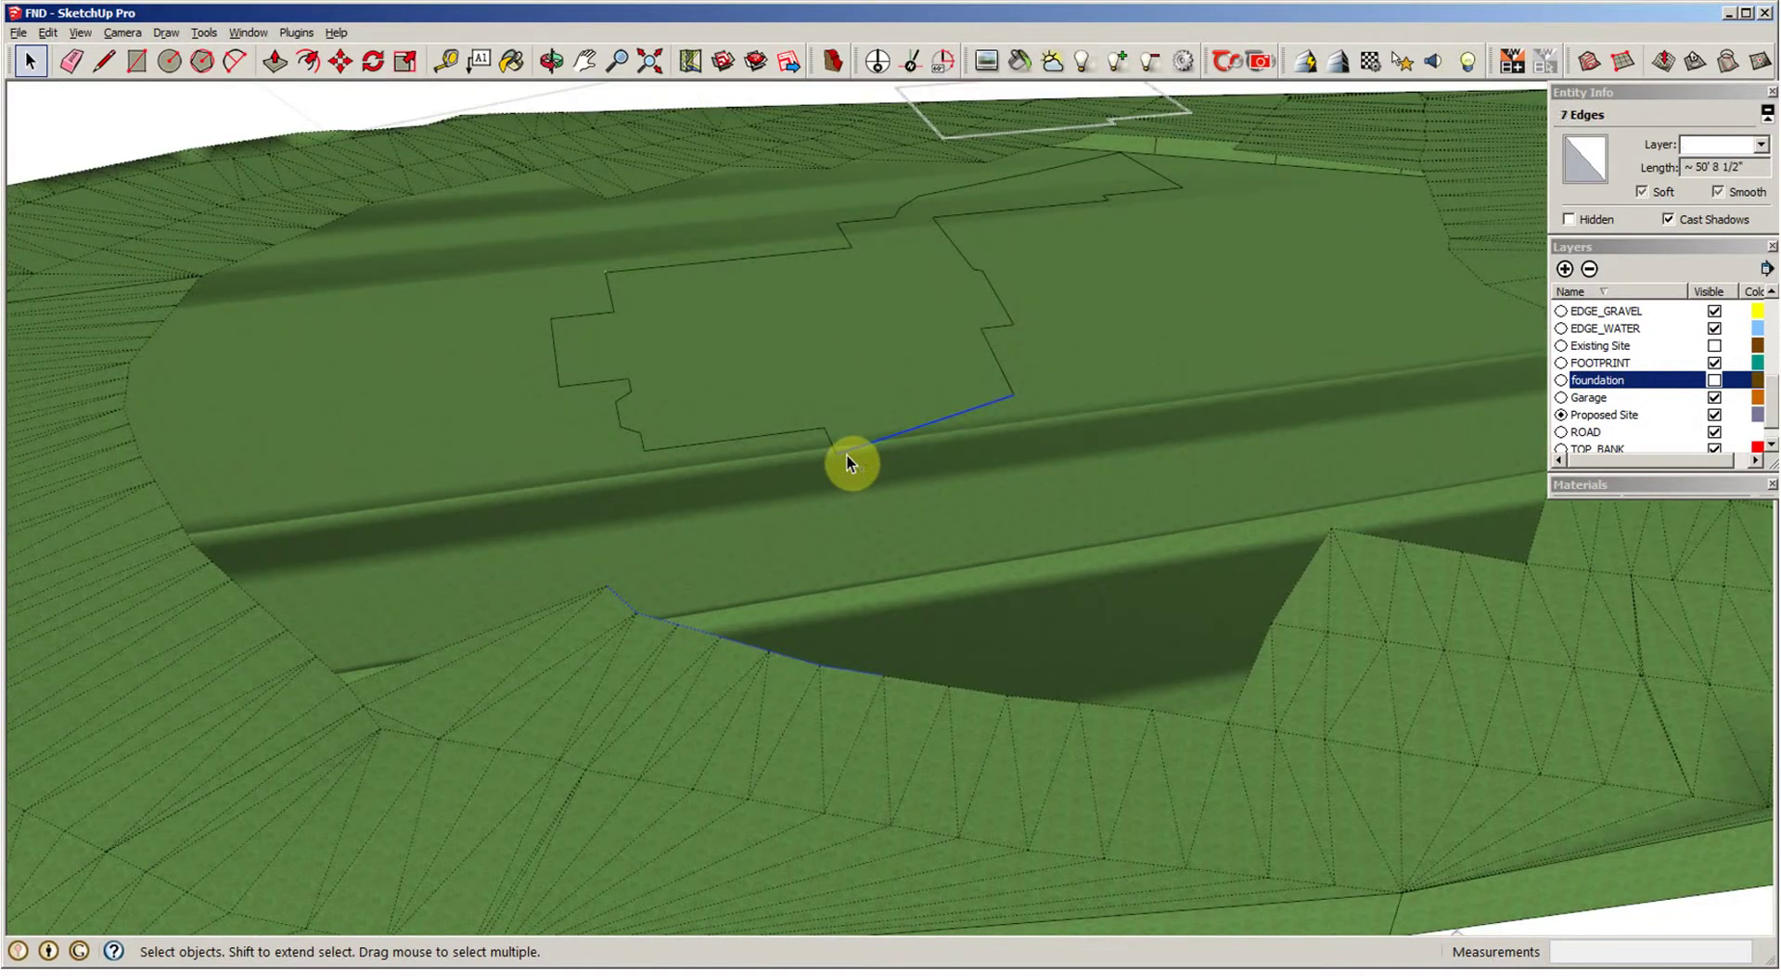
Step: Reselect the whole grade line and try again to add the nearby terrain rim edges to it
triple_click(848, 454)
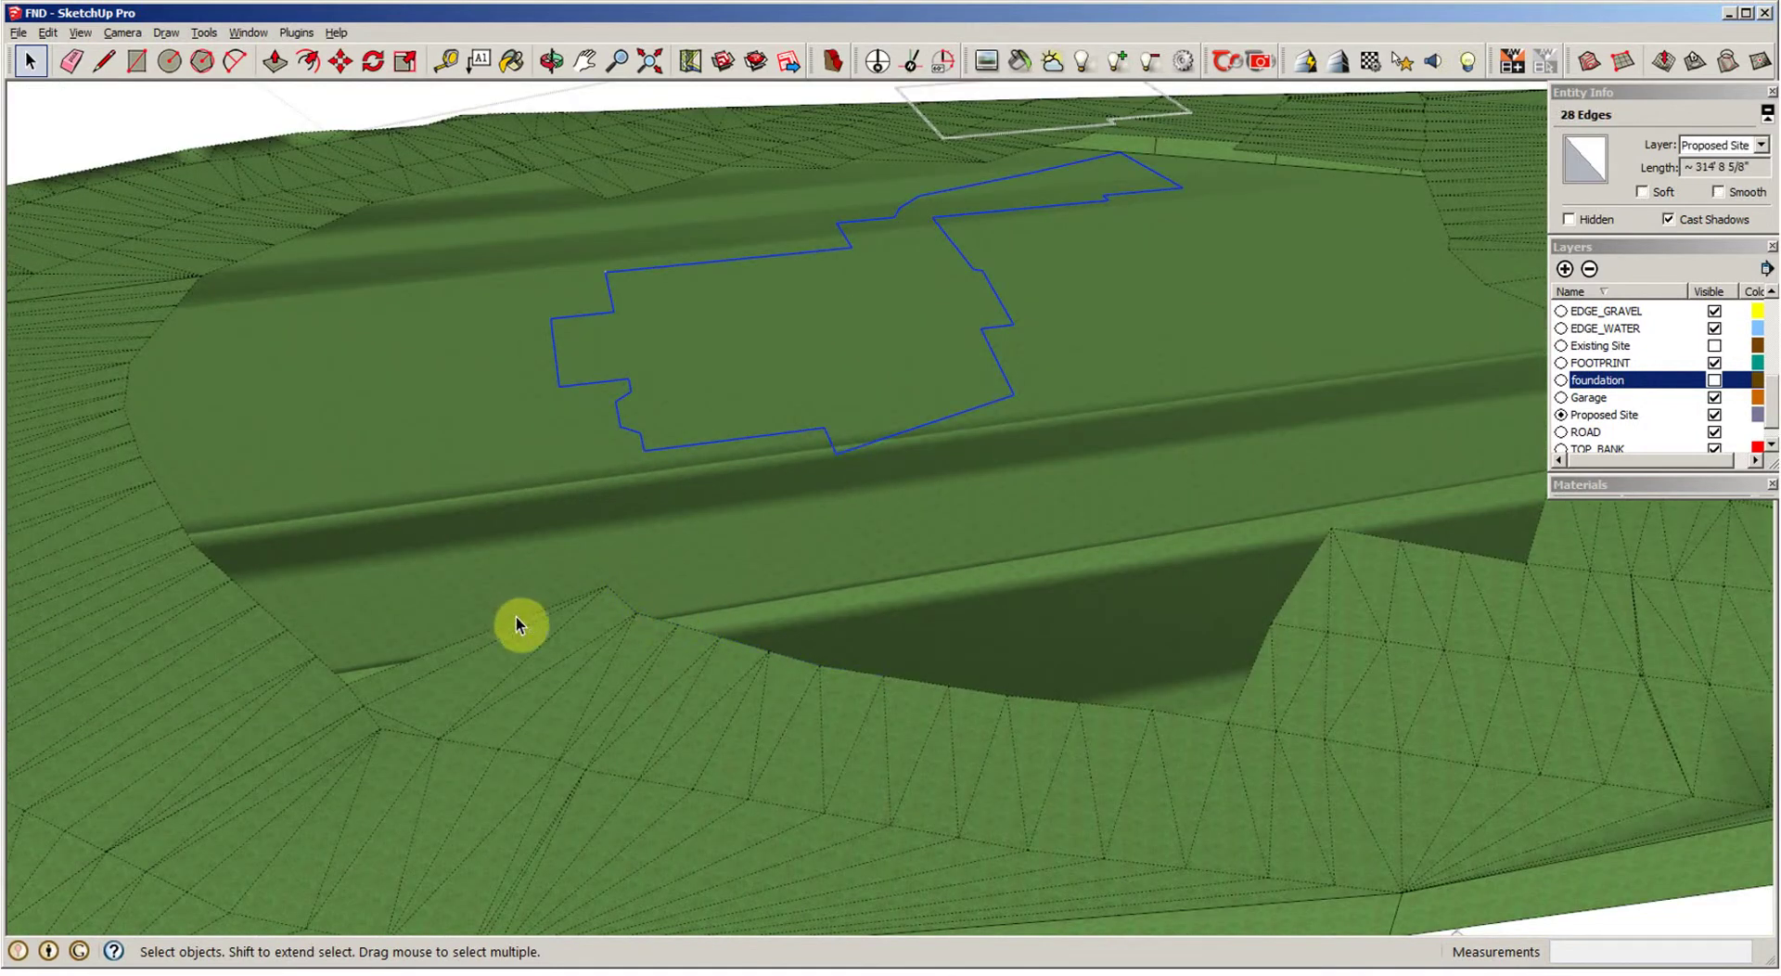
left_click_drag(784, 686, 932, 688)
middle_click_drag(838, 588, 748, 469)
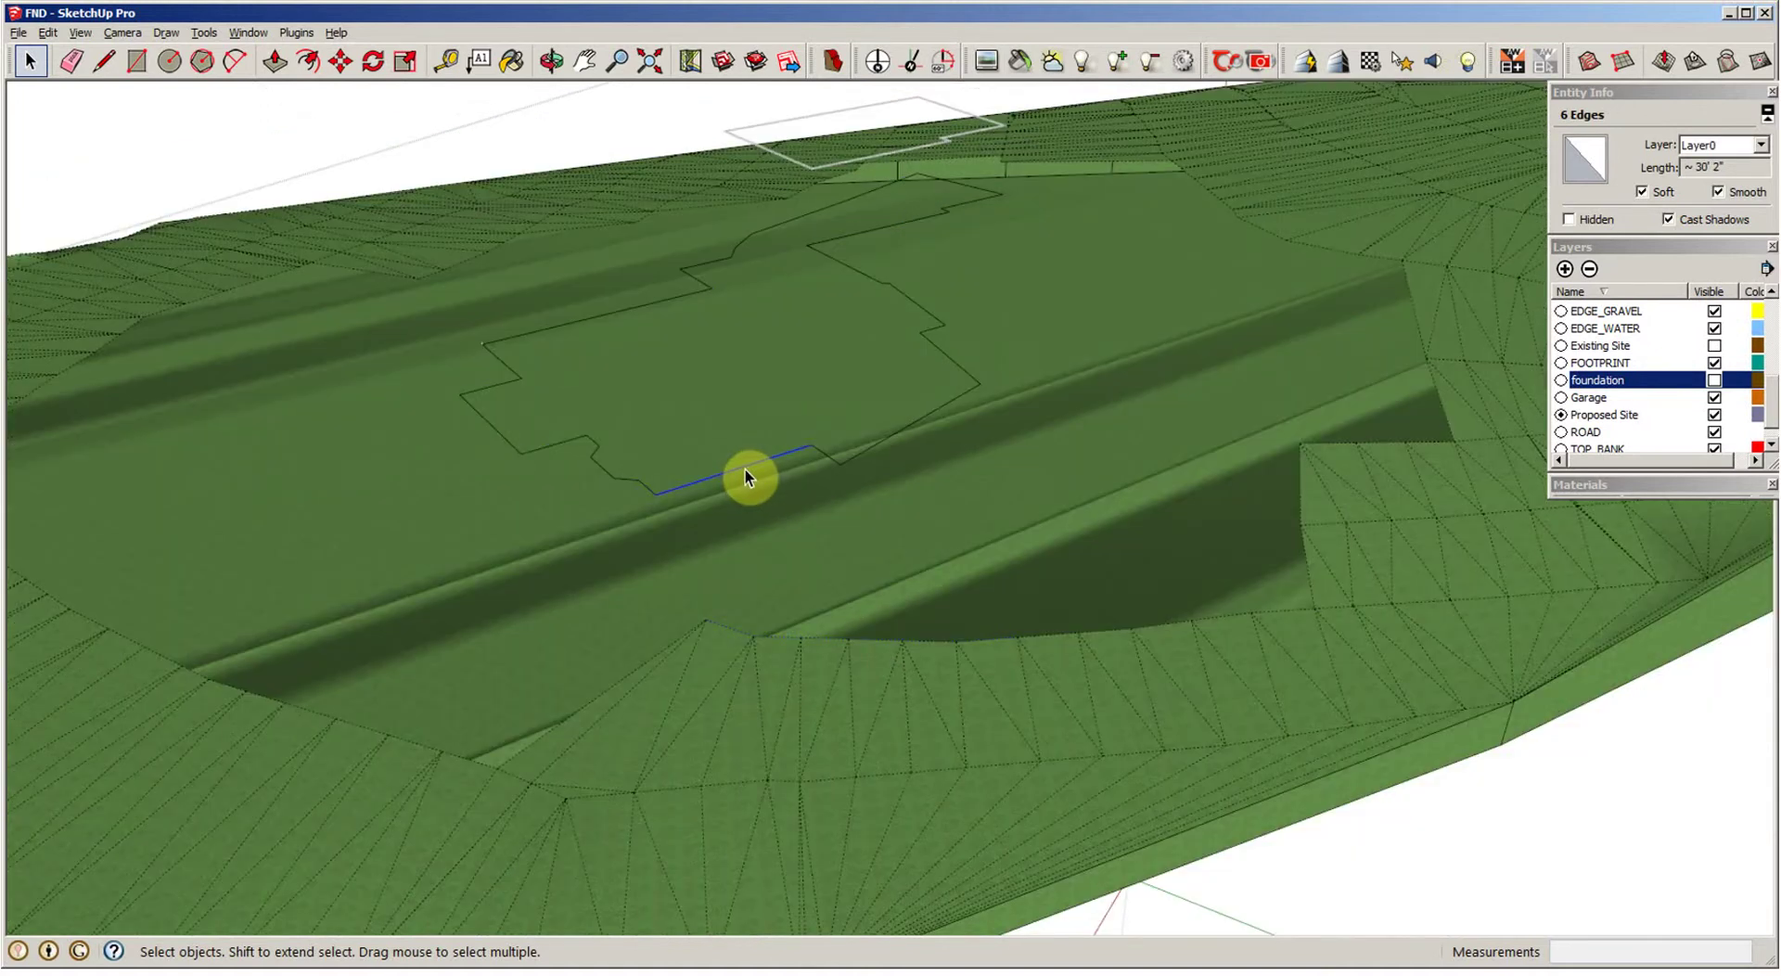
triple_click(743, 472)
middle_click_drag(827, 513, 599, 666)
scroll(594, 670, "up", 1)
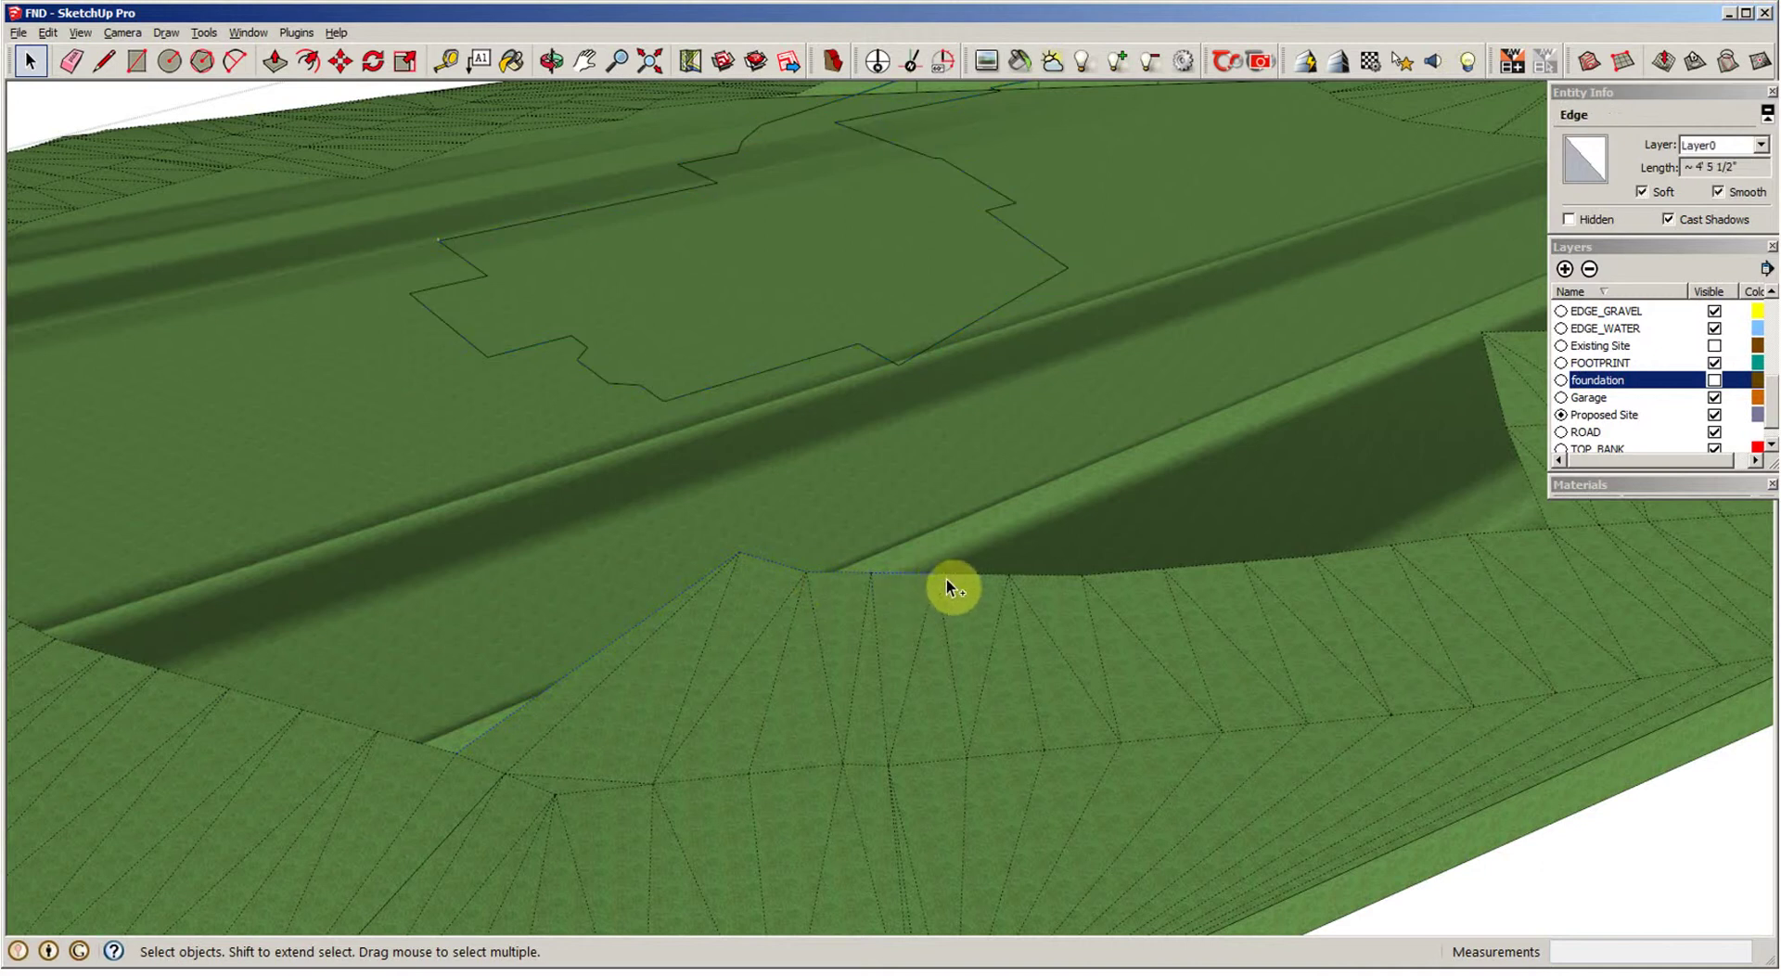
Step: Select the terrain rim edges from the pointed part of the cutout through the adjoining square-cornered step
scroll(931, 609, "down", 2)
middle_click_drag(931, 610, 570, 689)
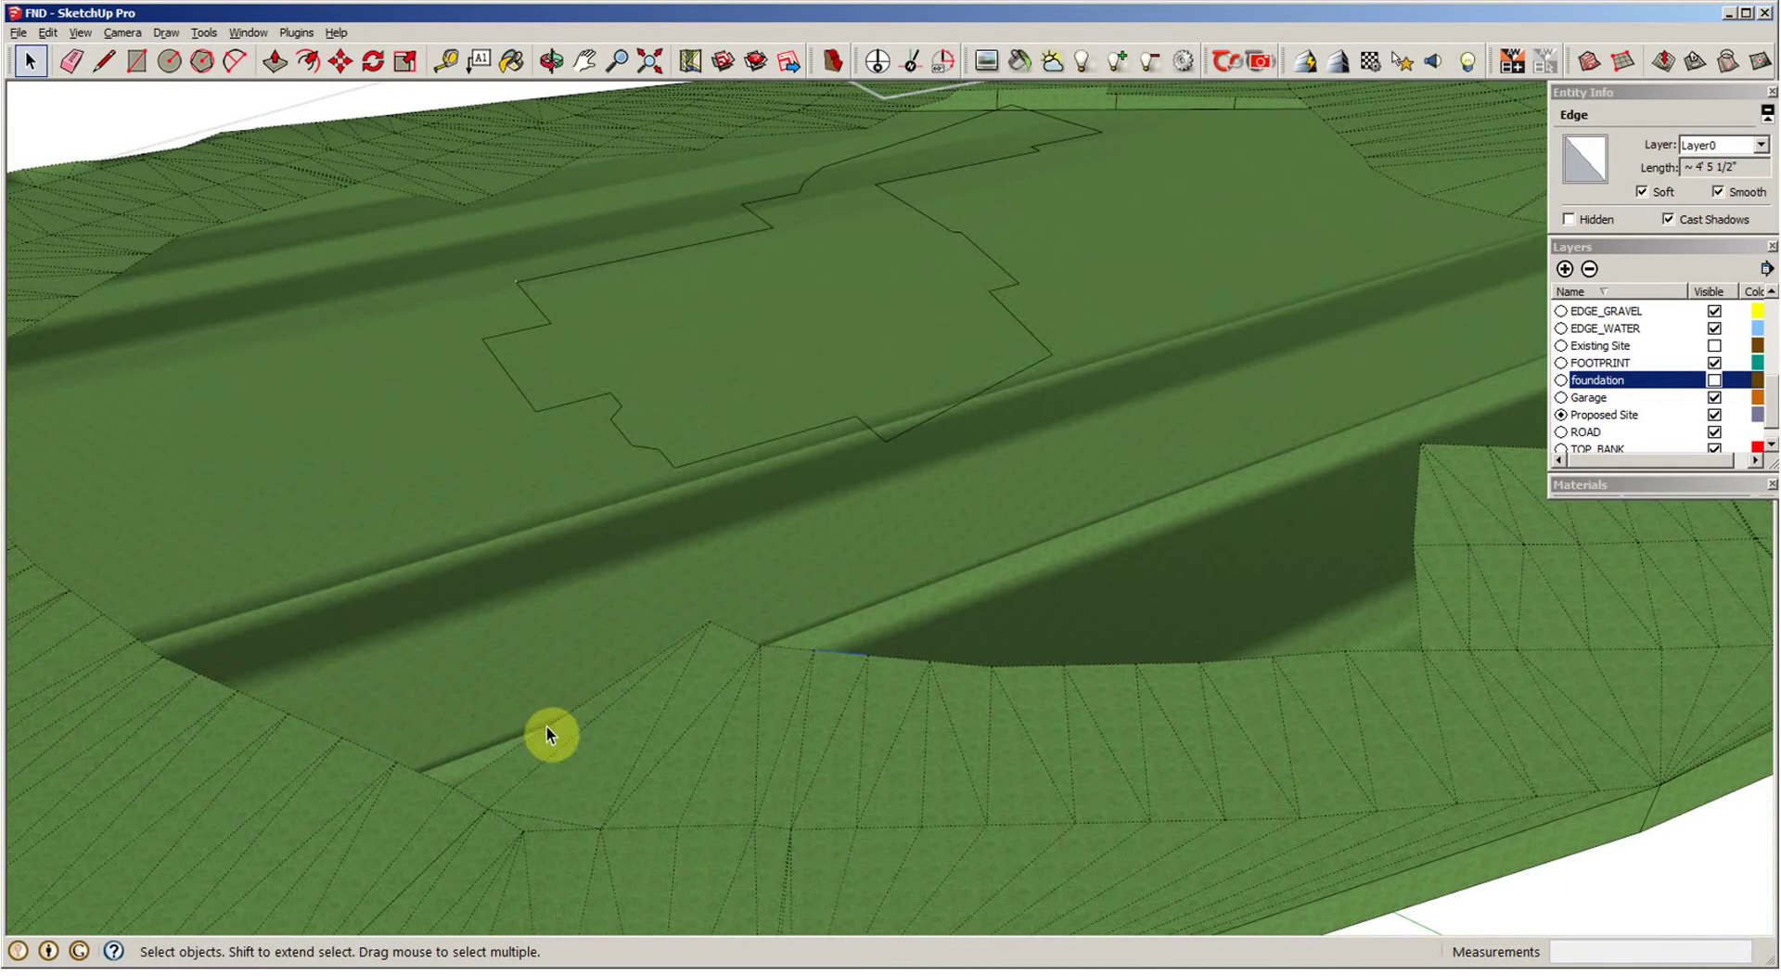
left_click_drag(648, 593, 1440, 722)
middle_click_drag(1438, 721, 438, 596)
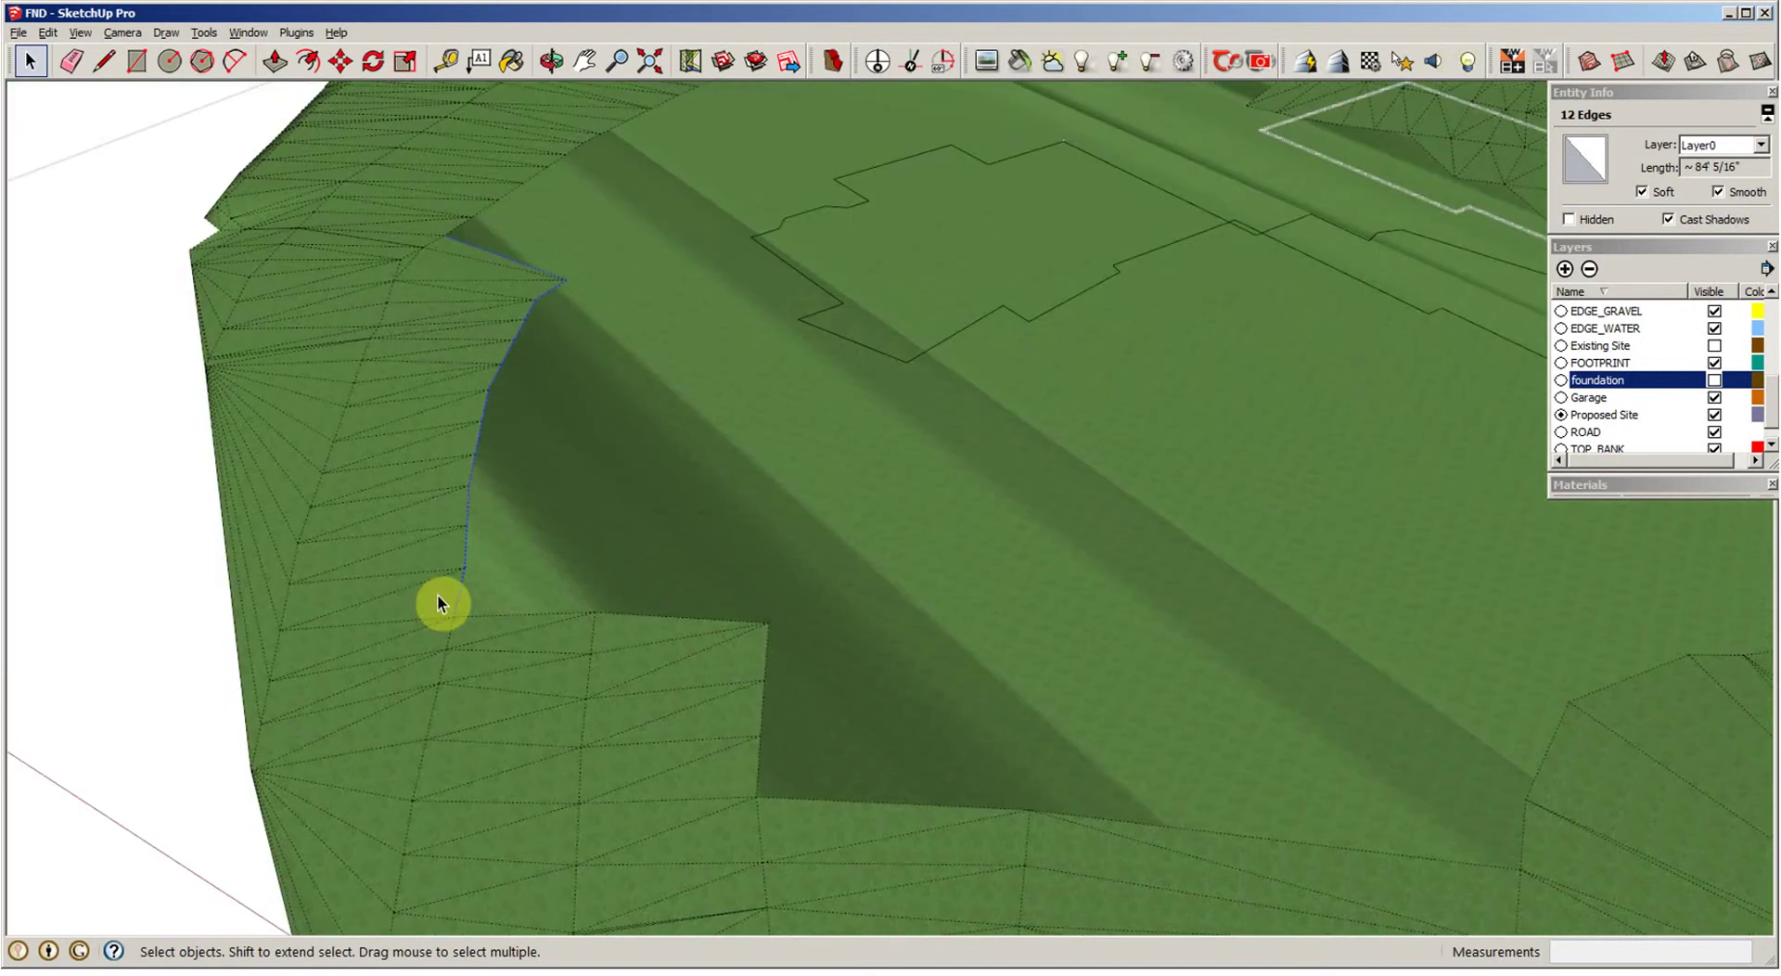
left_click_drag(438, 596, 802, 650)
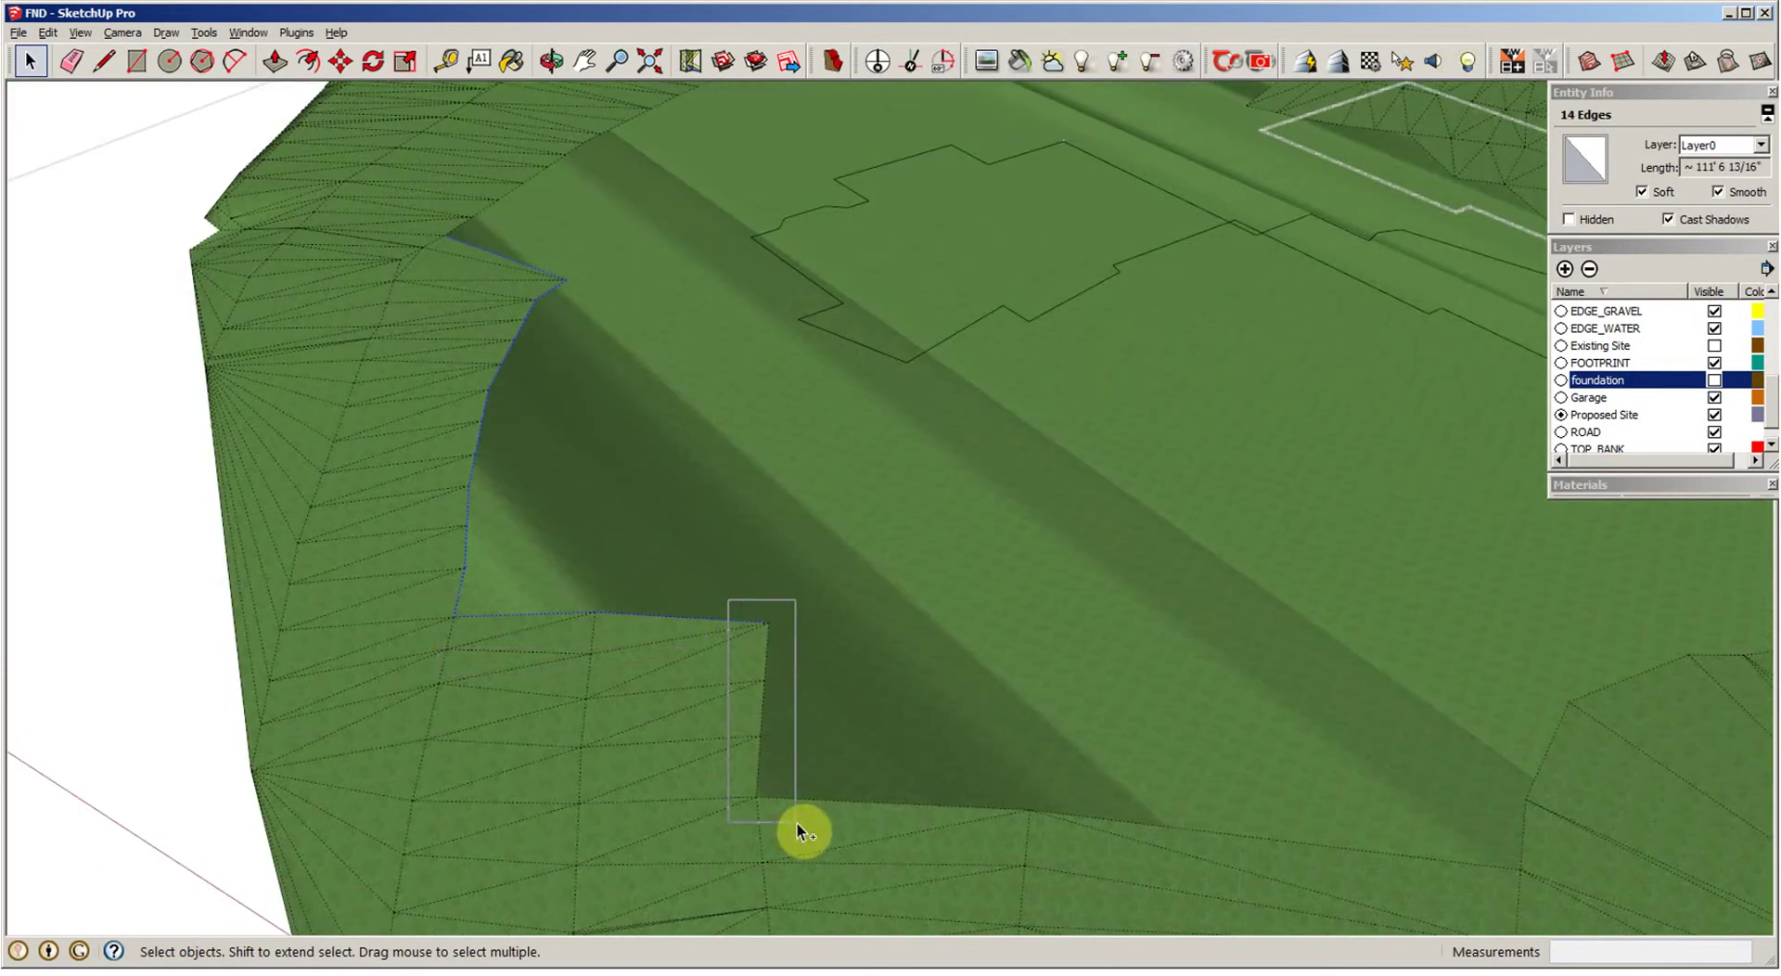
left_click_drag(728, 772, 1548, 894)
left_click_drag(1437, 860, 1073, 831, "ctrl")
Step: Add the rim edges beyond the square-cornered step, along the long side of the cutout to the next corner, to the selection
middle_click_drag(1030, 837, 694, 686)
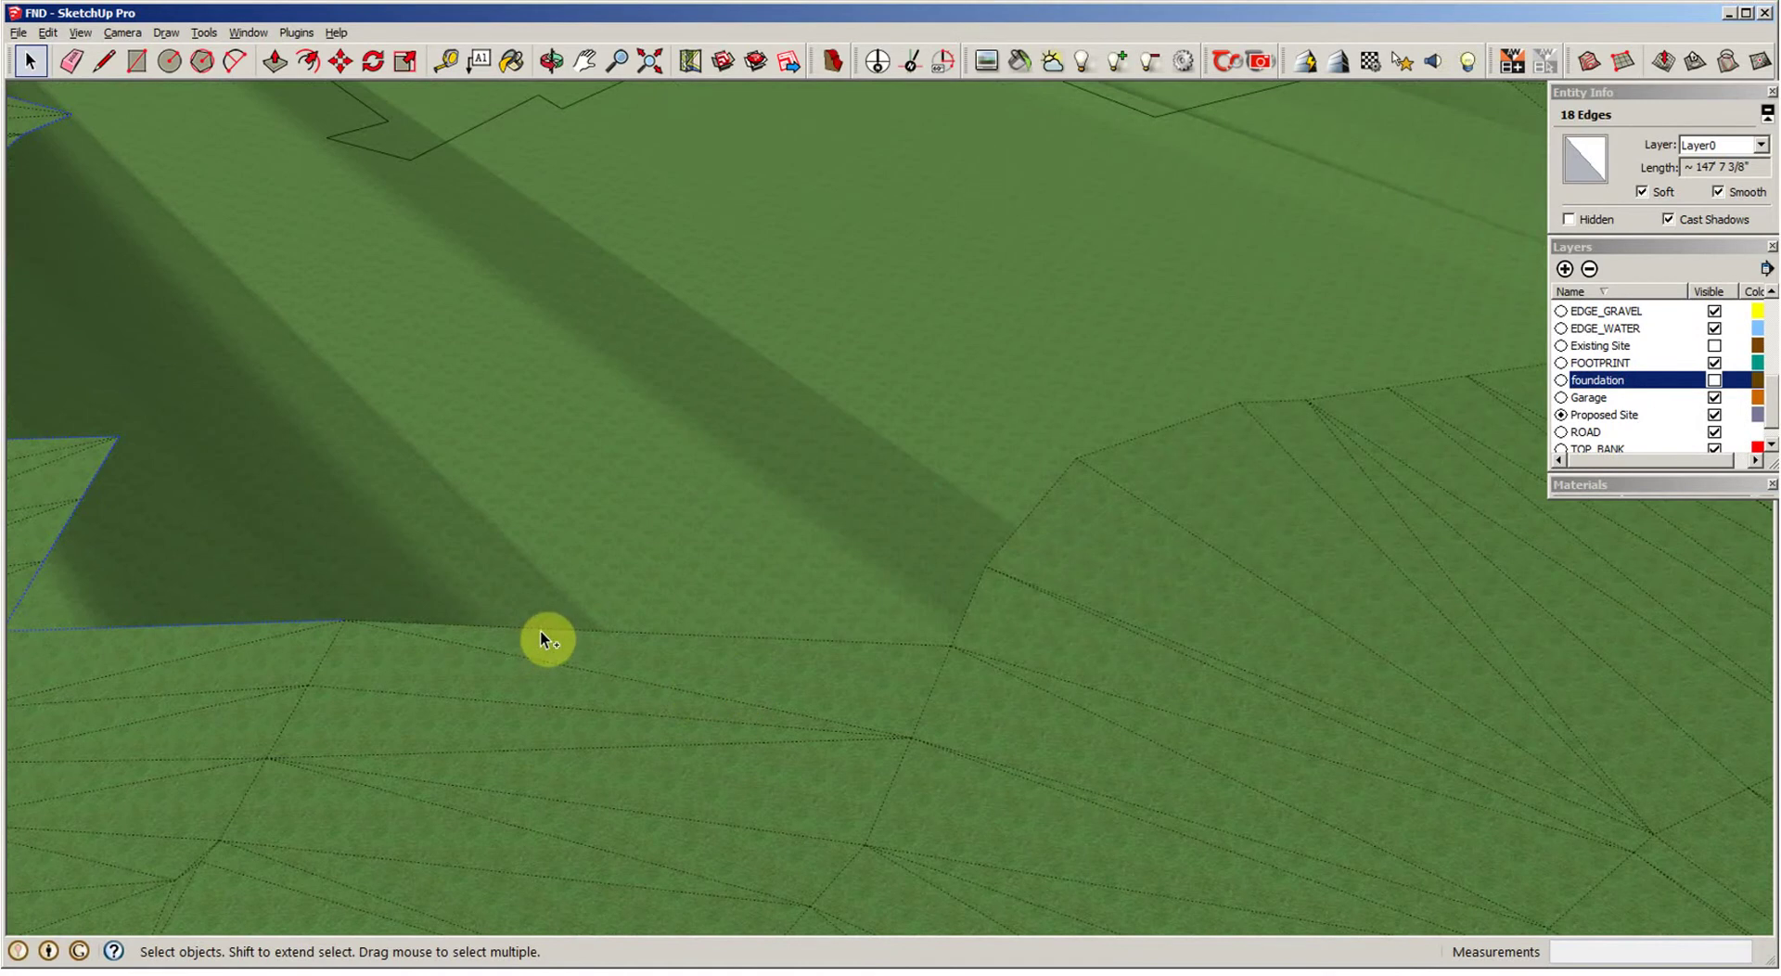
left_click(933, 569, "shift")
left_click(1011, 534, "shift")
left_click(1044, 505, "shift")
left_click(1117, 531, "shift")
scroll(1116, 531, "up", 2)
scroll(1111, 533, "up", 2)
left_click_drag(223, 447, 1163, 551, "ctrl")
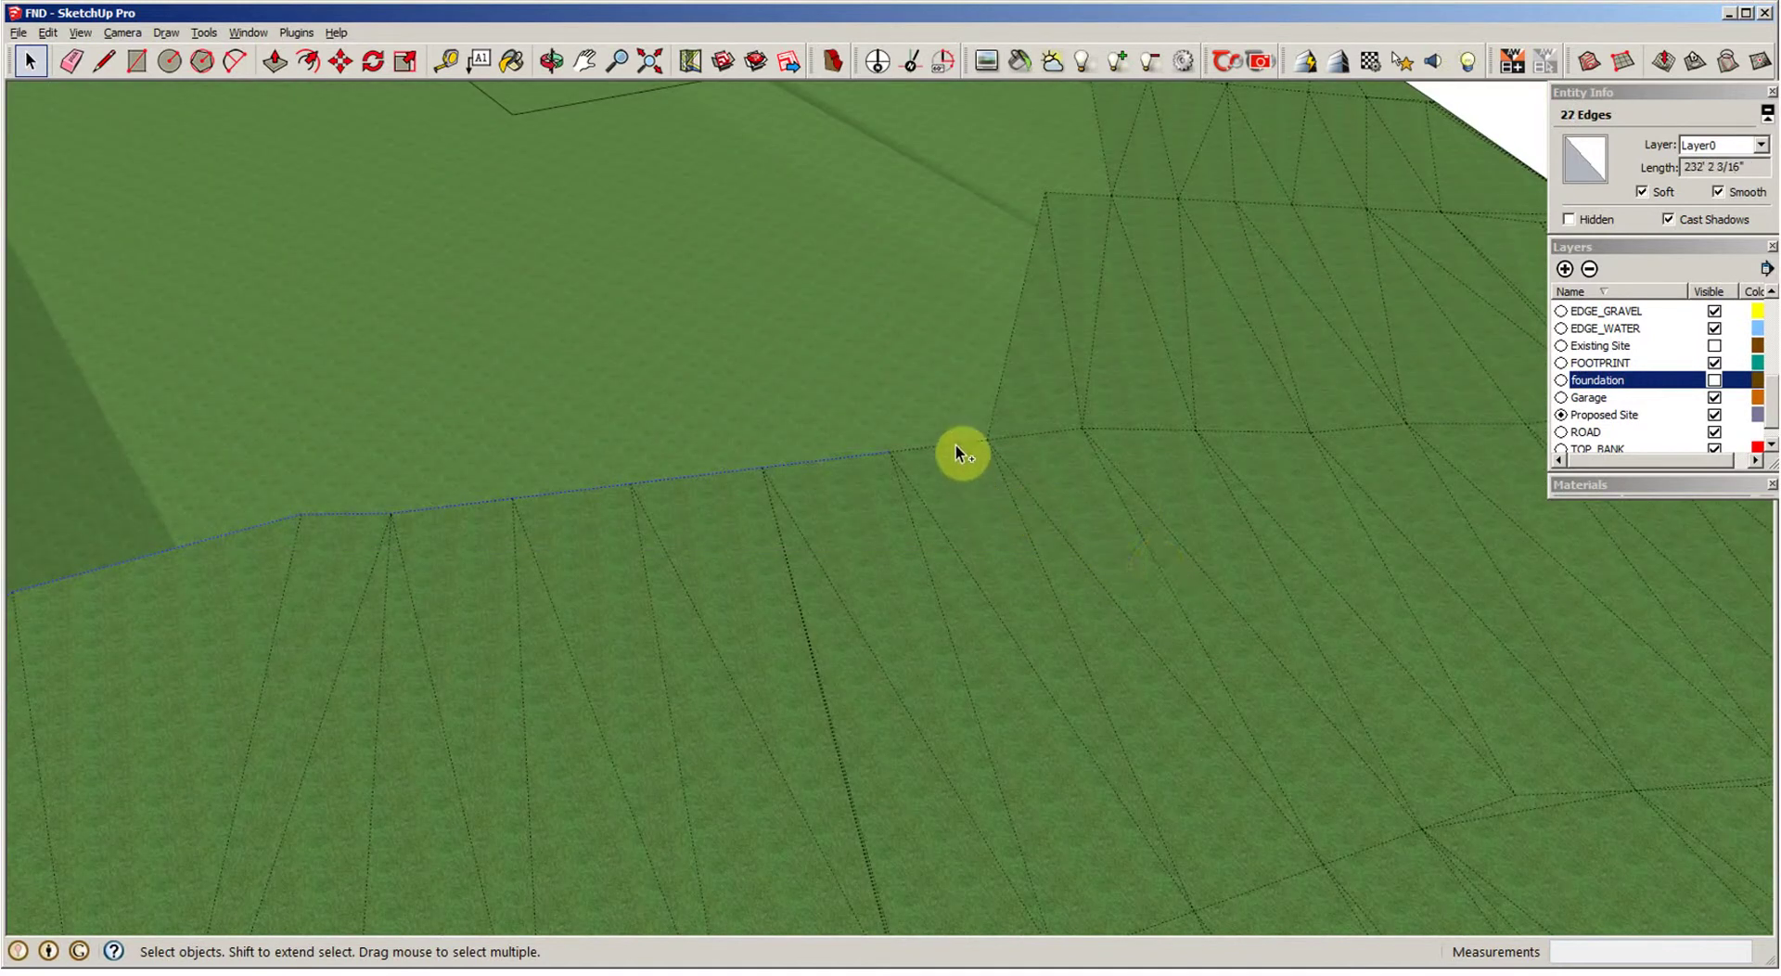
left_click(999, 400, "shift")
Step: Add the short return edges at that corner and the adjoining run of rim edges to the selection
scroll(1088, 417, "down", 1)
scroll(1053, 433, "down", 3)
middle_click_drag(1054, 433, 934, 595)
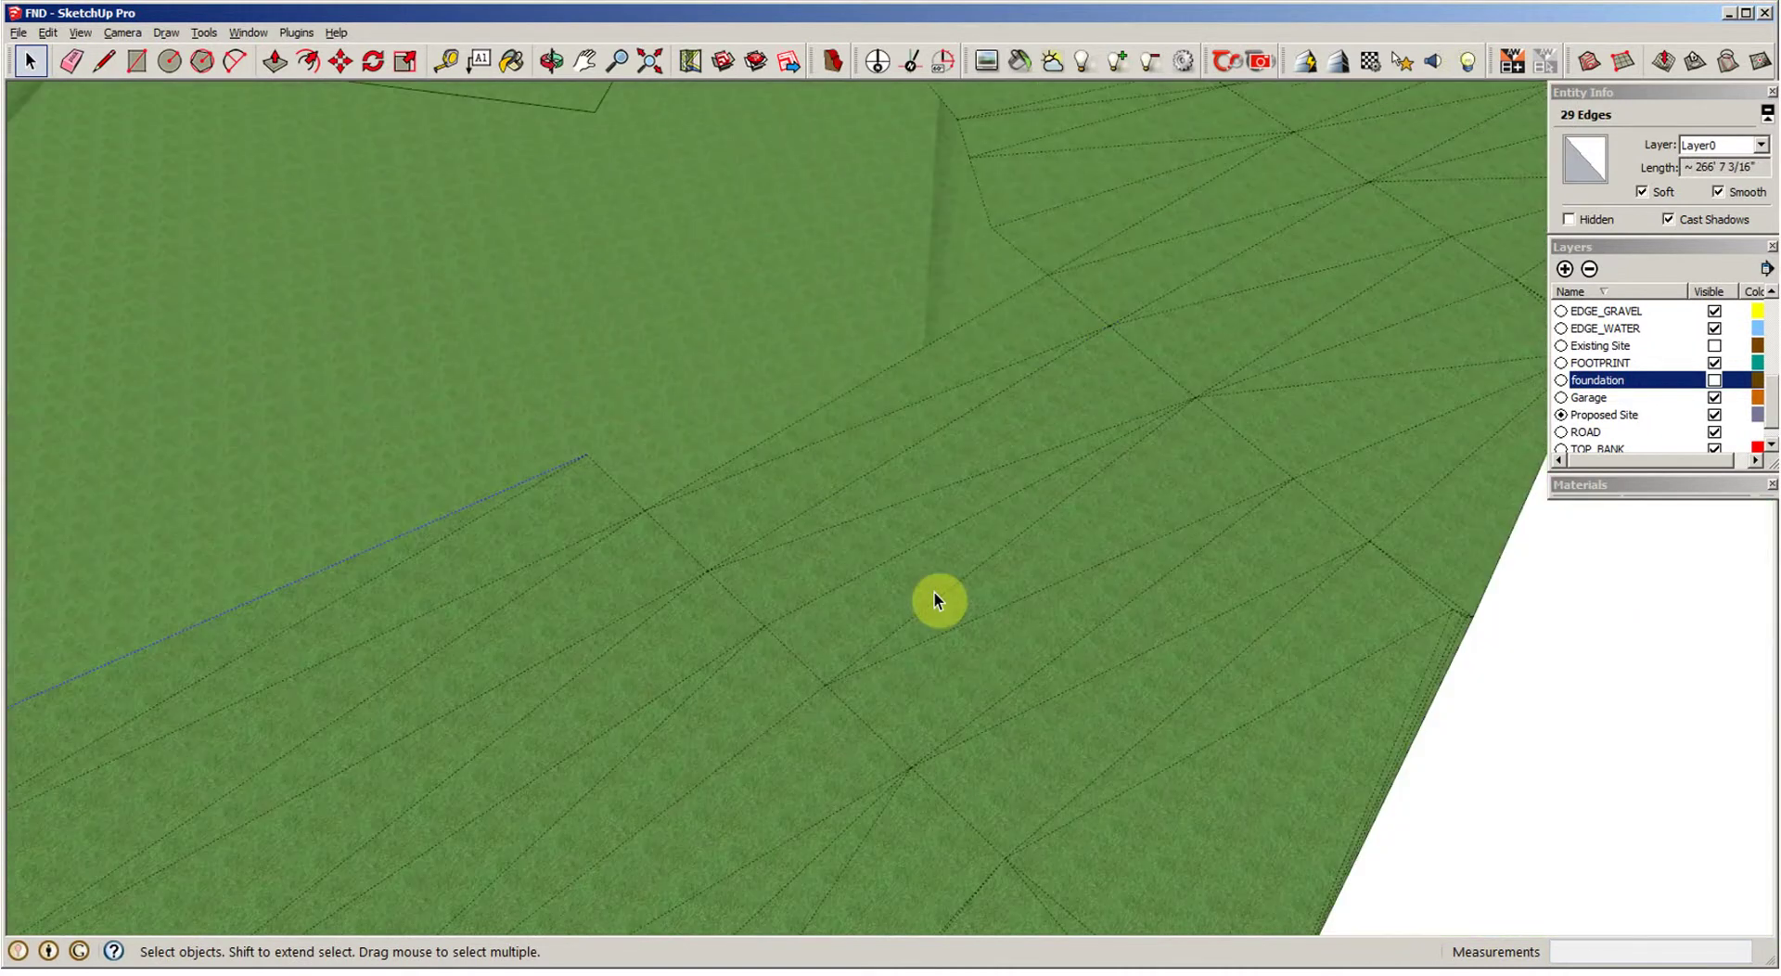
scroll(918, 666, "up", 1)
left_click(539, 549, "shift")
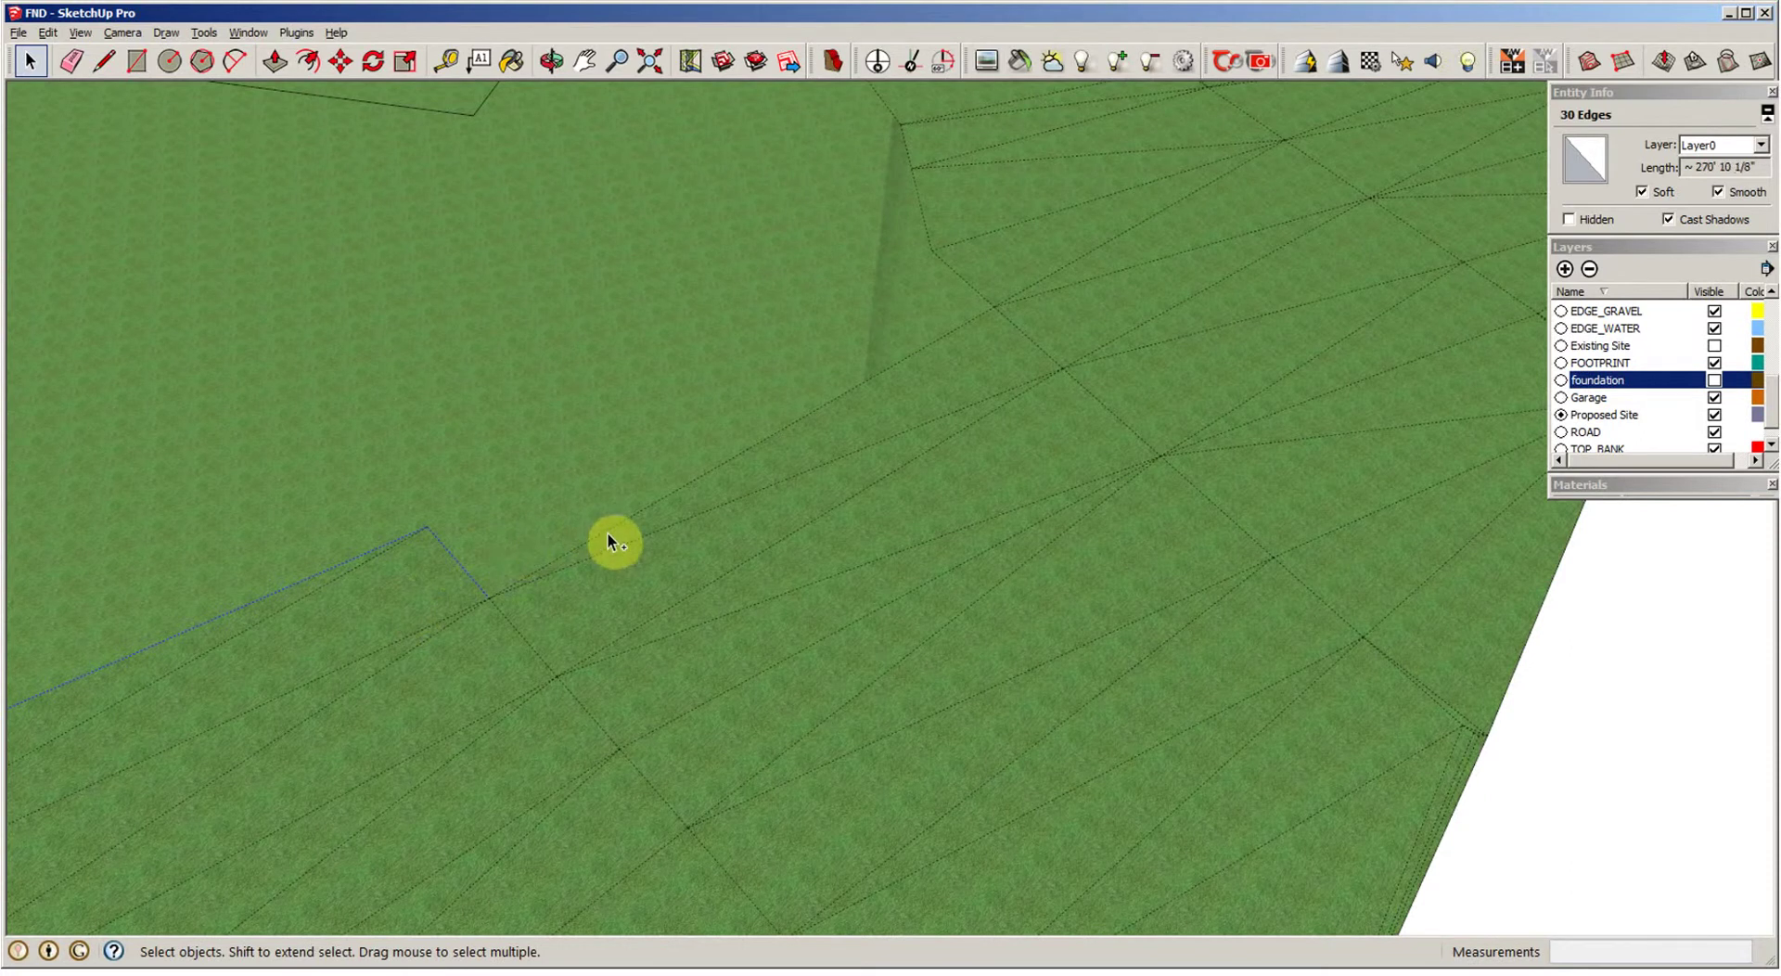
left_click(608, 534, "ctrl")
middle_click_drag(777, 587, 680, 570)
left_click_drag(665, 505, 1216, 721)
Step: Extend the rim selection along the stair-stepped side of the cutout, including the slanted edge after the second step
middle_click_drag(1206, 736, 868, 443, "shift")
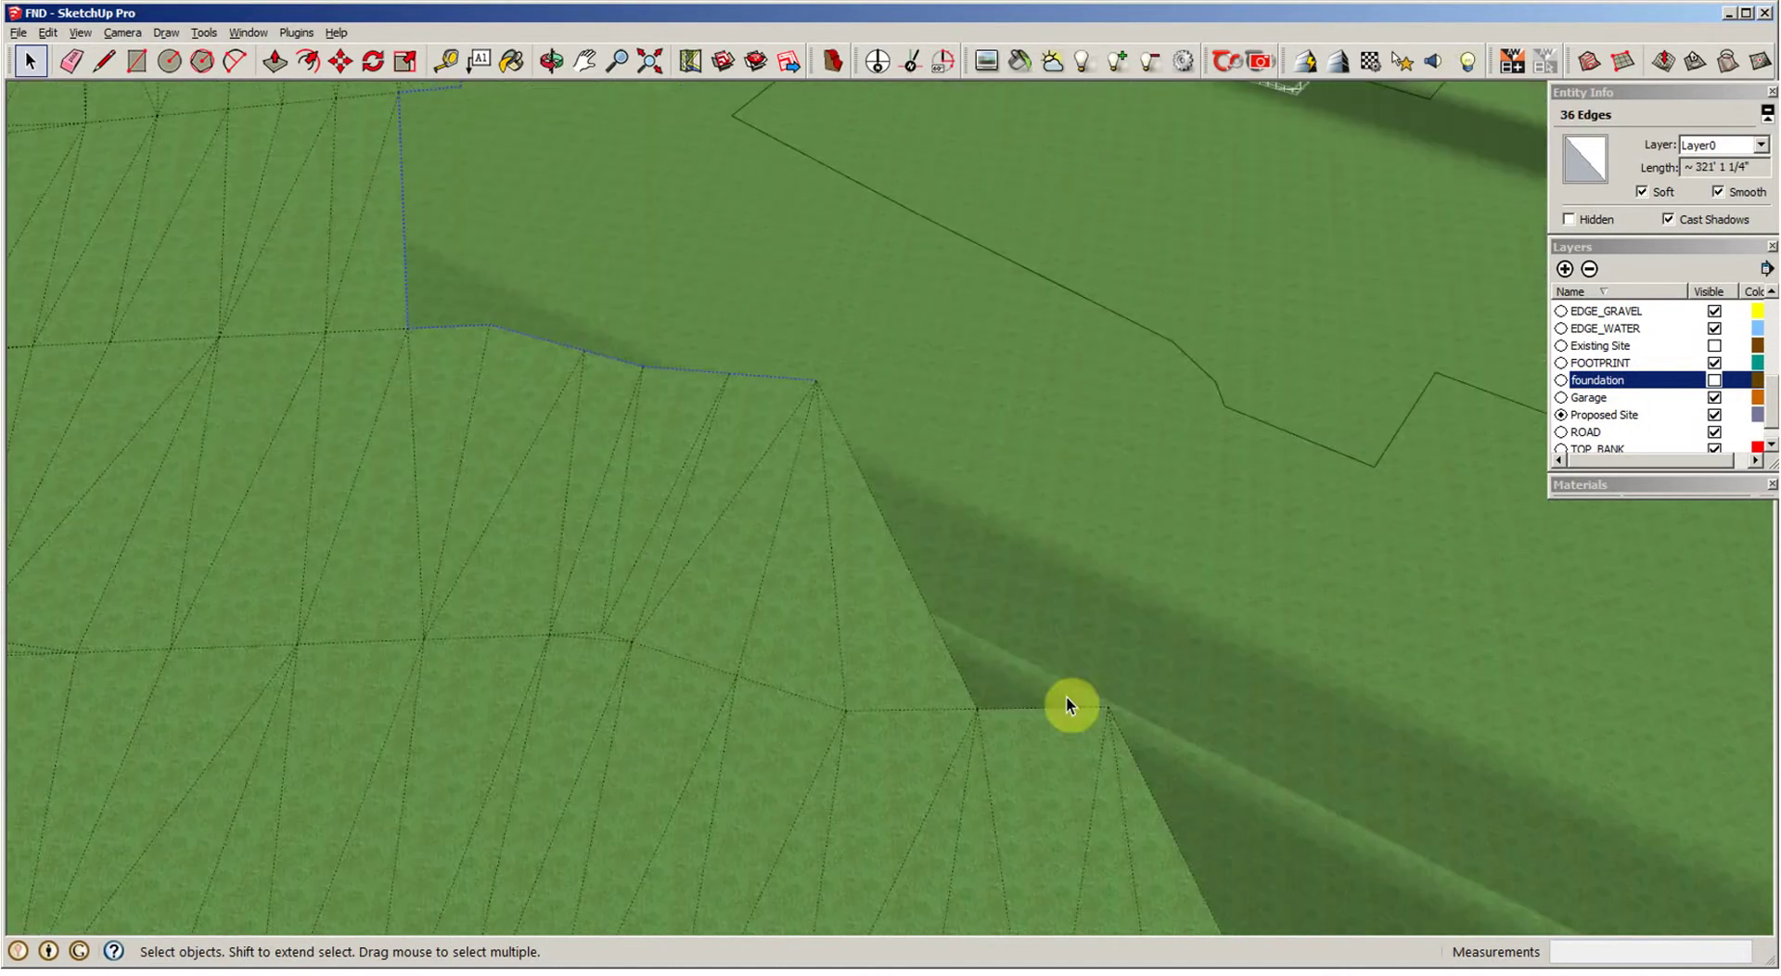
middle_click_drag(1066, 705, 861, 540)
left_click(872, 566, "shift")
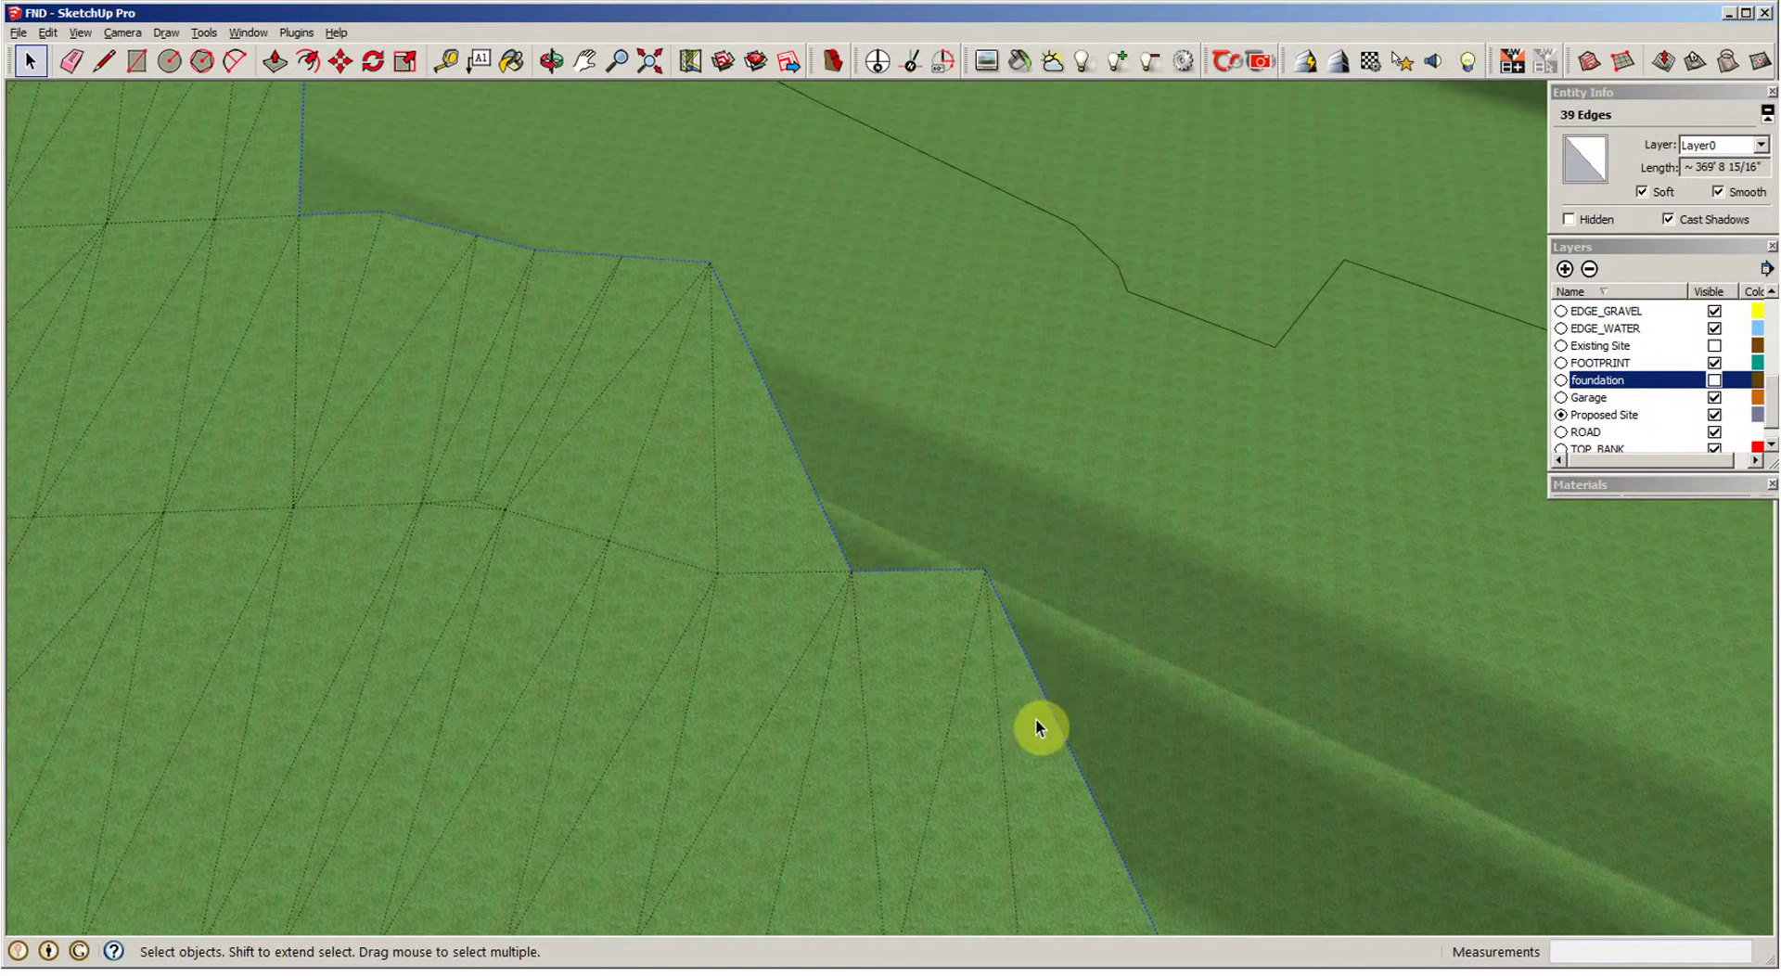
scroll(1035, 718, "down", 2)
middle_click_drag(1035, 718, 506, 693, "shift")
left_click_drag(365, 623, 892, 804, "ctrl")
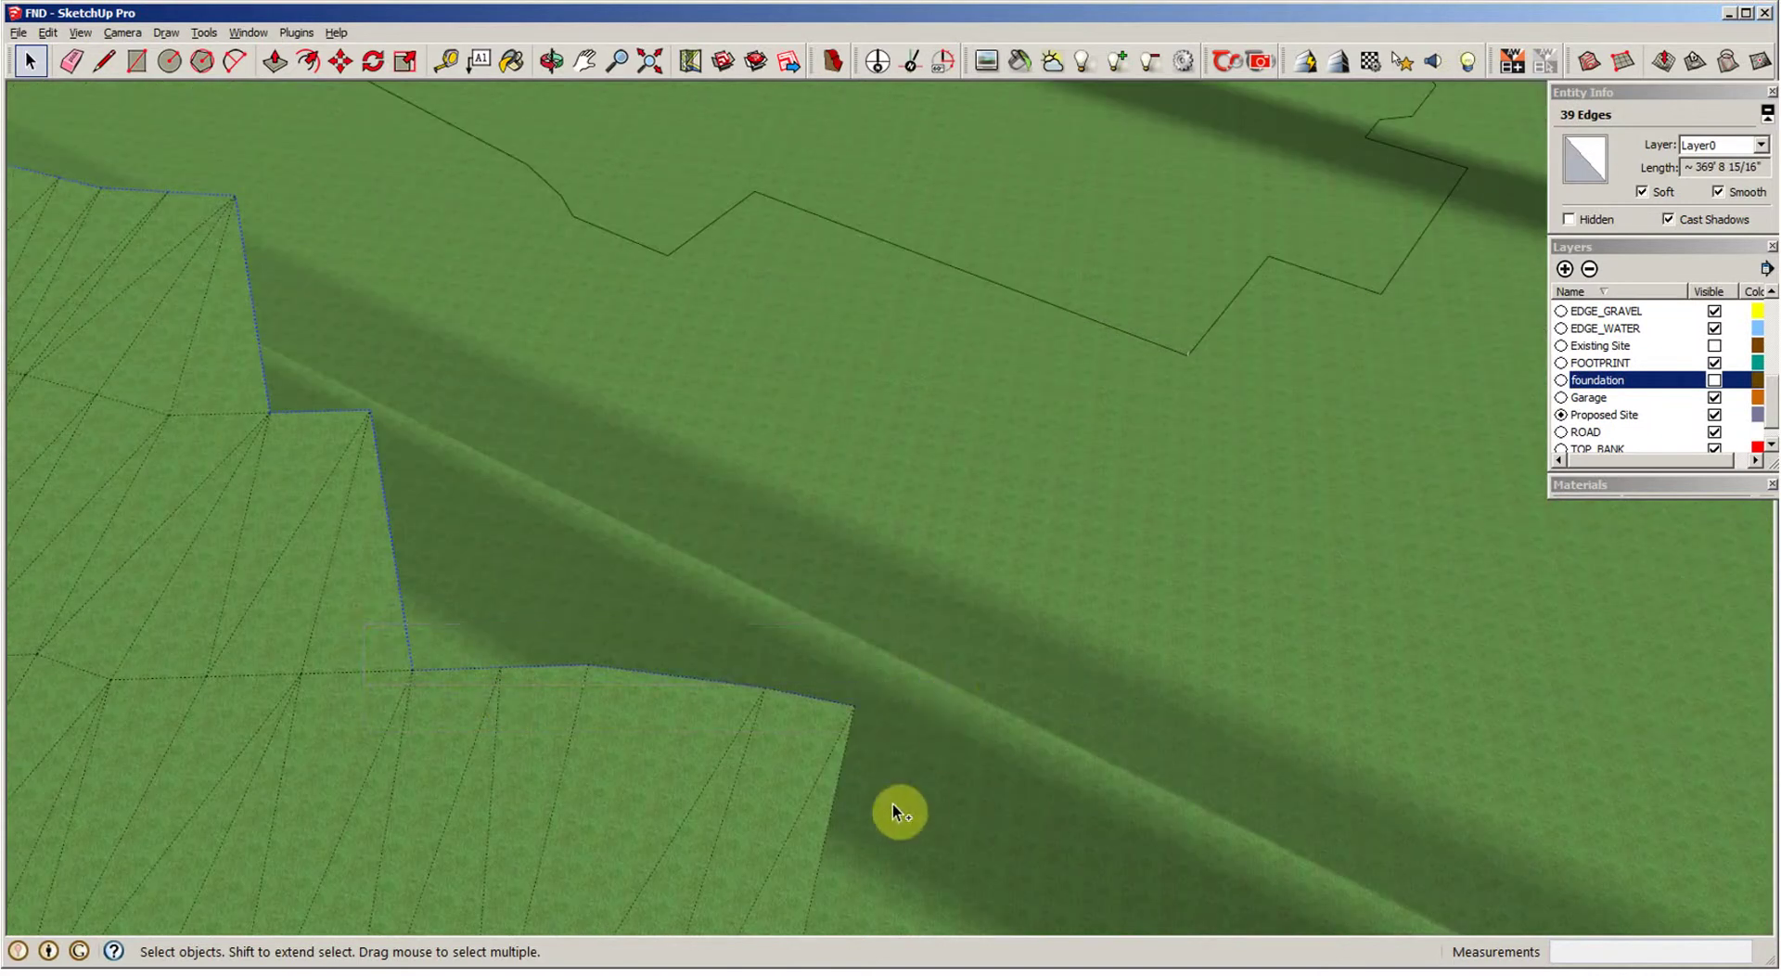
left_click(847, 818, "shift")
Step: Extend the rim selection past the last step and around the start of the curved end of the cutout
middle_click_drag(846, 820, 473, 601)
left_click_drag(473, 600, 1167, 694, "shift")
middle_click_drag(1168, 694, 278, 627)
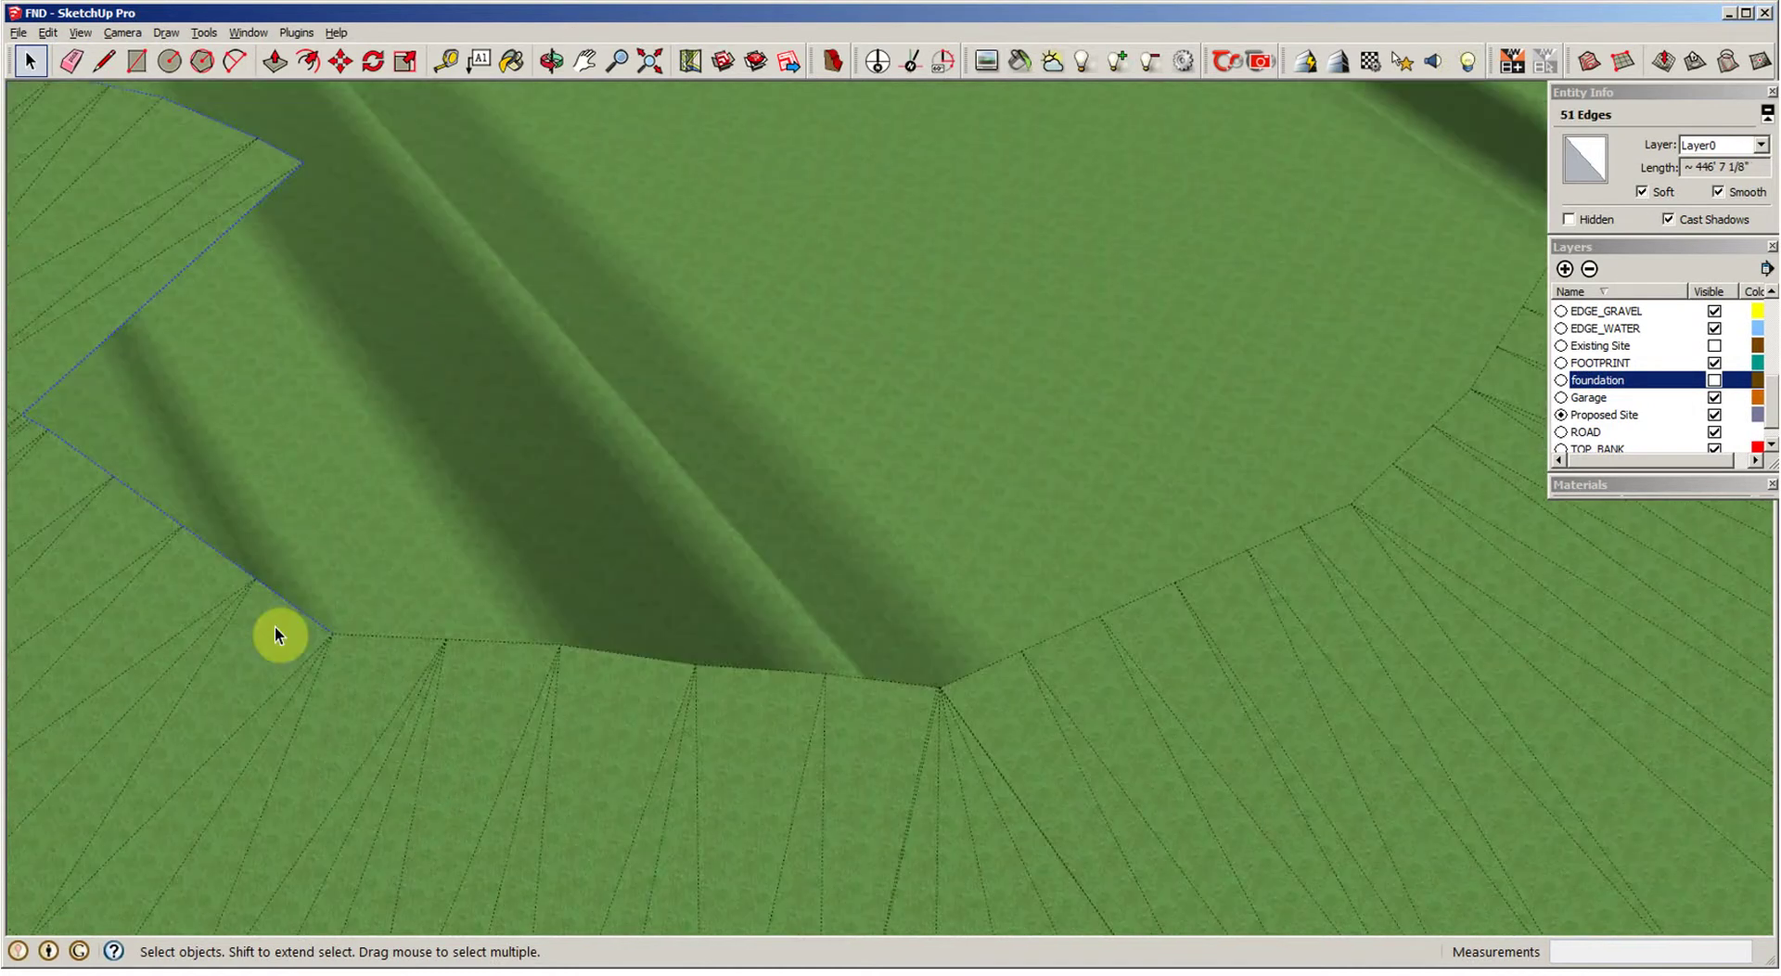
left_click_drag(283, 583, 979, 705, "shift")
middle_click_drag(976, 736, 934, 742)
left_click_drag(680, 579, 1289, 753, "shift")
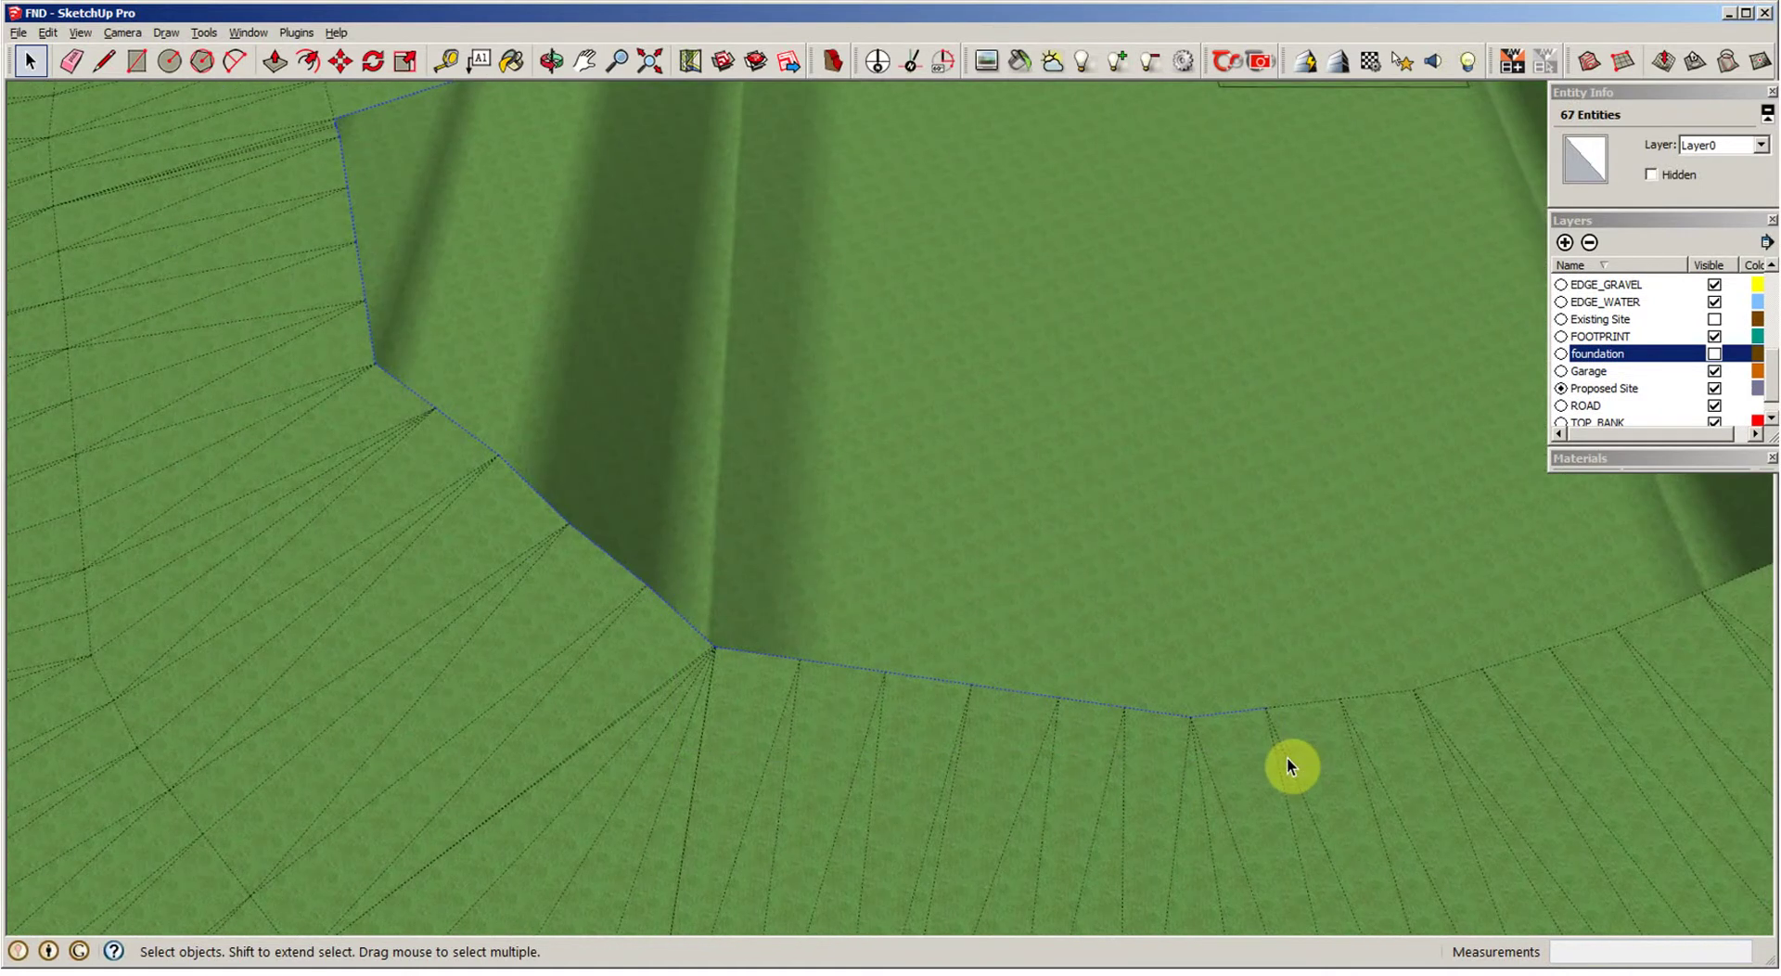
Step: Add the remaining rim edges along the curved end to close the selection loop around the cutout
middle_click_drag(1287, 755, 920, 694)
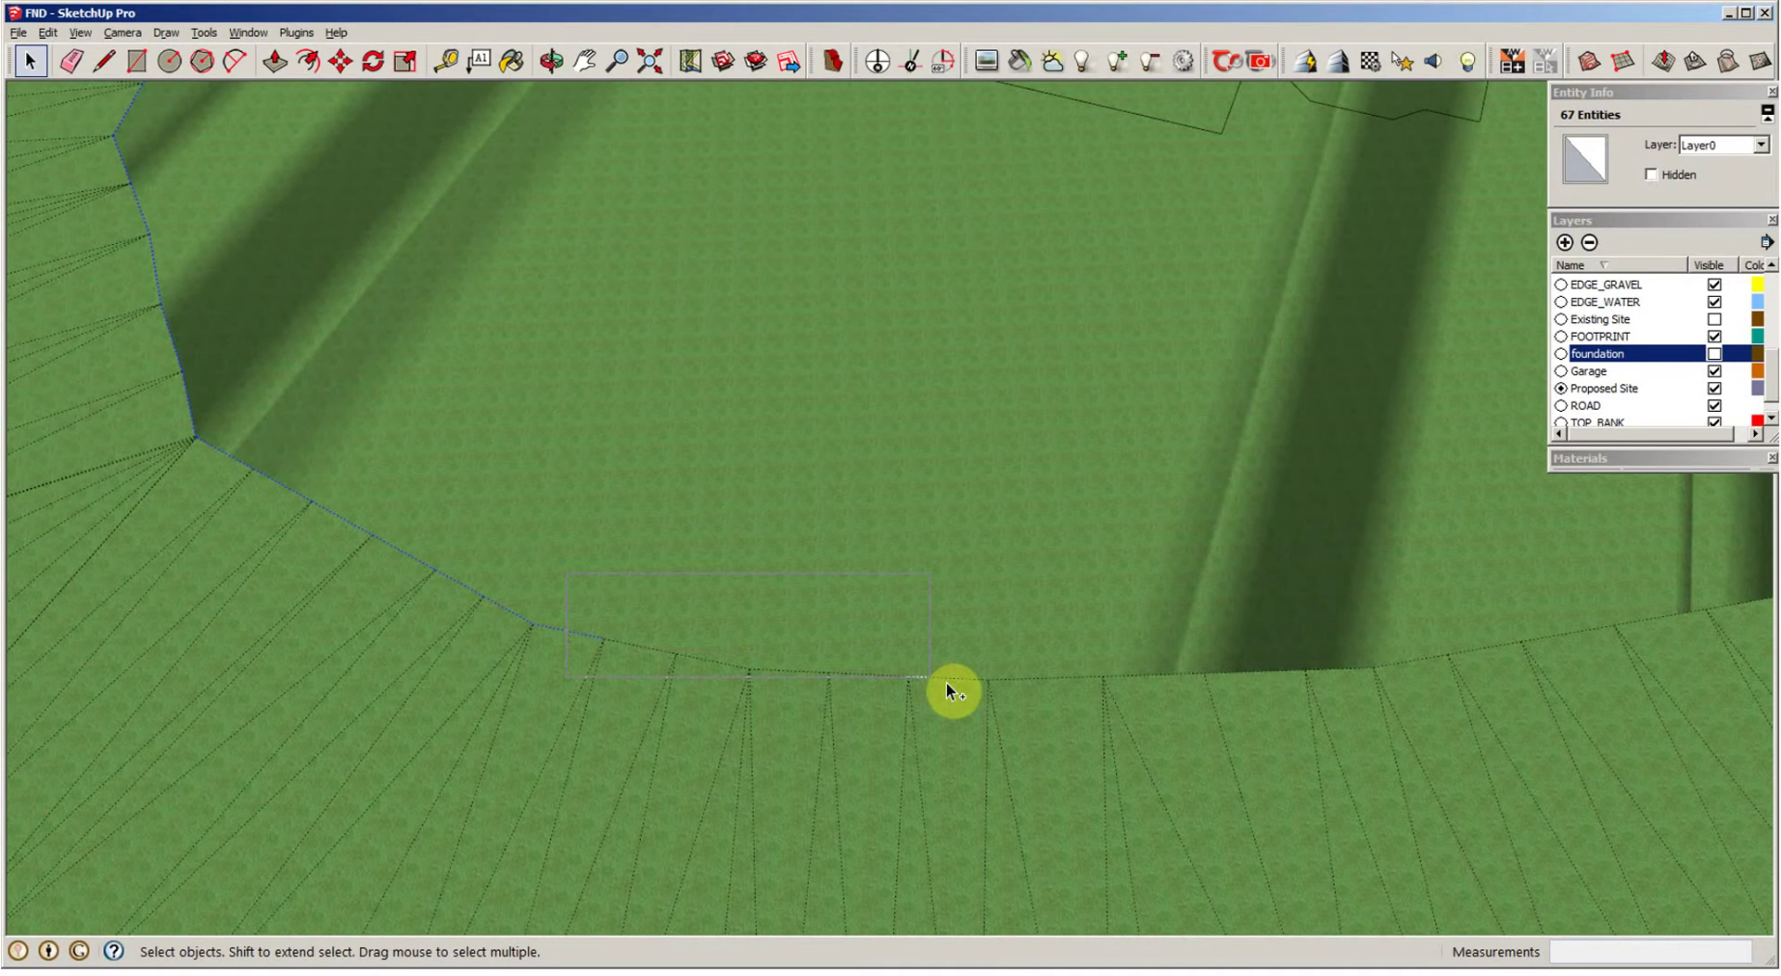
left_click_drag(1164, 730, 1258, 748, "shift")
middle_click_drag(1258, 748, 564, 586)
left_click_drag(398, 516, 1239, 724, "shift")
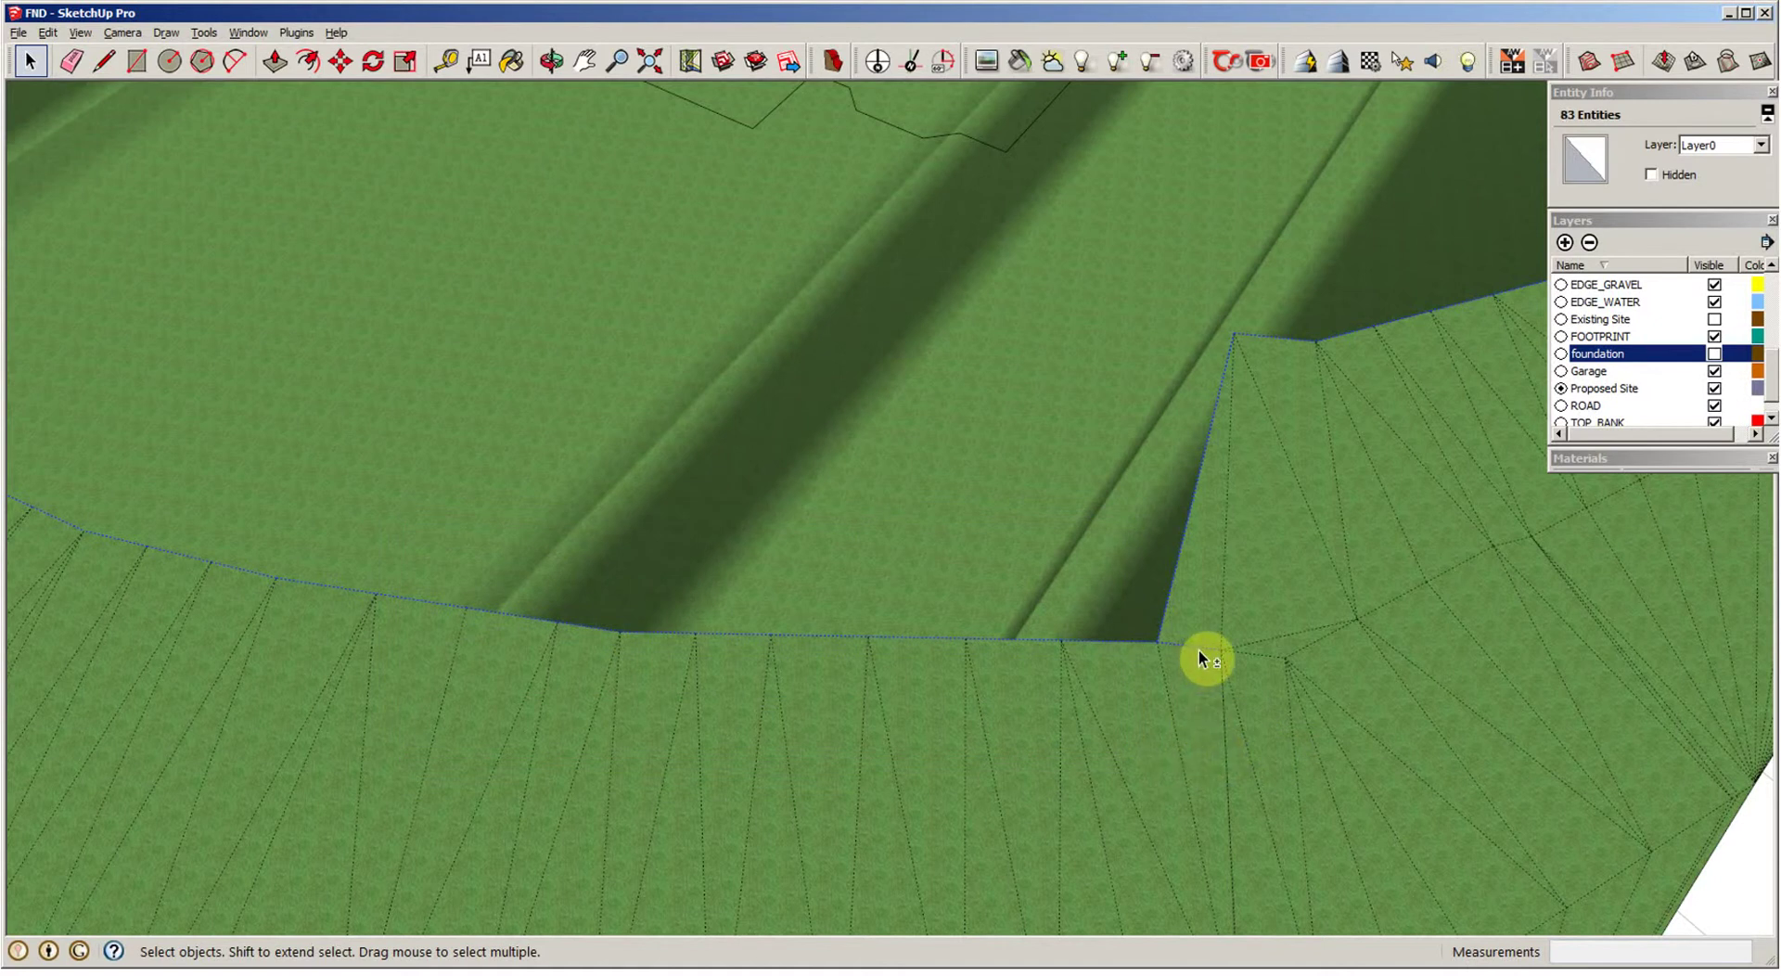
scroll(1218, 729, "down", 5)
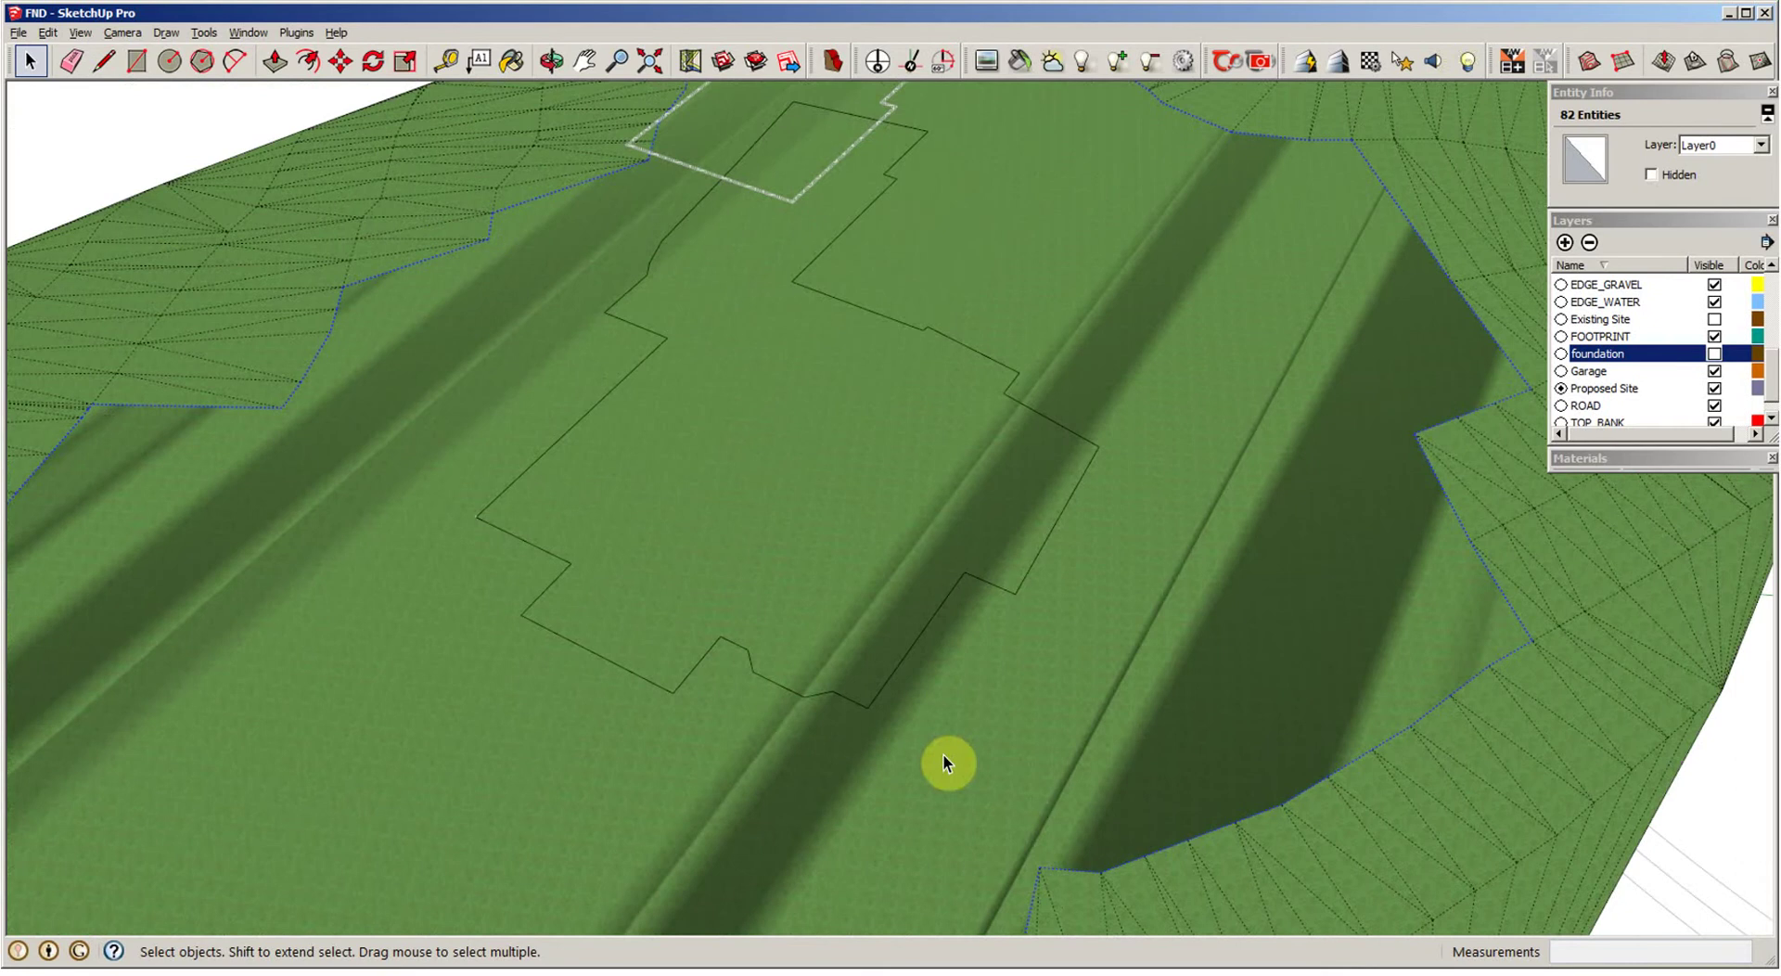
Step: Add every edge of the traced grade line inside the cutout to the rim selection
scroll(943, 762, "down", 3)
scroll(890, 764, "up", 1)
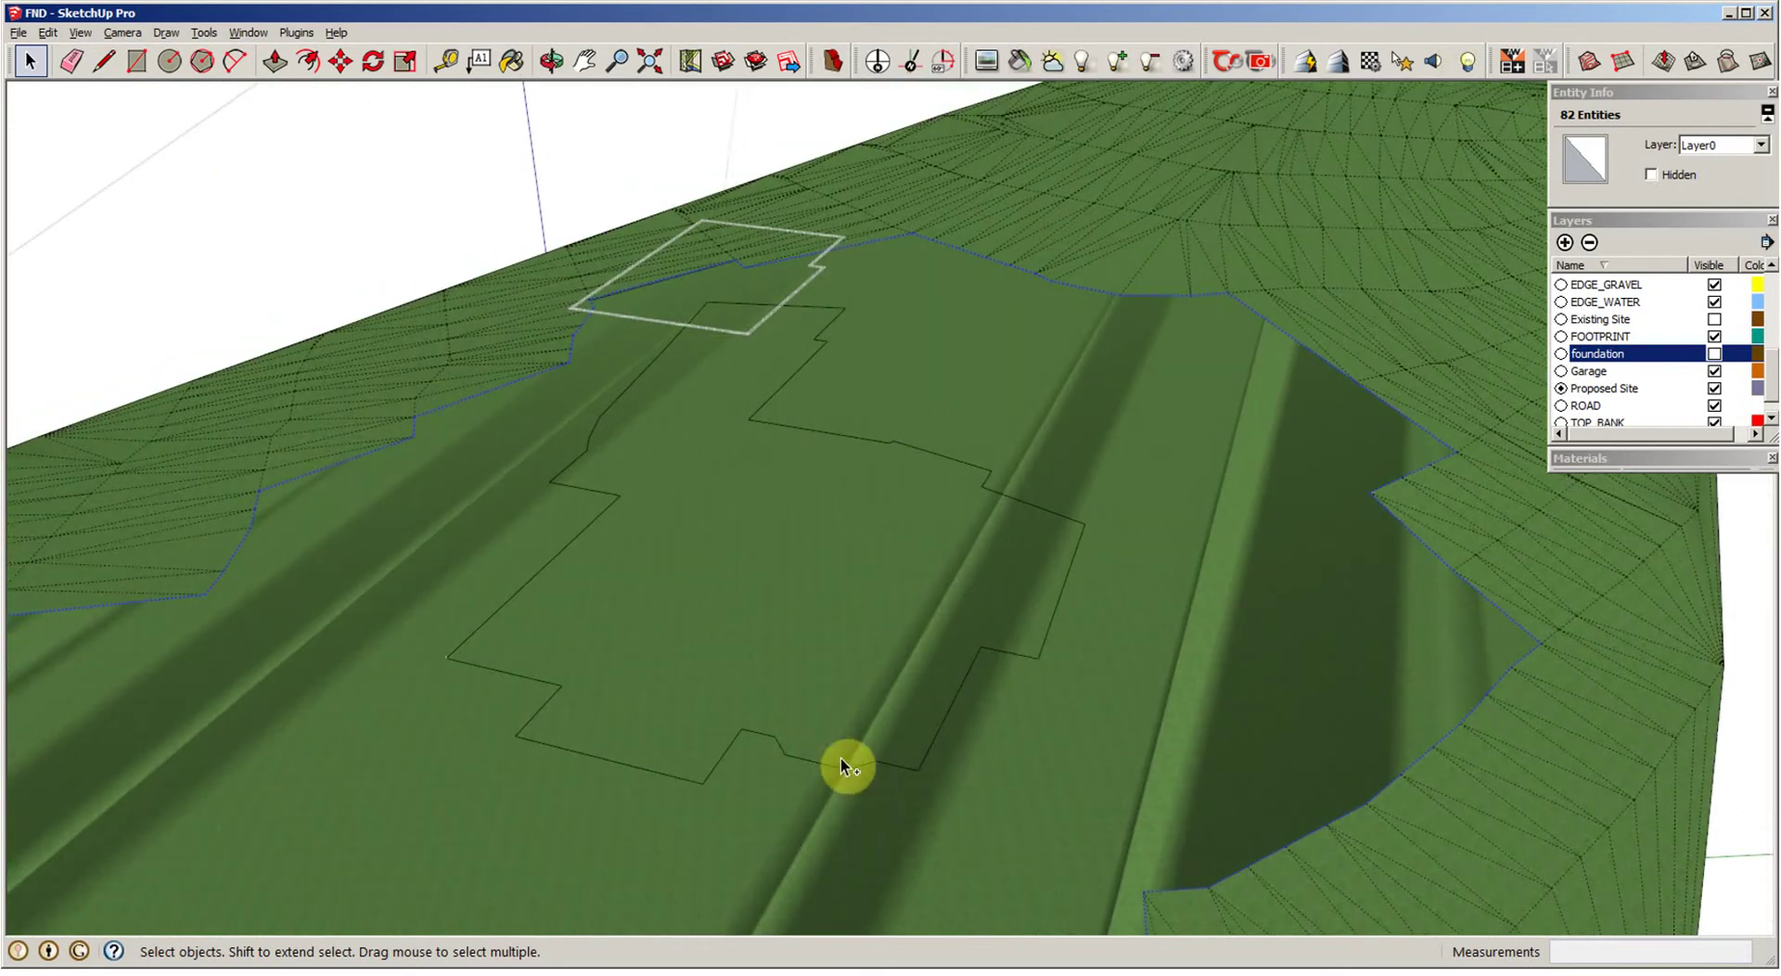
left_click_drag(681, 704, 964, 869)
left_click_drag(915, 497, 1122, 831, "ctrl")
left_click_drag(418, 608, 804, 849, "ctrl")
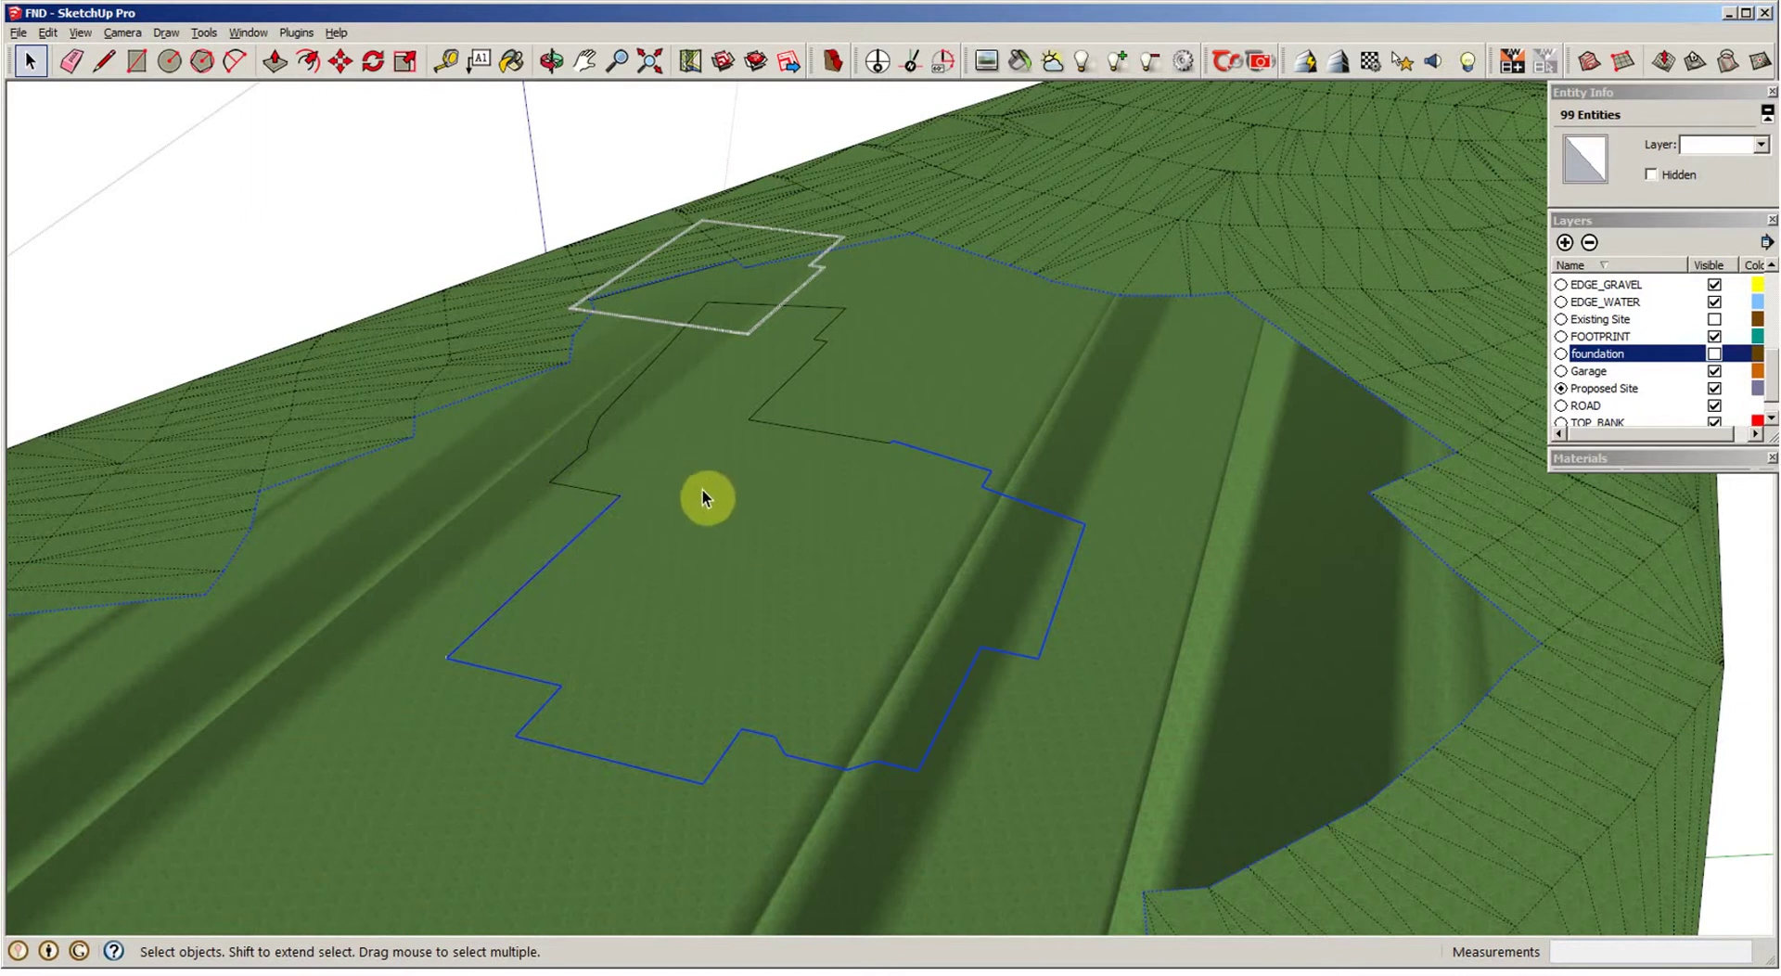
scroll(705, 505, "up", 2)
scroll(708, 509, "up", 3)
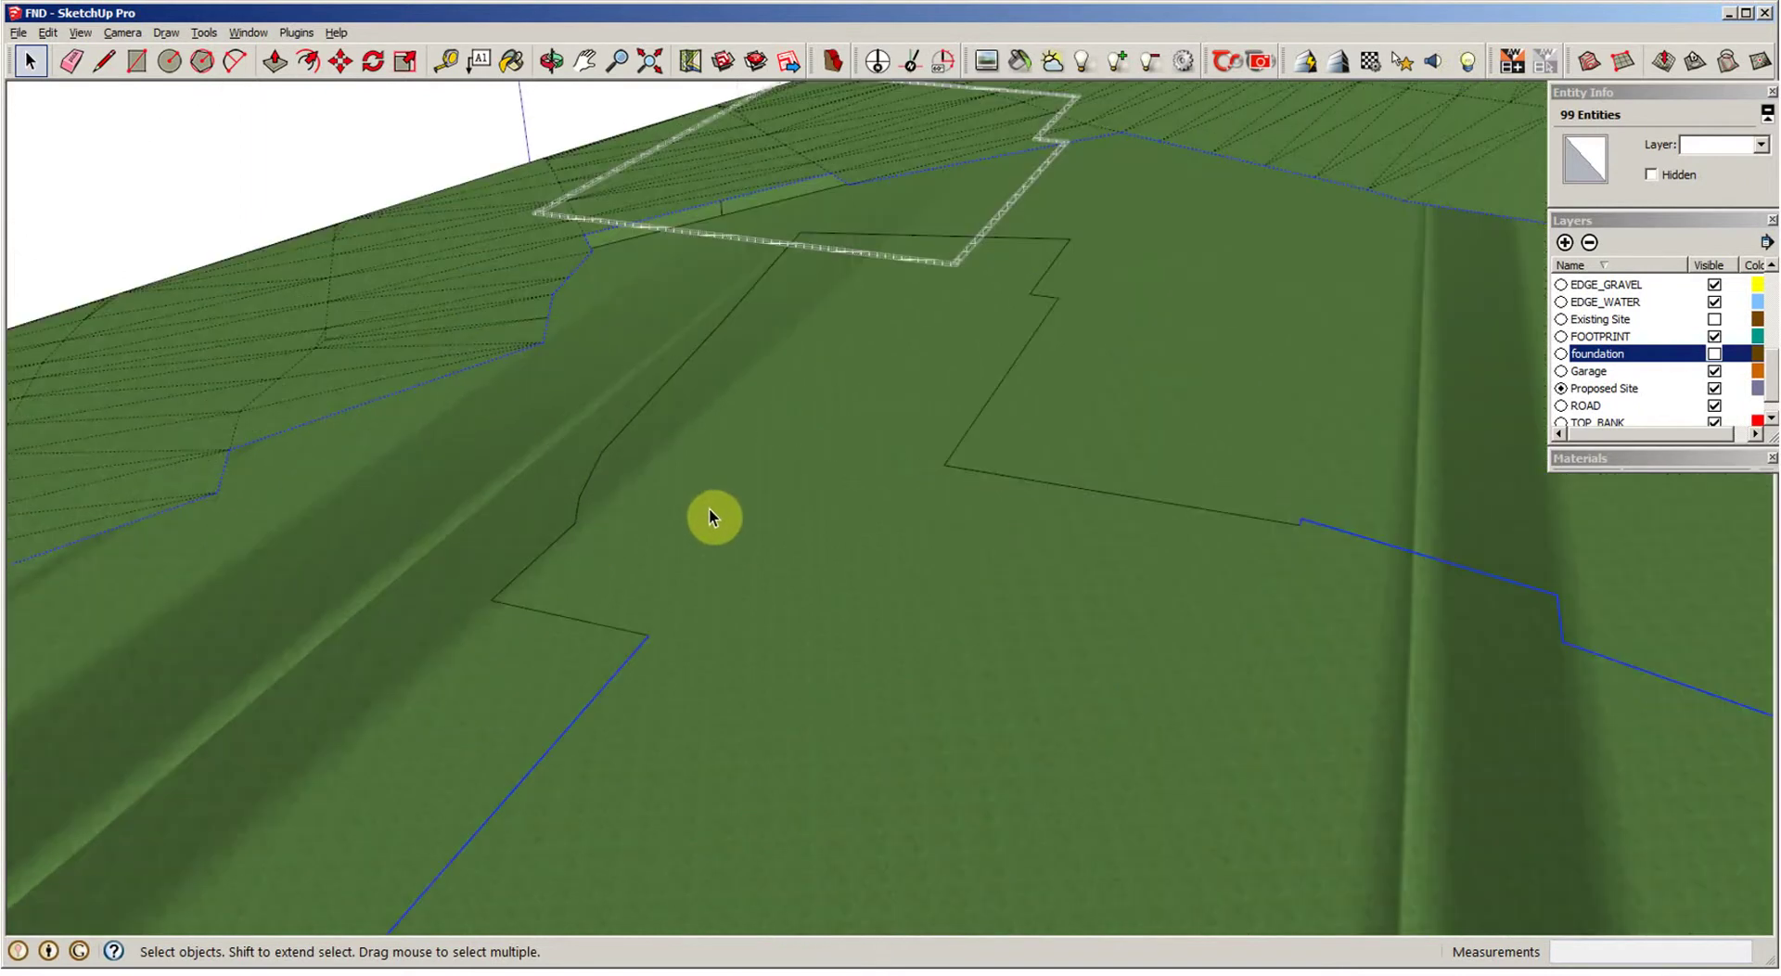
scroll(798, 425, "up", 1)
left_click(1061, 505, "ctrl")
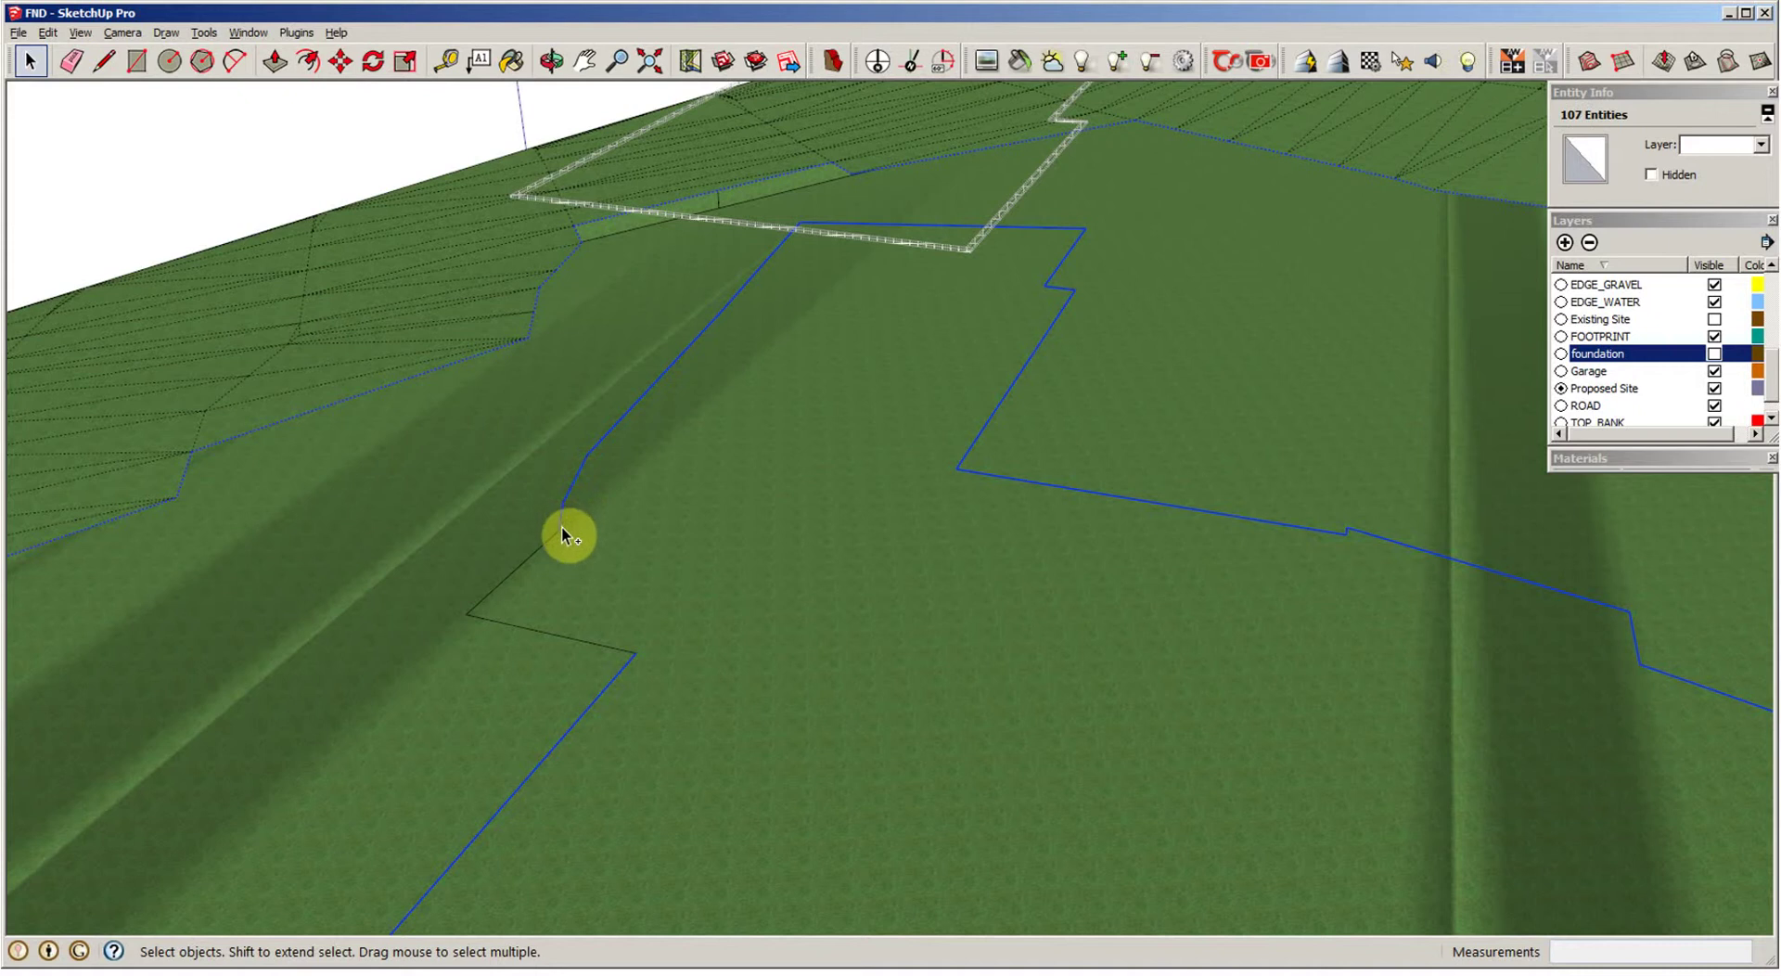
left_click(588, 648, "ctrl")
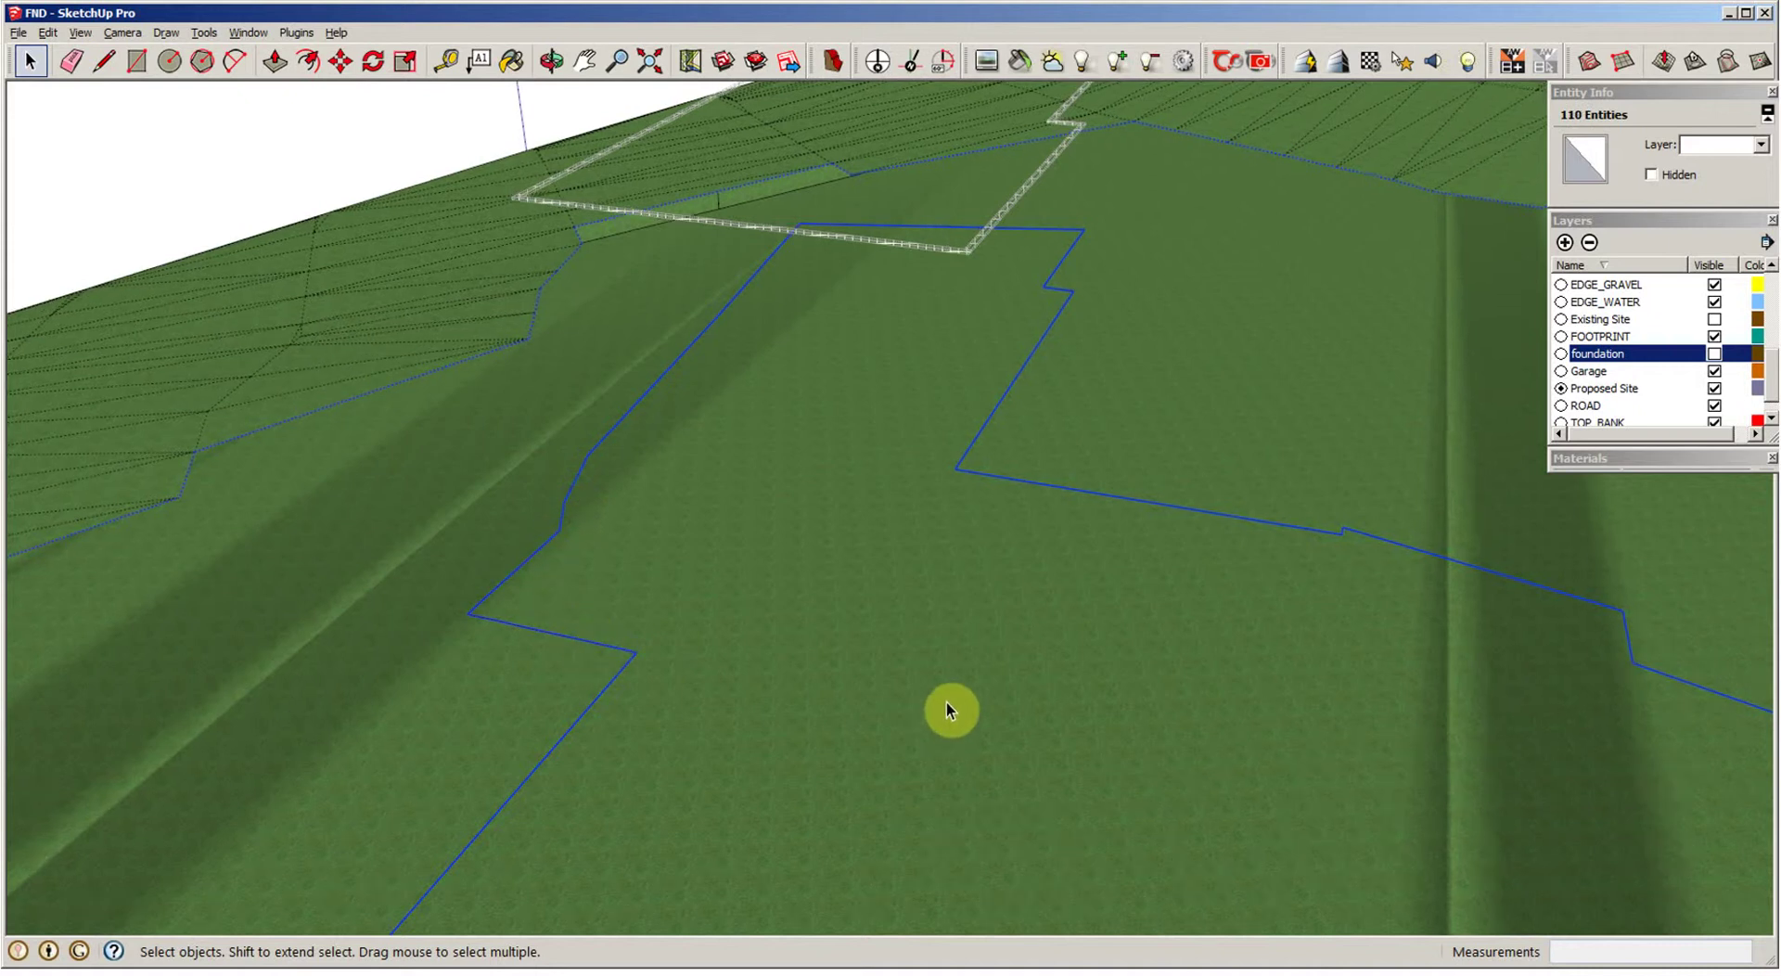
Step: Generate a terrain surface from the selected rim and grade line edges with the Sandbox From Contours tool
scroll(948, 705, "down", 6)
middle_click_drag(950, 699, 540, 676)
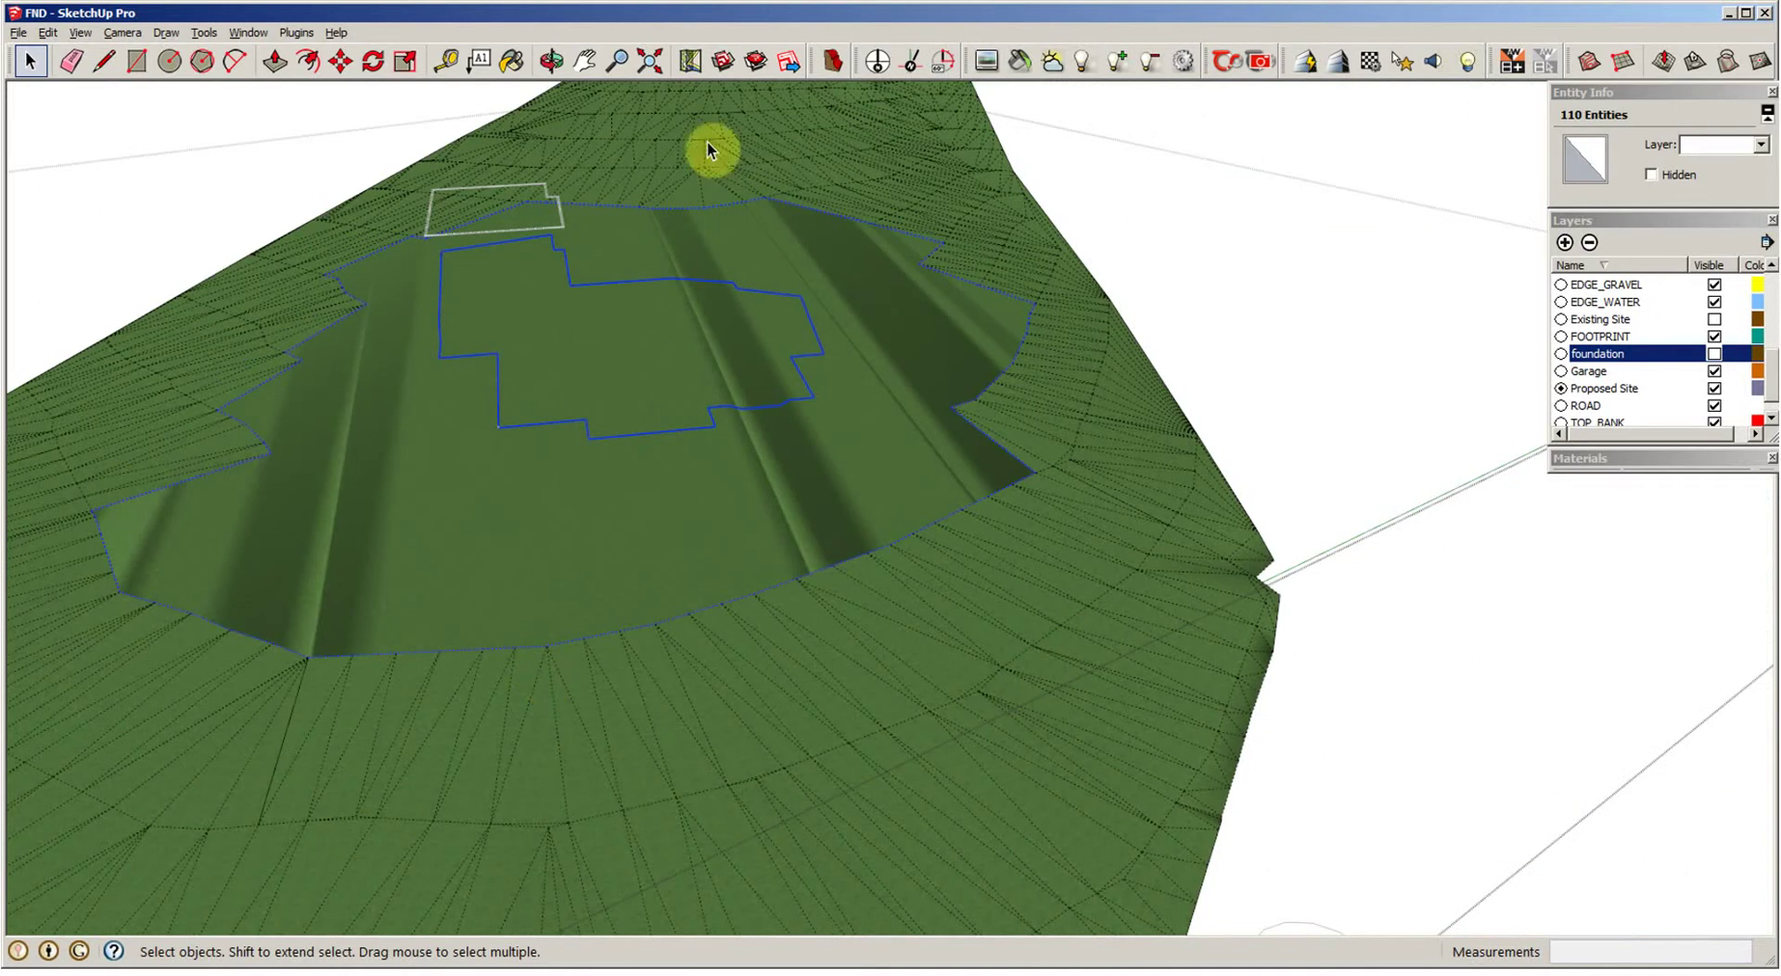
scroll(1563, 596, "up", 1)
middle_click_drag(1563, 596, 1376, 517)
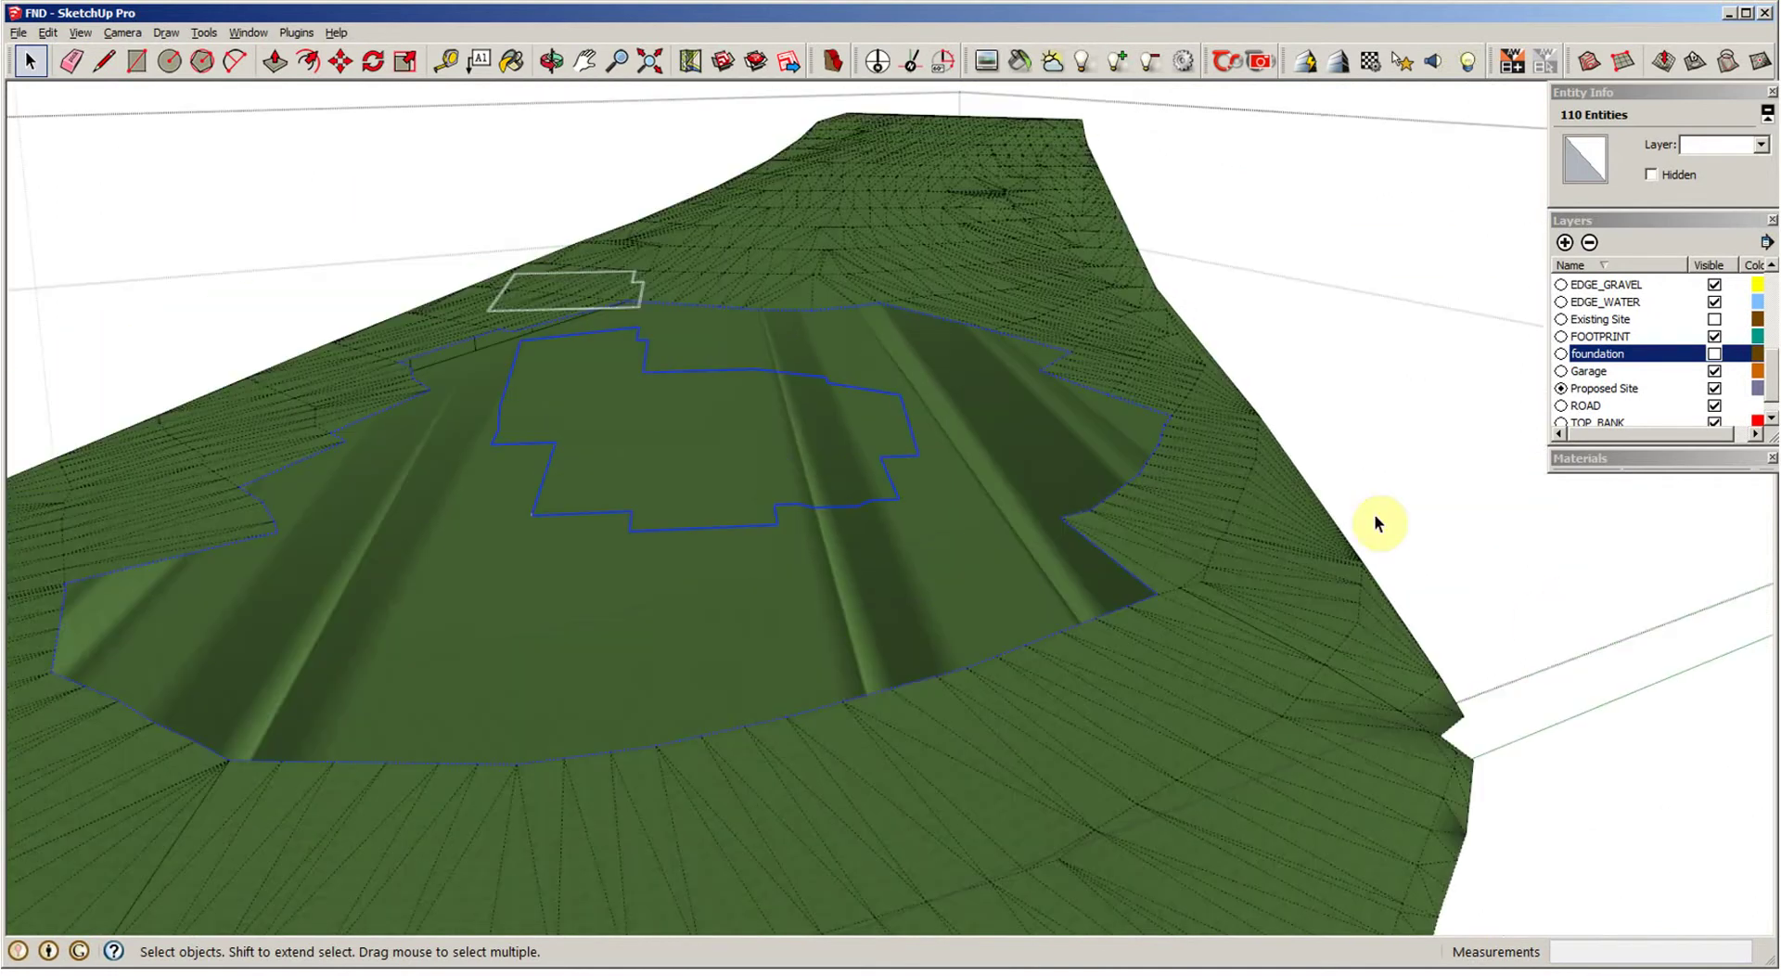
left_click(1585, 62)
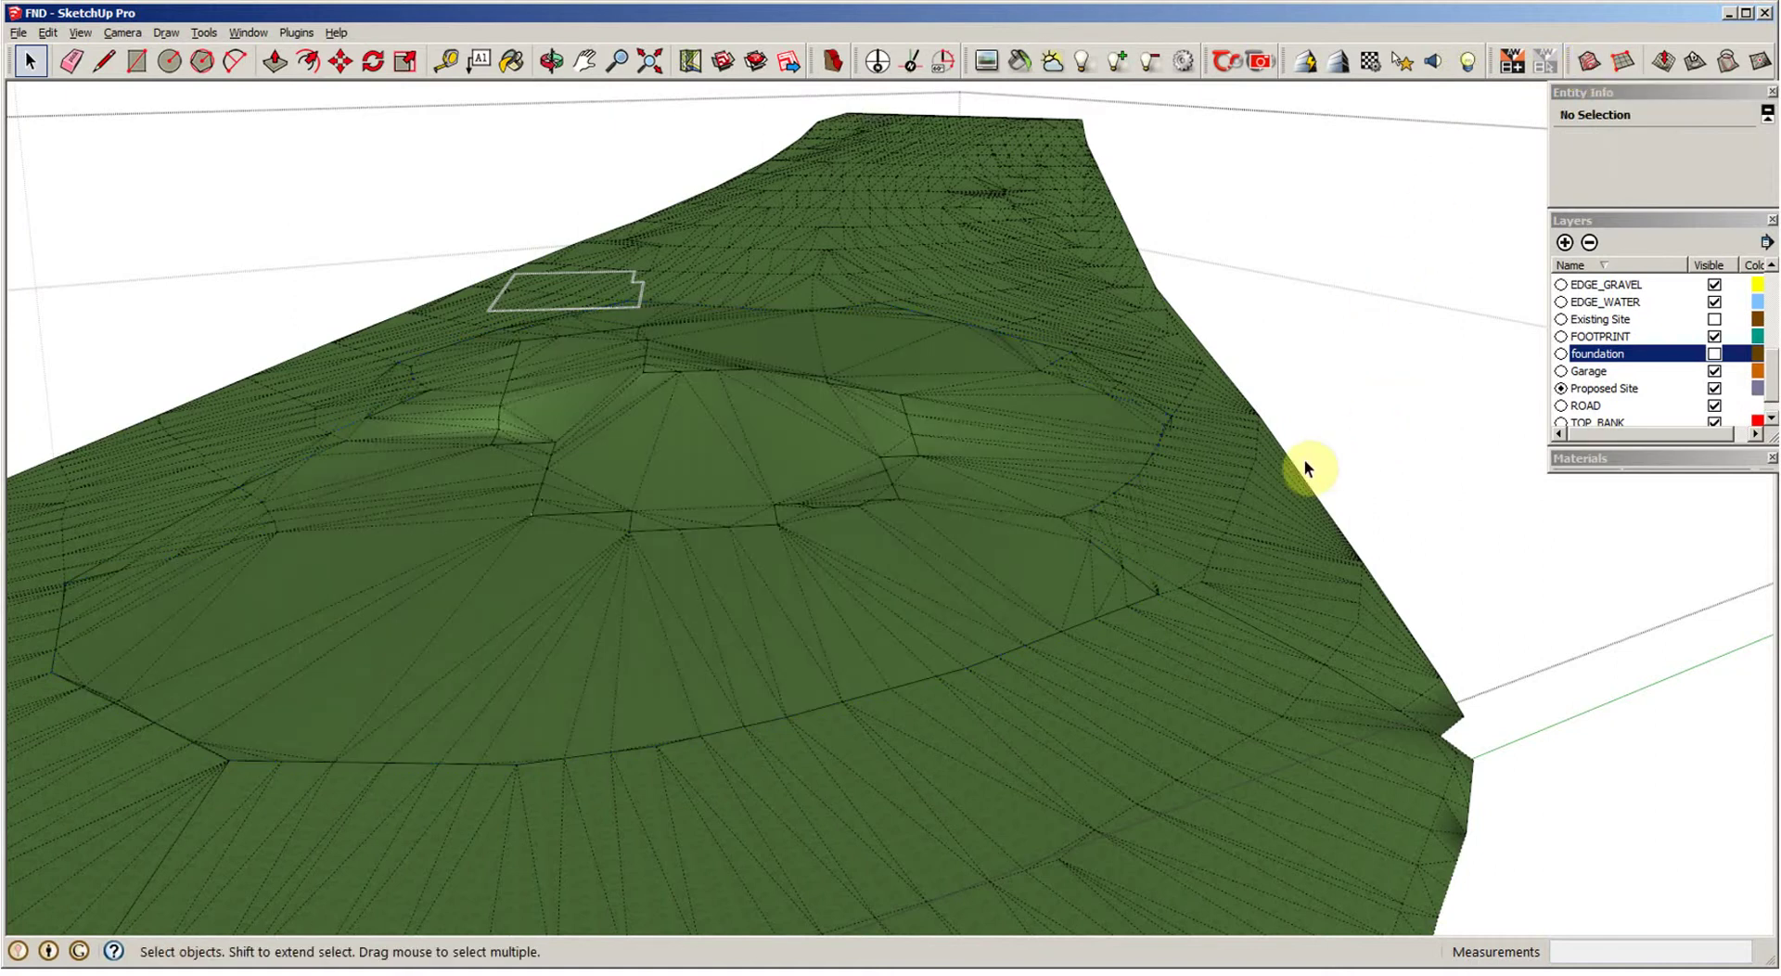
Step: Explode the new terrain group so its geometry merges with the surrounding Proposed Site surface
scroll(777, 642, "down", 3)
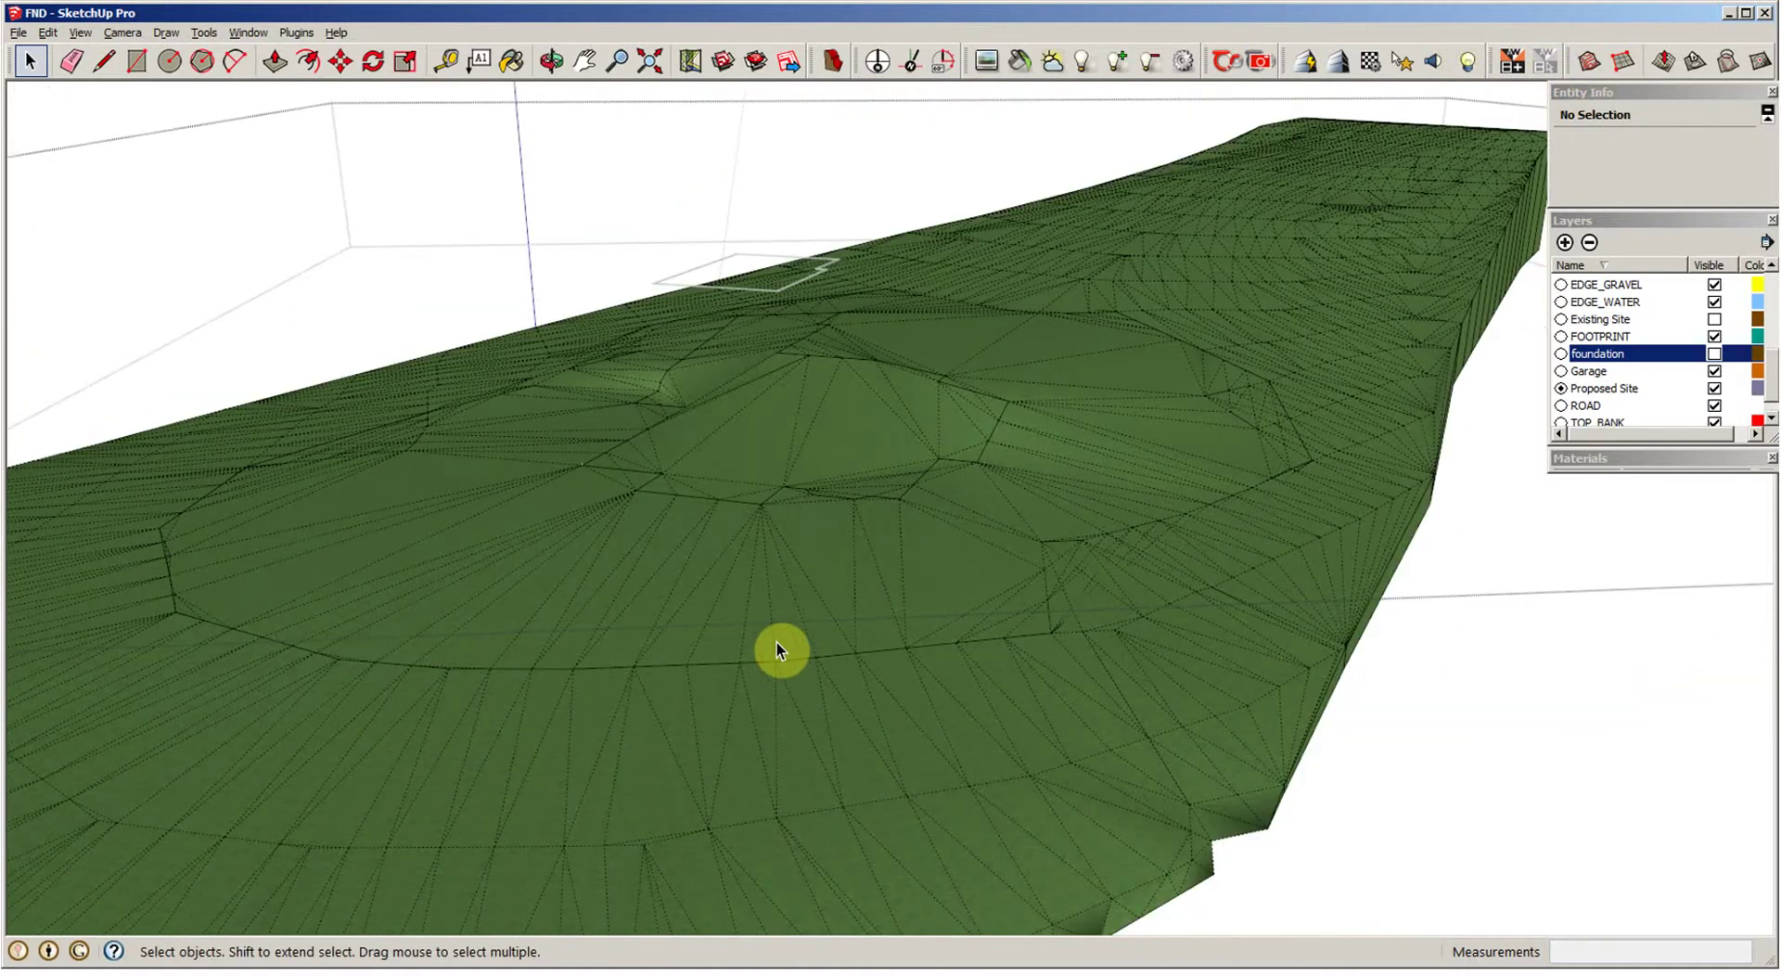
left_click(677, 624)
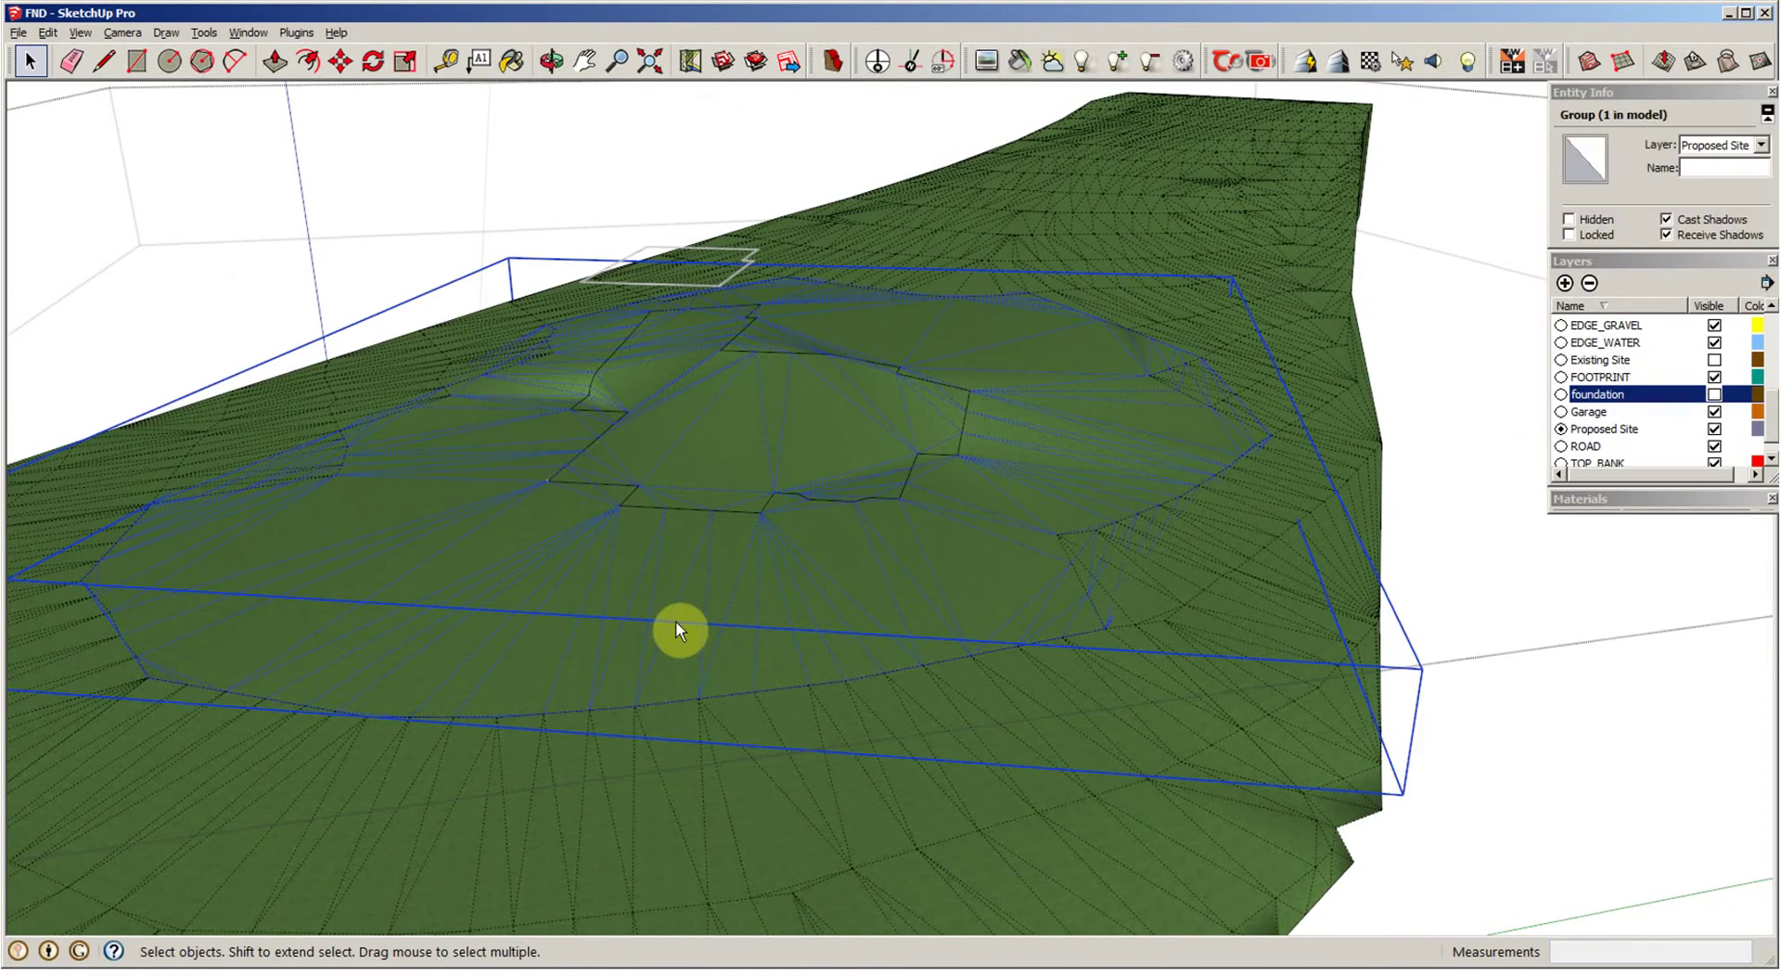
right_click(677, 623)
left_click(716, 701)
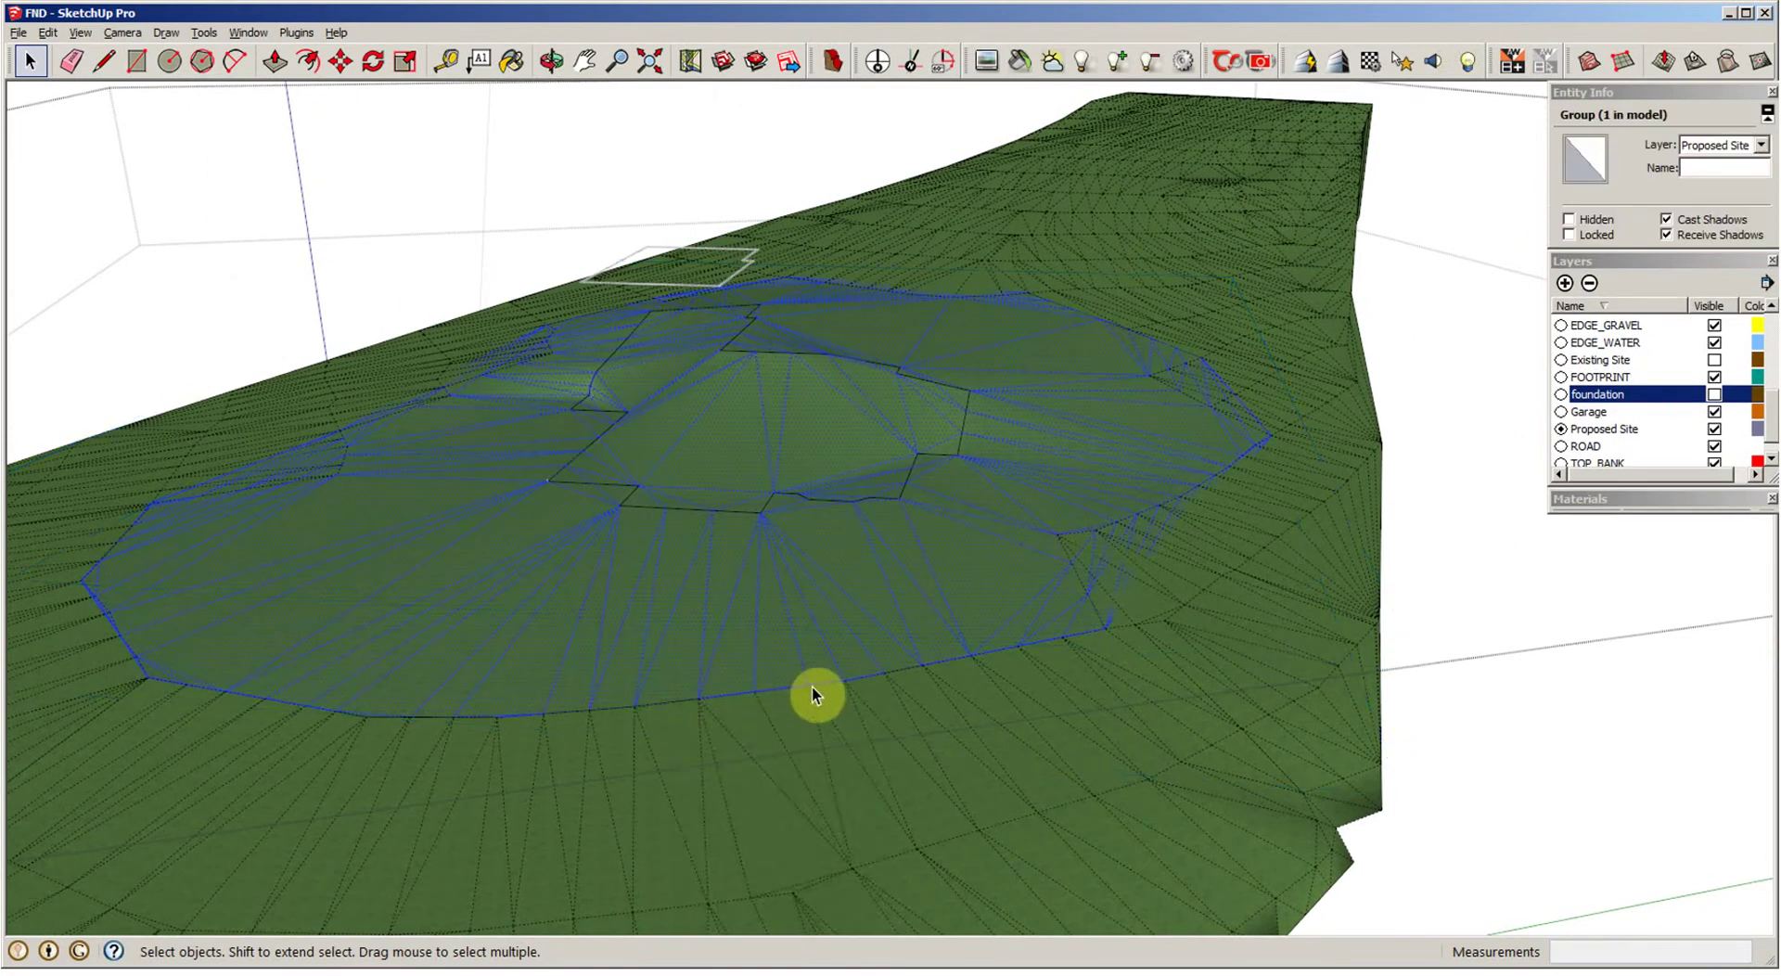
Step: Erase the triangulation edges in the middle of the grade line outline to start opening the foundation area
scroll(838, 681, "up", 5)
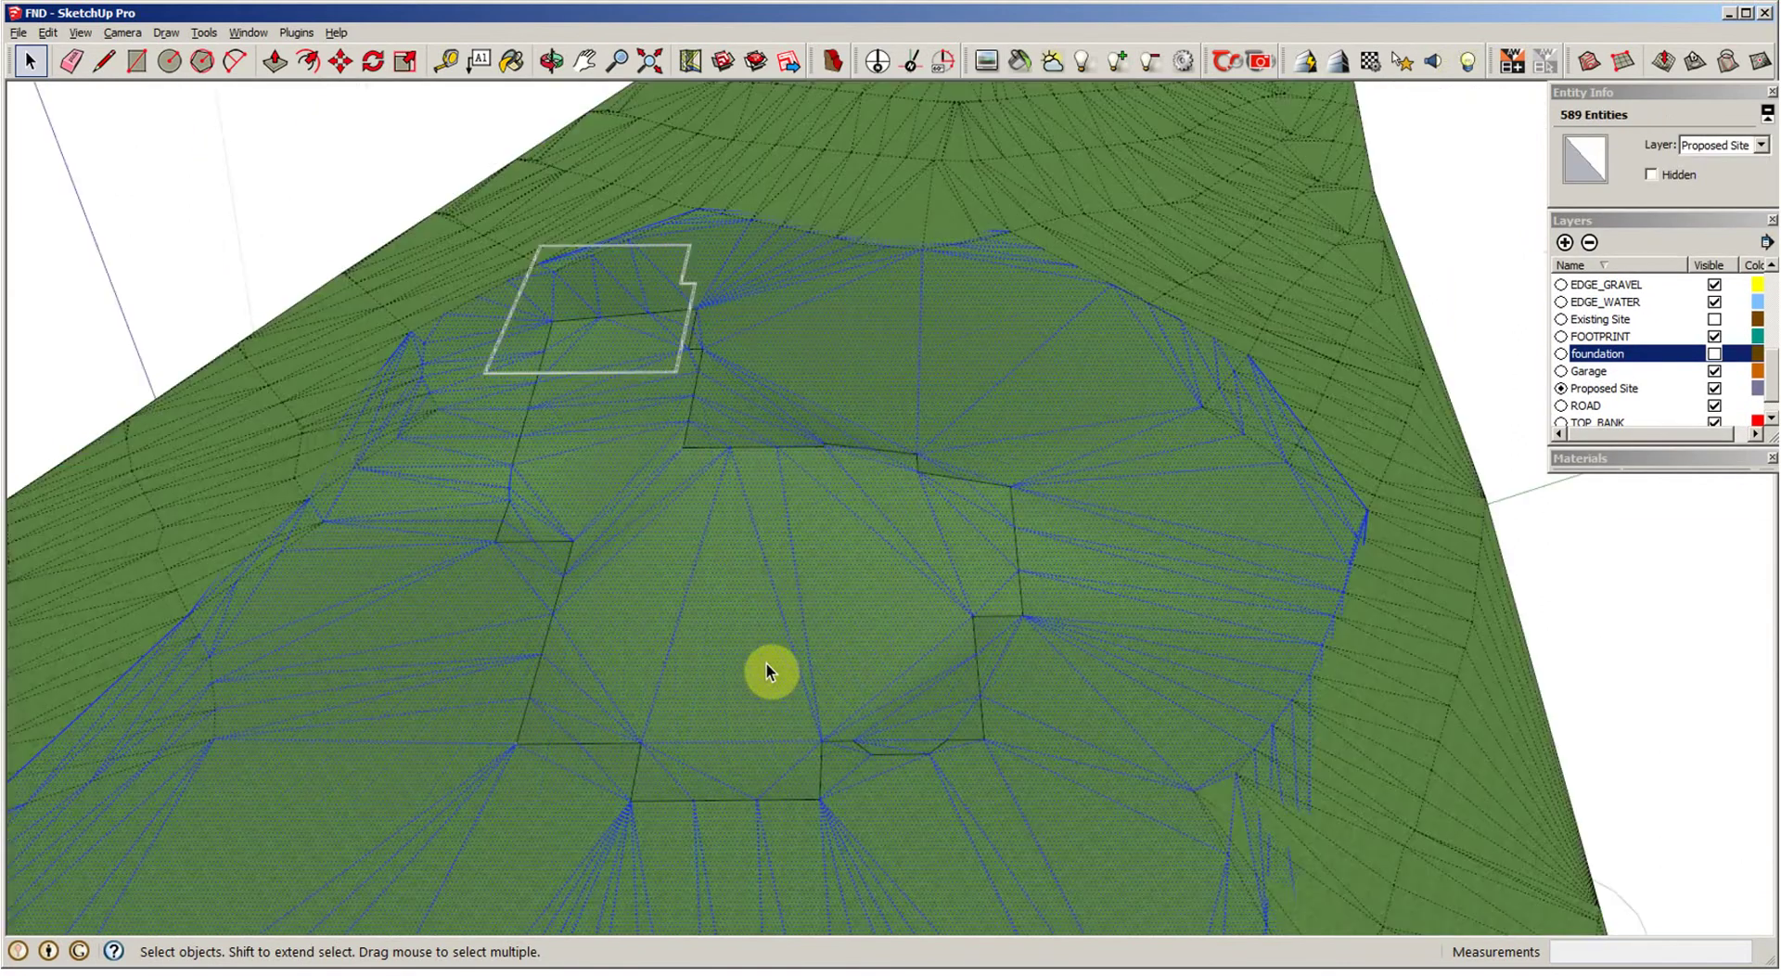
scroll(797, 648, "up", 2)
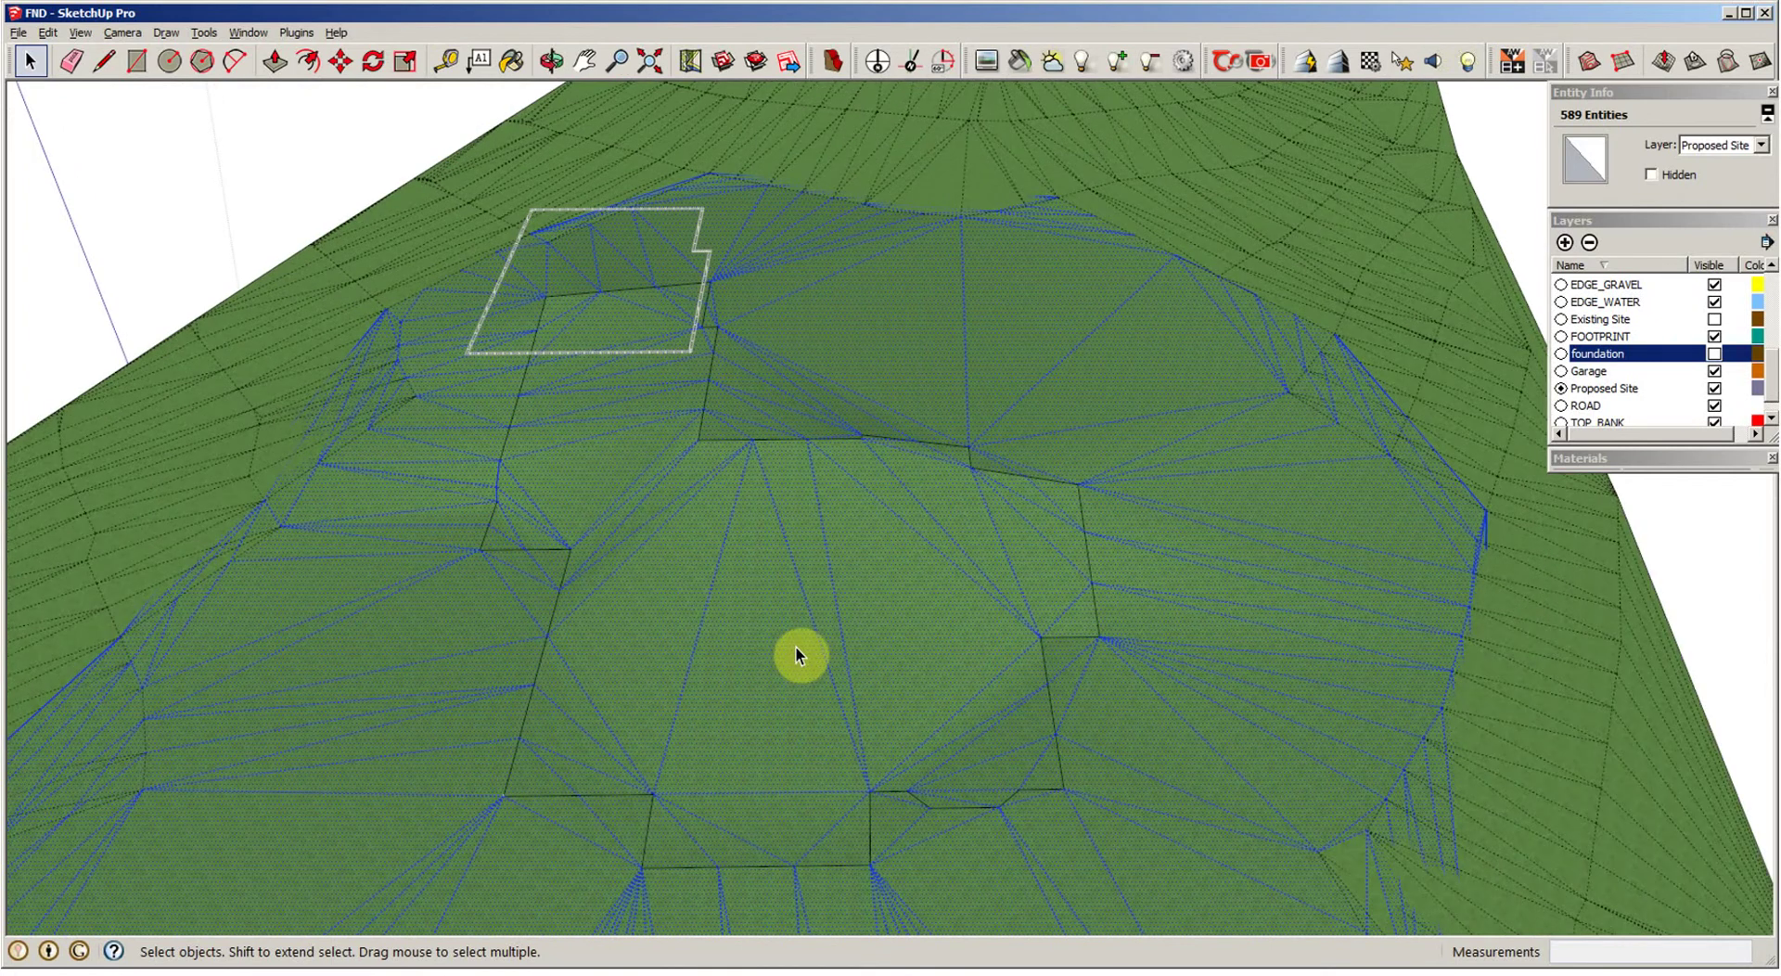
key("e")
left_click_drag(825, 629, 927, 584)
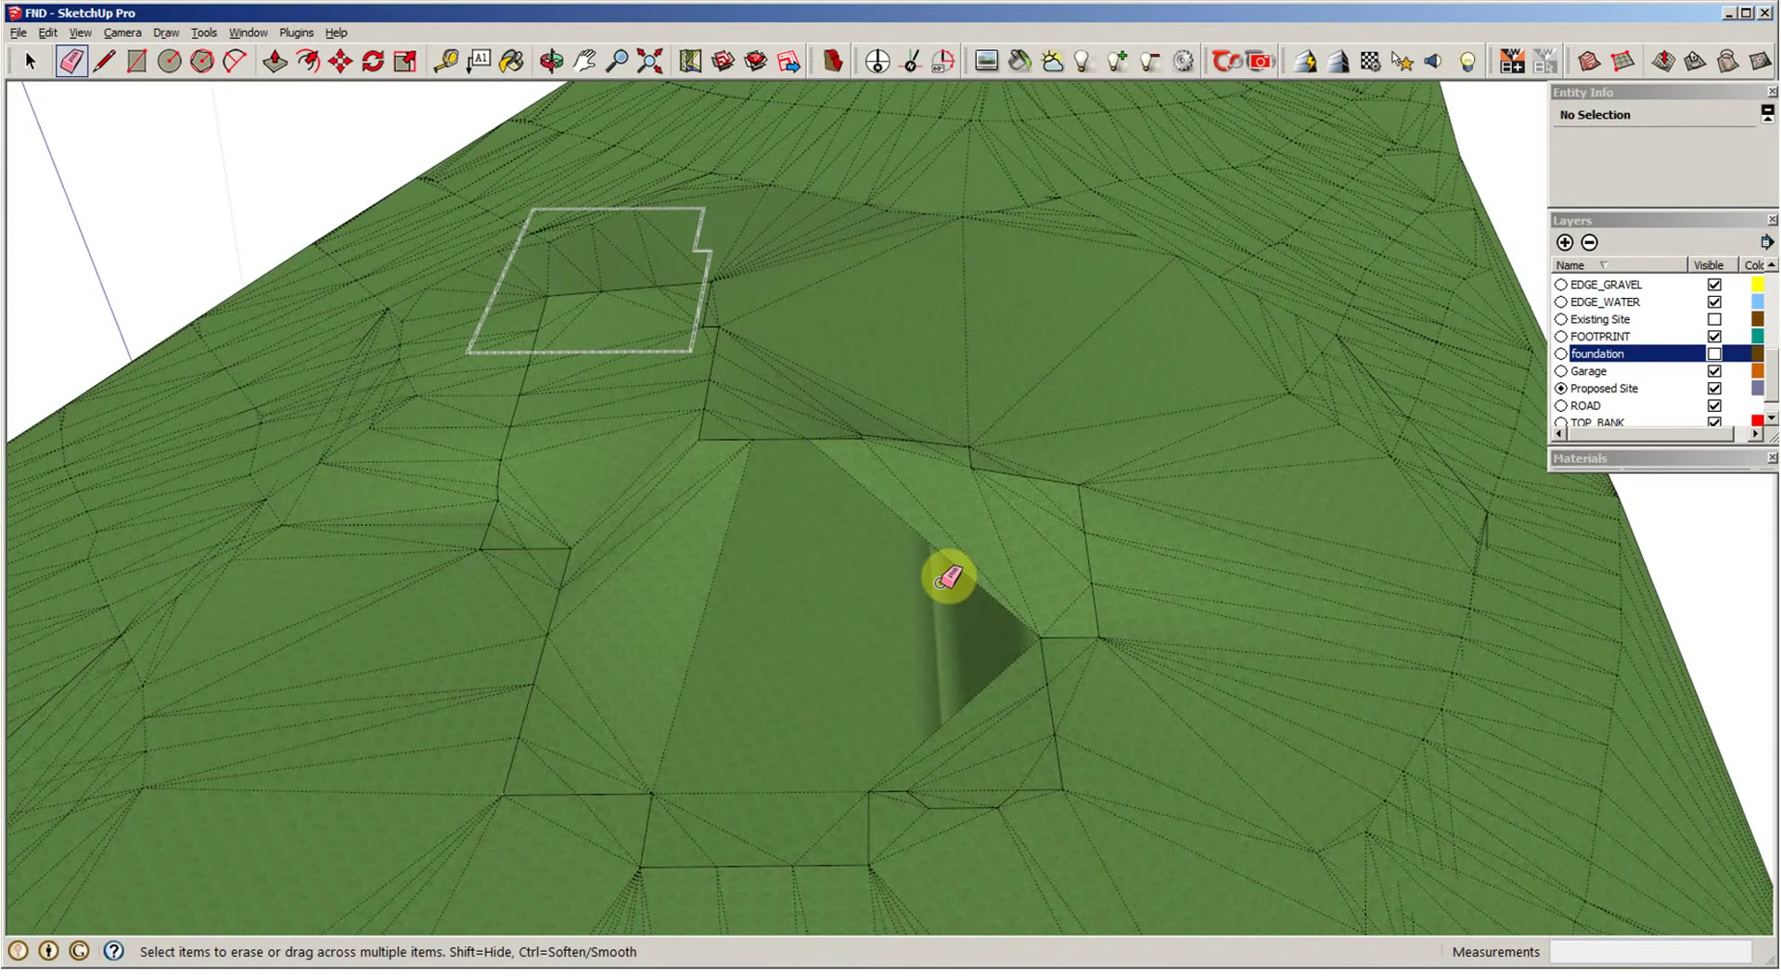
middle_click_drag(944, 581, 848, 580)
left_click(948, 583)
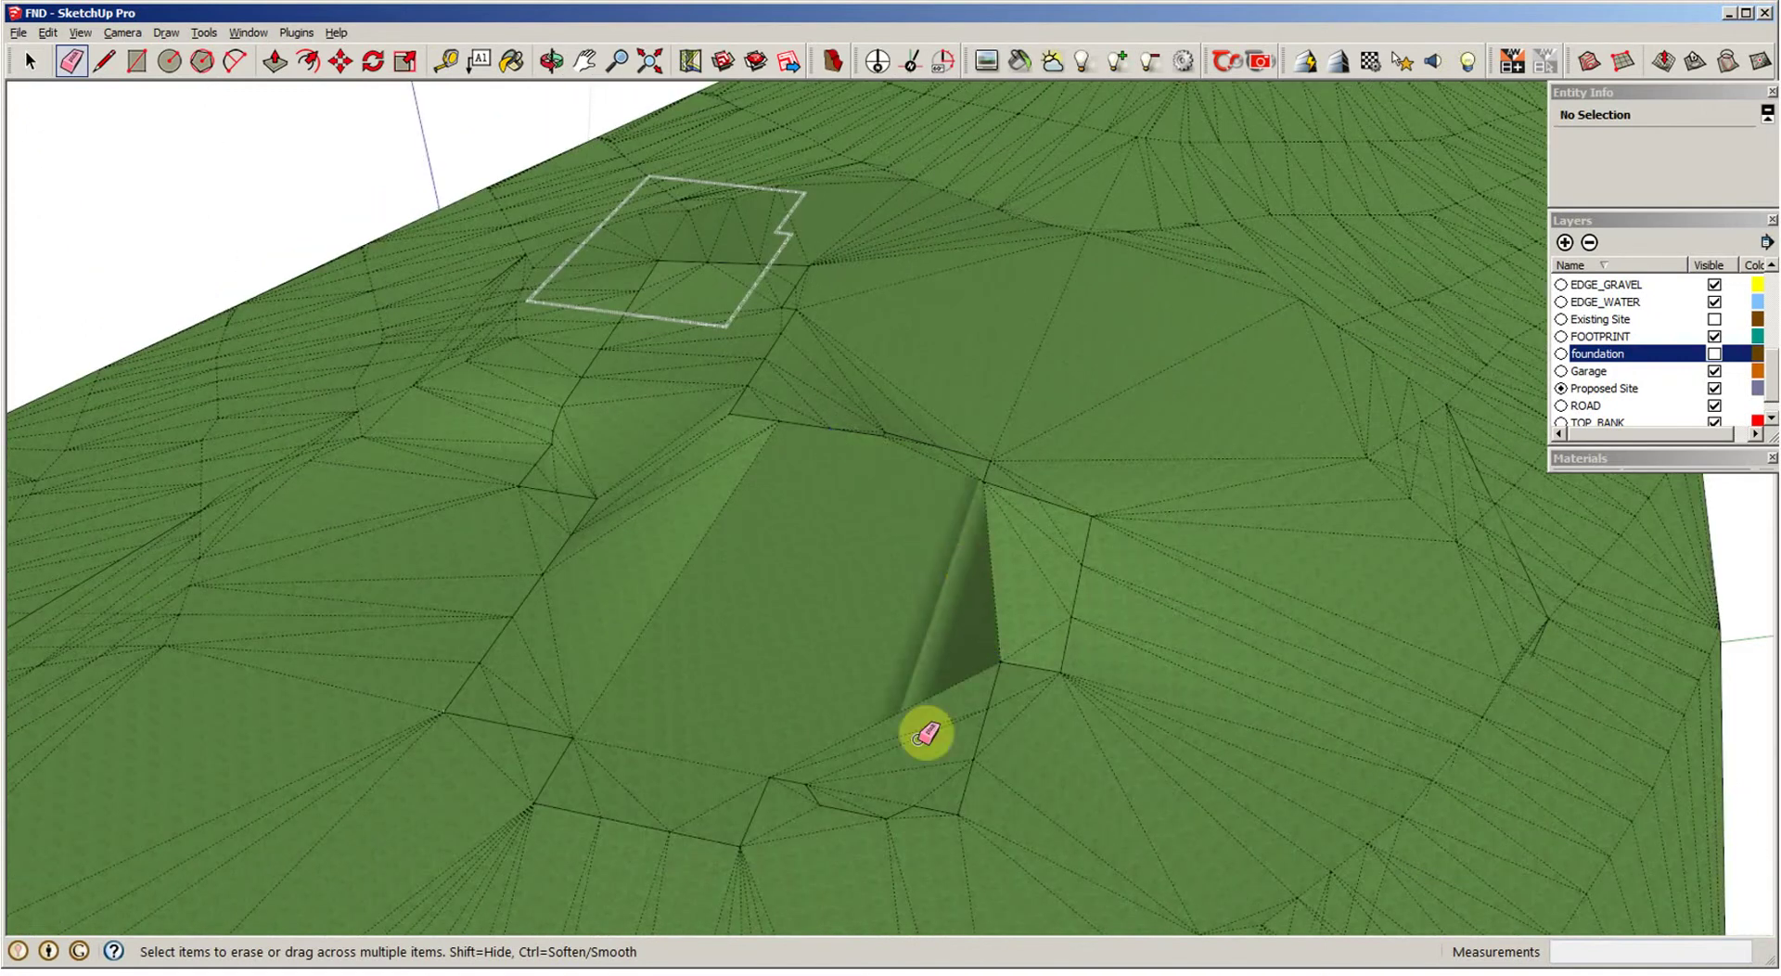
Step: Erase the triangulation edges crossing the inside of the grade line outline at its near corner
scroll(926, 731, "up", 1)
scroll(926, 739, "up", 3)
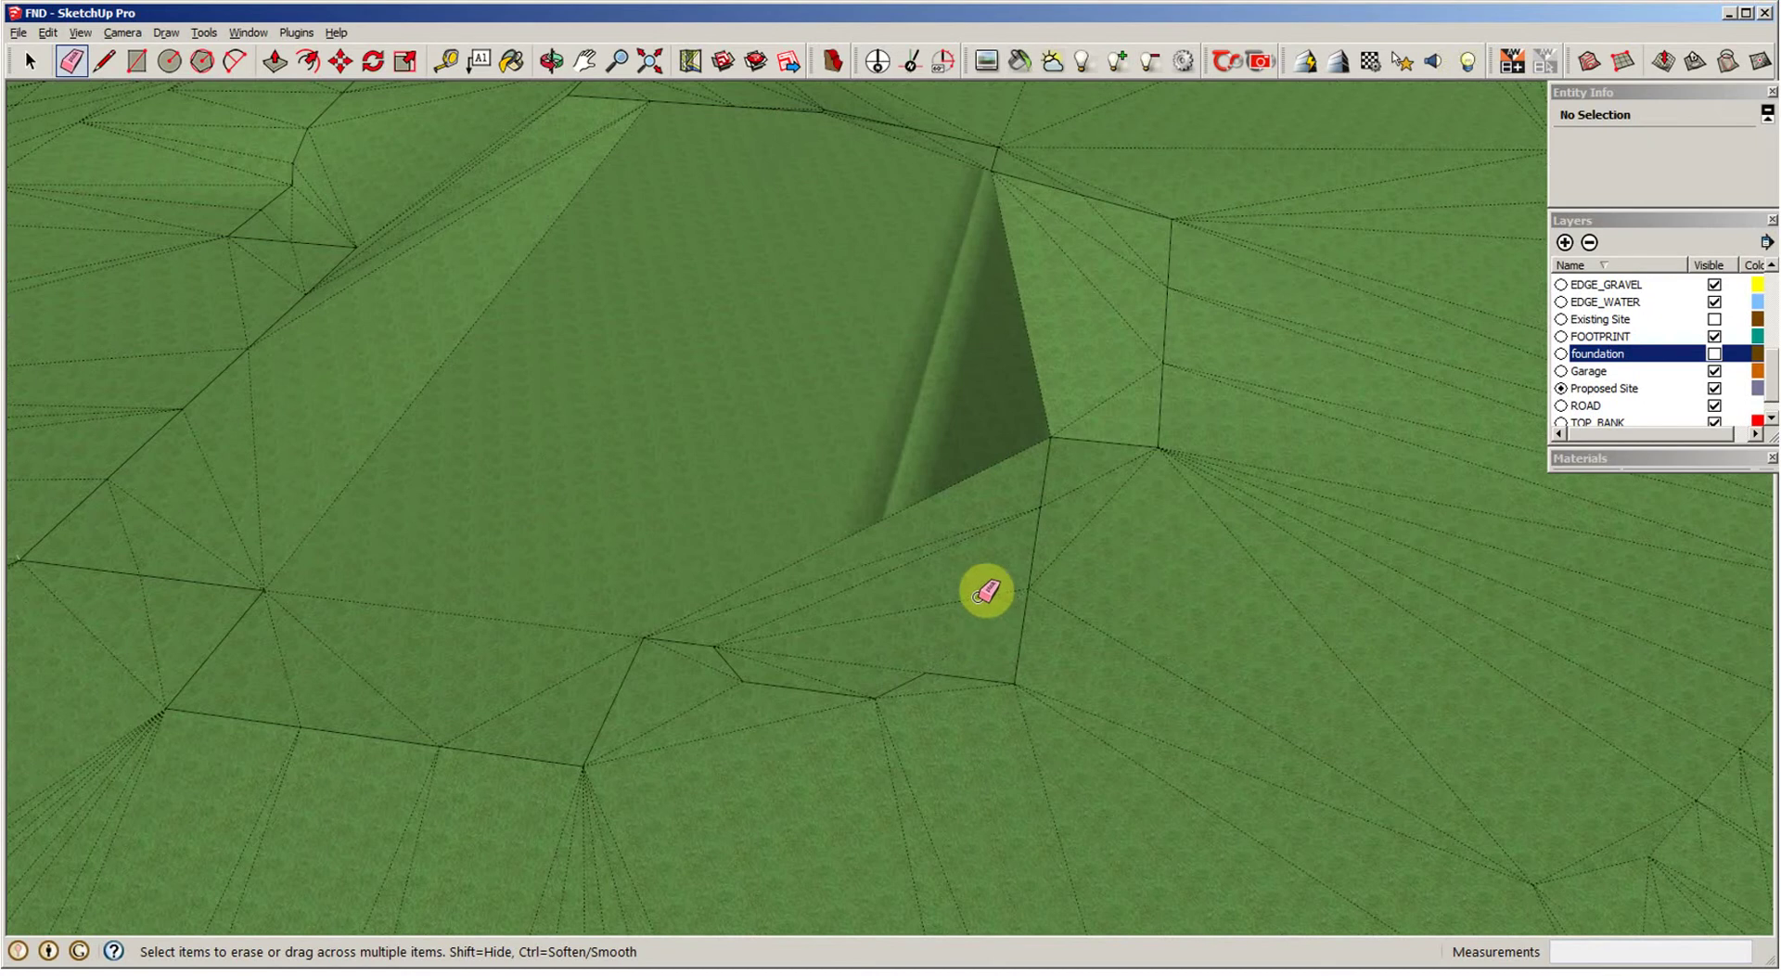
mouse_move(977, 588)
left_mouse_down()
mouse_move(999, 519)
mouse_move(991, 466)
mouse_move(1005, 520)
left_mouse_up()
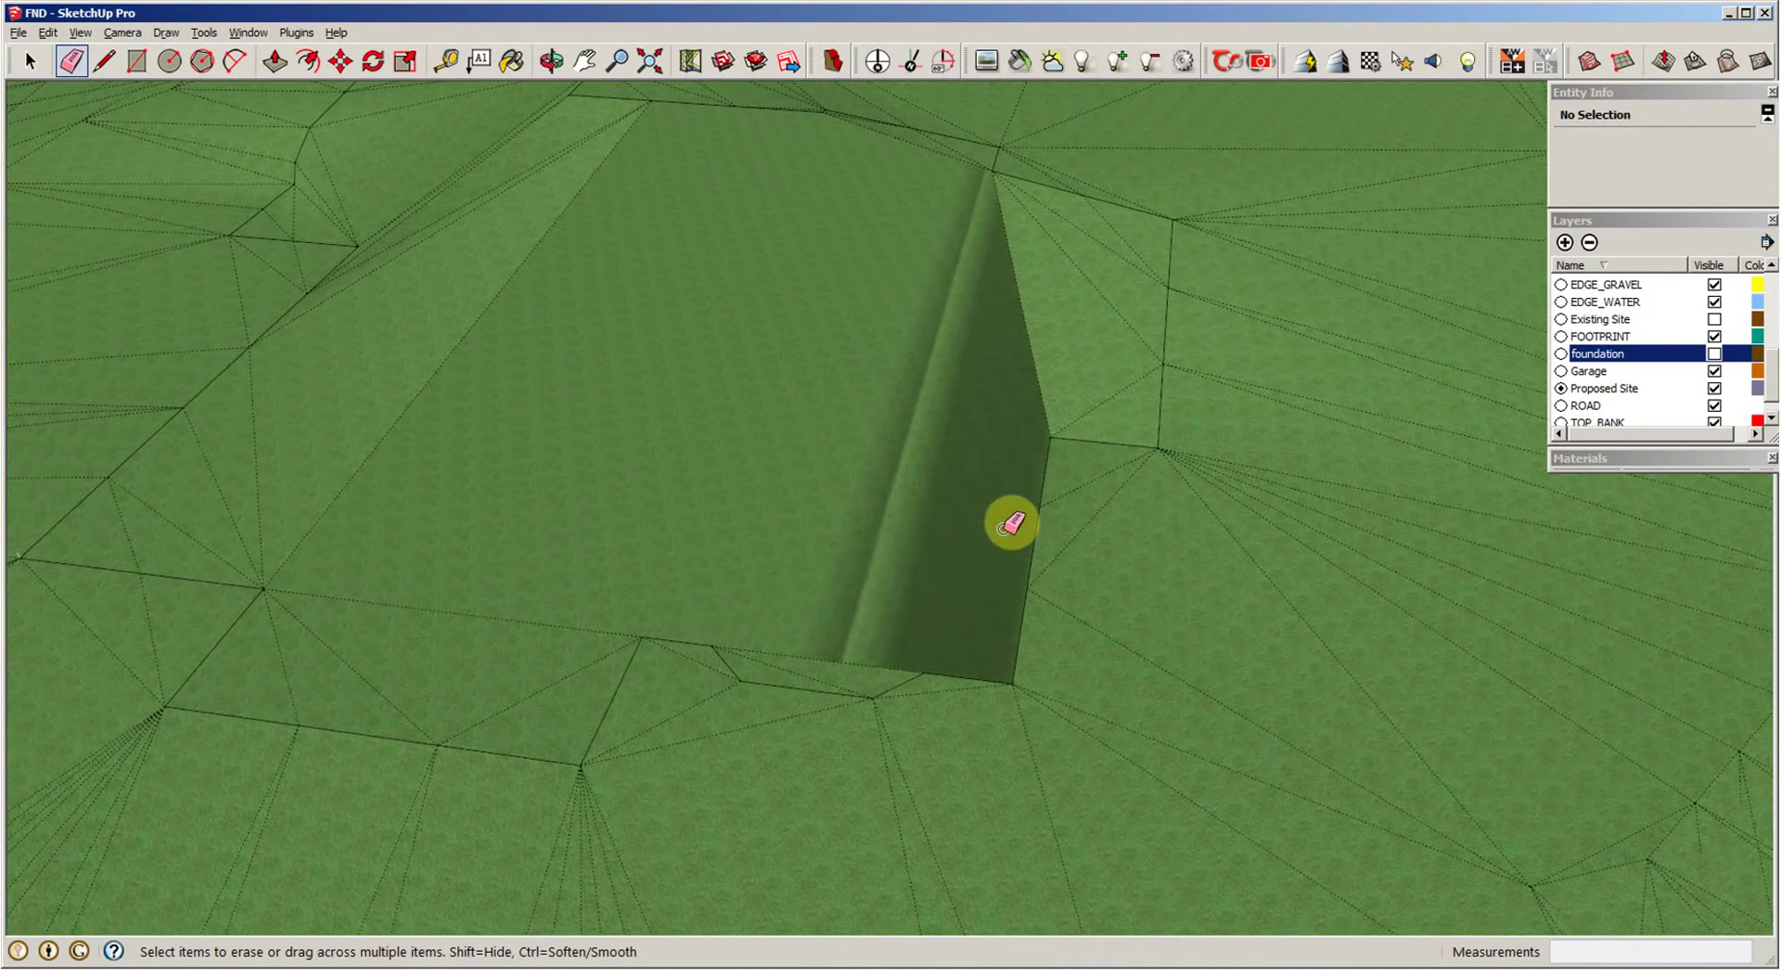
Step: Erase the triangulation edges filling the notch along the outline's long side beside the sunken trench
scroll(1073, 539, "up", 3)
scroll(1073, 539, "down", 5)
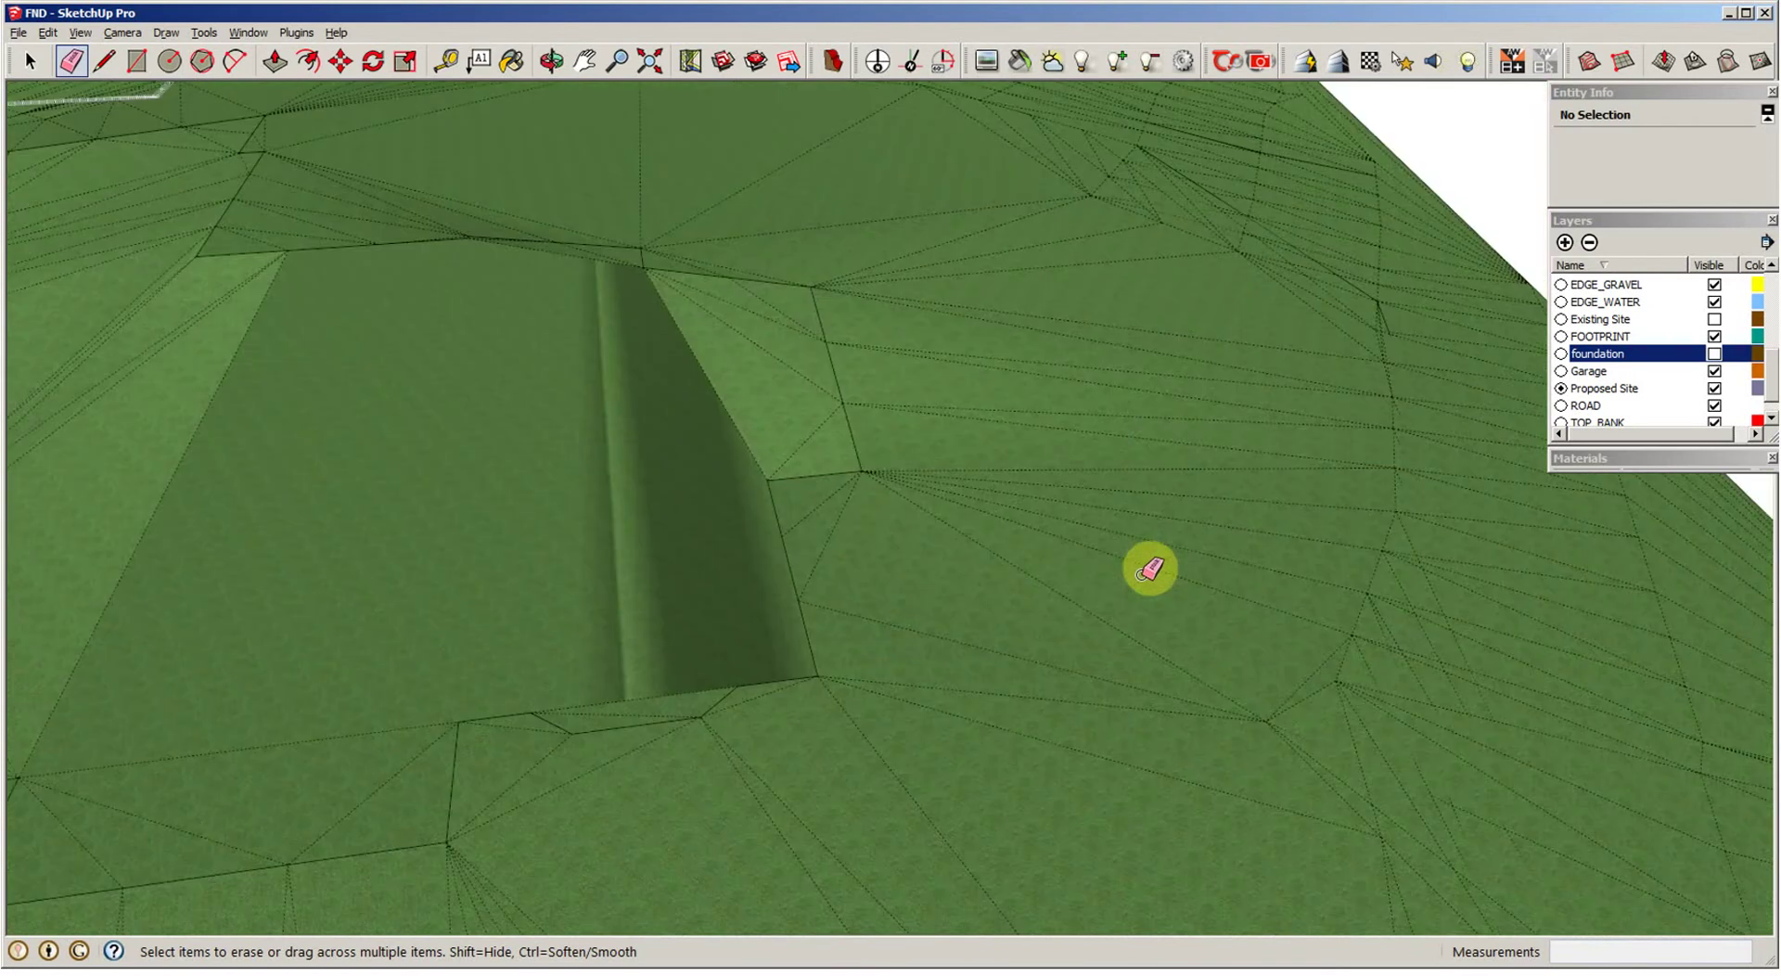
middle_click_drag(1141, 575, 1153, 607)
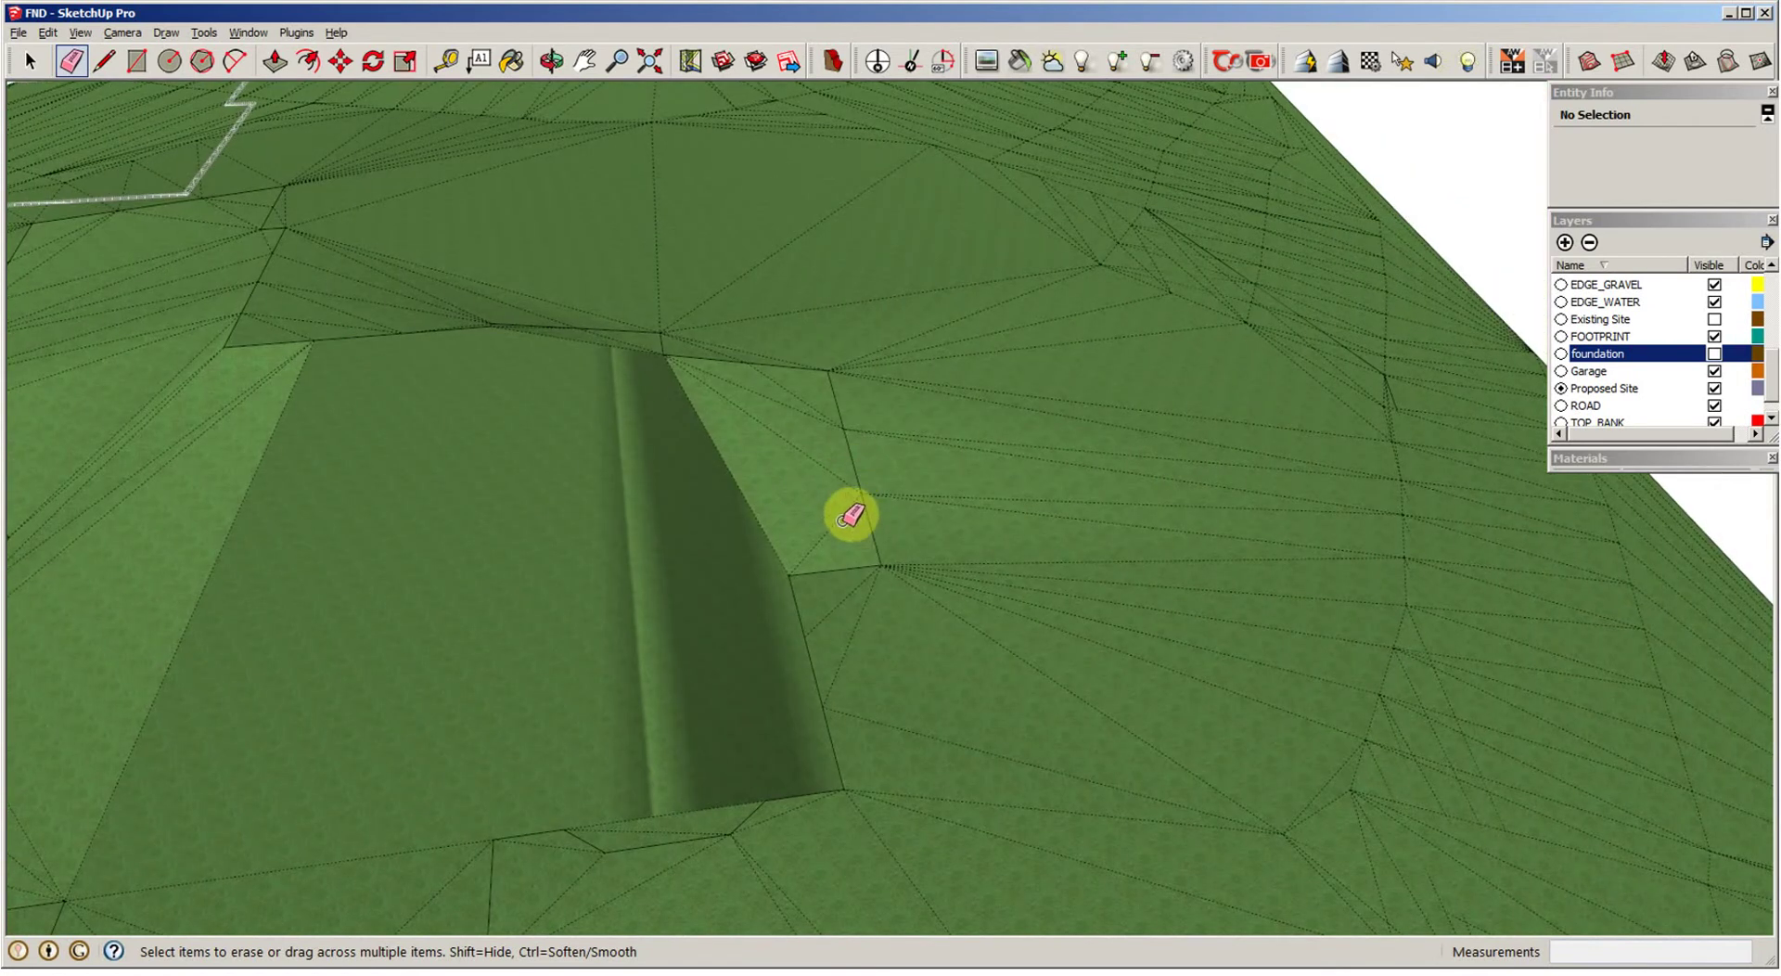
left_click(784, 536)
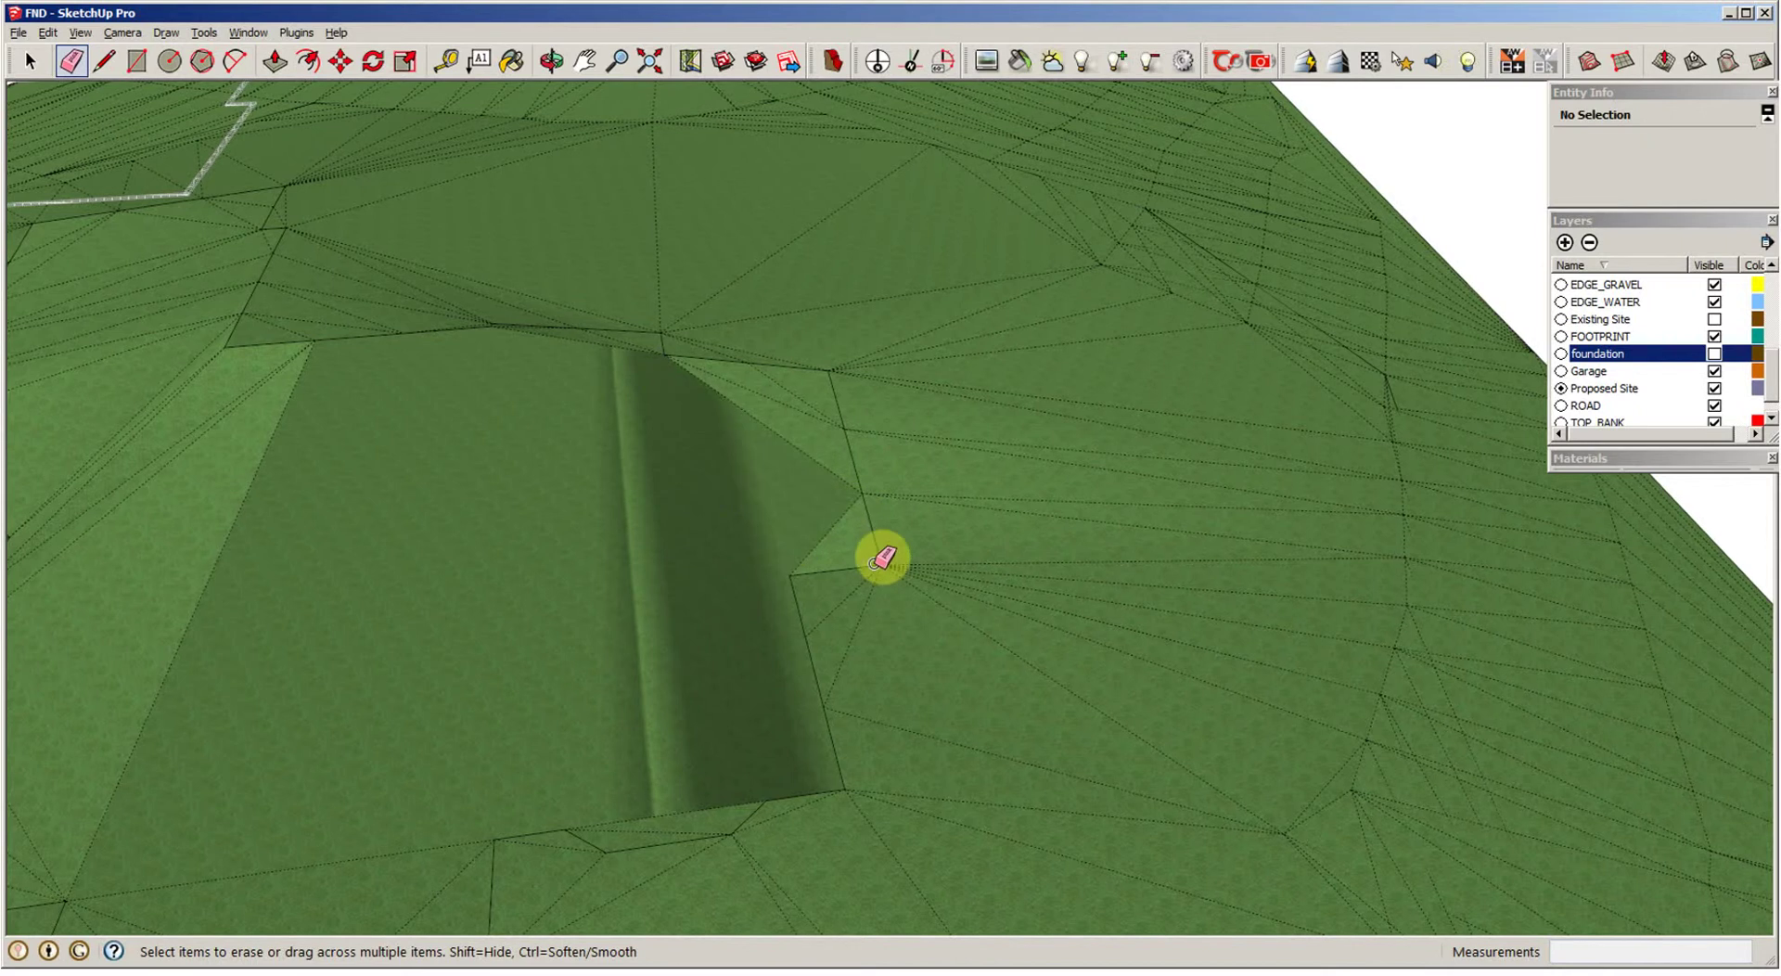
scroll(883, 557, "up", 2)
left_click(920, 607)
scroll(919, 594, "up", 1)
left_click(918, 575)
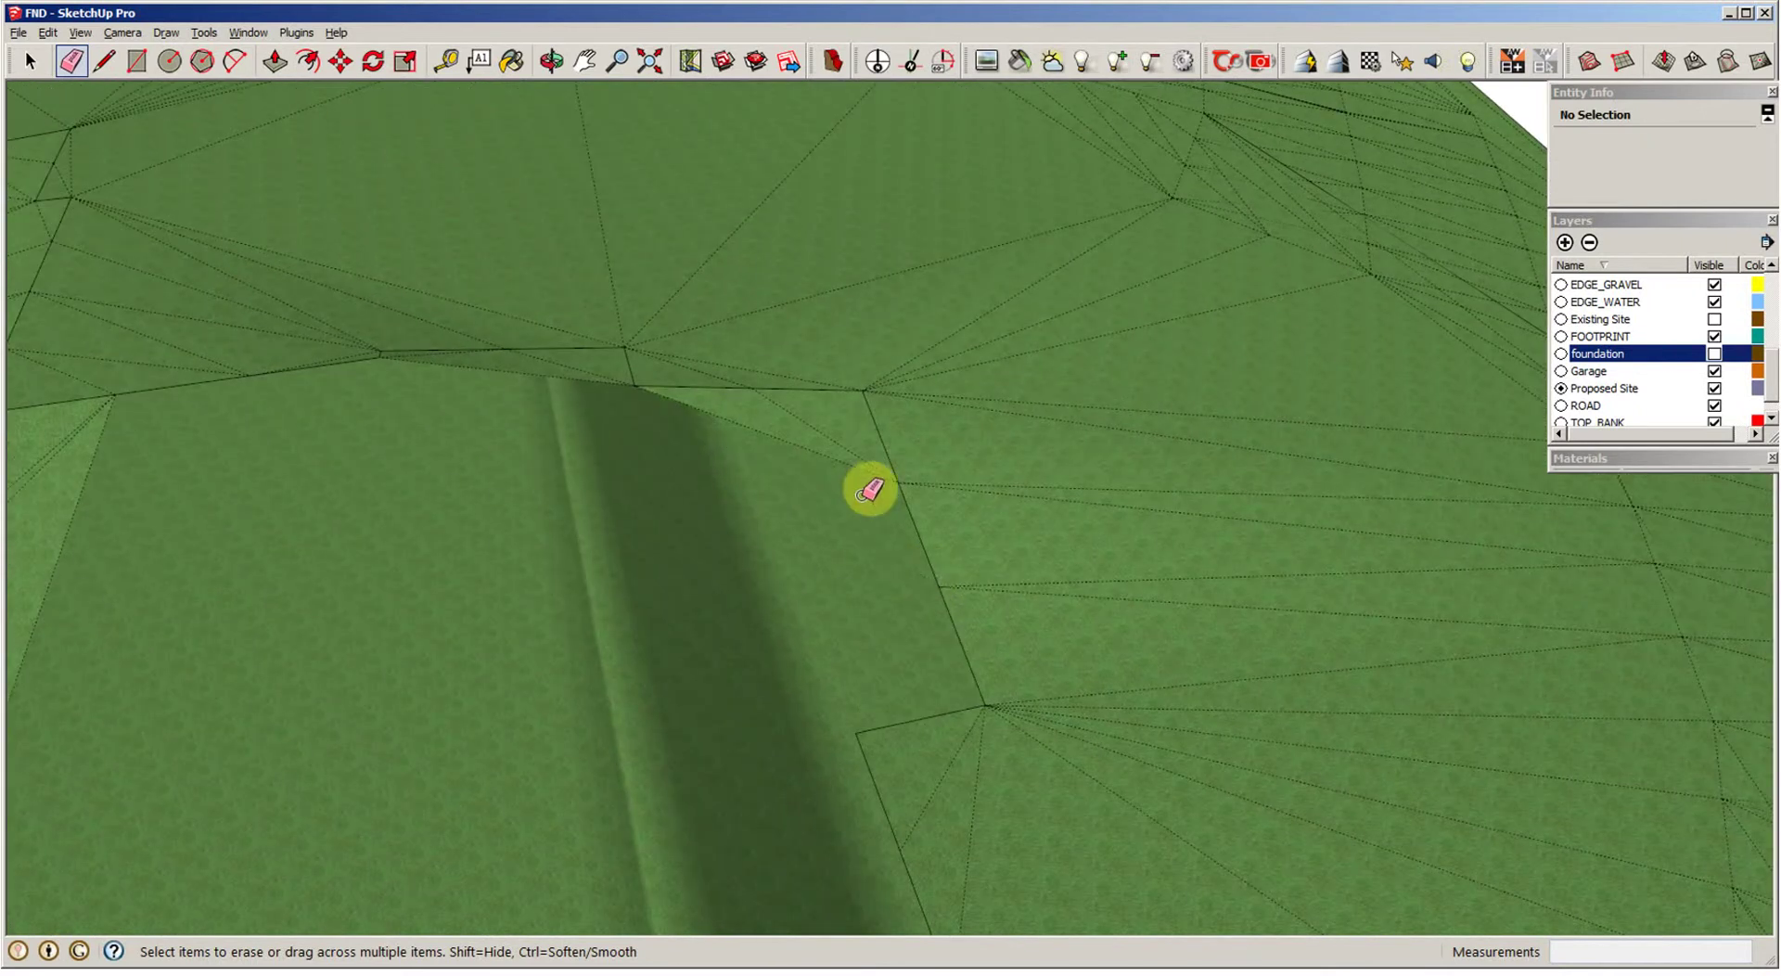
left_click(866, 468)
left_click(870, 461)
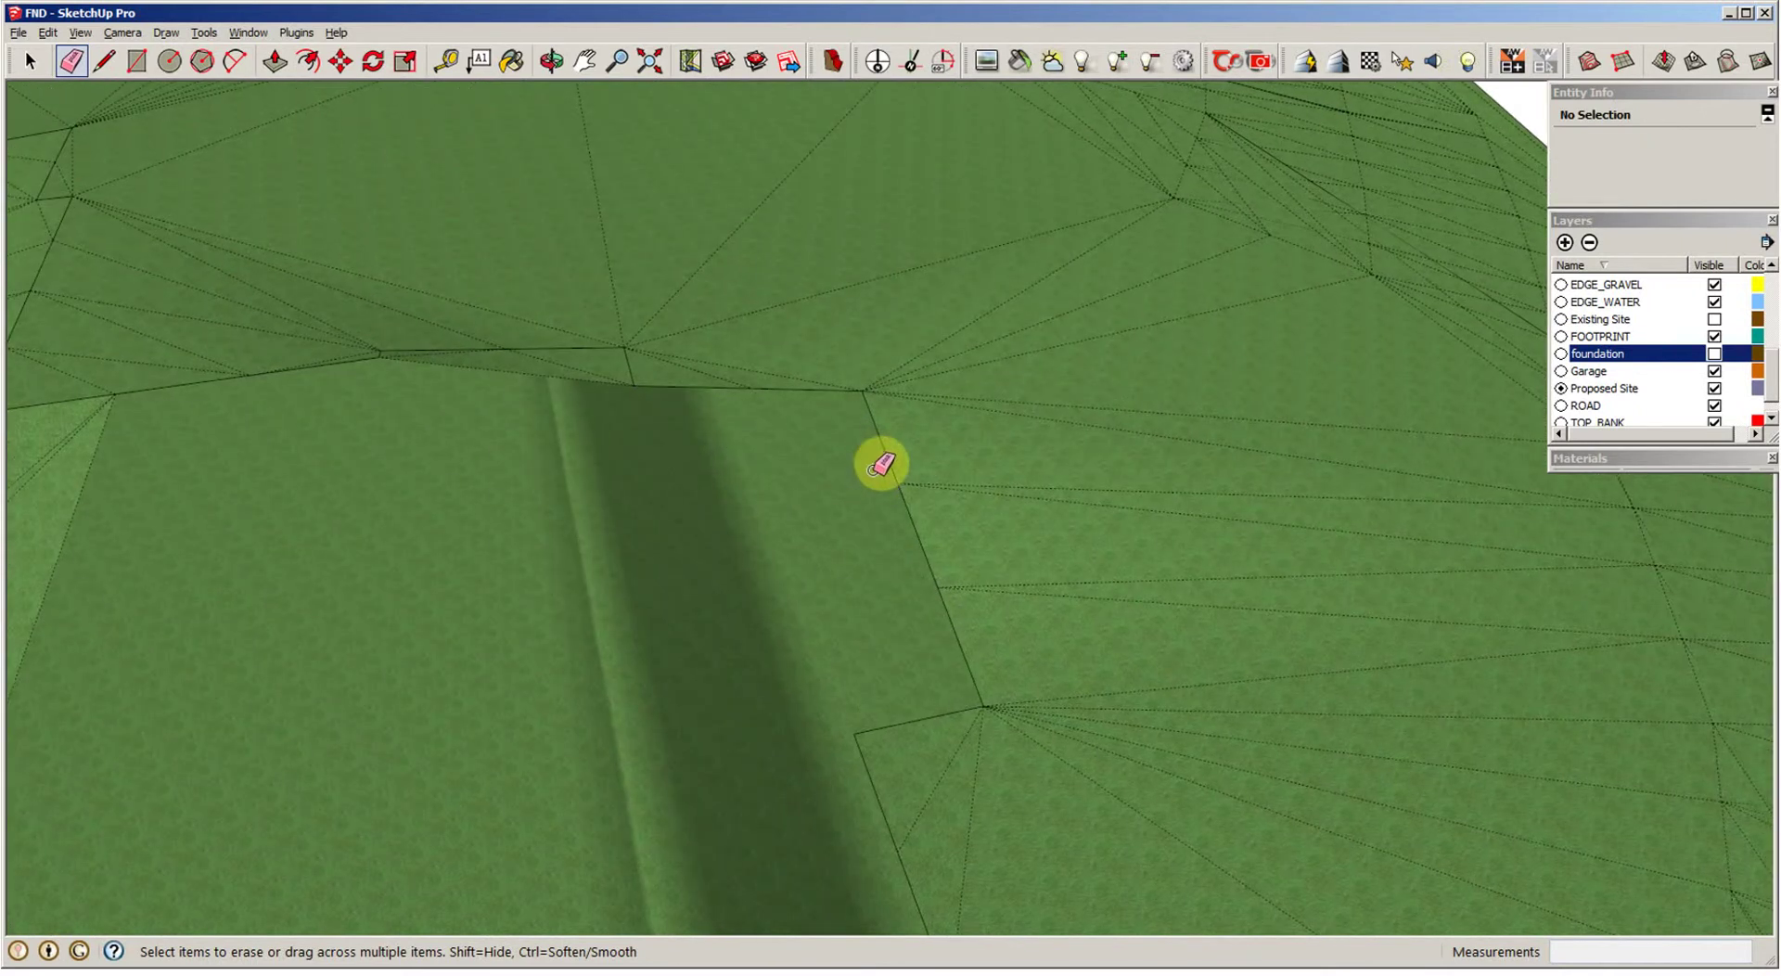
Step: Erase the triangulation edges fanning inward from the outline's inner corner near the white footprint outline
mouse_move(883, 461)
middle_mouse_down()
mouse_move(959, 540)
mouse_move(895, 536)
mouse_move(890, 445)
middle_mouse_up()
scroll(891, 445, "up", 3)
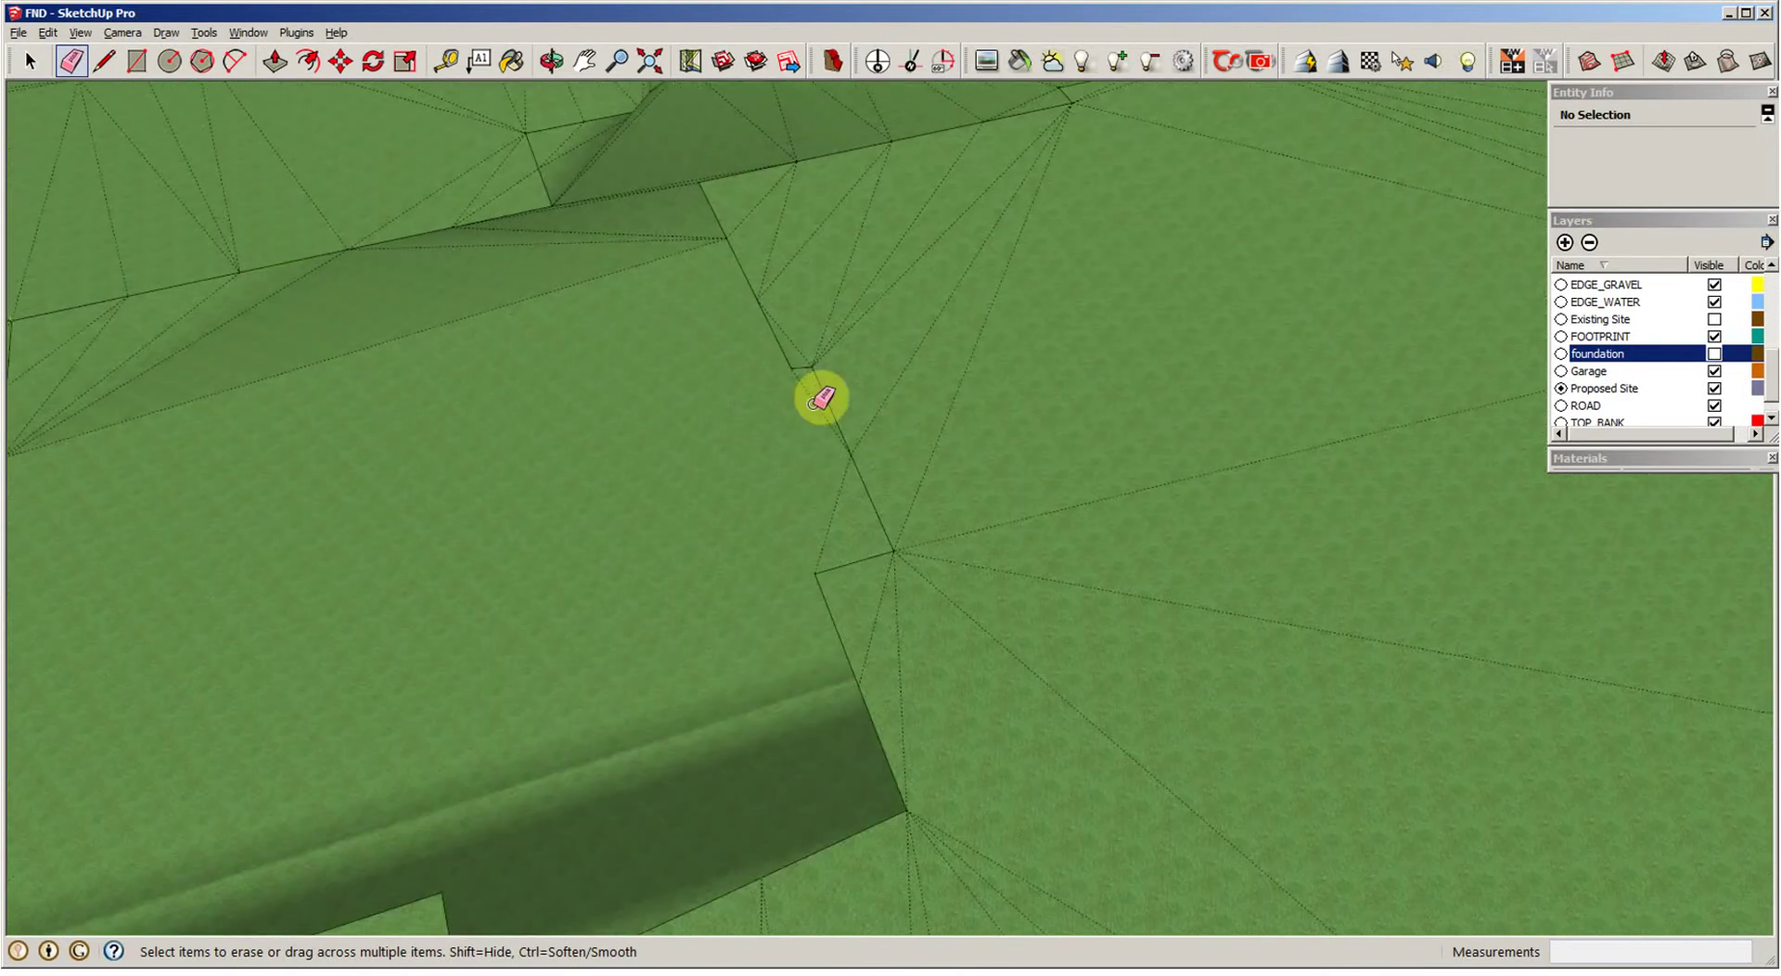
middle_click_drag(826, 398, 869, 389)
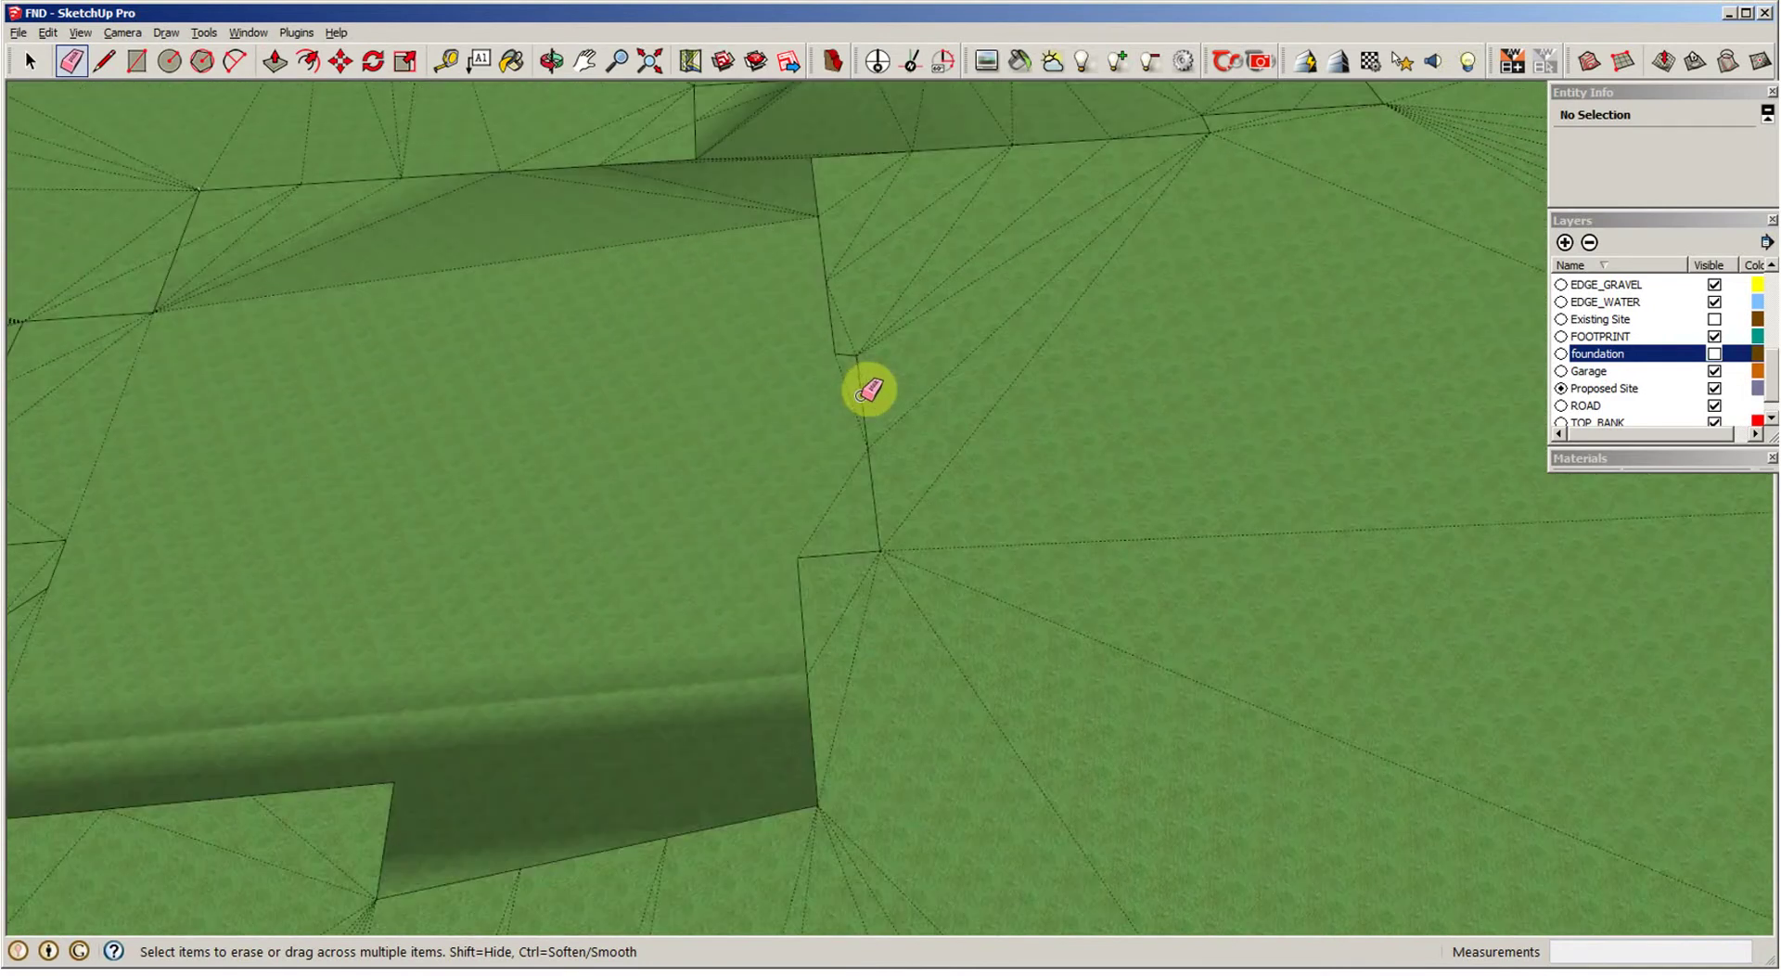
mouse_move(897, 496)
middle_mouse_down()
mouse_move(759, 641)
mouse_move(779, 528)
middle_mouse_up()
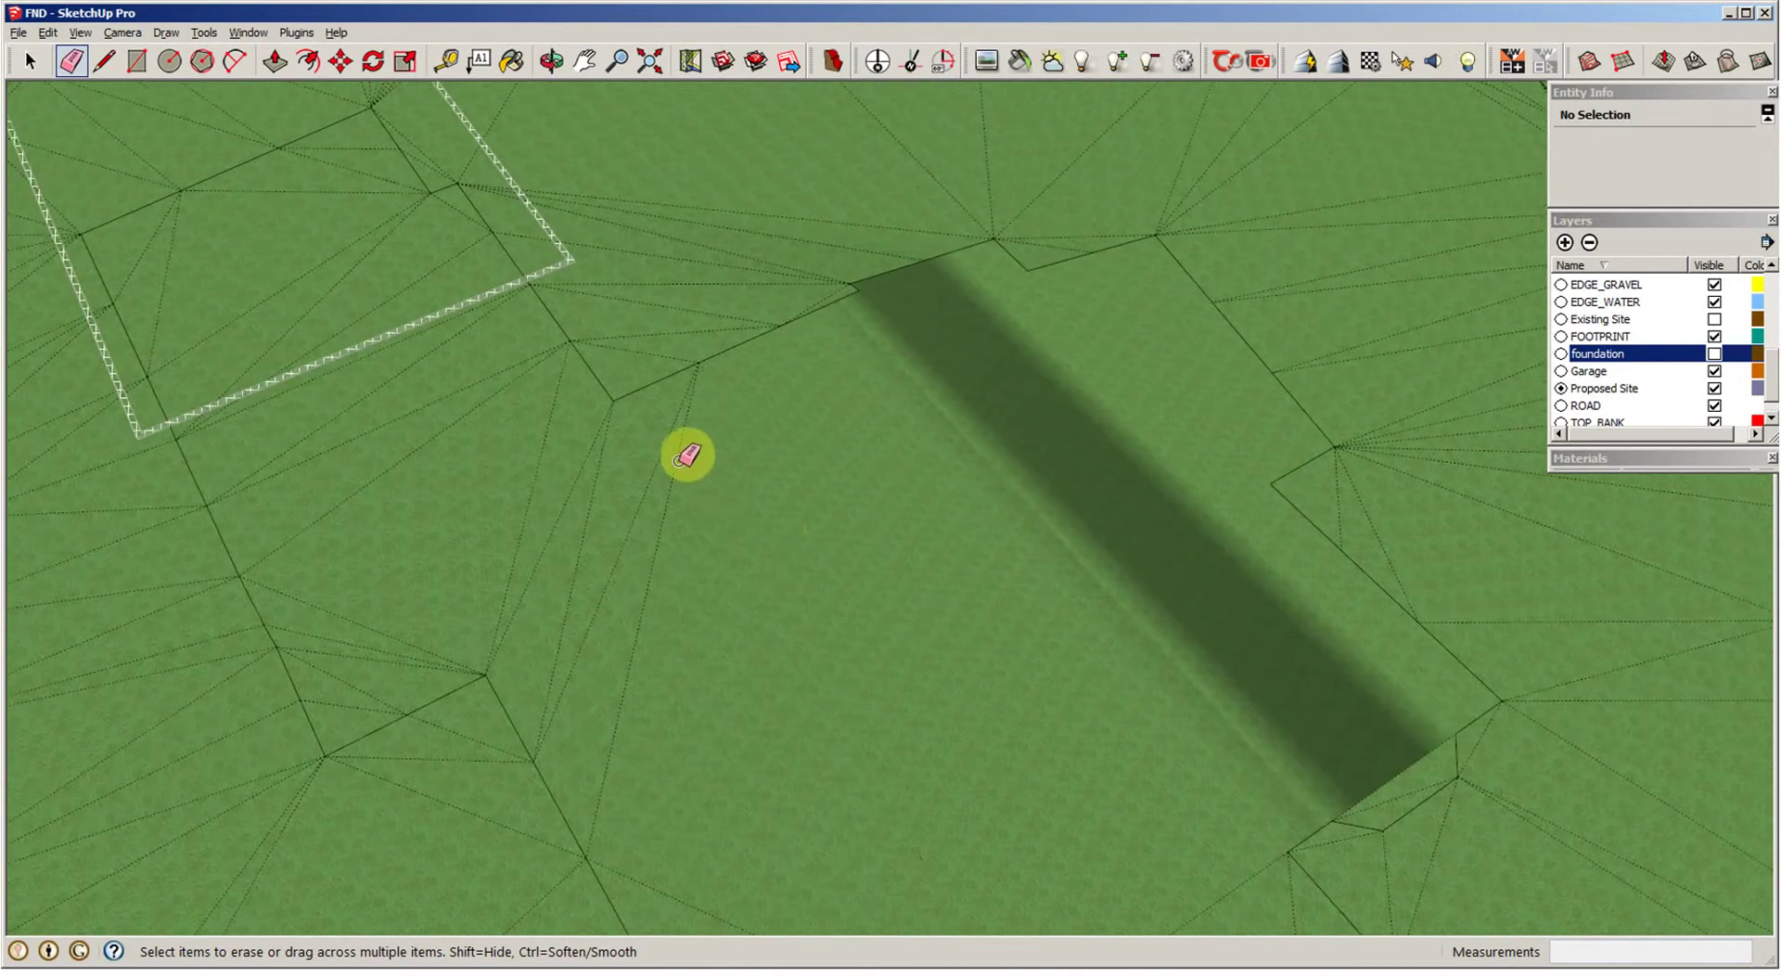
left_click(664, 445)
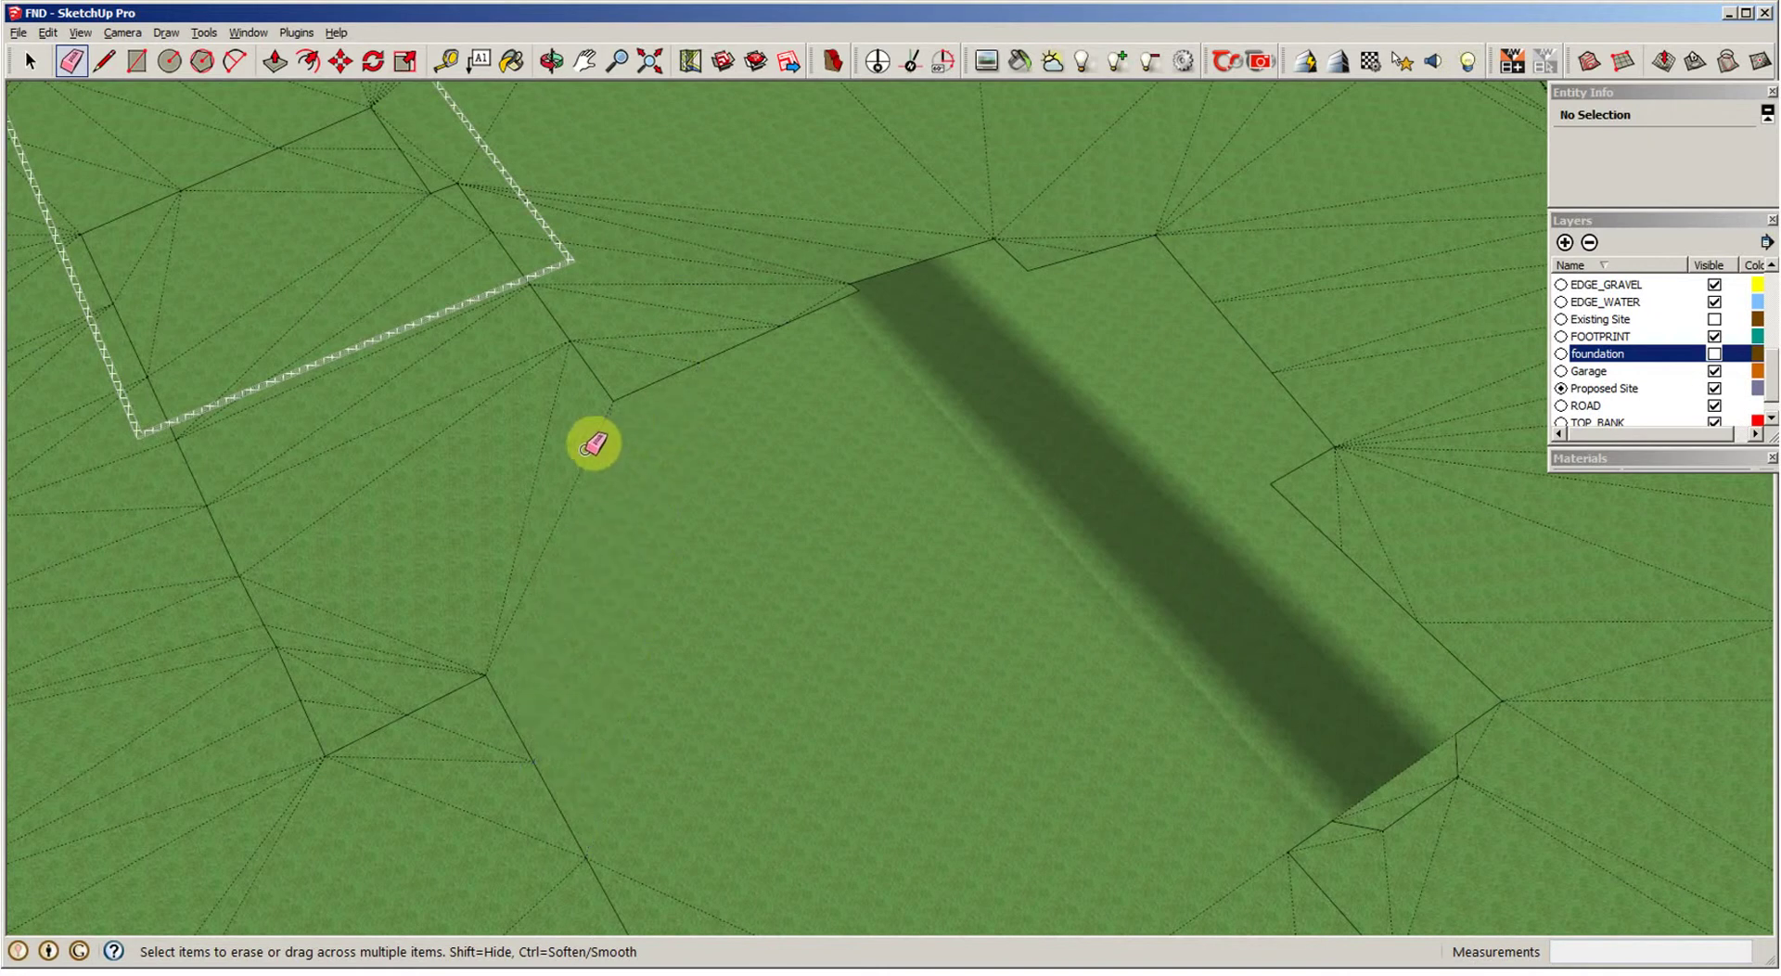
Step: Erase the triangulation edges inside the stepped projections along the front of the foundation outline
mouse_move(592, 446)
middle_mouse_down()
mouse_move(581, 458)
mouse_move(637, 569)
mouse_move(999, 567)
middle_mouse_up()
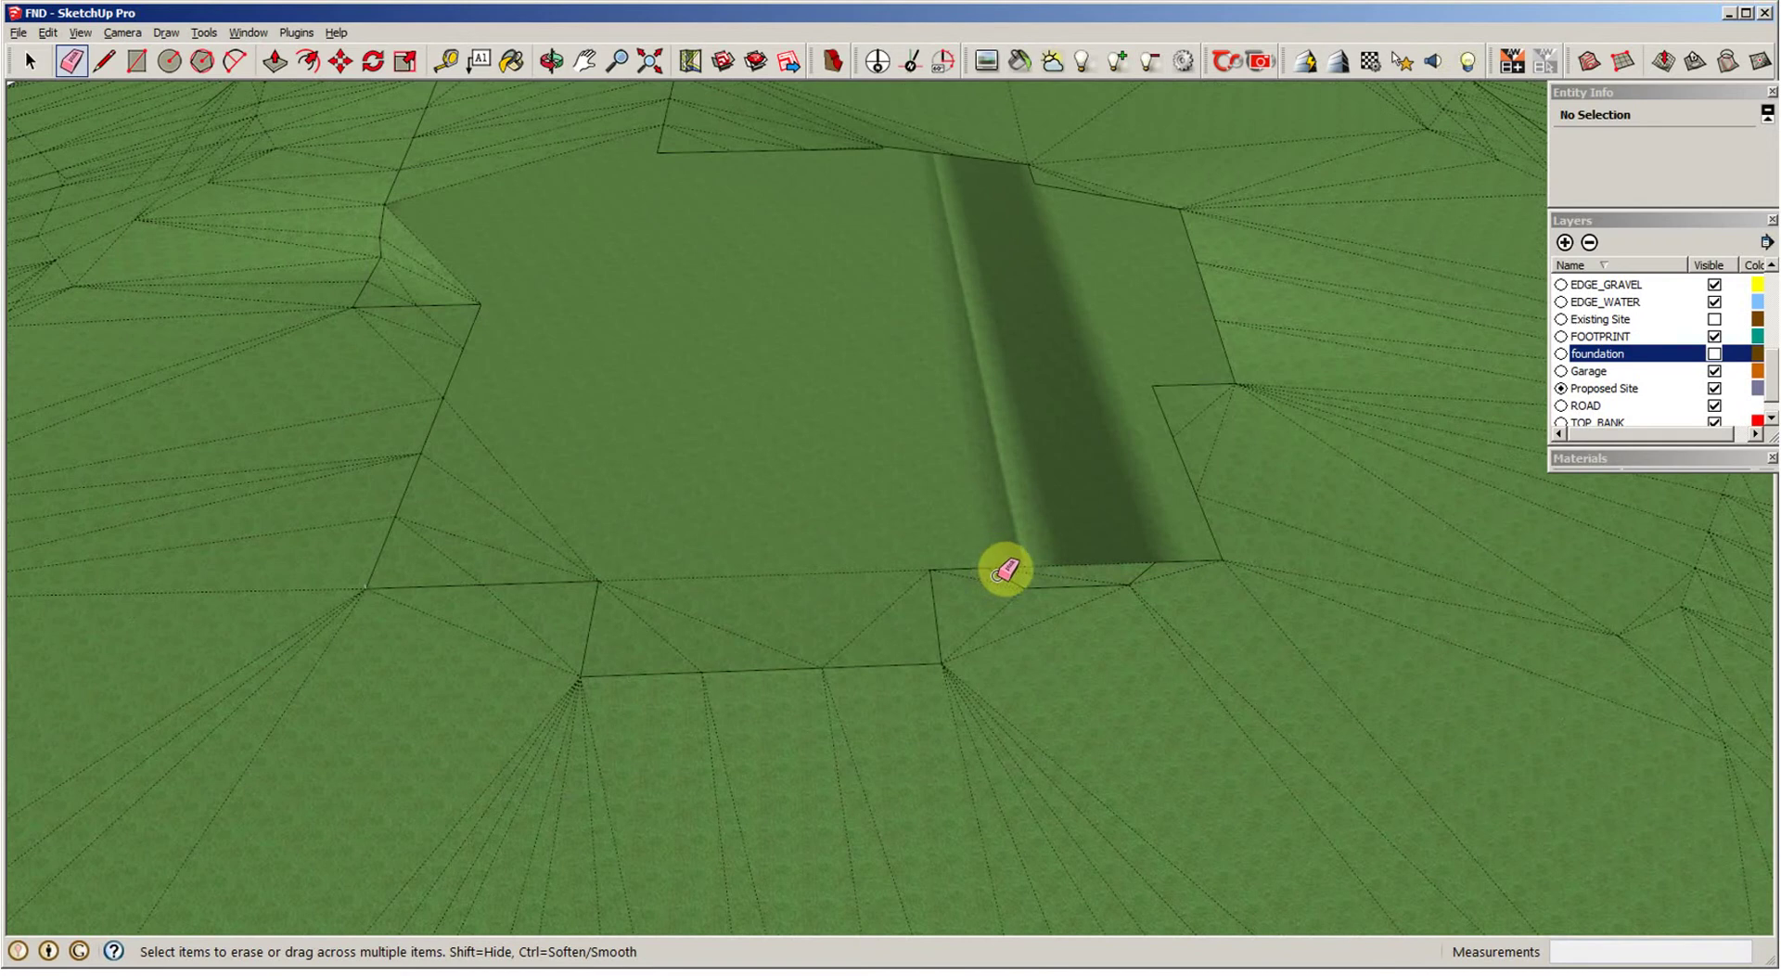
scroll(999, 566, "up", 2)
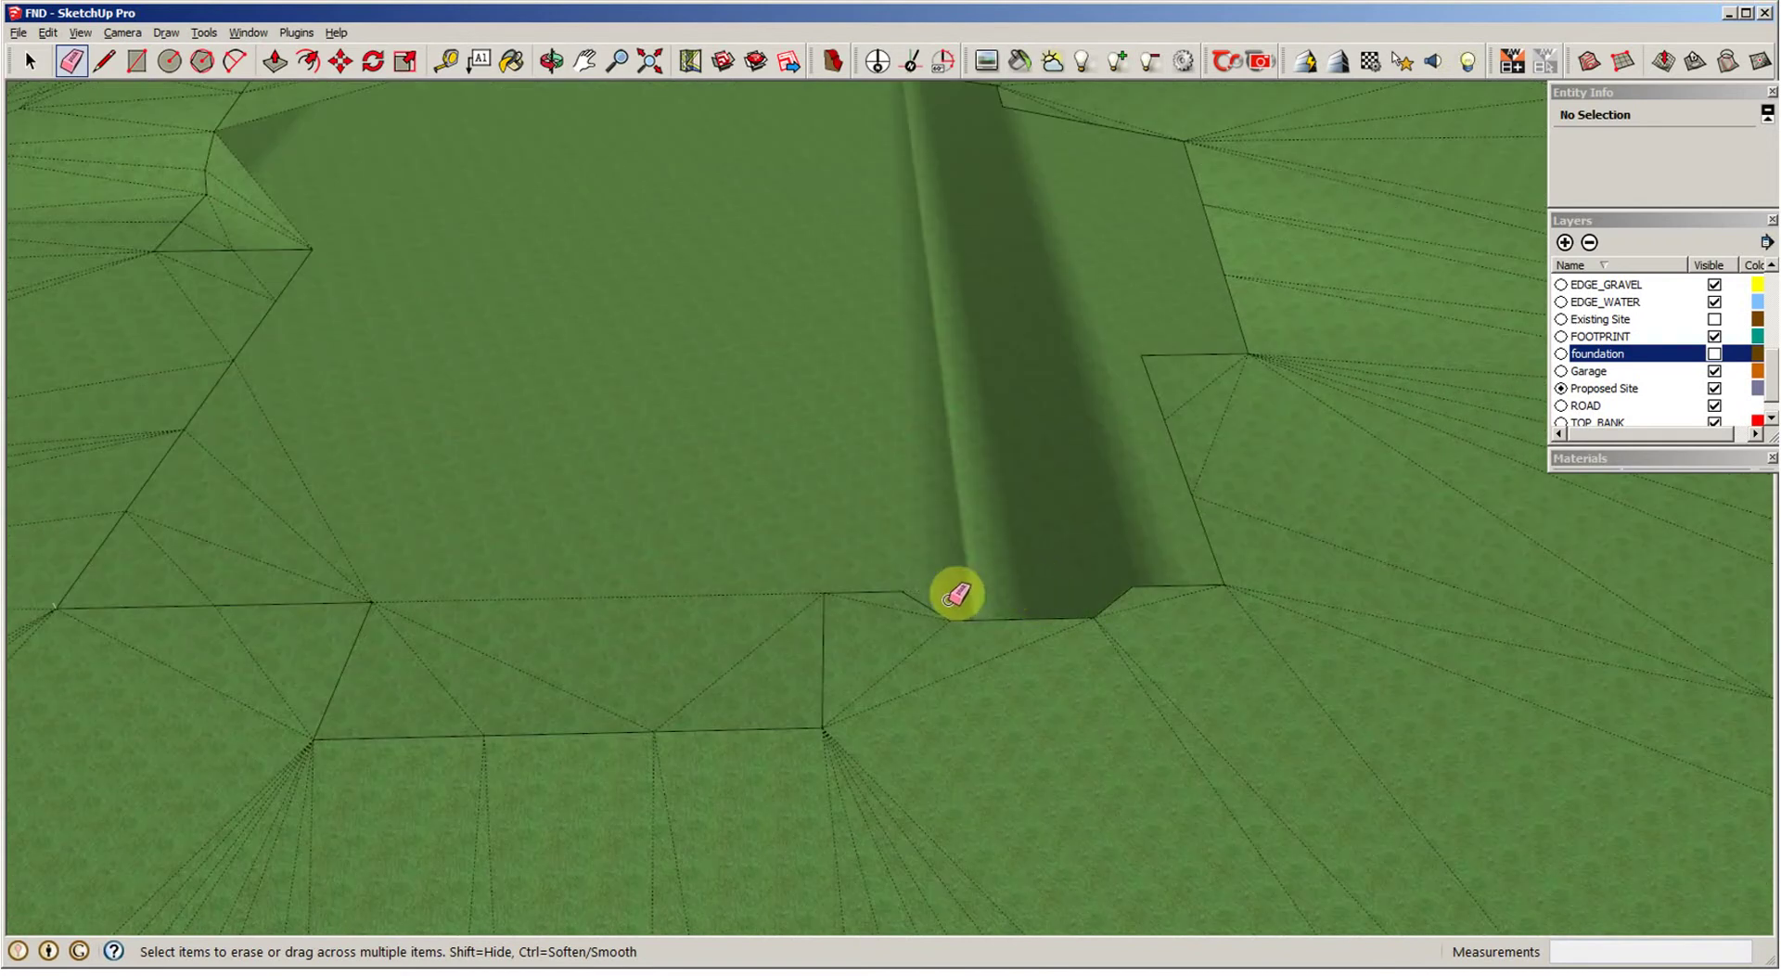
left_click_drag(782, 623, 767, 586)
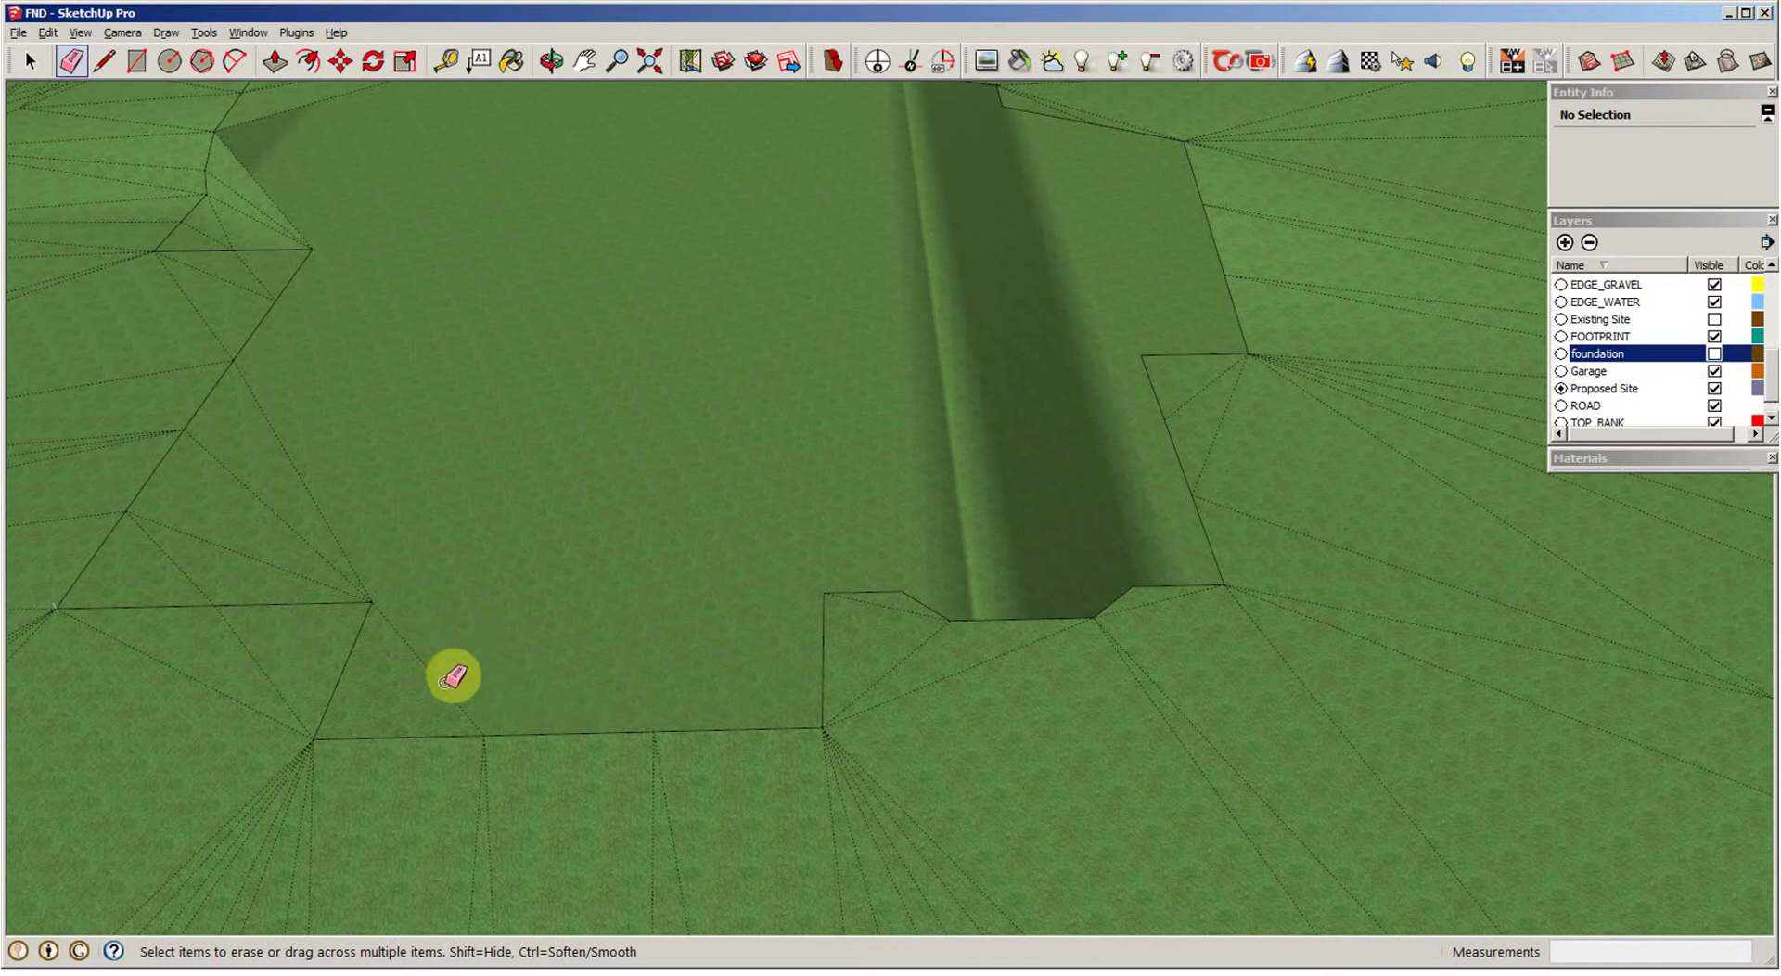
mouse_move(351, 548)
left_mouse_down()
mouse_move(330, 572)
mouse_move(243, 591)
mouse_move(286, 556)
mouse_move(210, 557)
mouse_move(204, 576)
left_mouse_up()
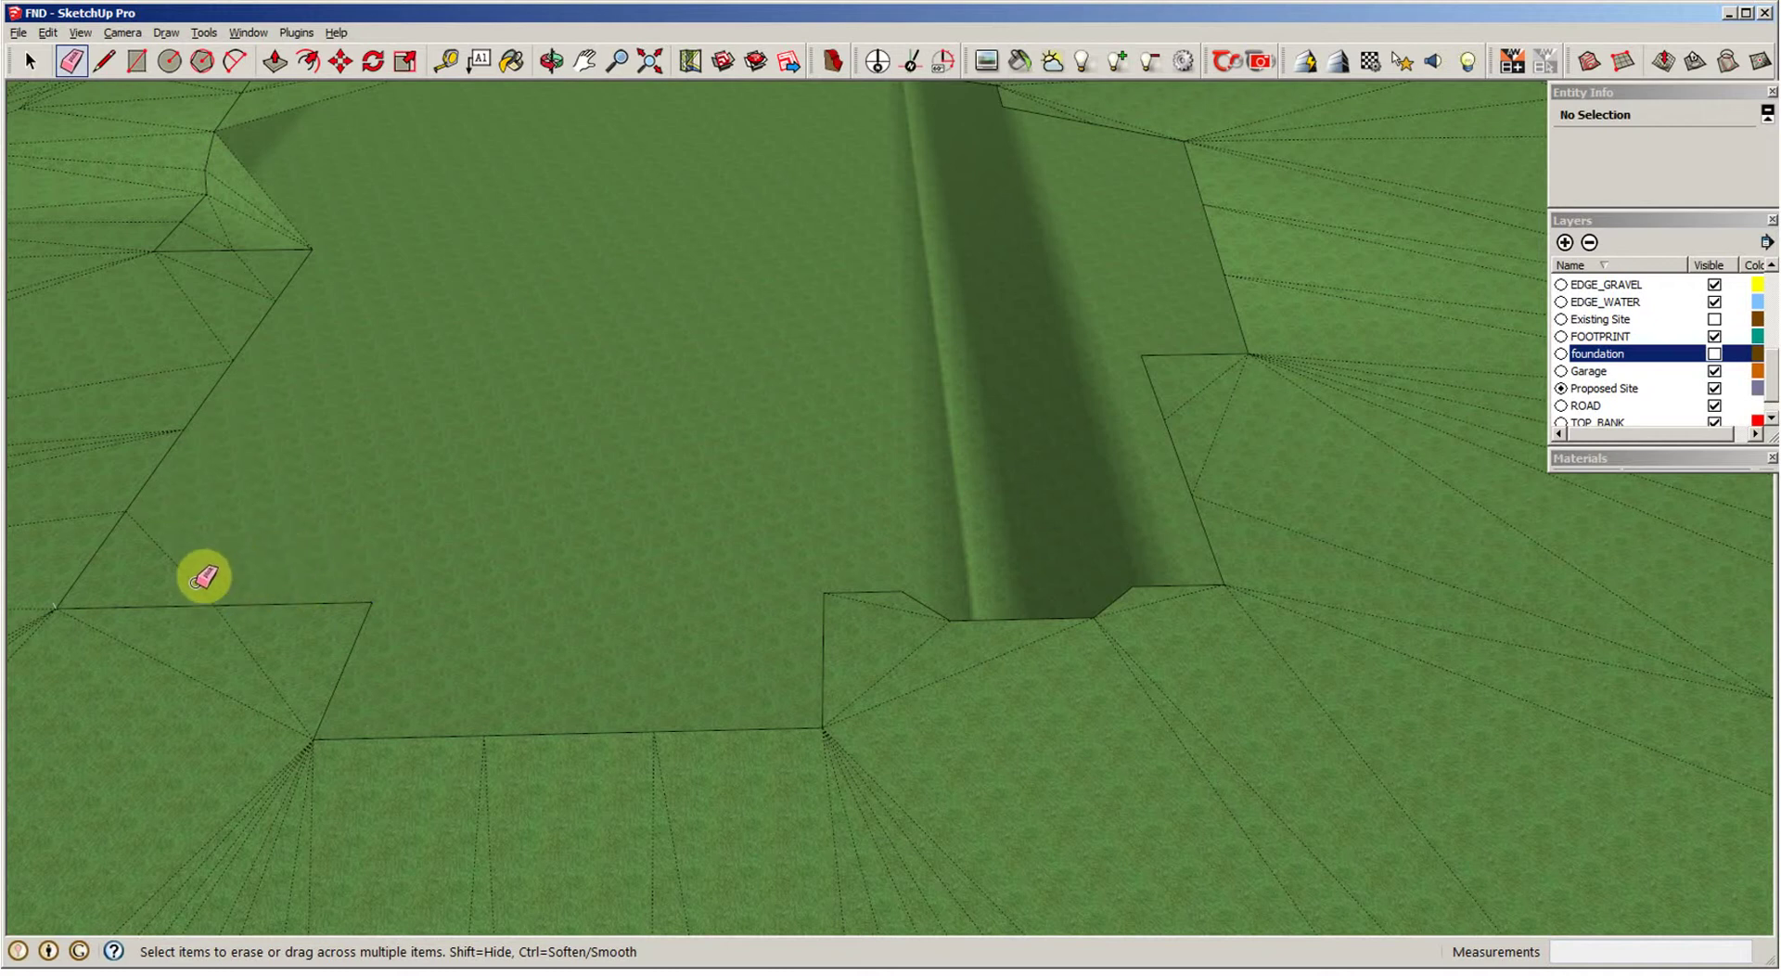
Step: Erase the triangulation edges cutting across the side notch of the foundation outline
mouse_move(607, 573)
middle_mouse_down()
mouse_move(495, 516)
mouse_move(556, 391)
middle_mouse_up()
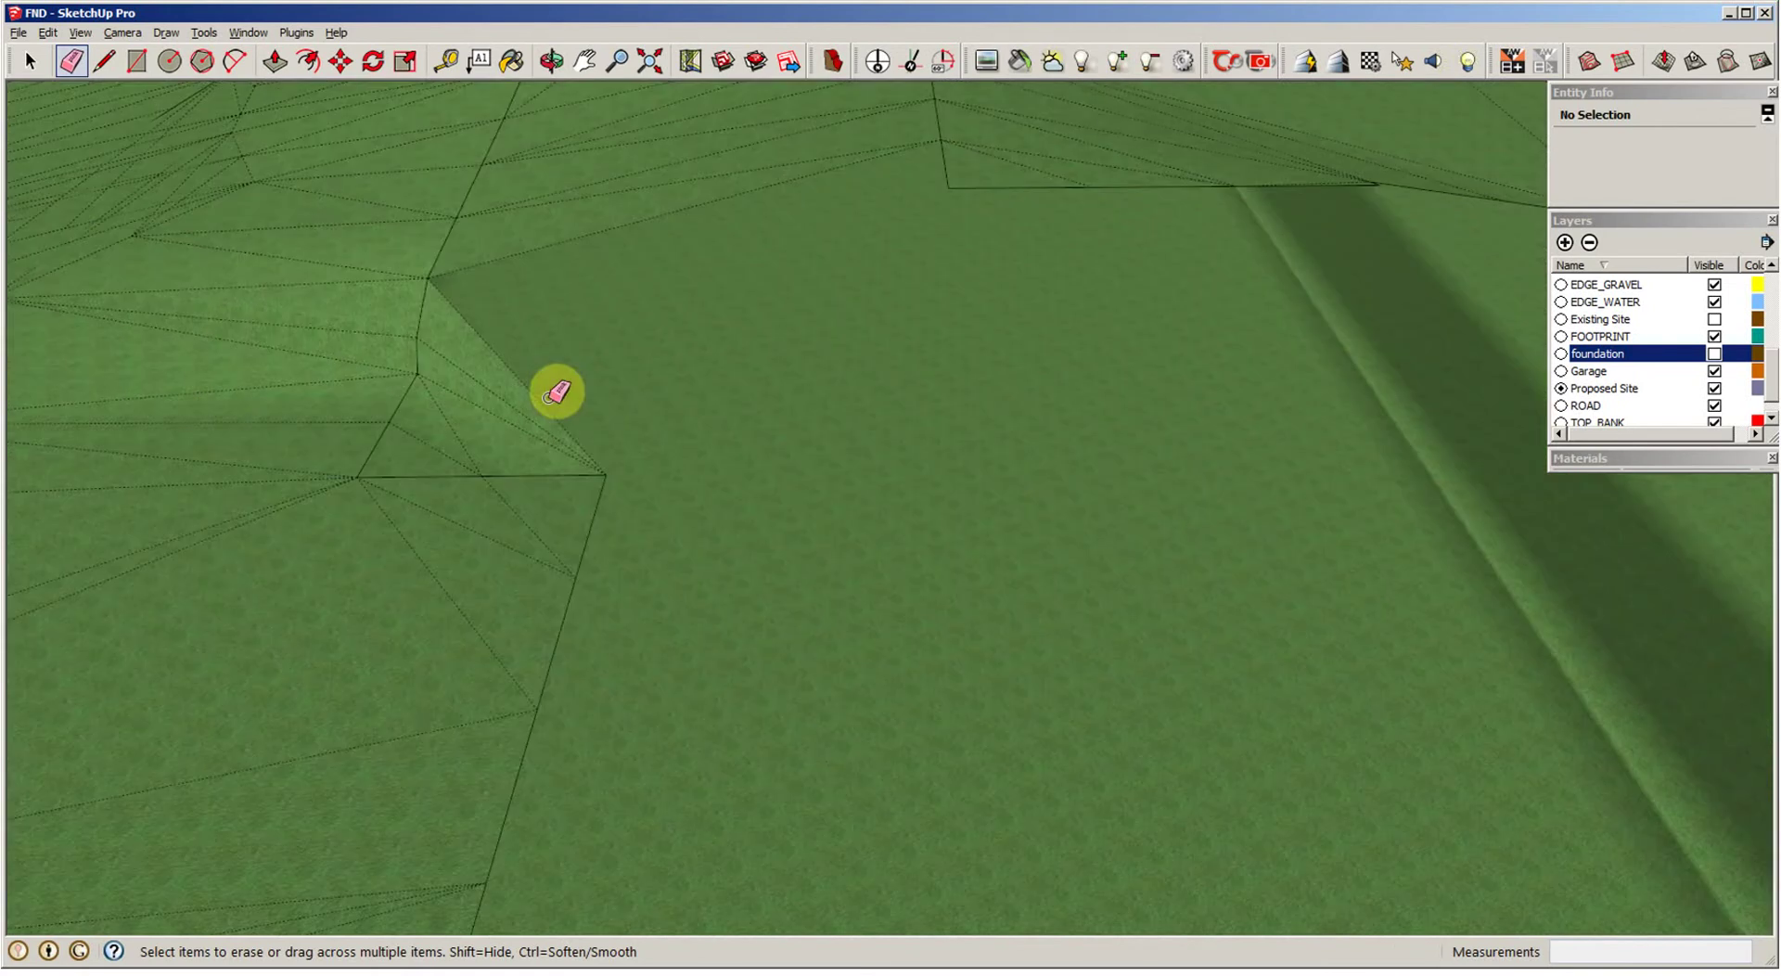
left_click(539, 400)
left_click(526, 415)
left_click(525, 431)
left_click(452, 442)
Step: Erase the remaining triangulation edges inside the far end of the outline, near the white footprint outline
mouse_move(602, 436)
middle_mouse_down()
mouse_move(531, 434)
mouse_move(567, 500)
mouse_move(445, 478)
mouse_move(974, 495)
mouse_move(779, 484)
middle_mouse_up()
mouse_move(779, 484)
left_mouse_down("ctrl")
mouse_move(772, 398)
mouse_move(708, 332)
mouse_move(748, 266)
left_mouse_up("ctrl")
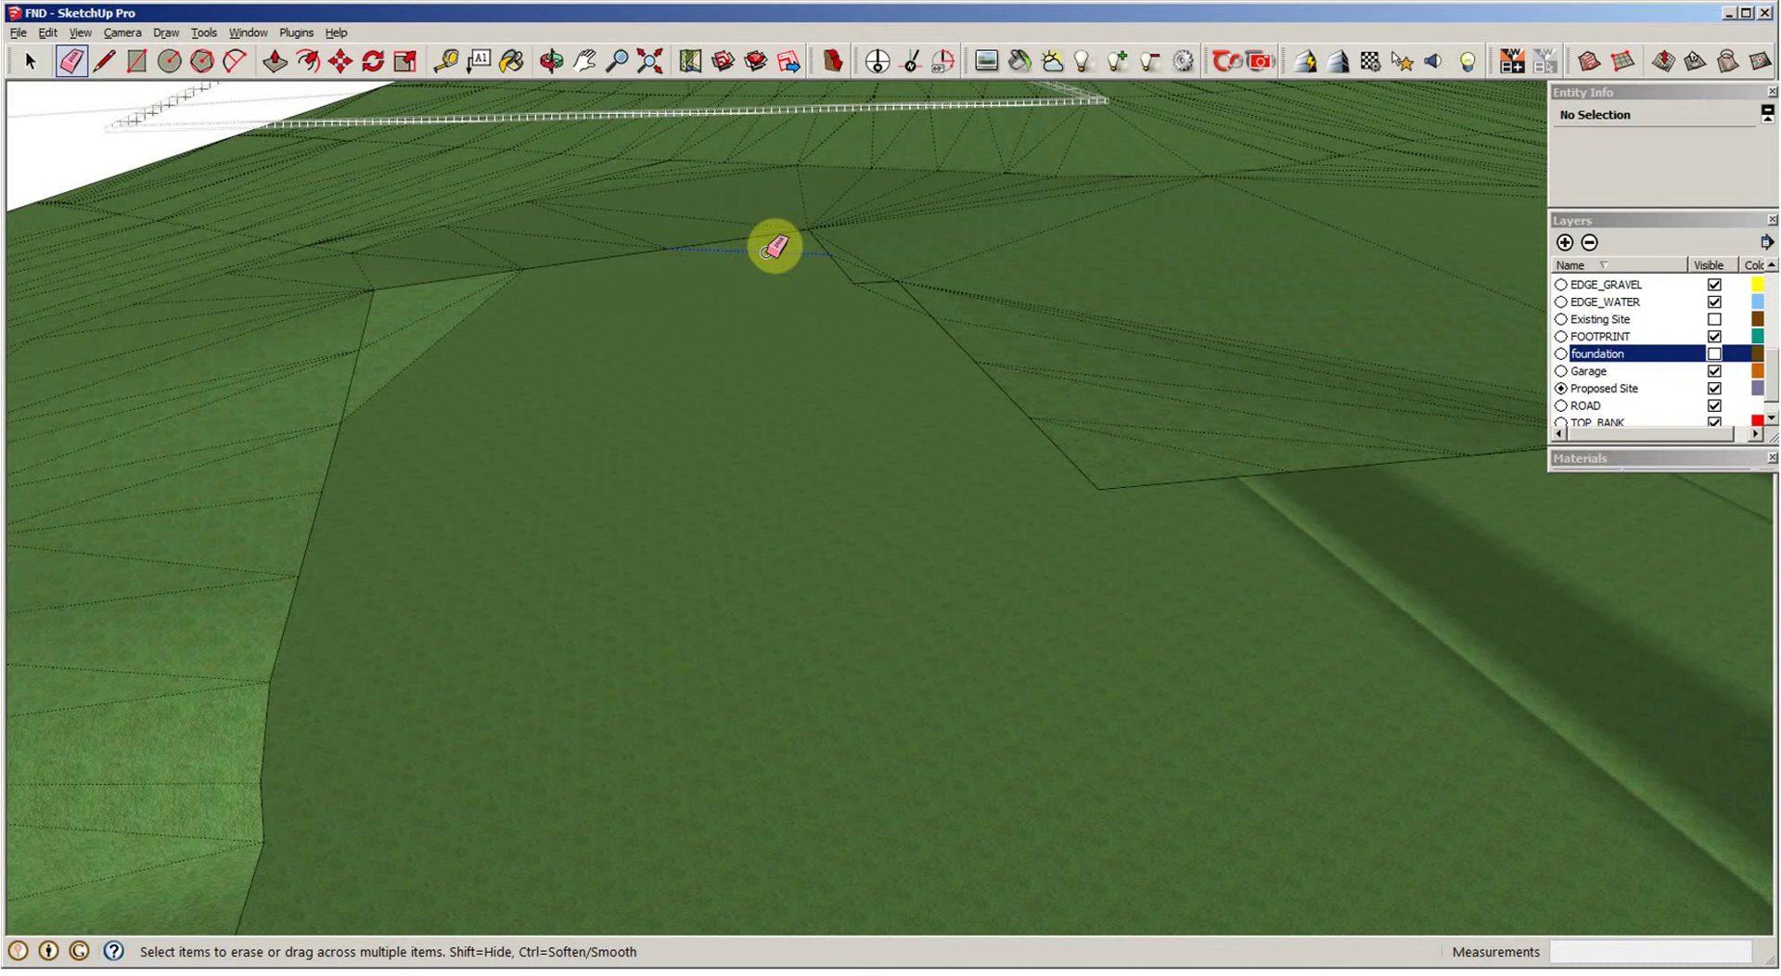
middle_click_drag(520, 346, 672, 374)
middle_click_drag(672, 374, 569, 287)
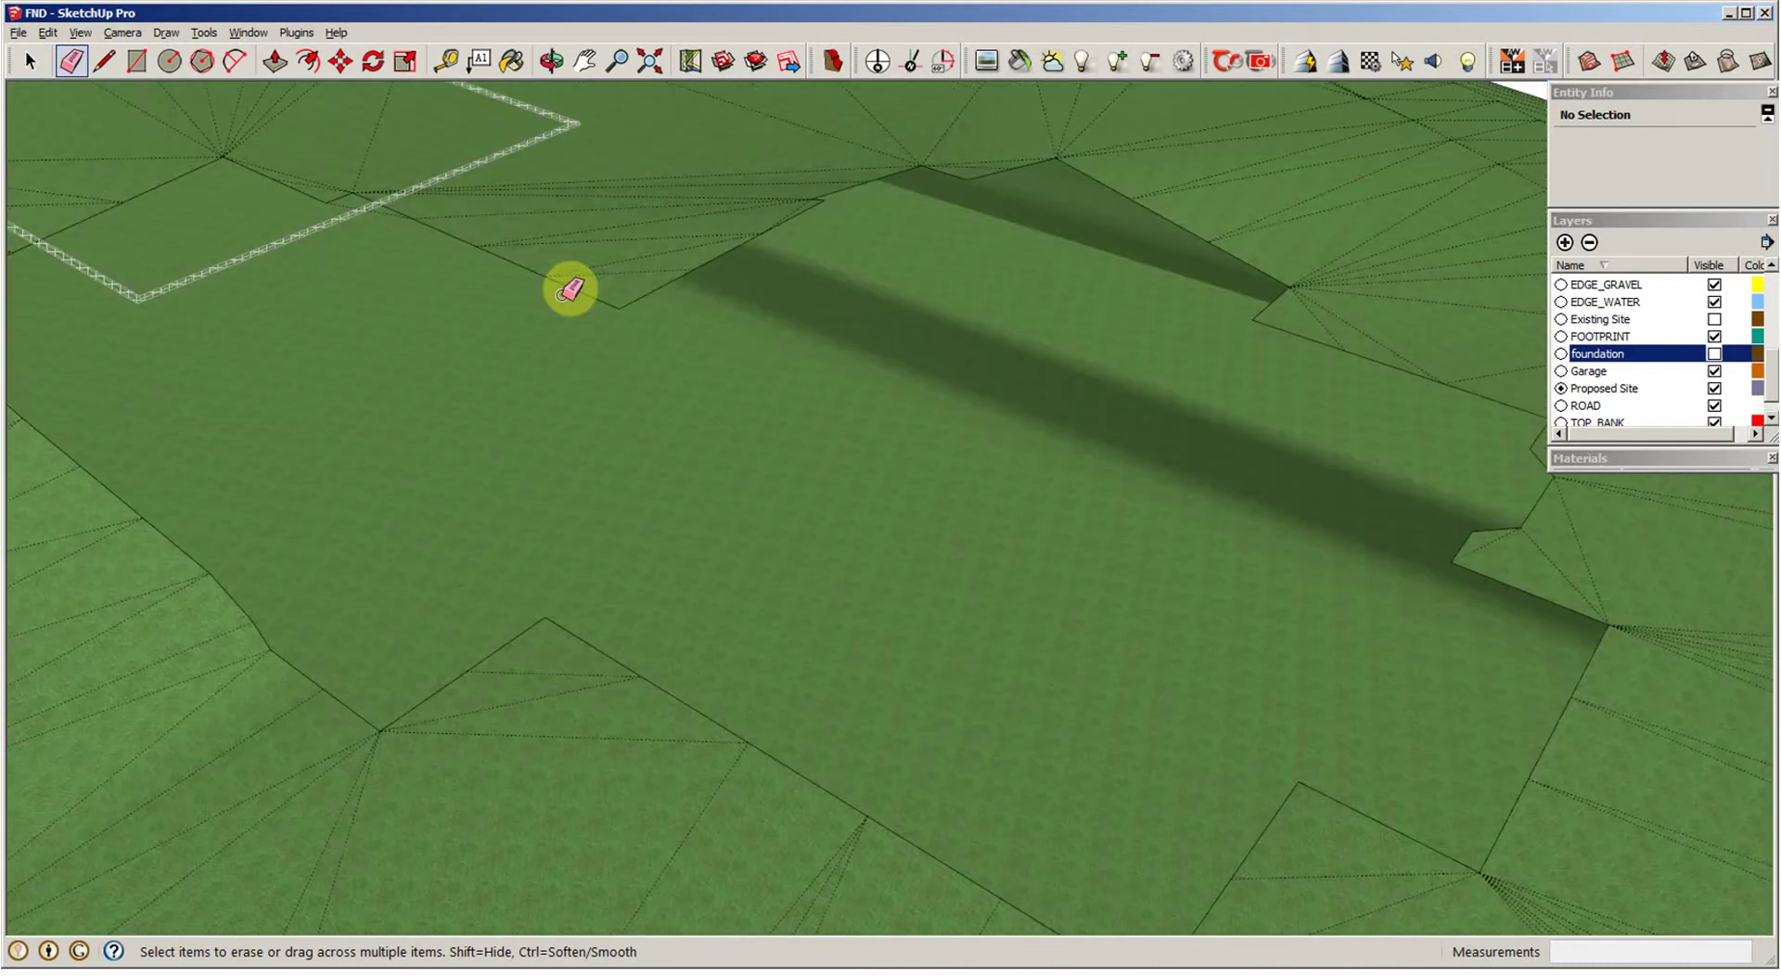
scroll(401, 310, "up", 5)
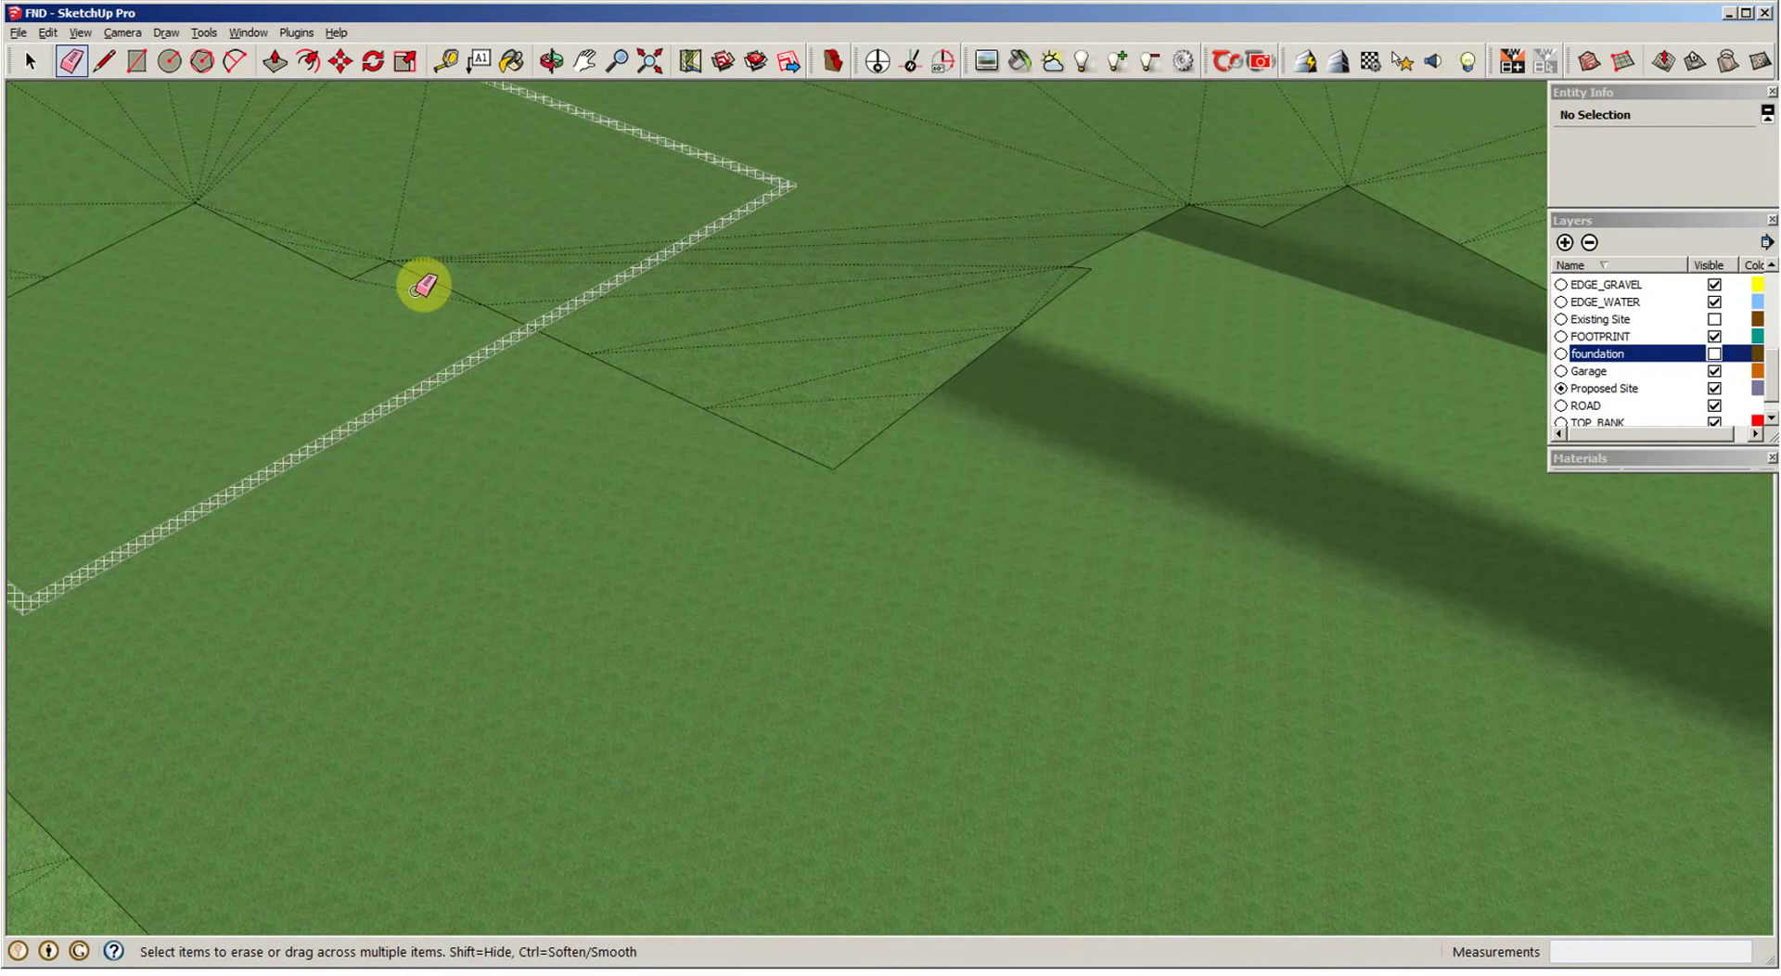
Step: Stop erasing and close the Proposed Site group
scroll(423, 286, "down", 3)
scroll(986, 313, "down", 5)
mouse_move(986, 313)
middle_mouse_down()
mouse_move(715, 254)
mouse_move(517, 239)
middle_mouse_up()
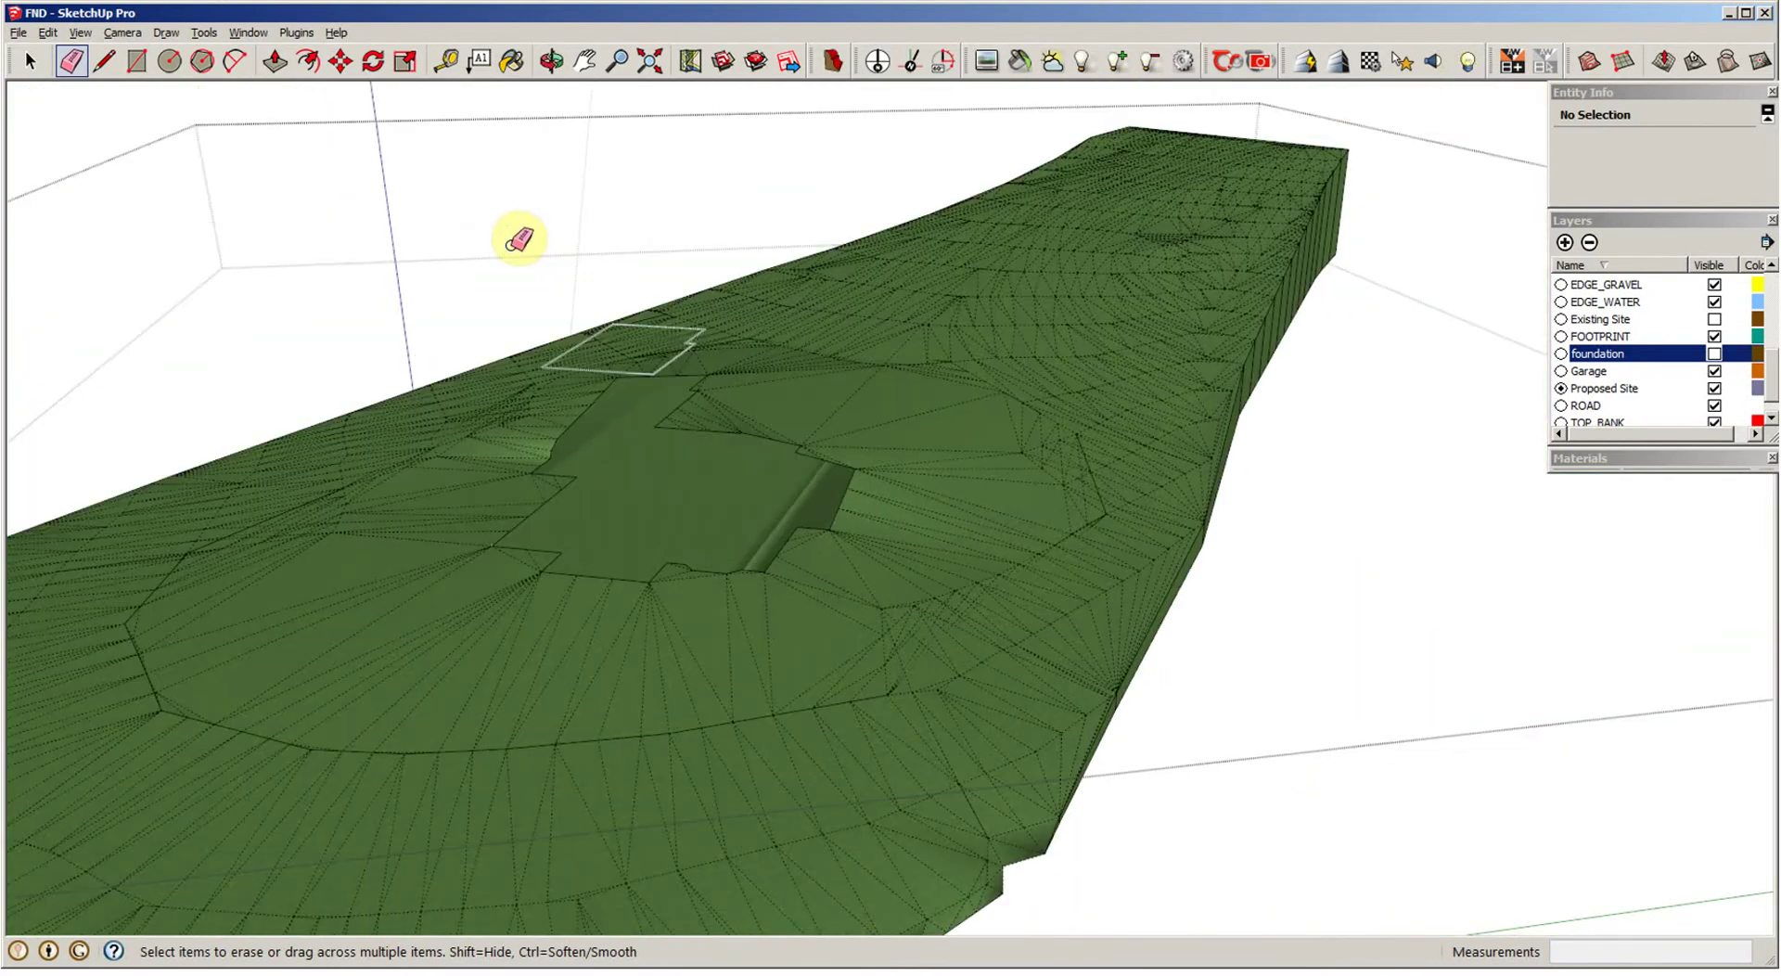
key("space")
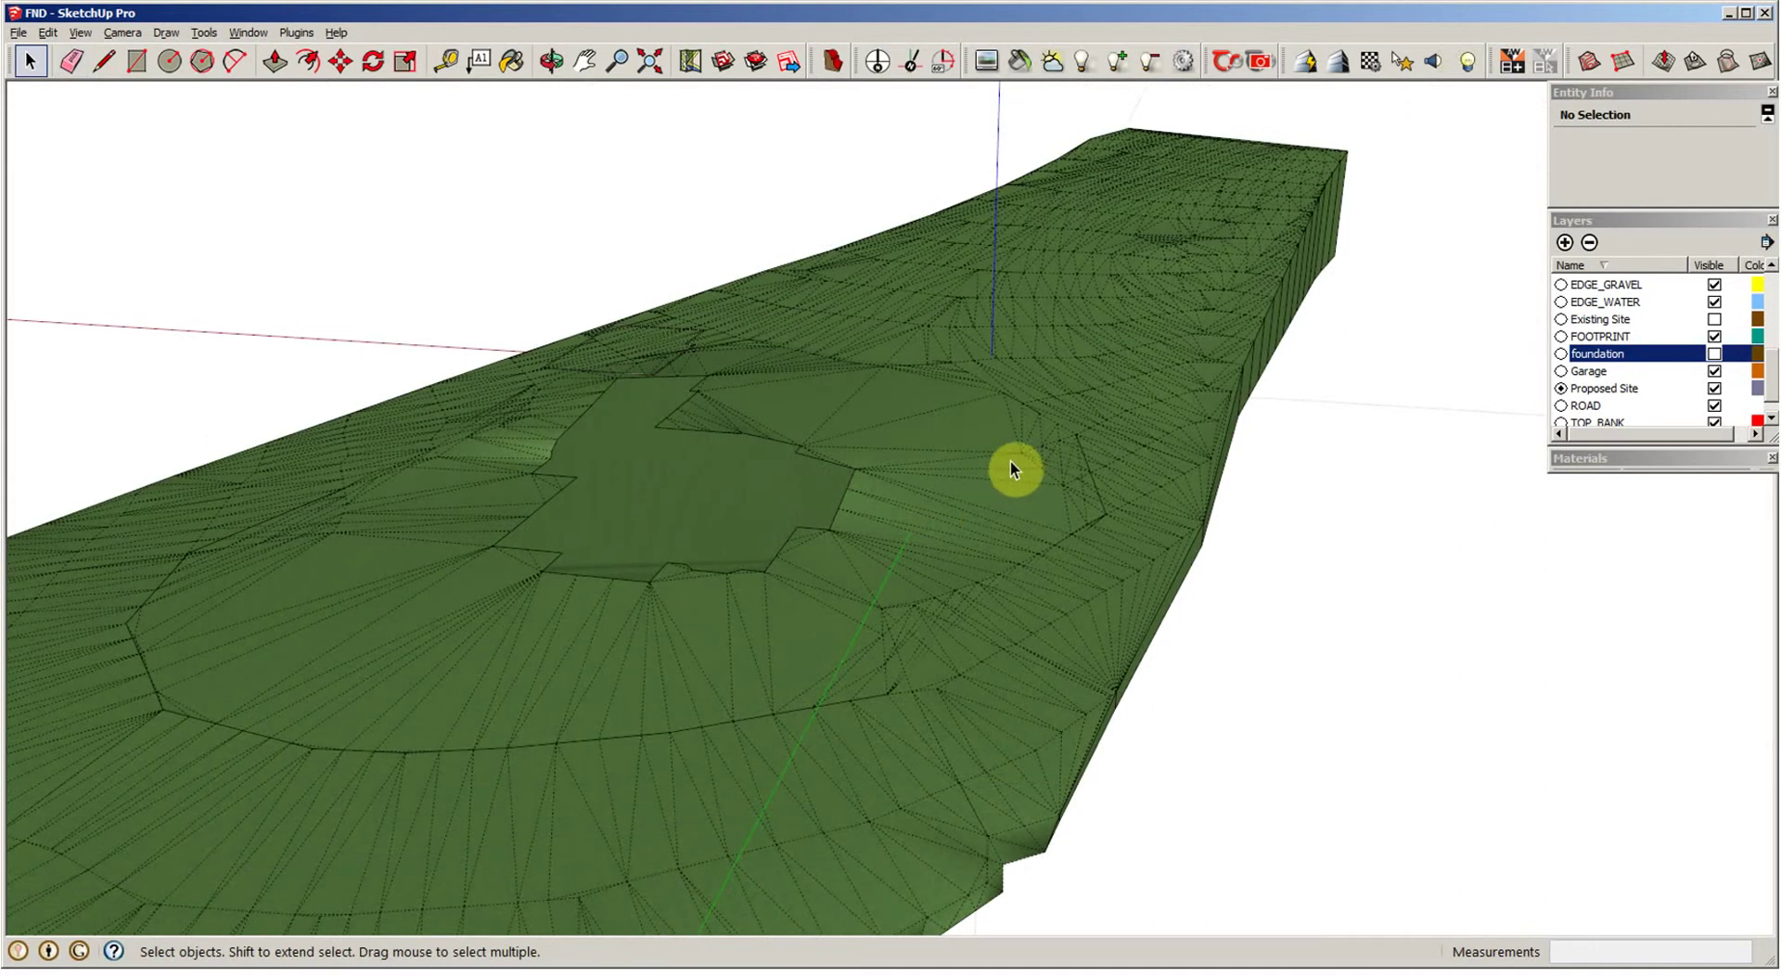
middle_click_drag(1010, 460, 1047, 469, "shift")
Step: Turn off the display of hidden geometry and make the foundation layer visible
left_click(80, 33)
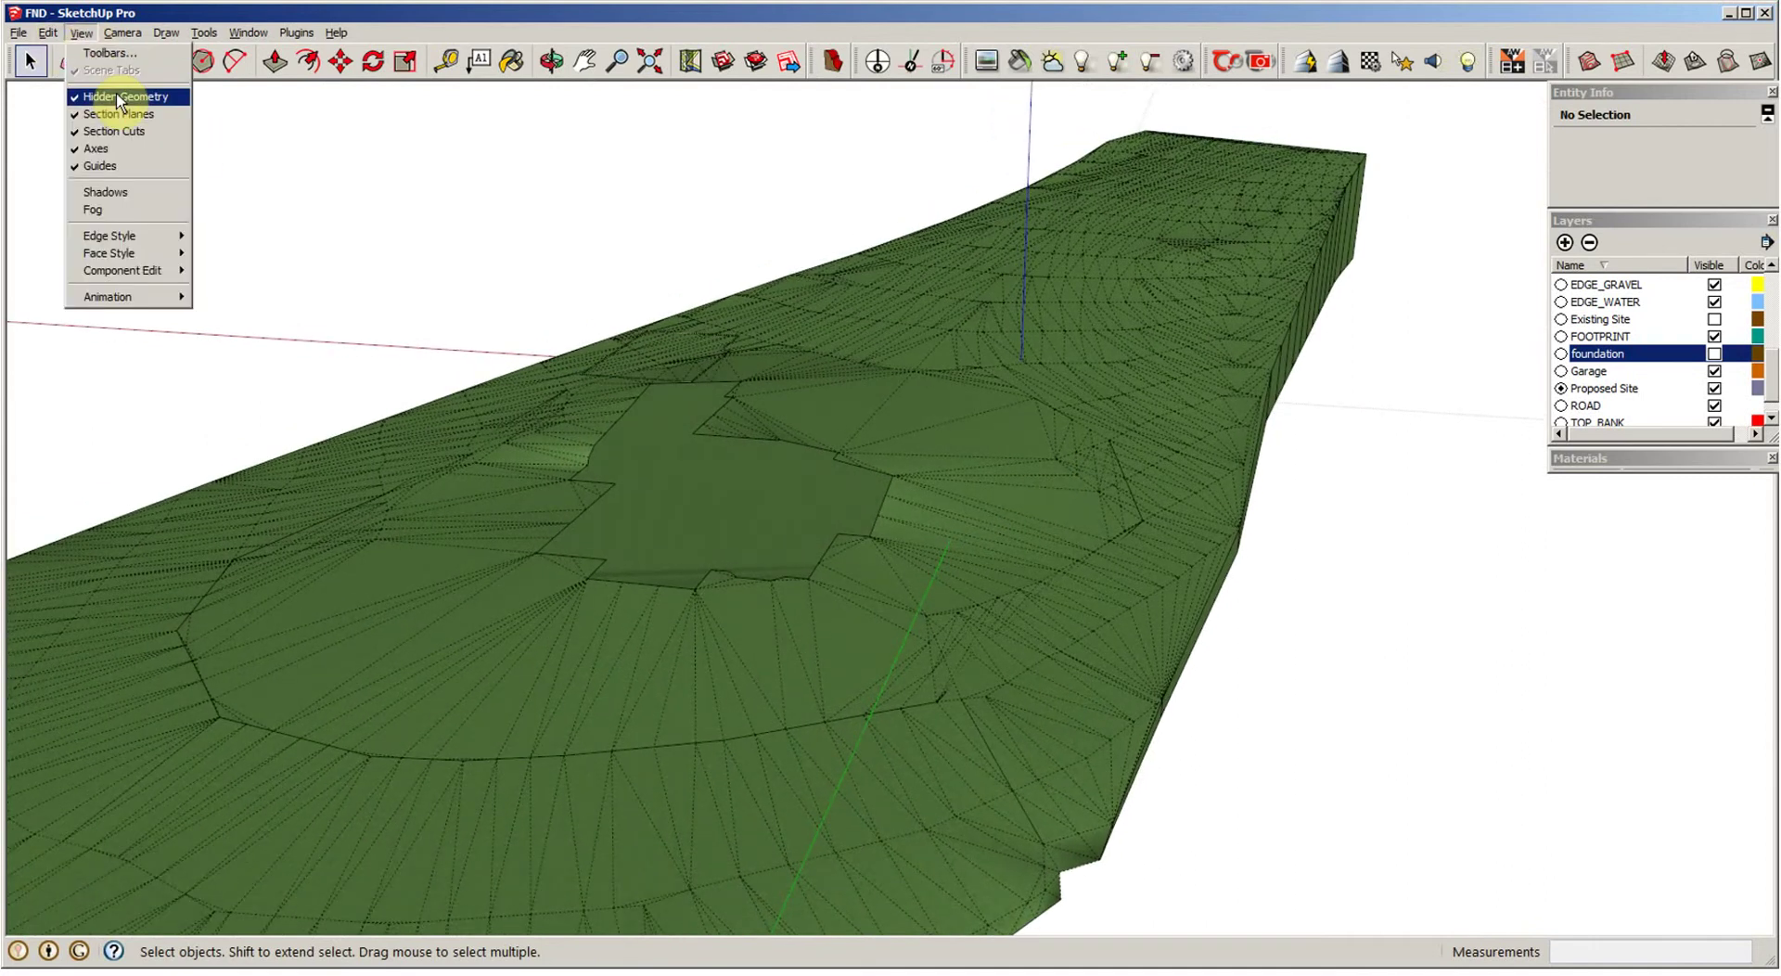
left_click(115, 96)
middle_click_drag(1429, 441, 1487, 445)
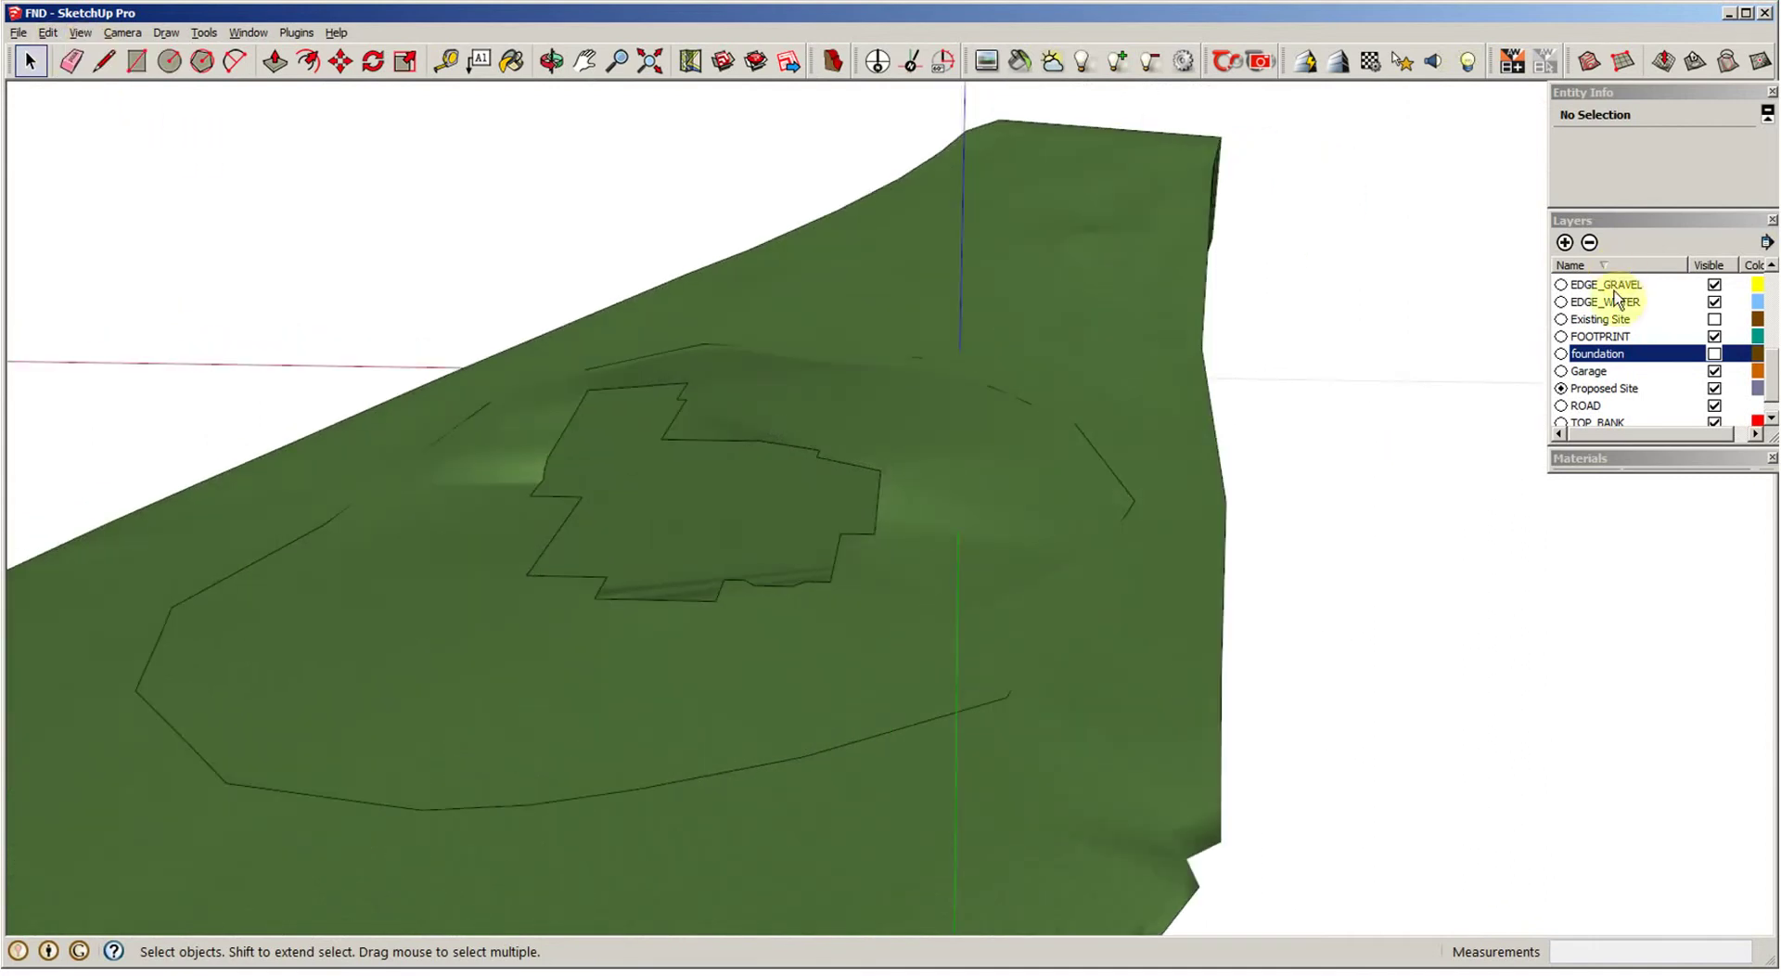
left_click(1714, 354)
Step: Examine from several angles how the Proposed Site terrain group meets the foundation walls and slab
scroll(1339, 438, "up", 3)
middle_click_drag(1339, 438, 732, 557)
middle_click_drag(599, 695, 845, 846)
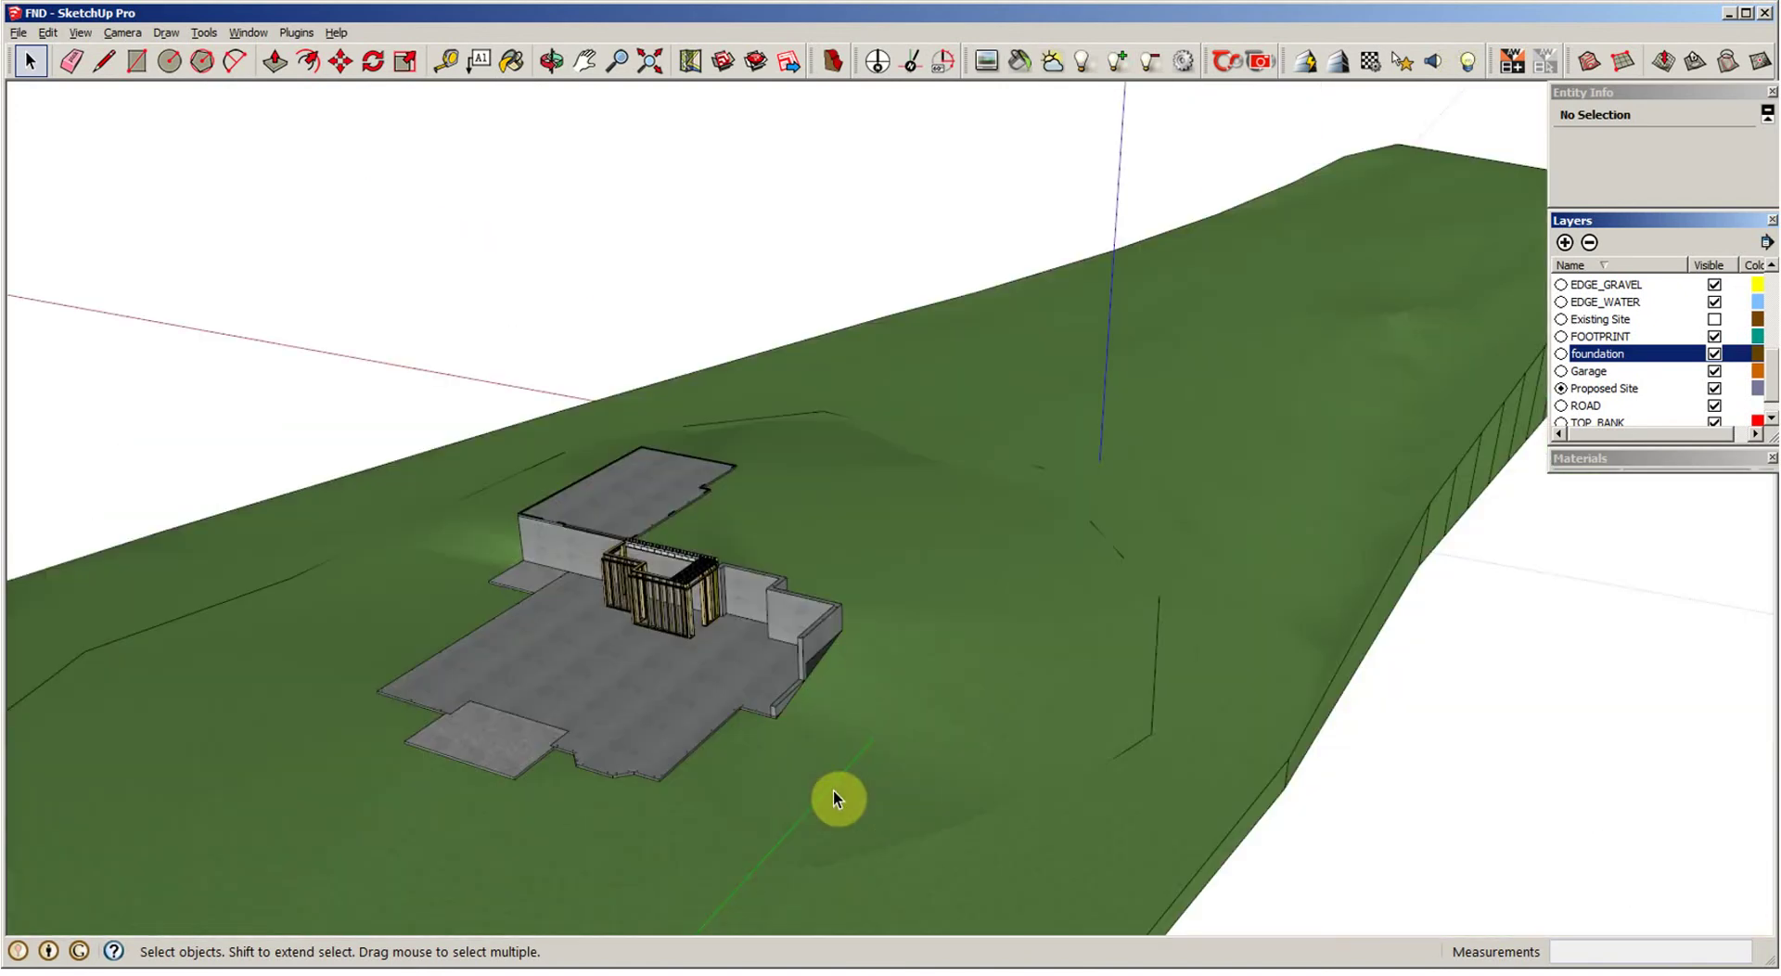
middle_click_drag(833, 790, 965, 707)
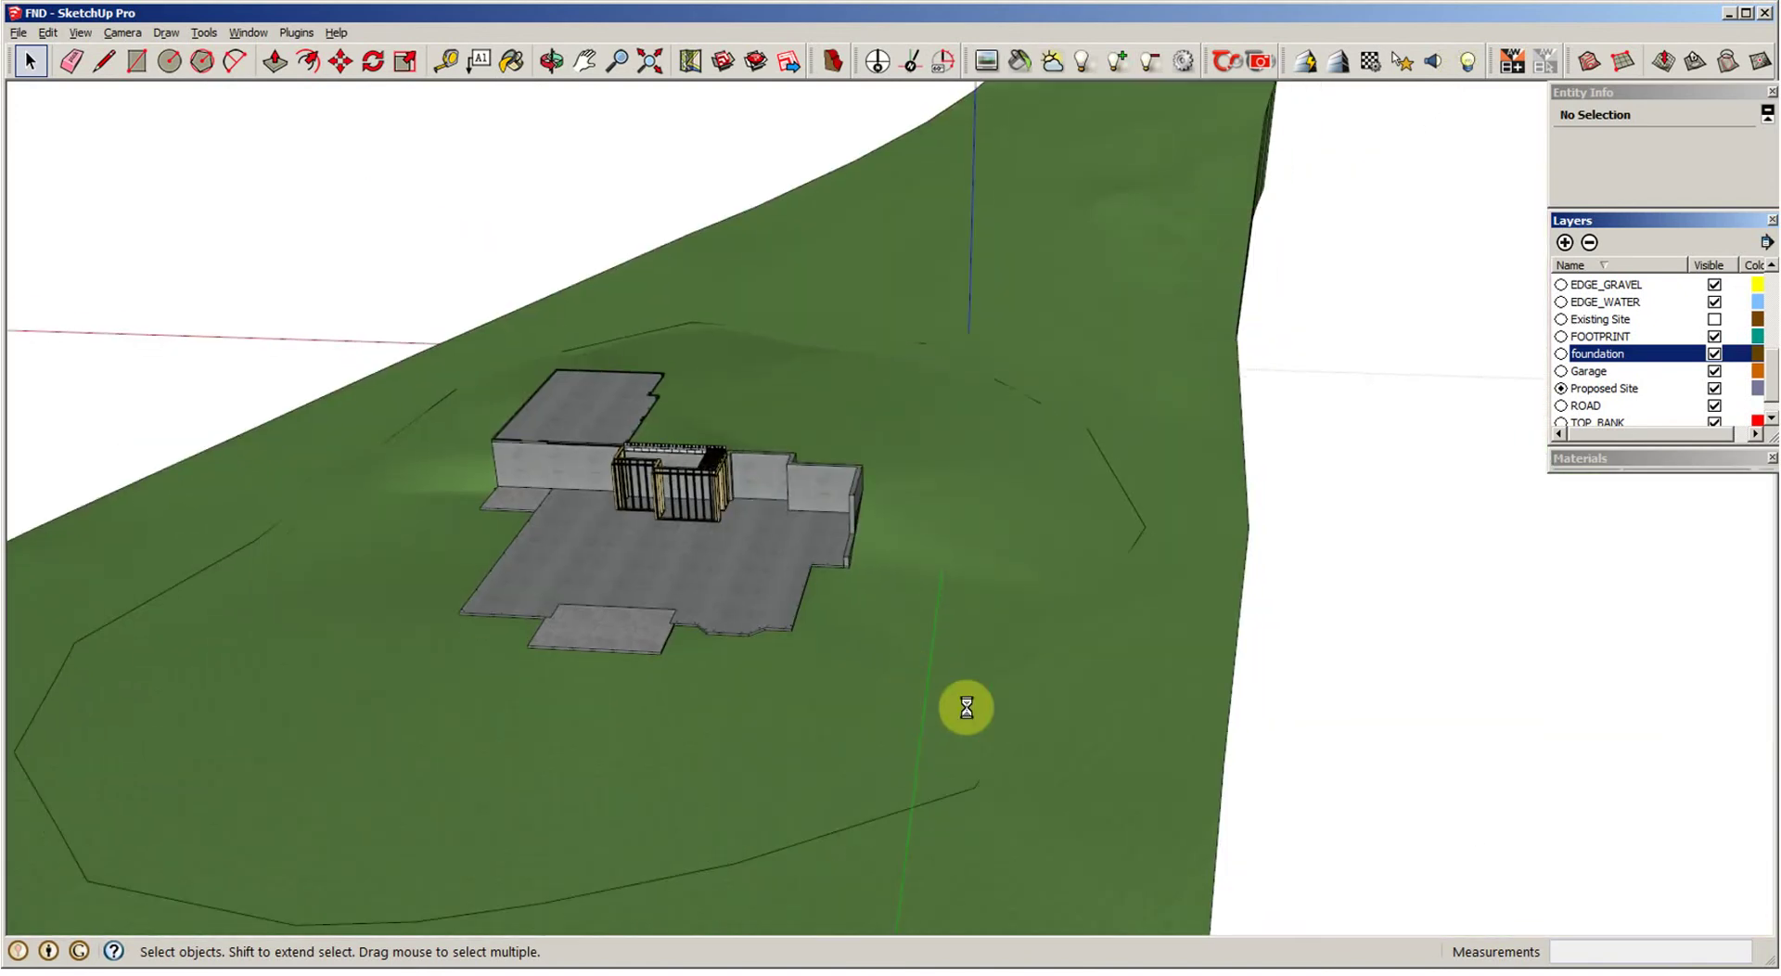
left_click(1025, 735)
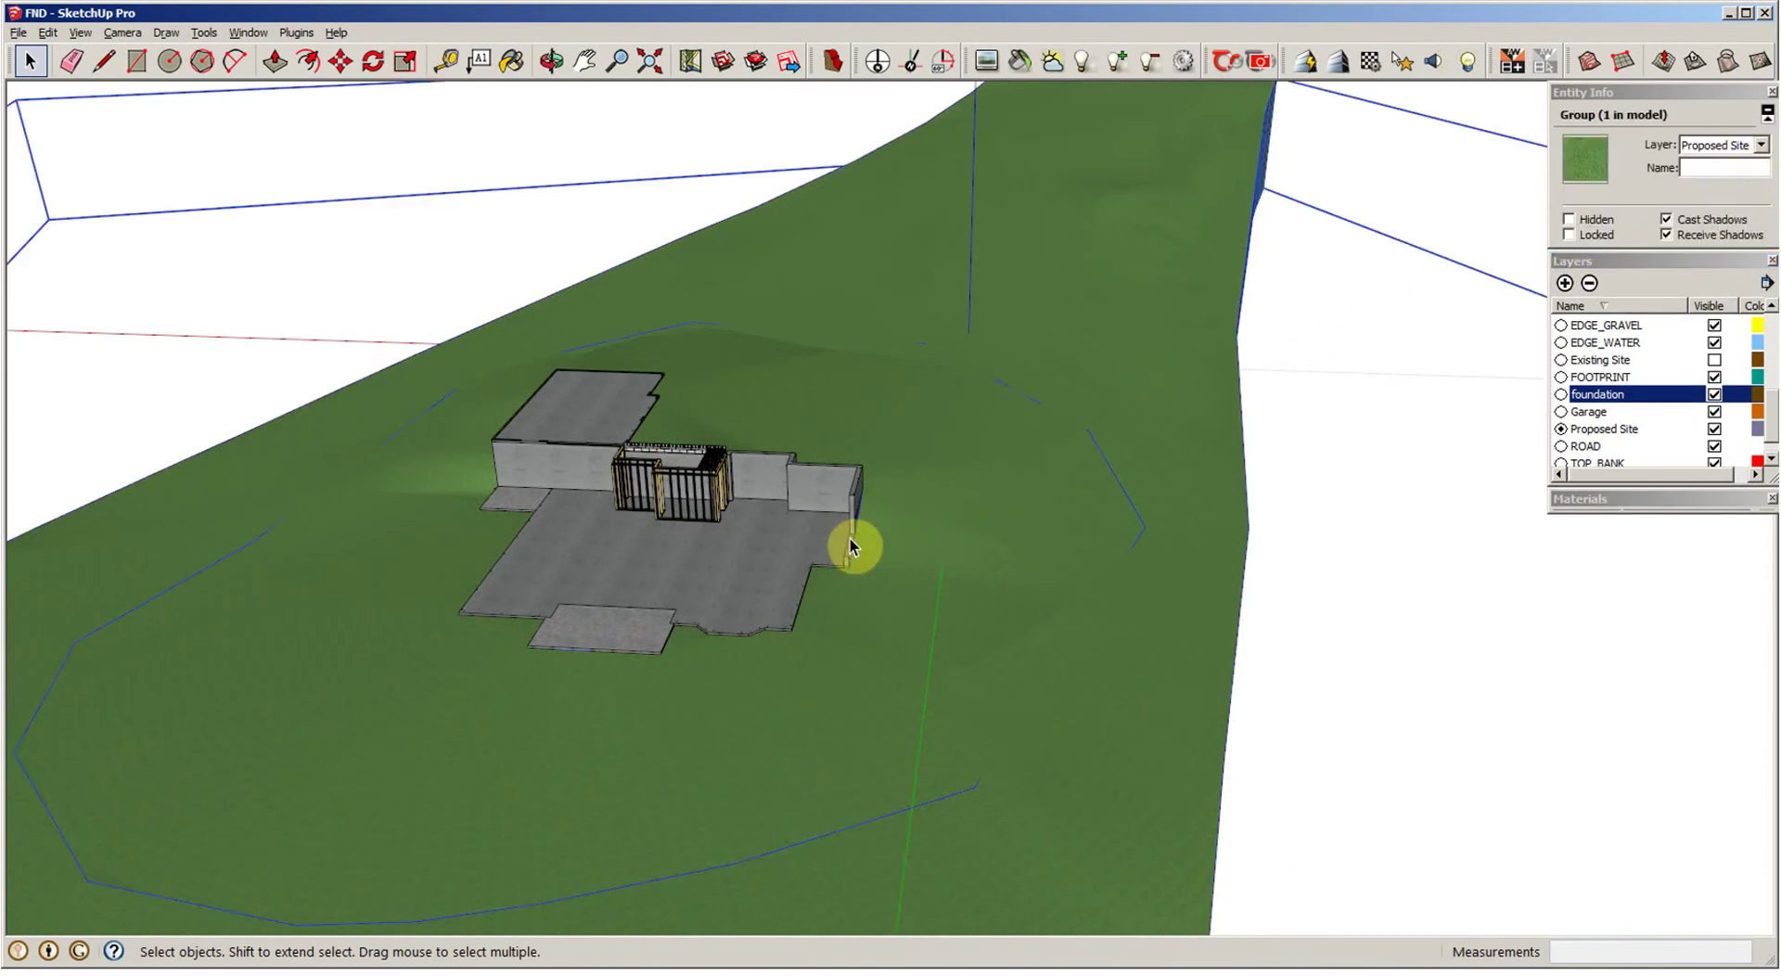
scroll(844, 534, "up", 1)
scroll(842, 523, "up", 2)
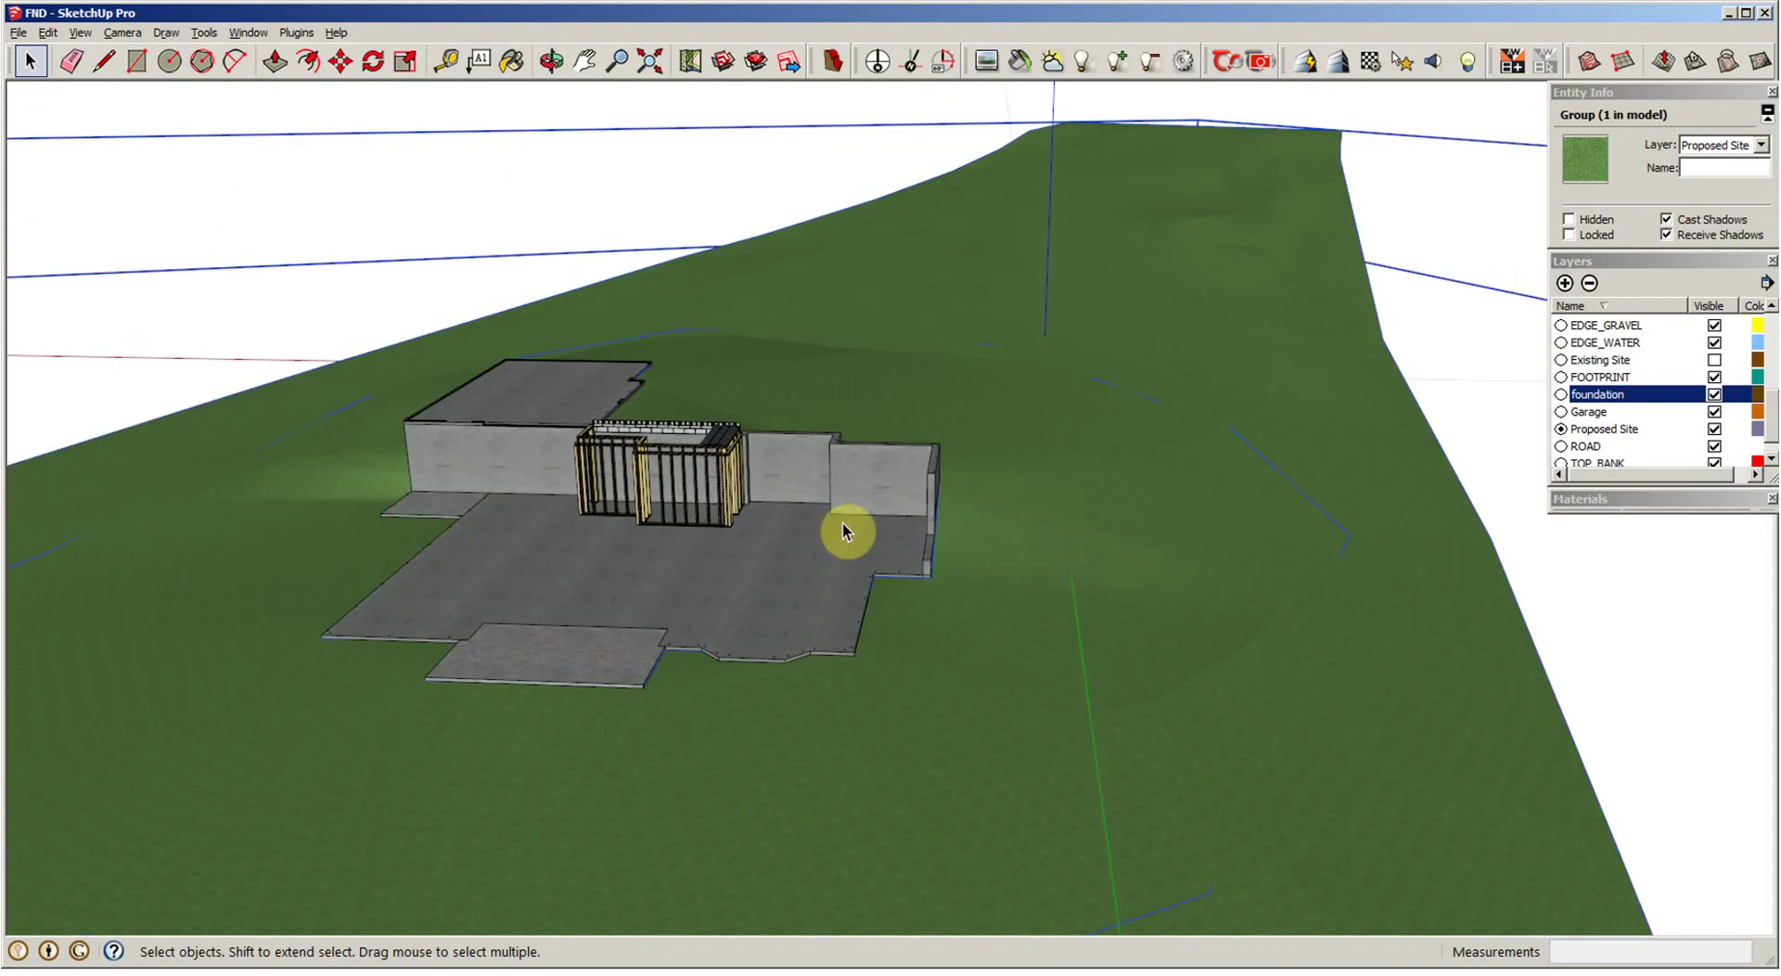
scroll(822, 540, "up", 1)
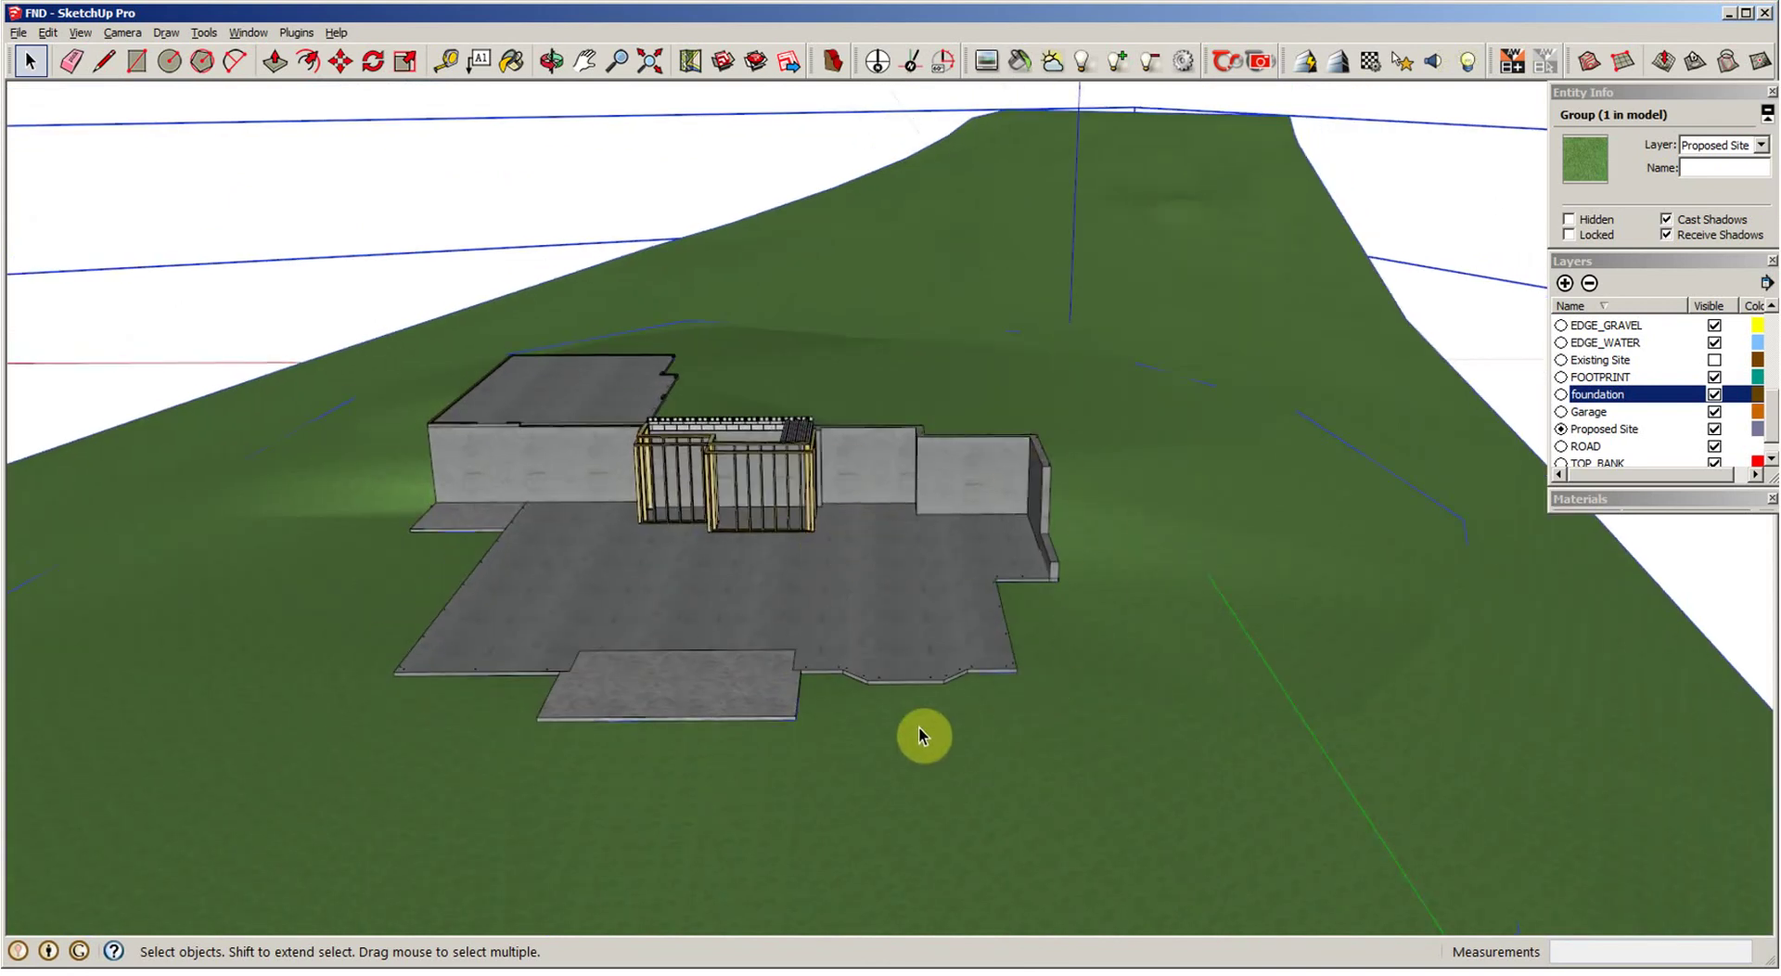
scroll(874, 533, "up", 1)
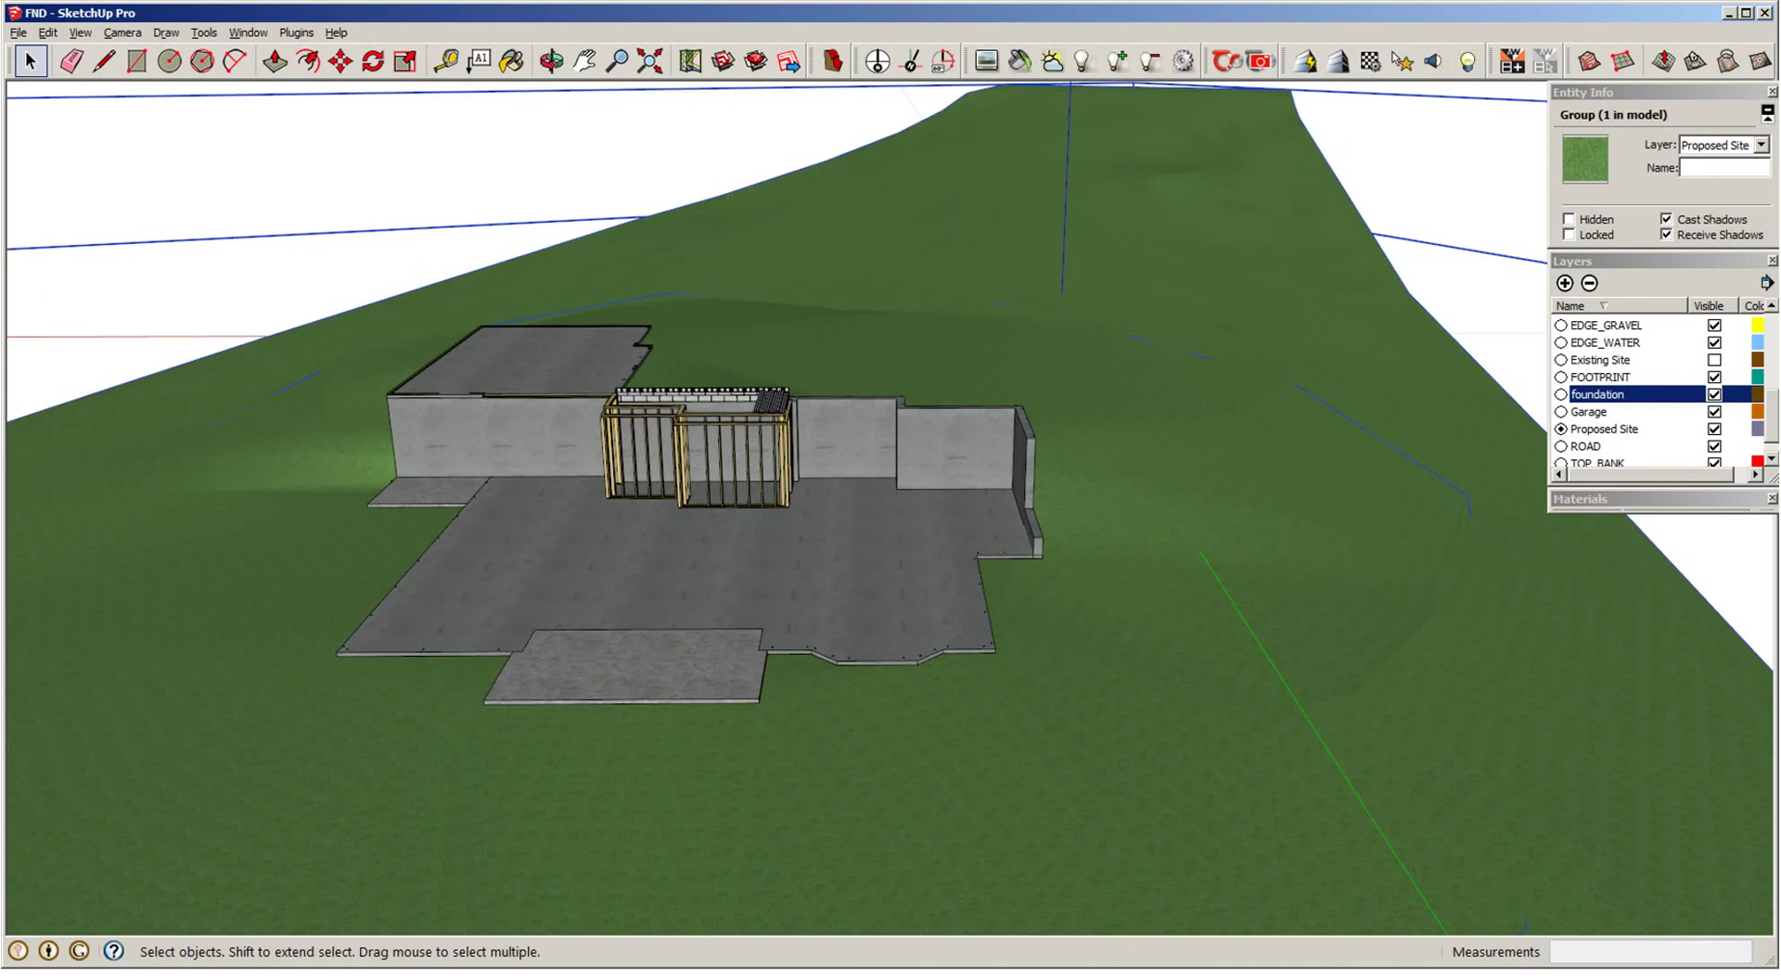